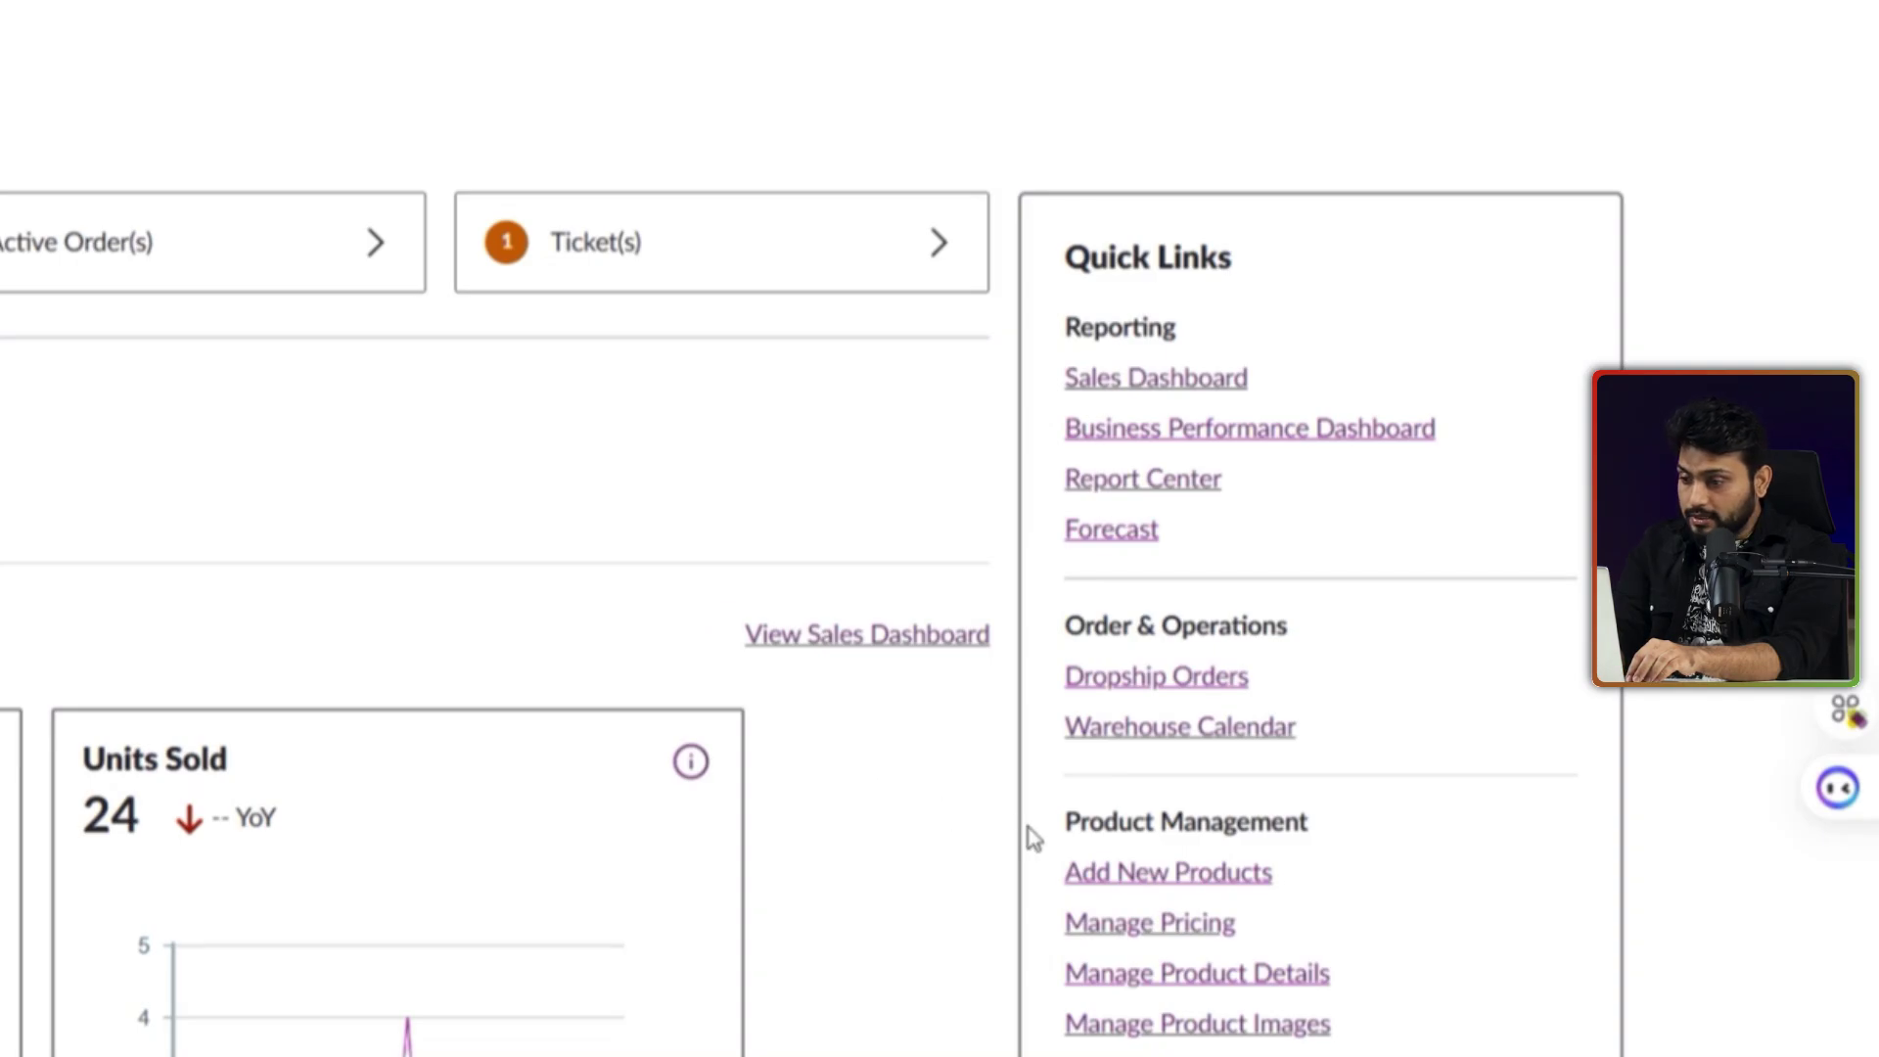
# Start adding new products and pick Standard Products under Via Spreadsheets.
pyautogui.click(1141, 876)
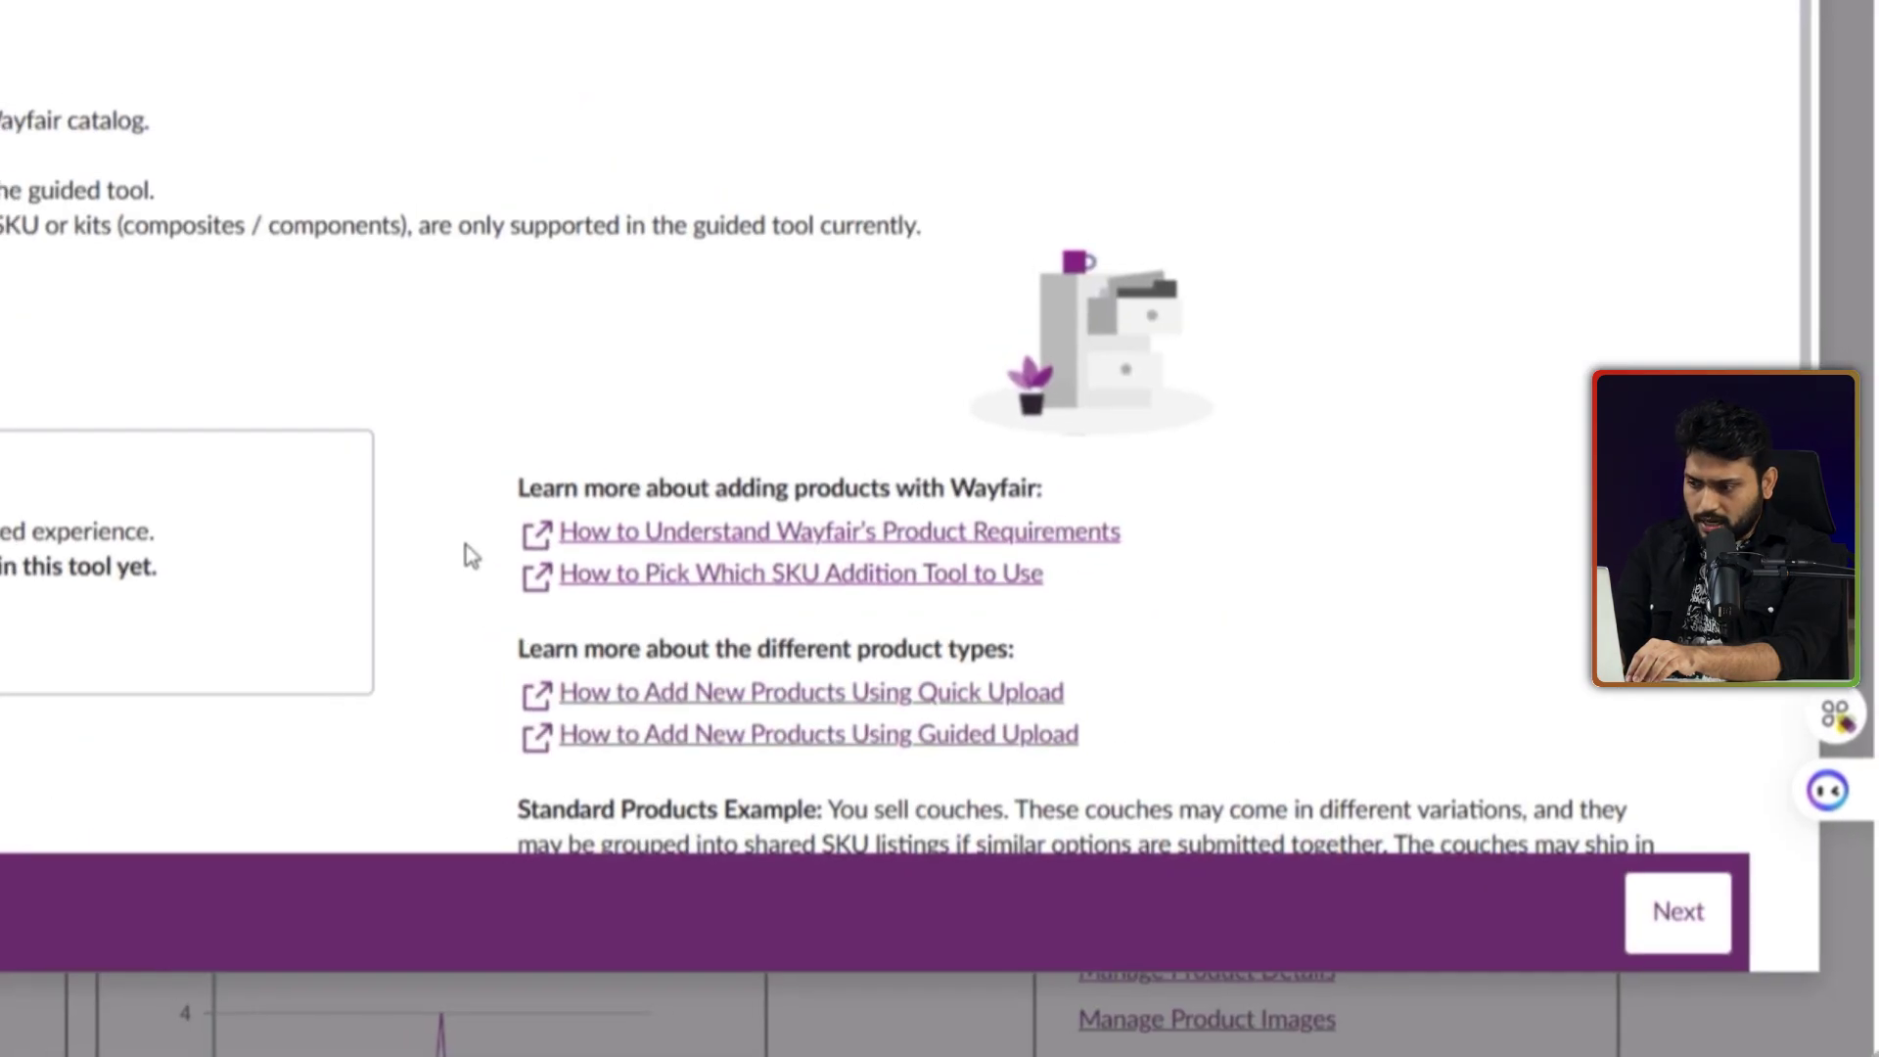
pyautogui.scroll(-1, 826, 662)
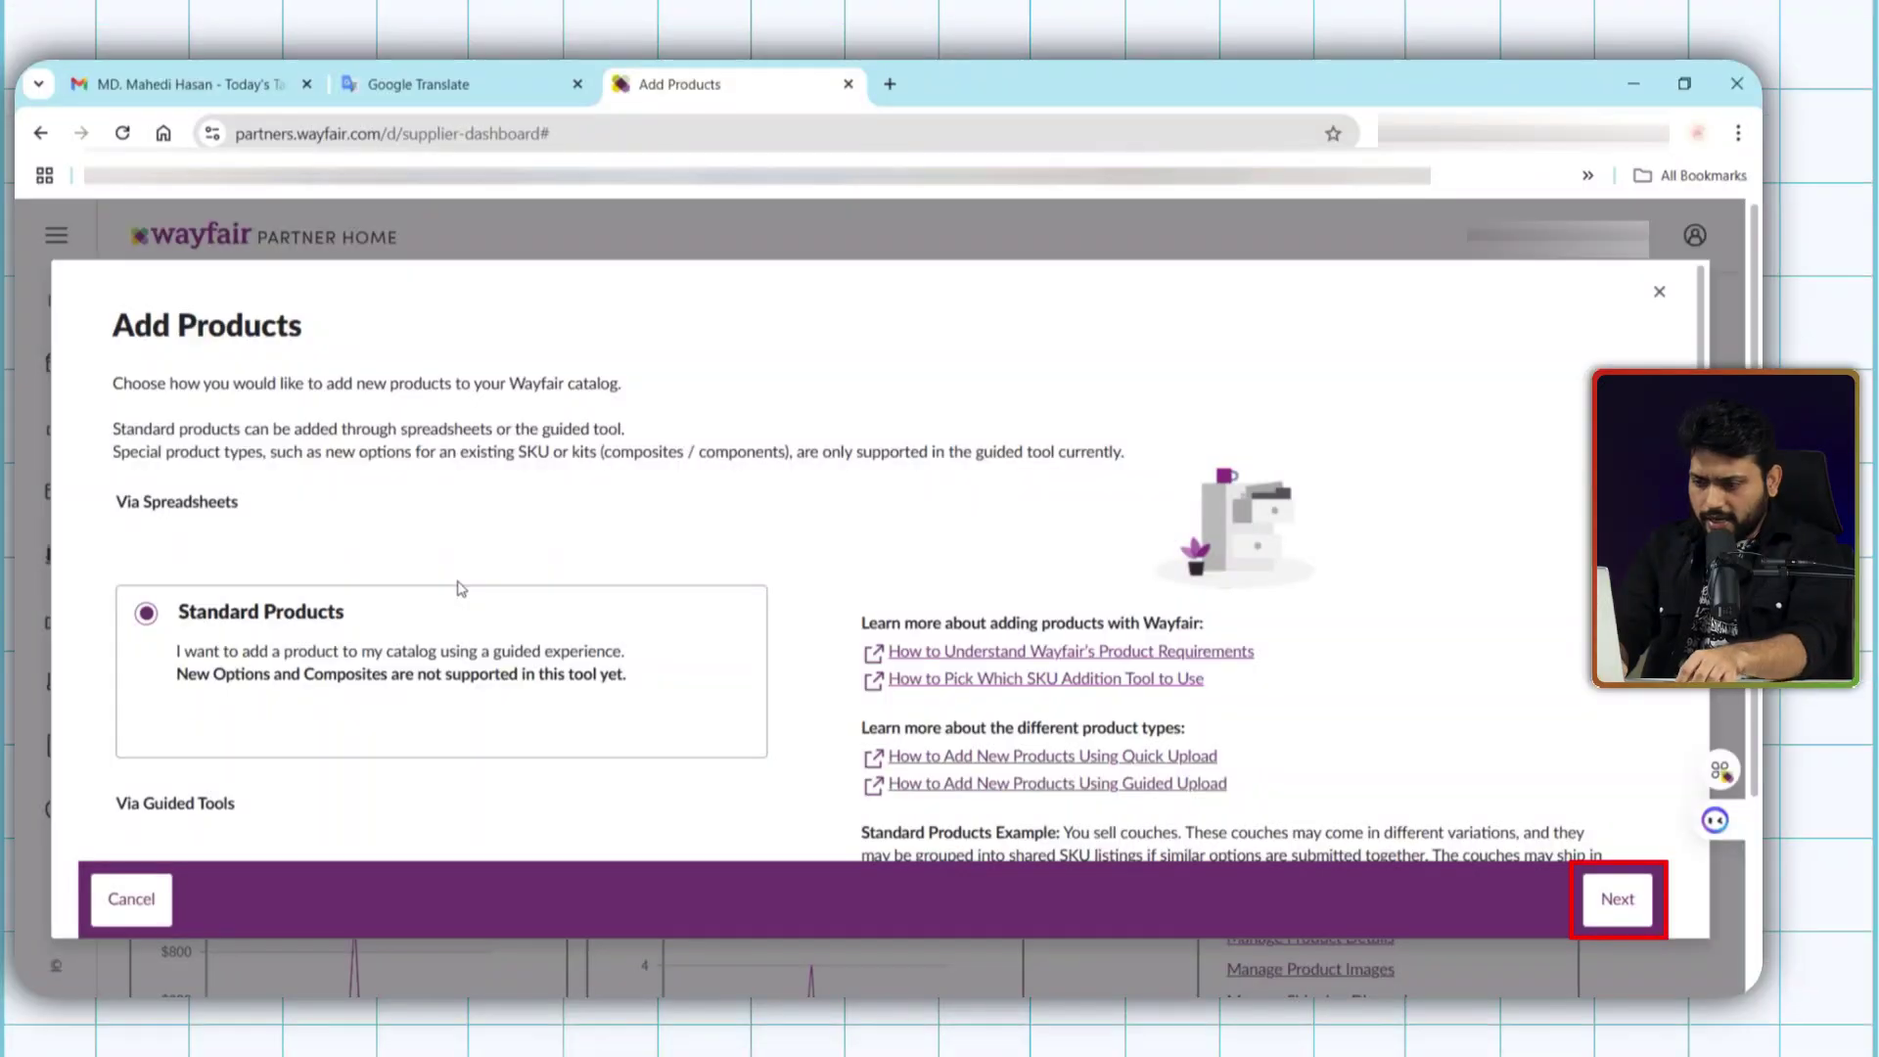
# Add the Bath Rugs & Mats class on the Quick Upload page and download its template.
pyautogui.click(1615, 897)
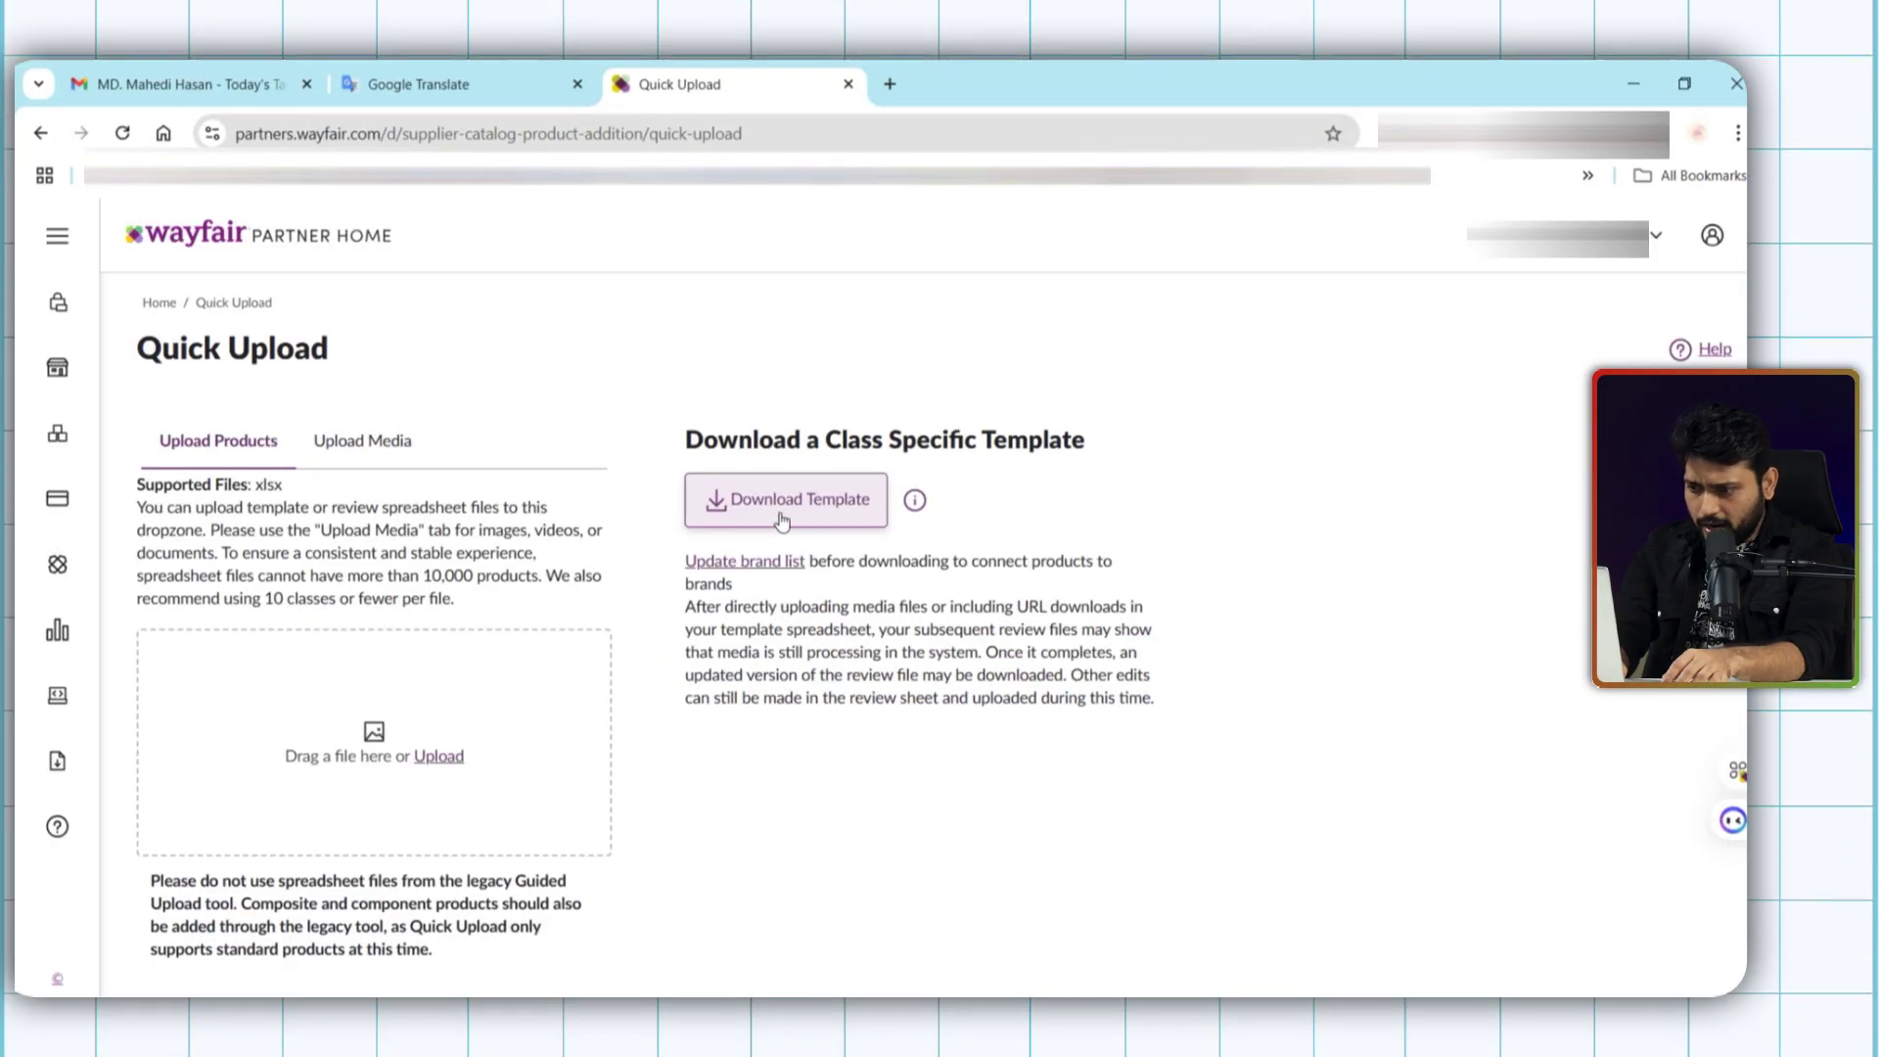
pyautogui.click(782, 520)
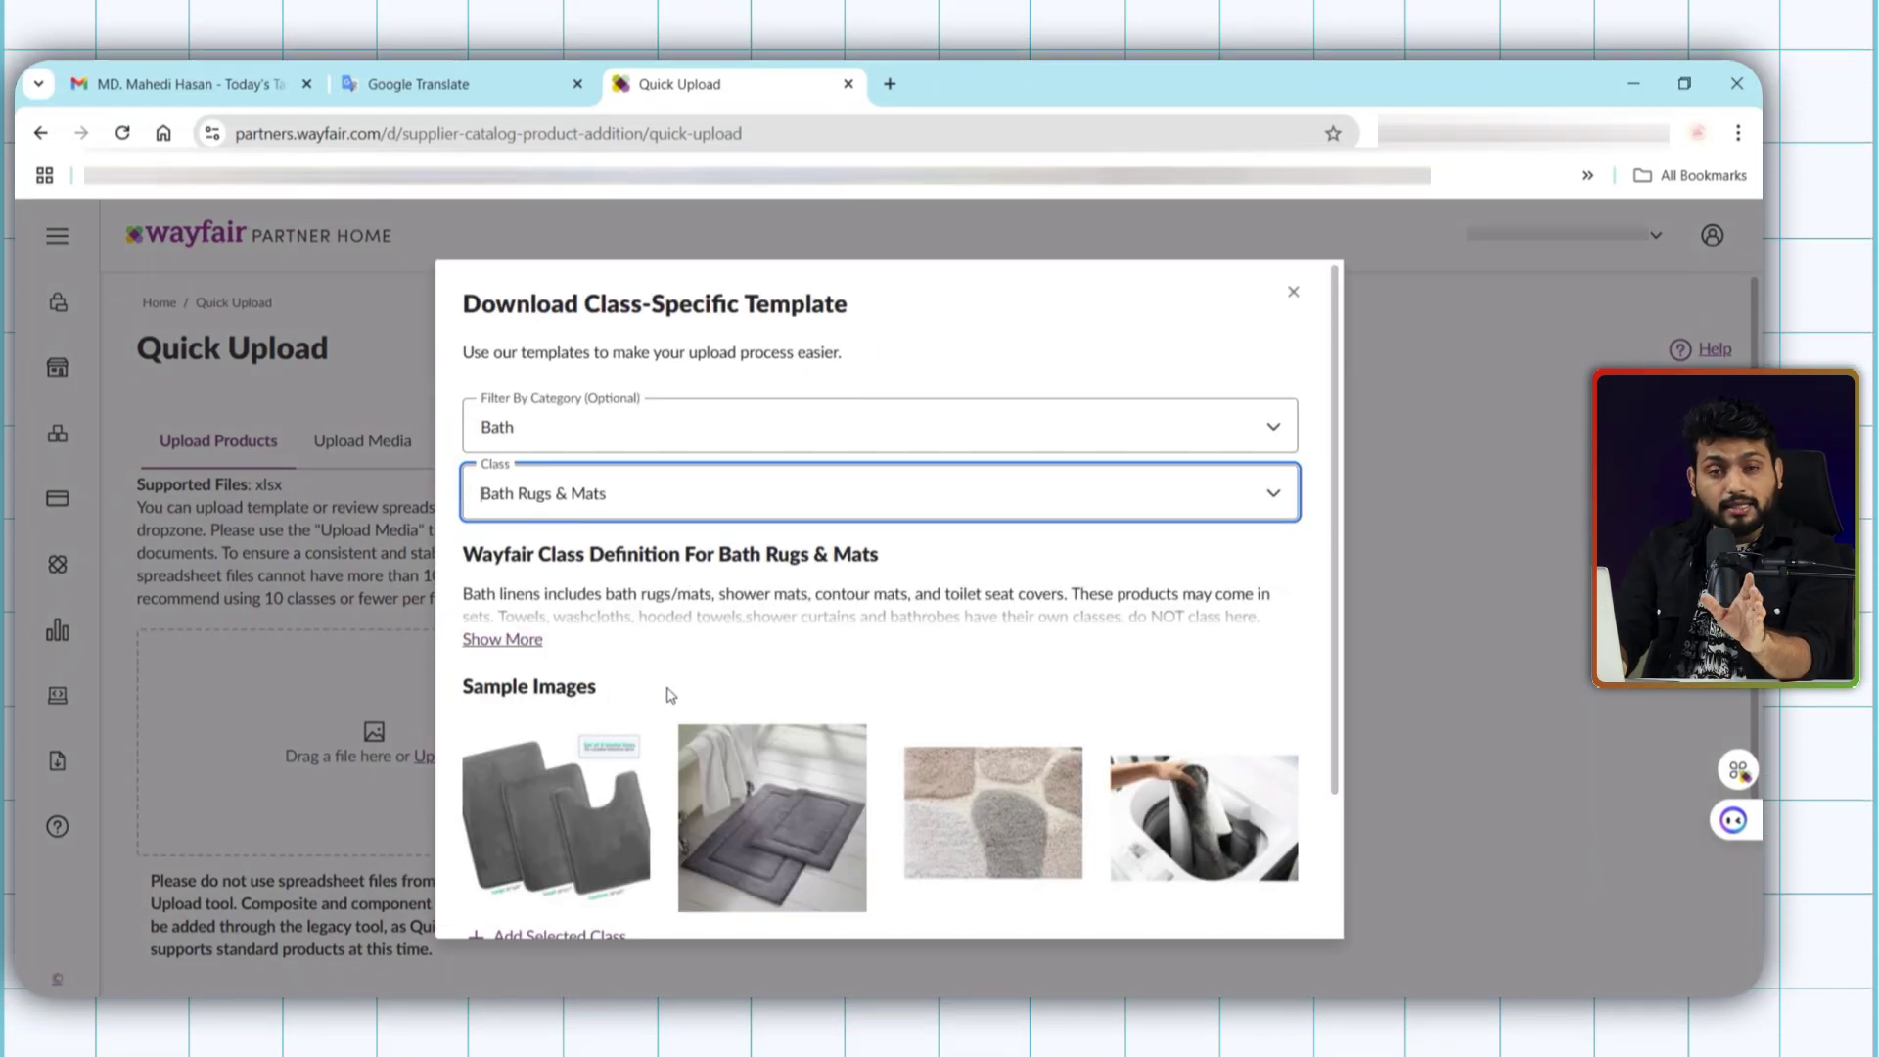
pyautogui.scroll(-1, 672, 695)
pyautogui.scroll(-1, 672, 695)
pyautogui.click(558, 762)
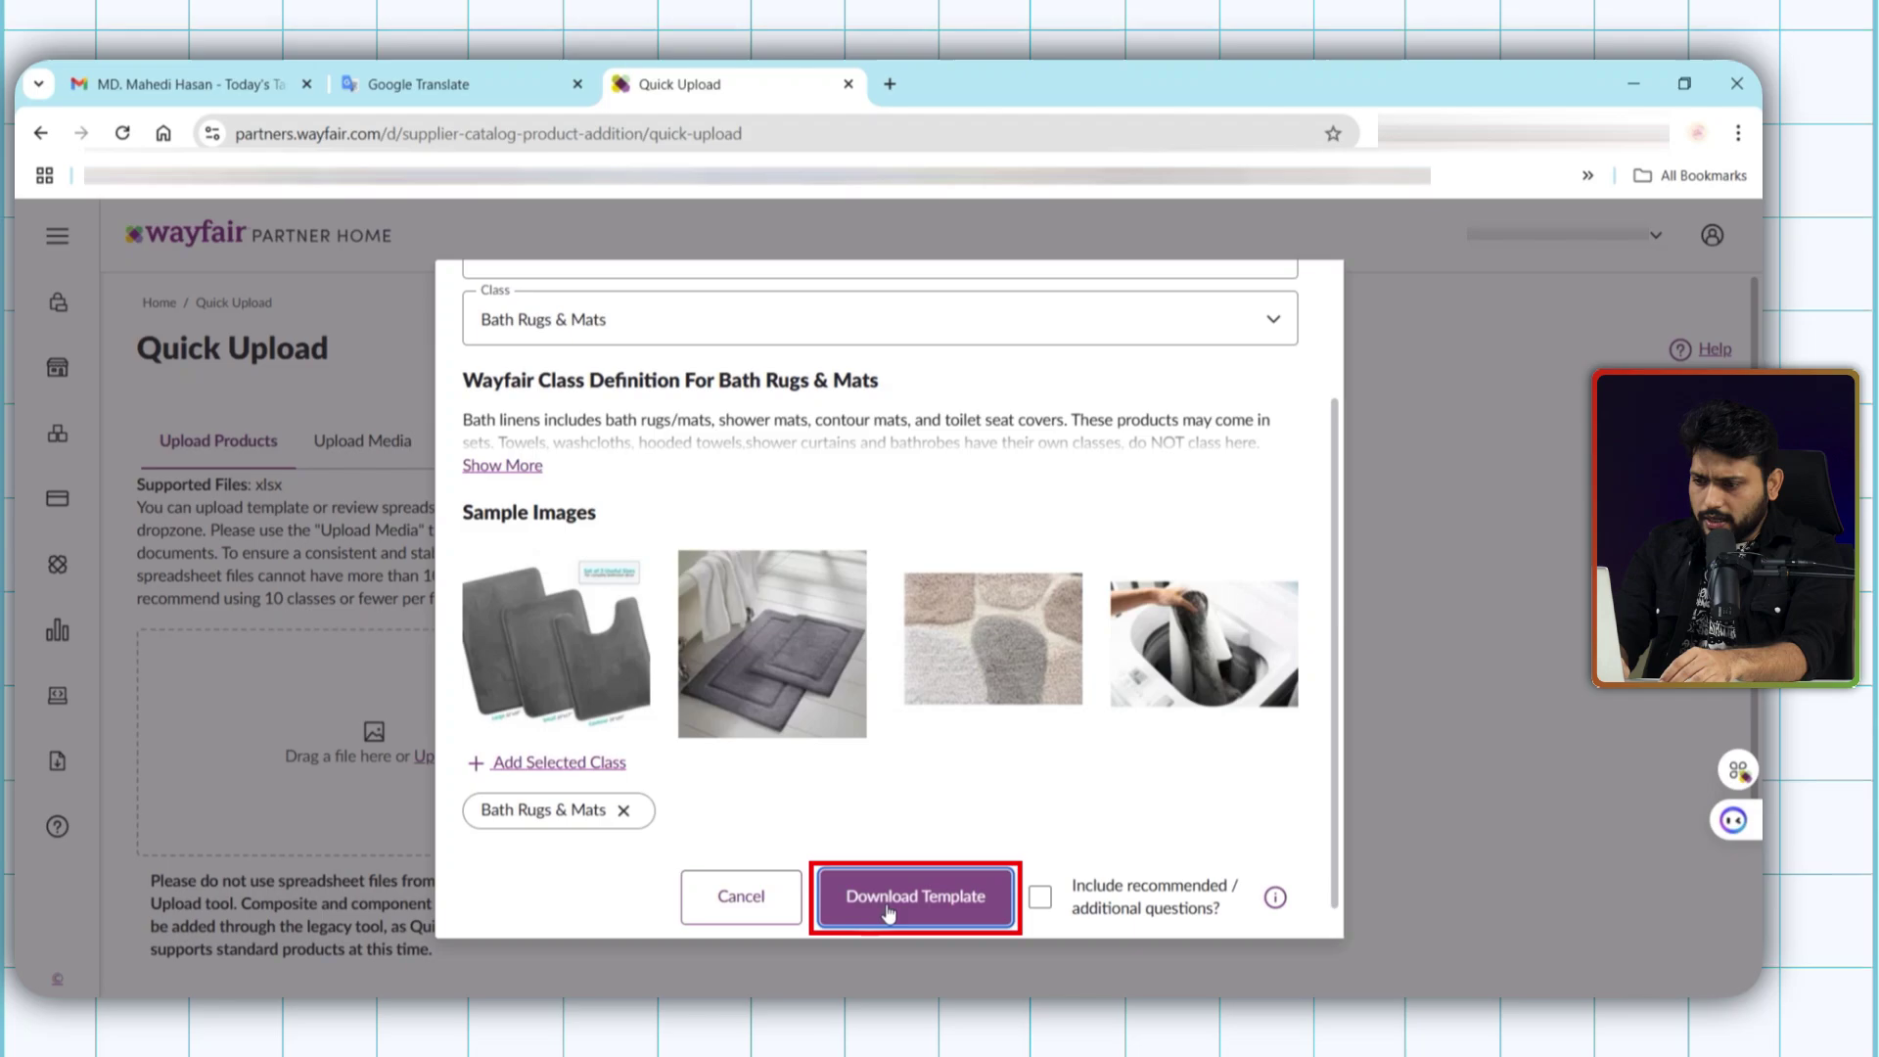
pyautogui.click(888, 902)
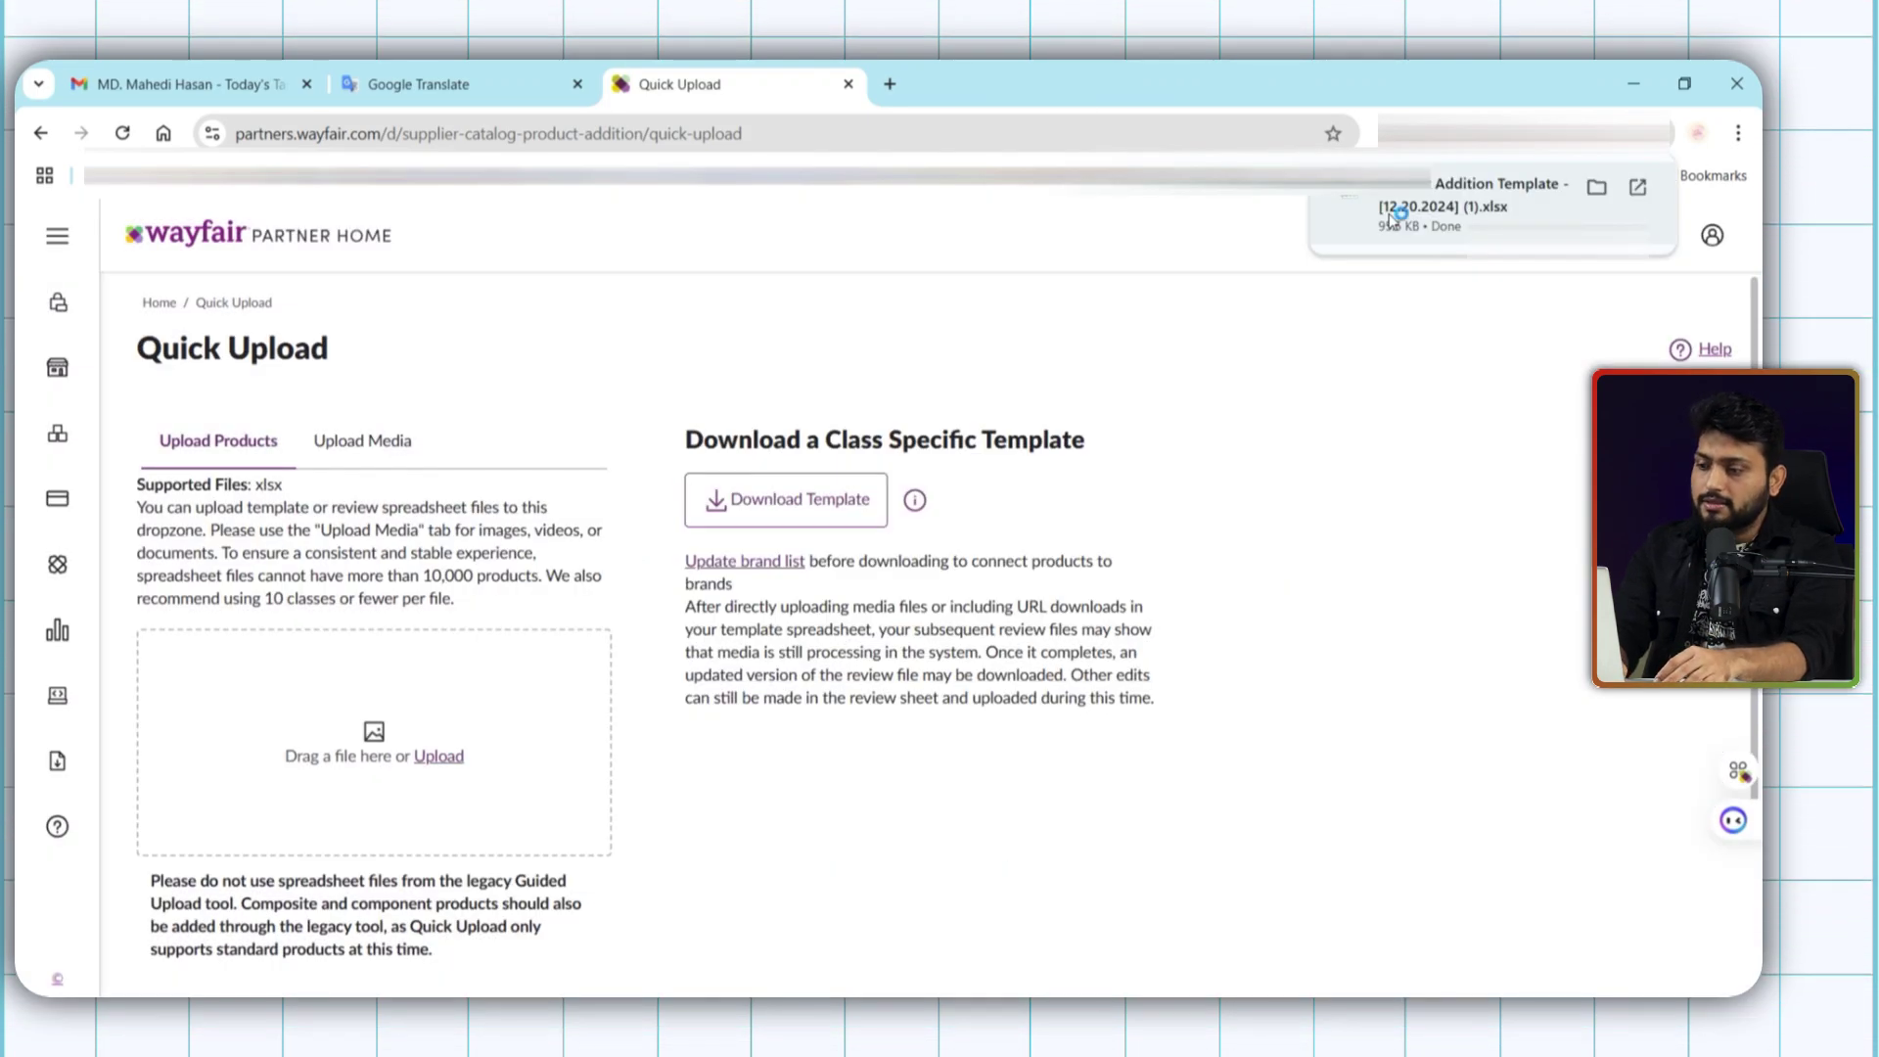
# Open the downloaded Product Addition Template and read through the Sheet Instructions sheet.
pyautogui.click(1391, 217)
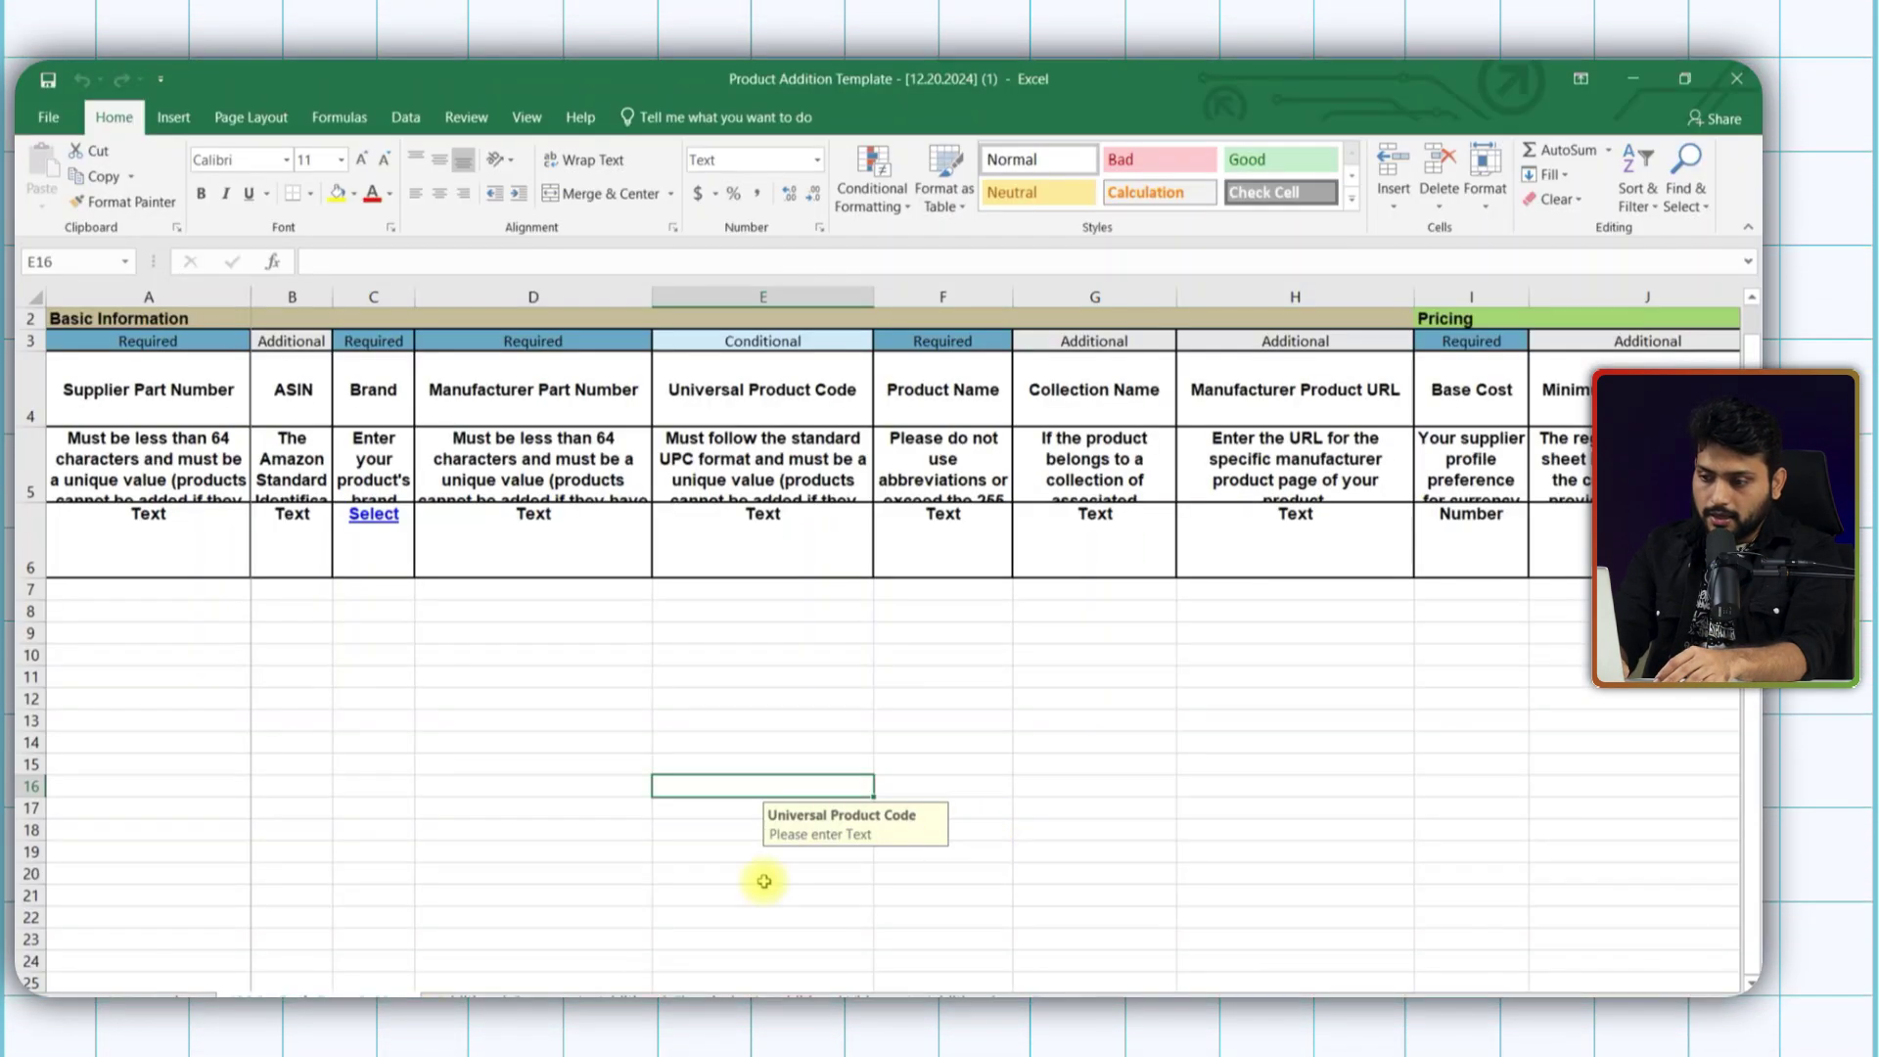
pyautogui.click(123, 990)
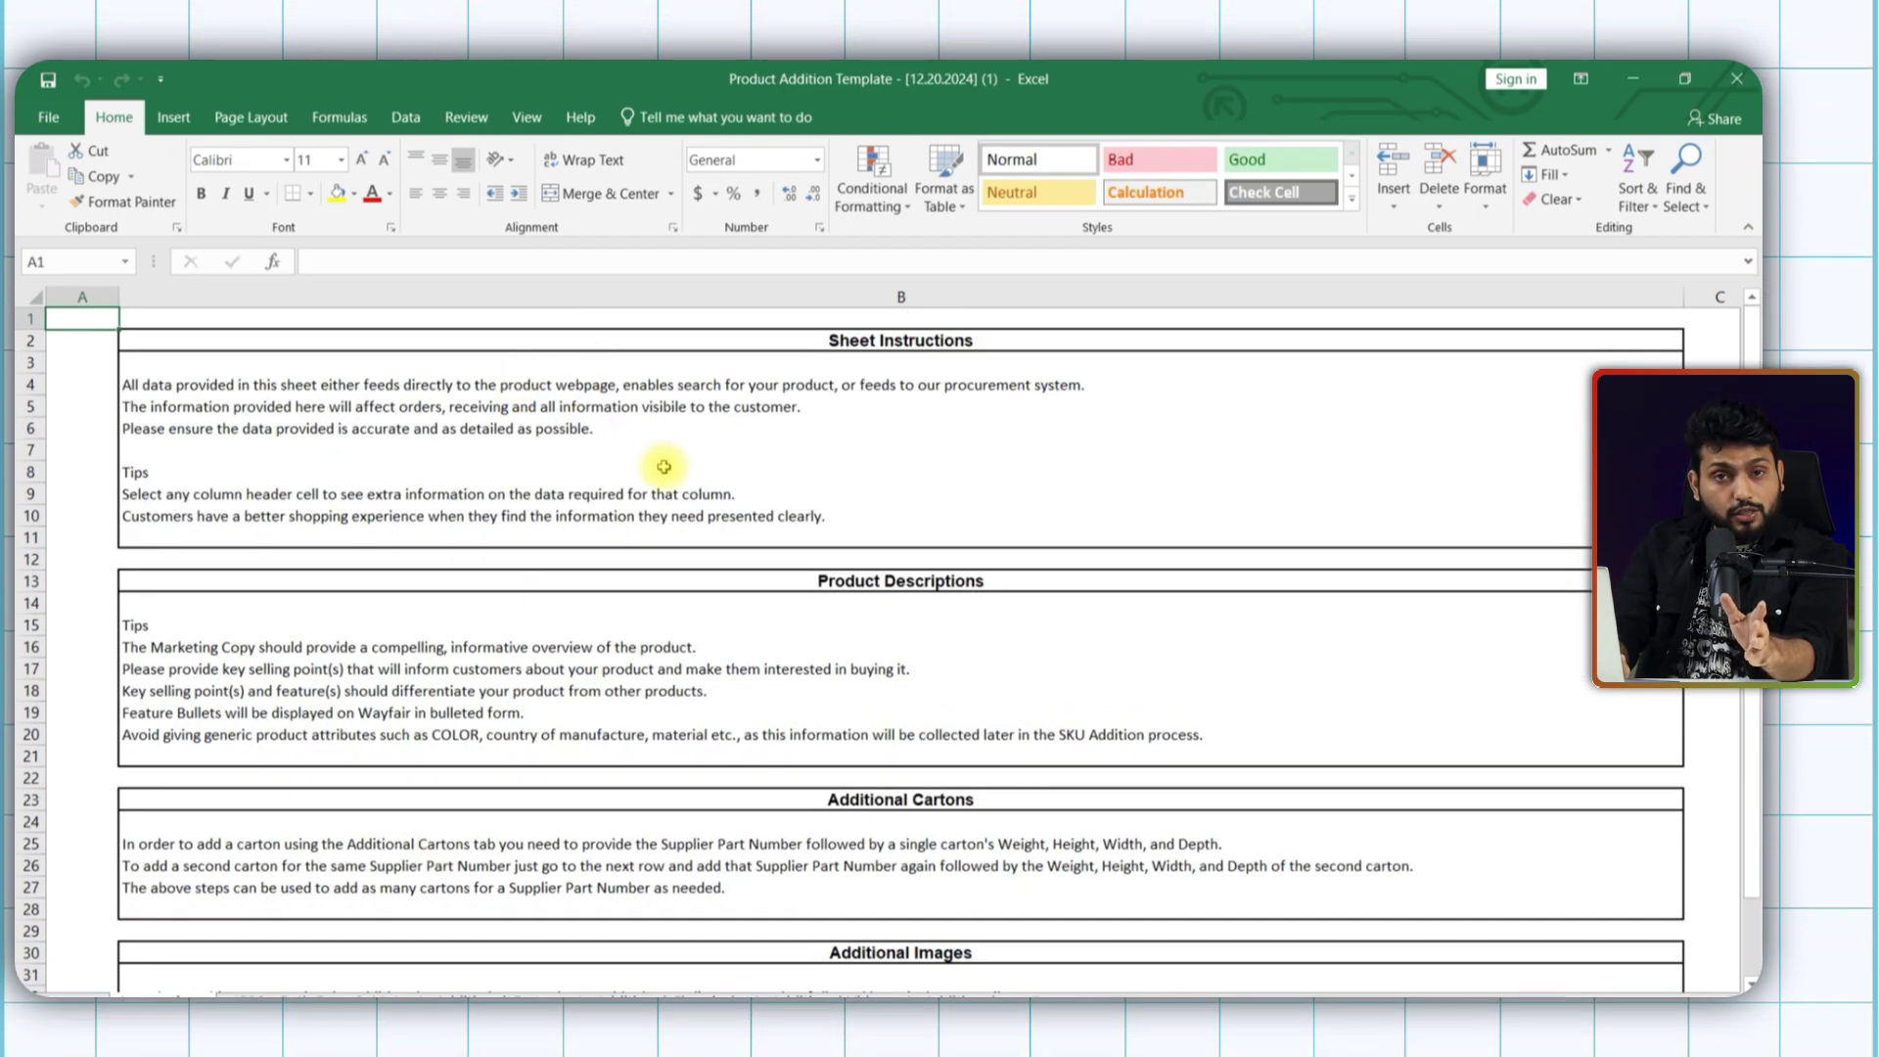
pyautogui.scroll(-4, 519, 472)
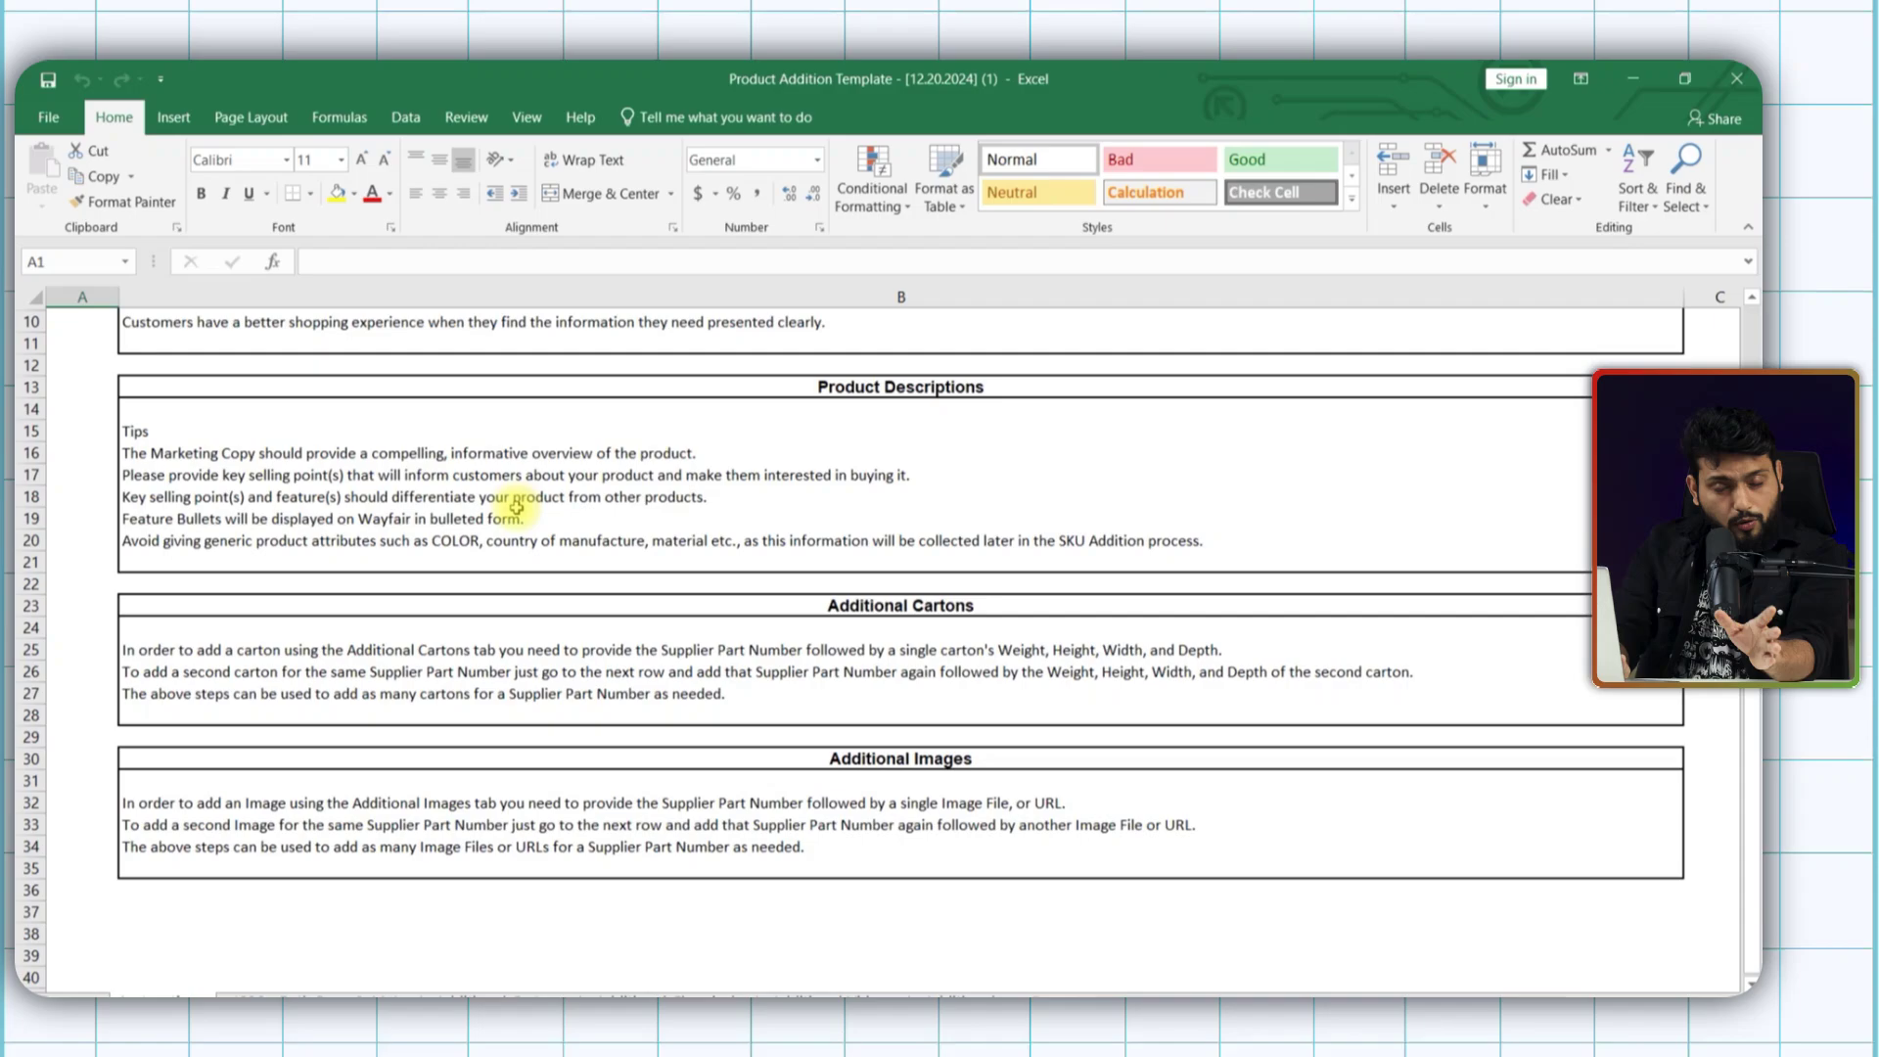
pyautogui.scroll(-3, 516, 507)
pyautogui.scroll(5, 517, 507)
# Back on the data sheet, review the Basic Information columns' Required, Additional and Conditional labels.
pyautogui.click(303, 994)
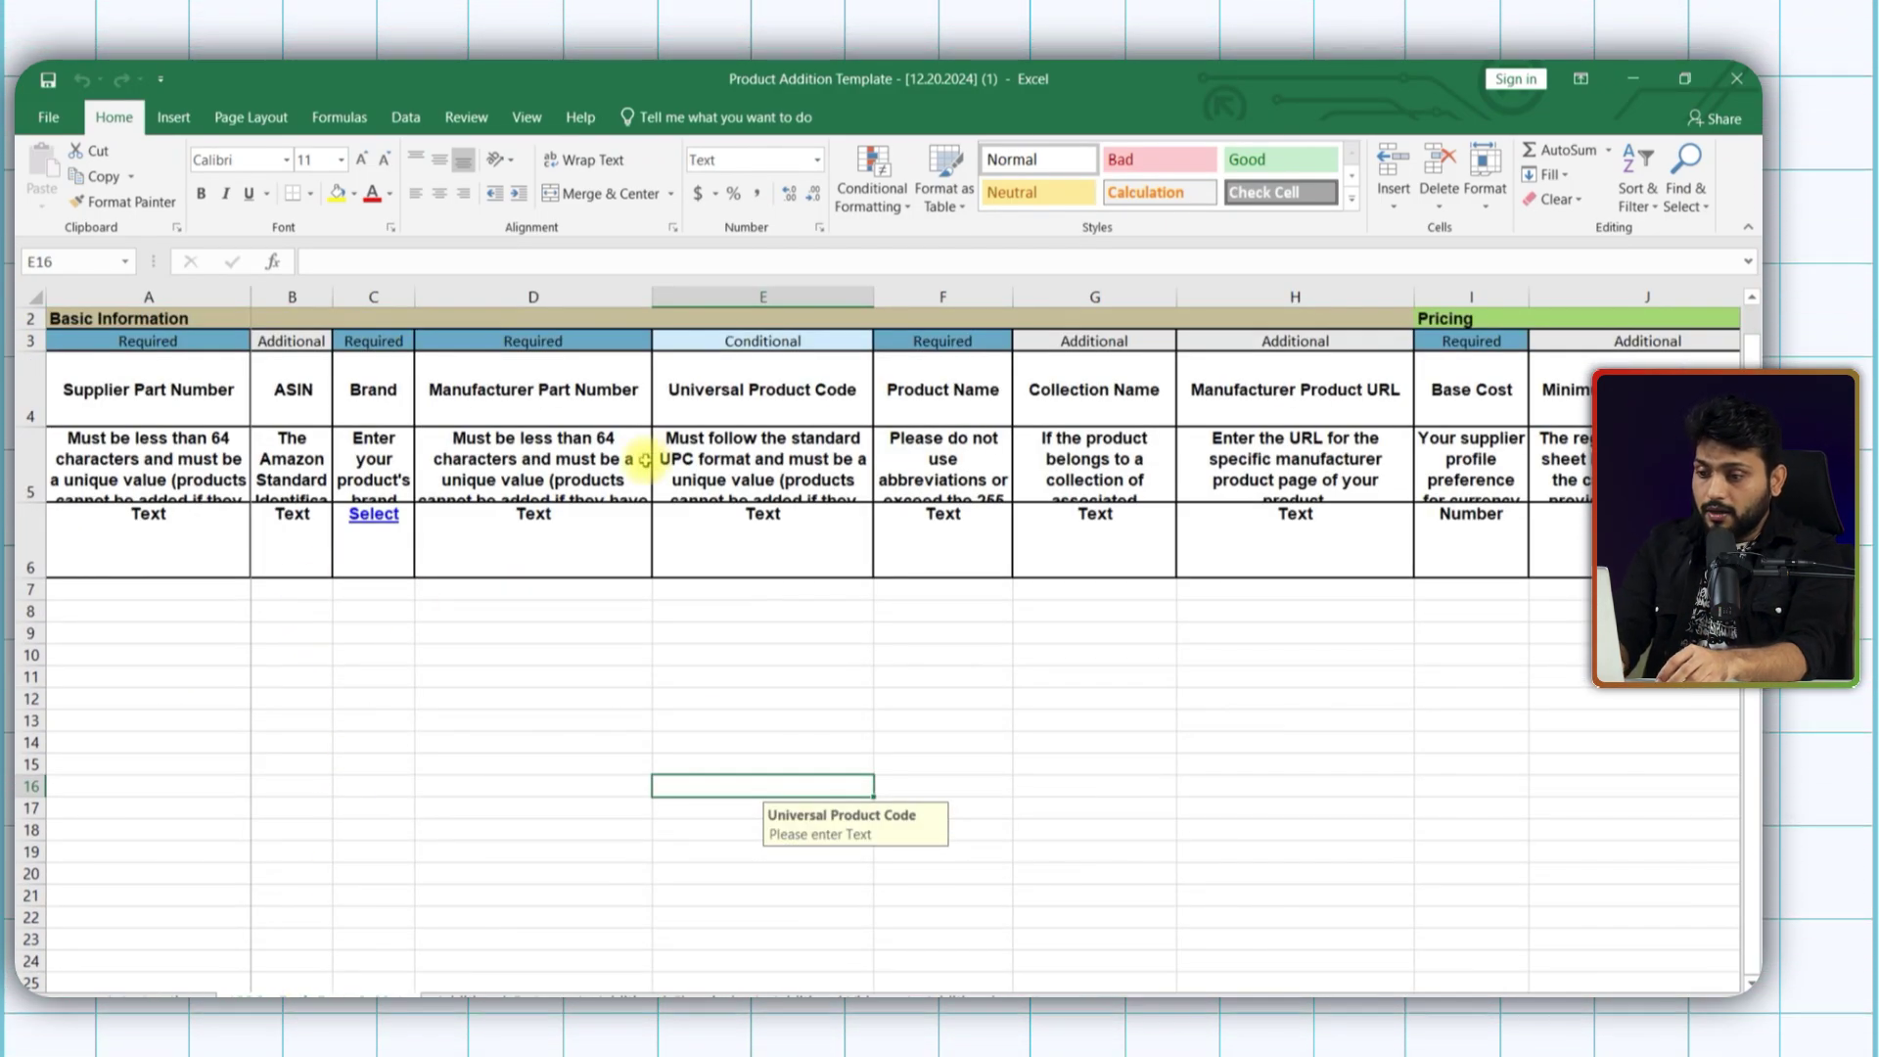
pyautogui.click(162, 345)
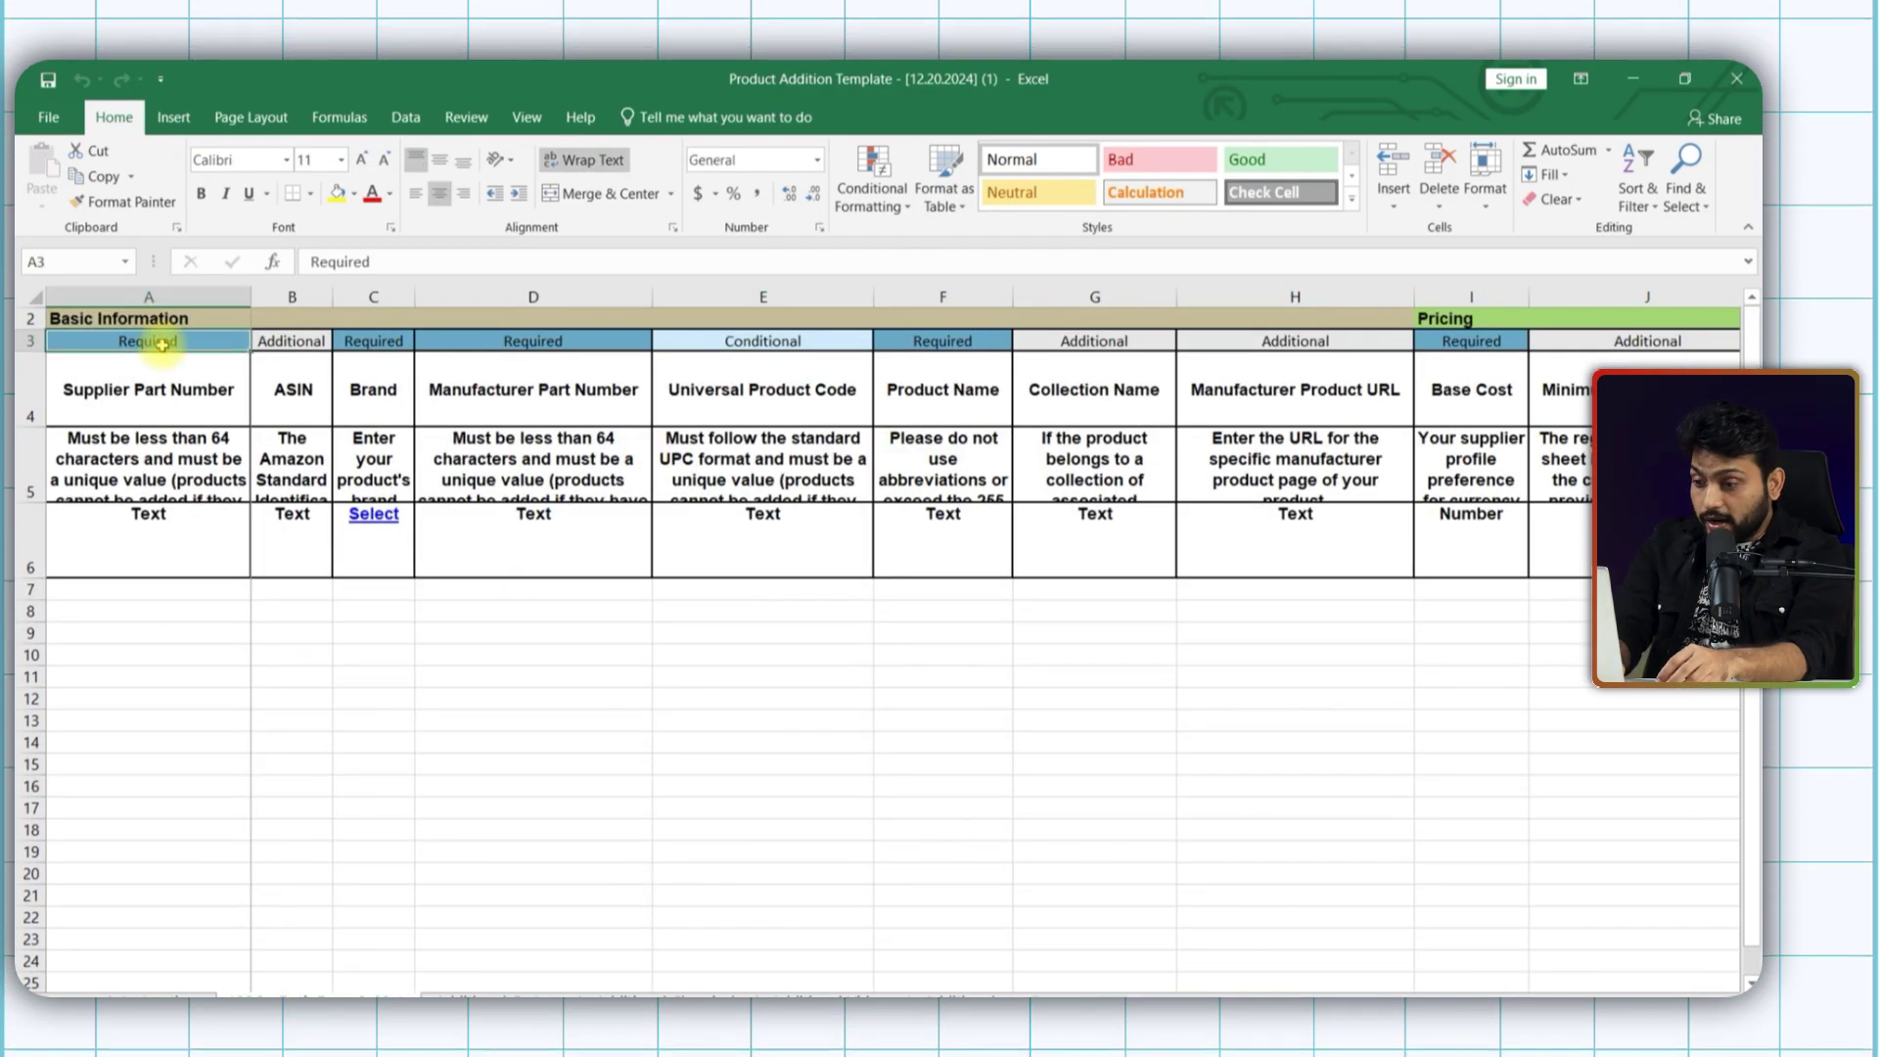
pyautogui.click(279, 342)
pyautogui.click(752, 341)
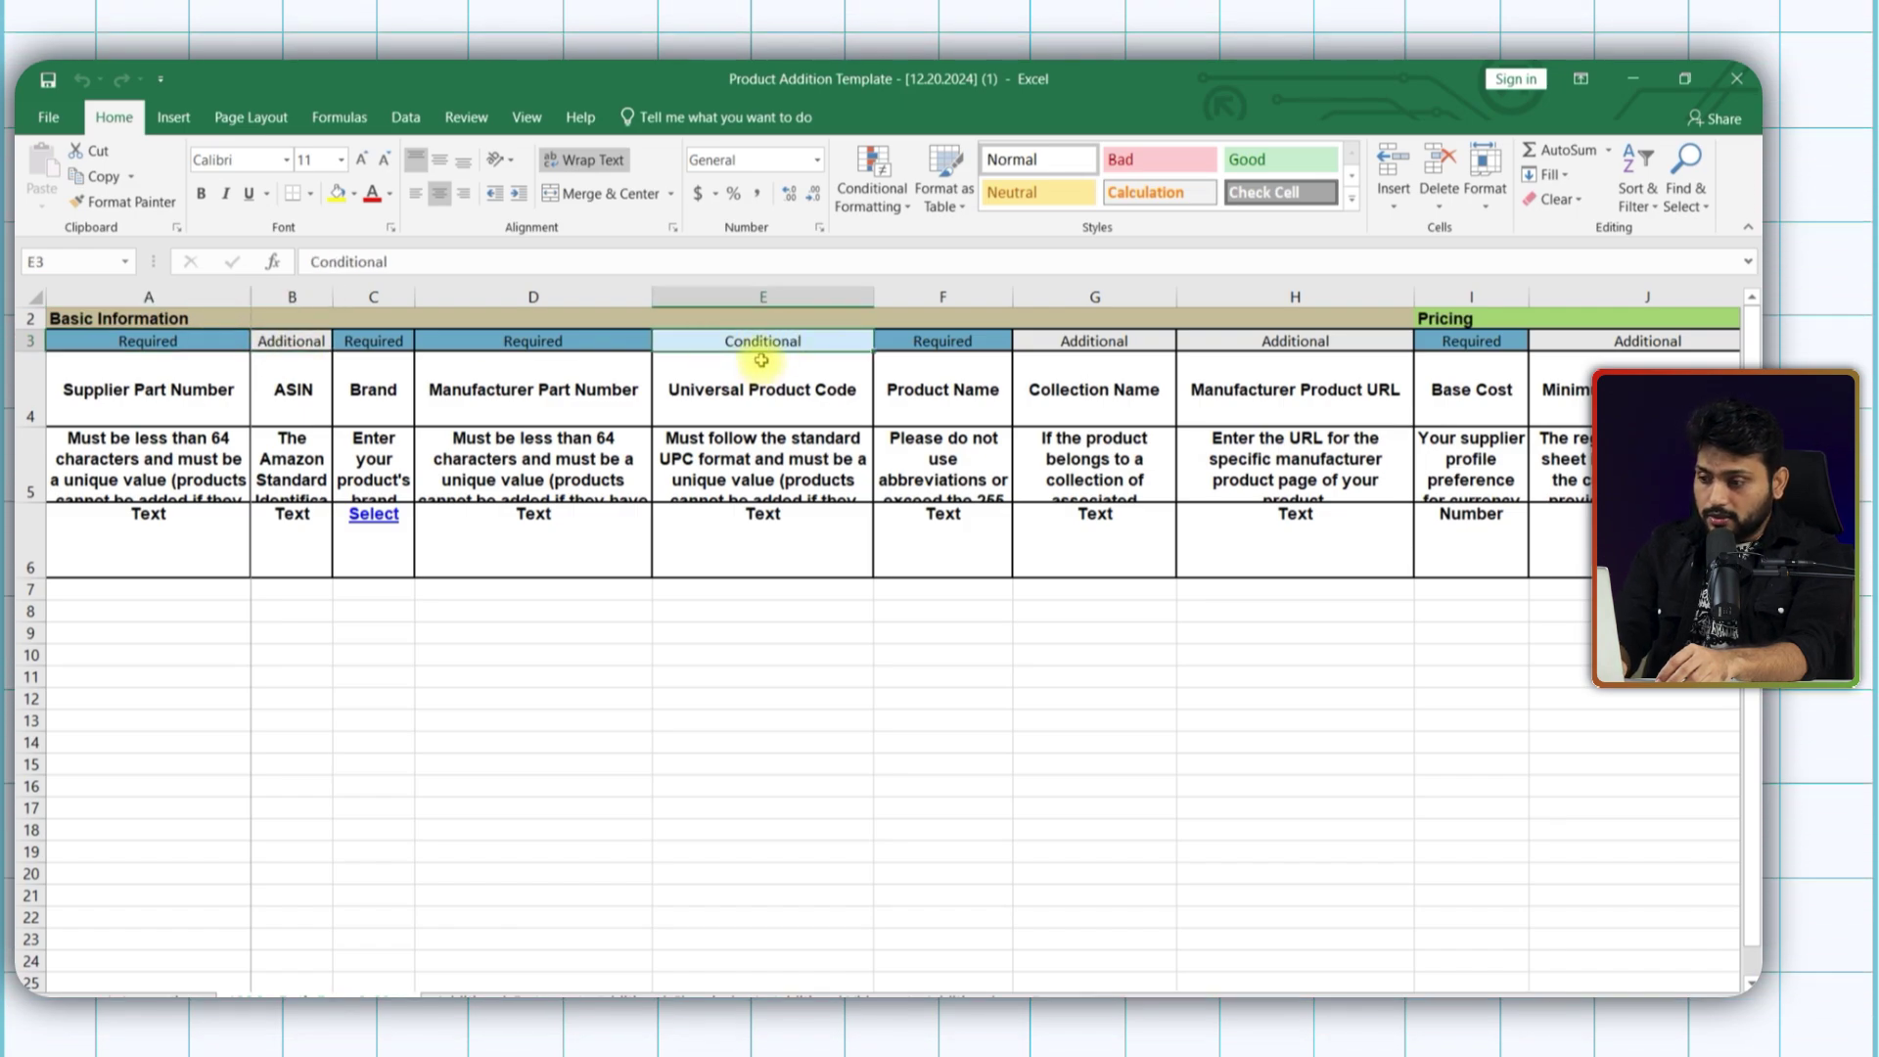
pyautogui.click(188, 345)
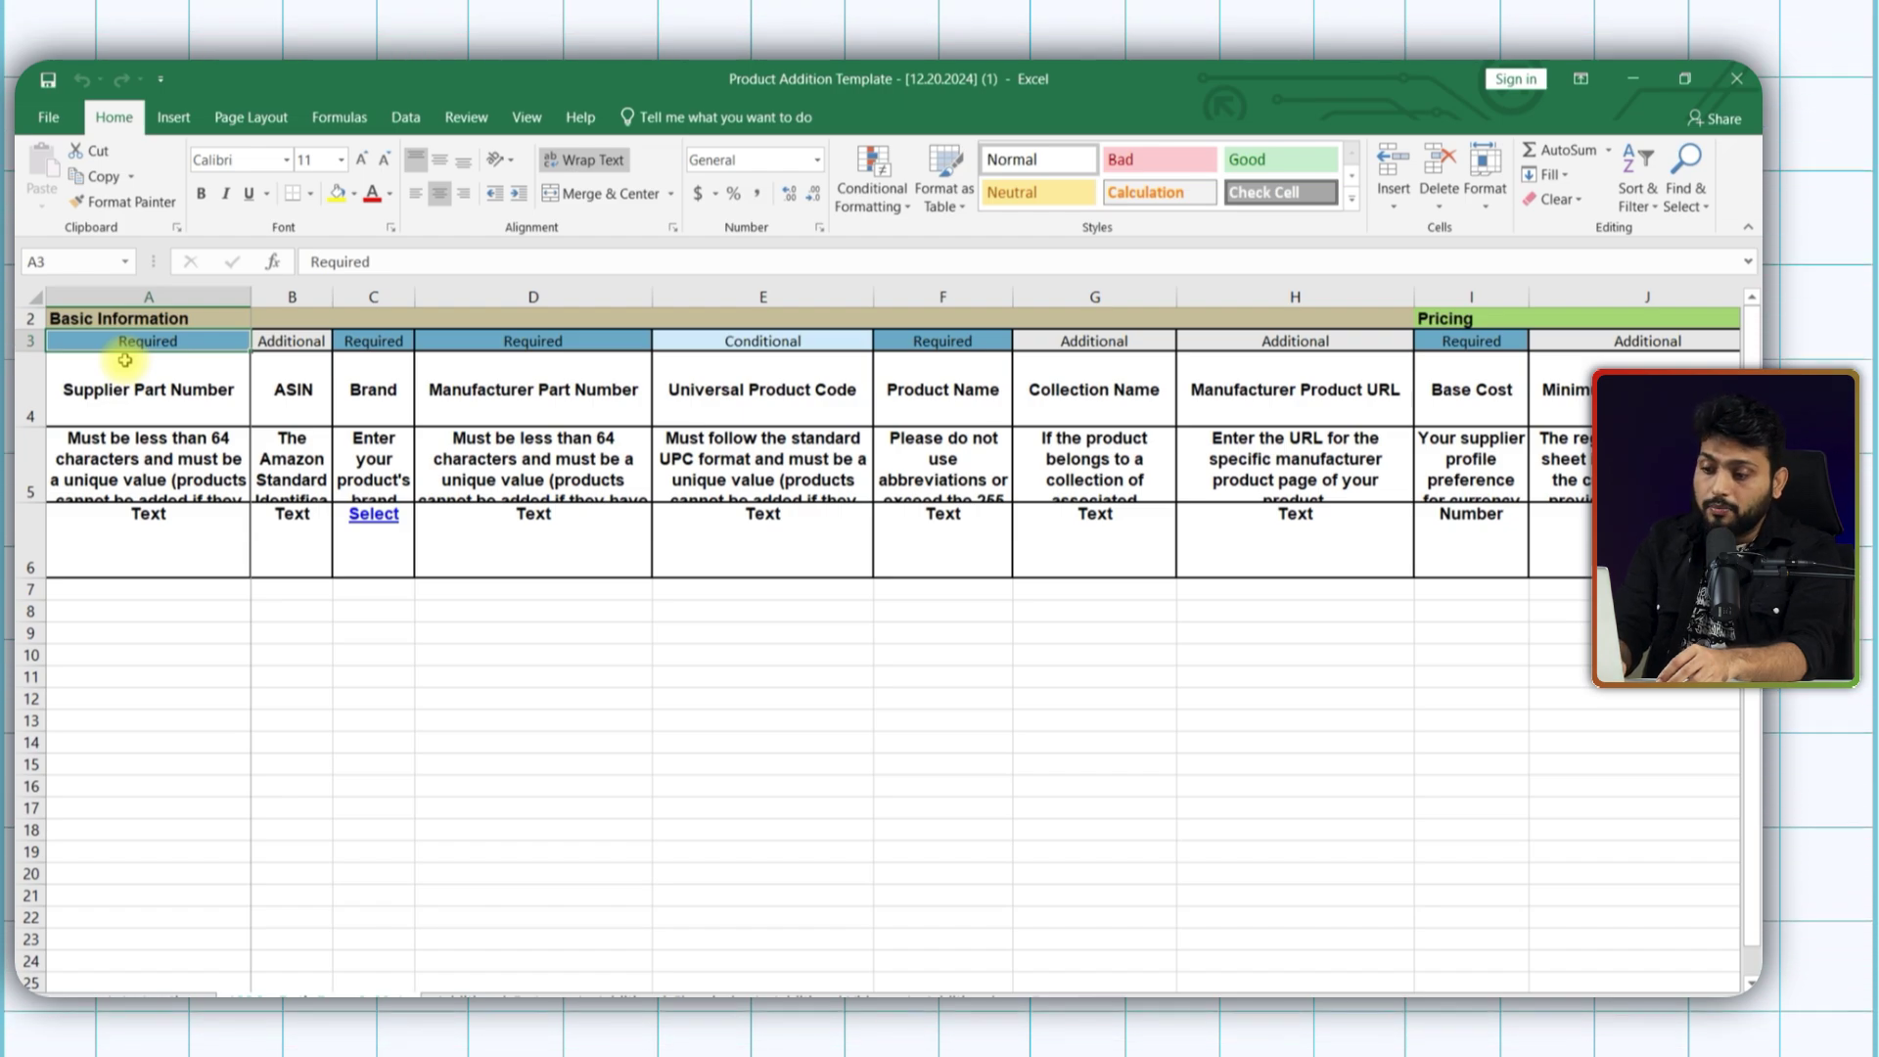
pyautogui.click(295, 342)
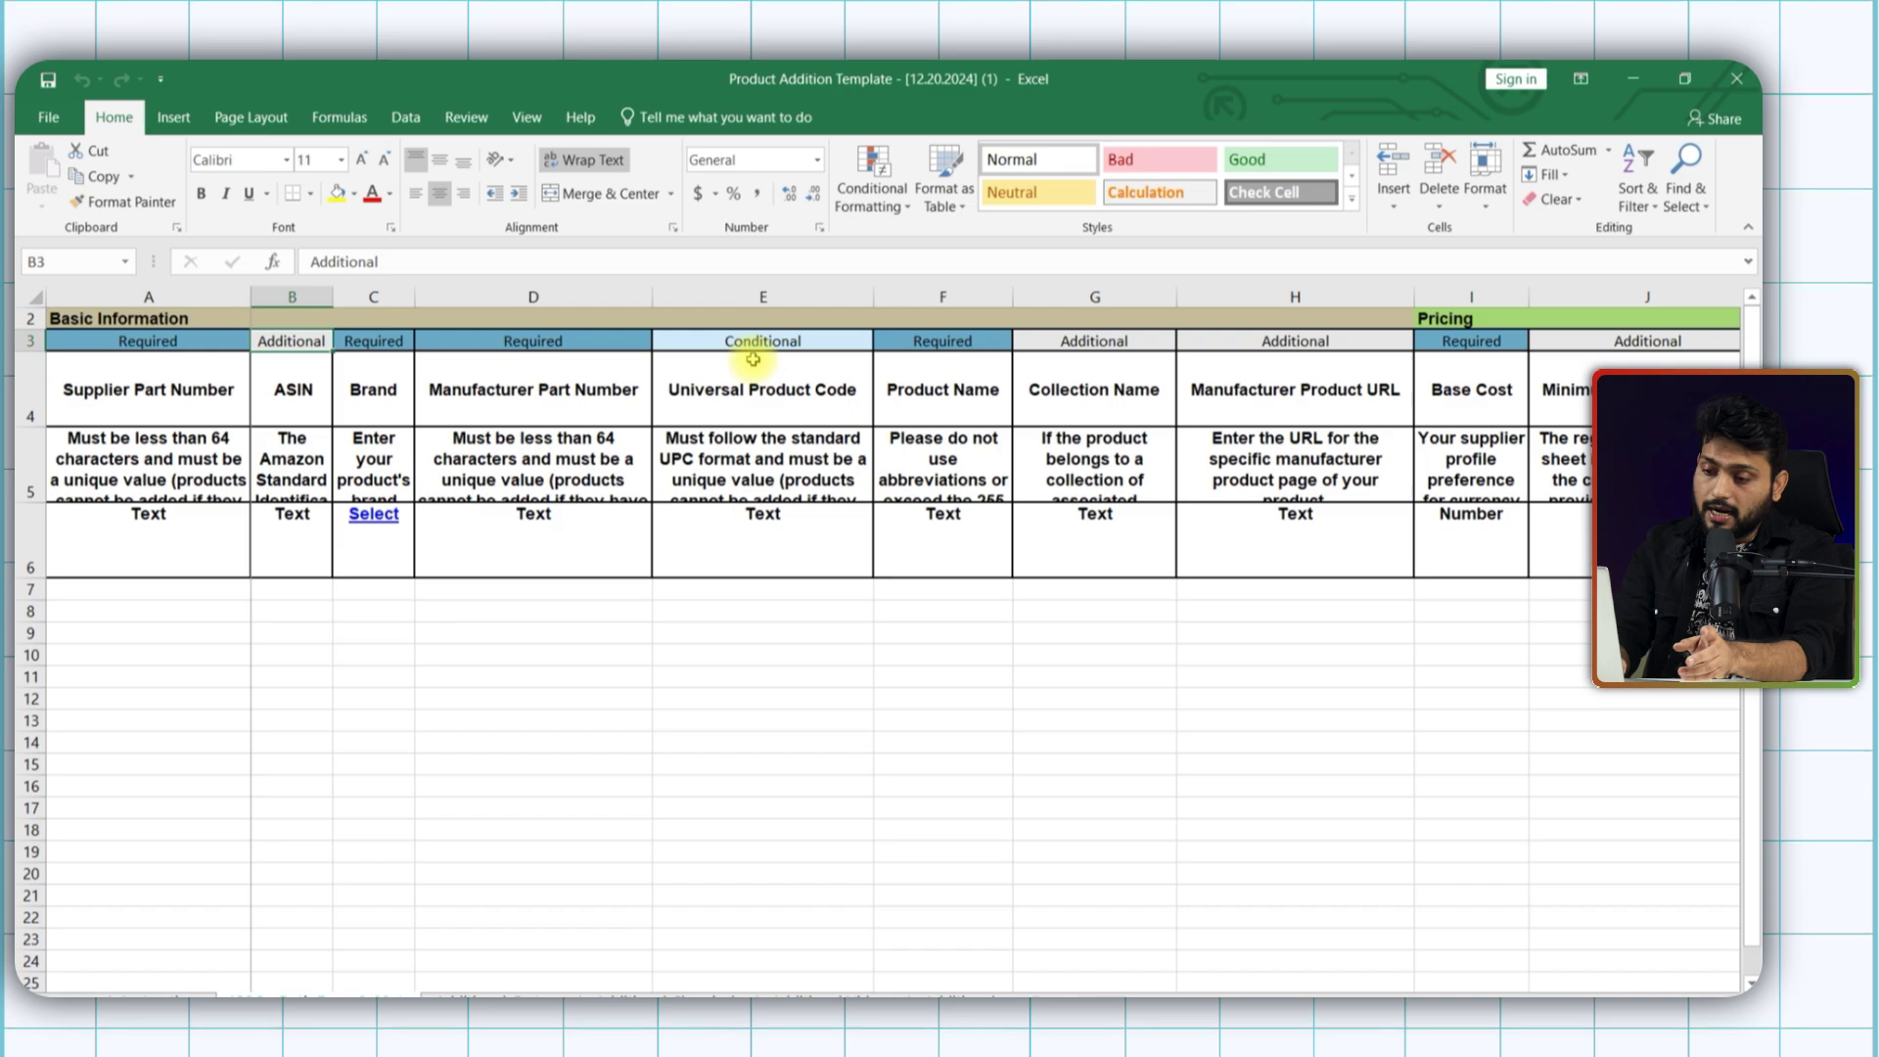
pyautogui.click(781, 340)
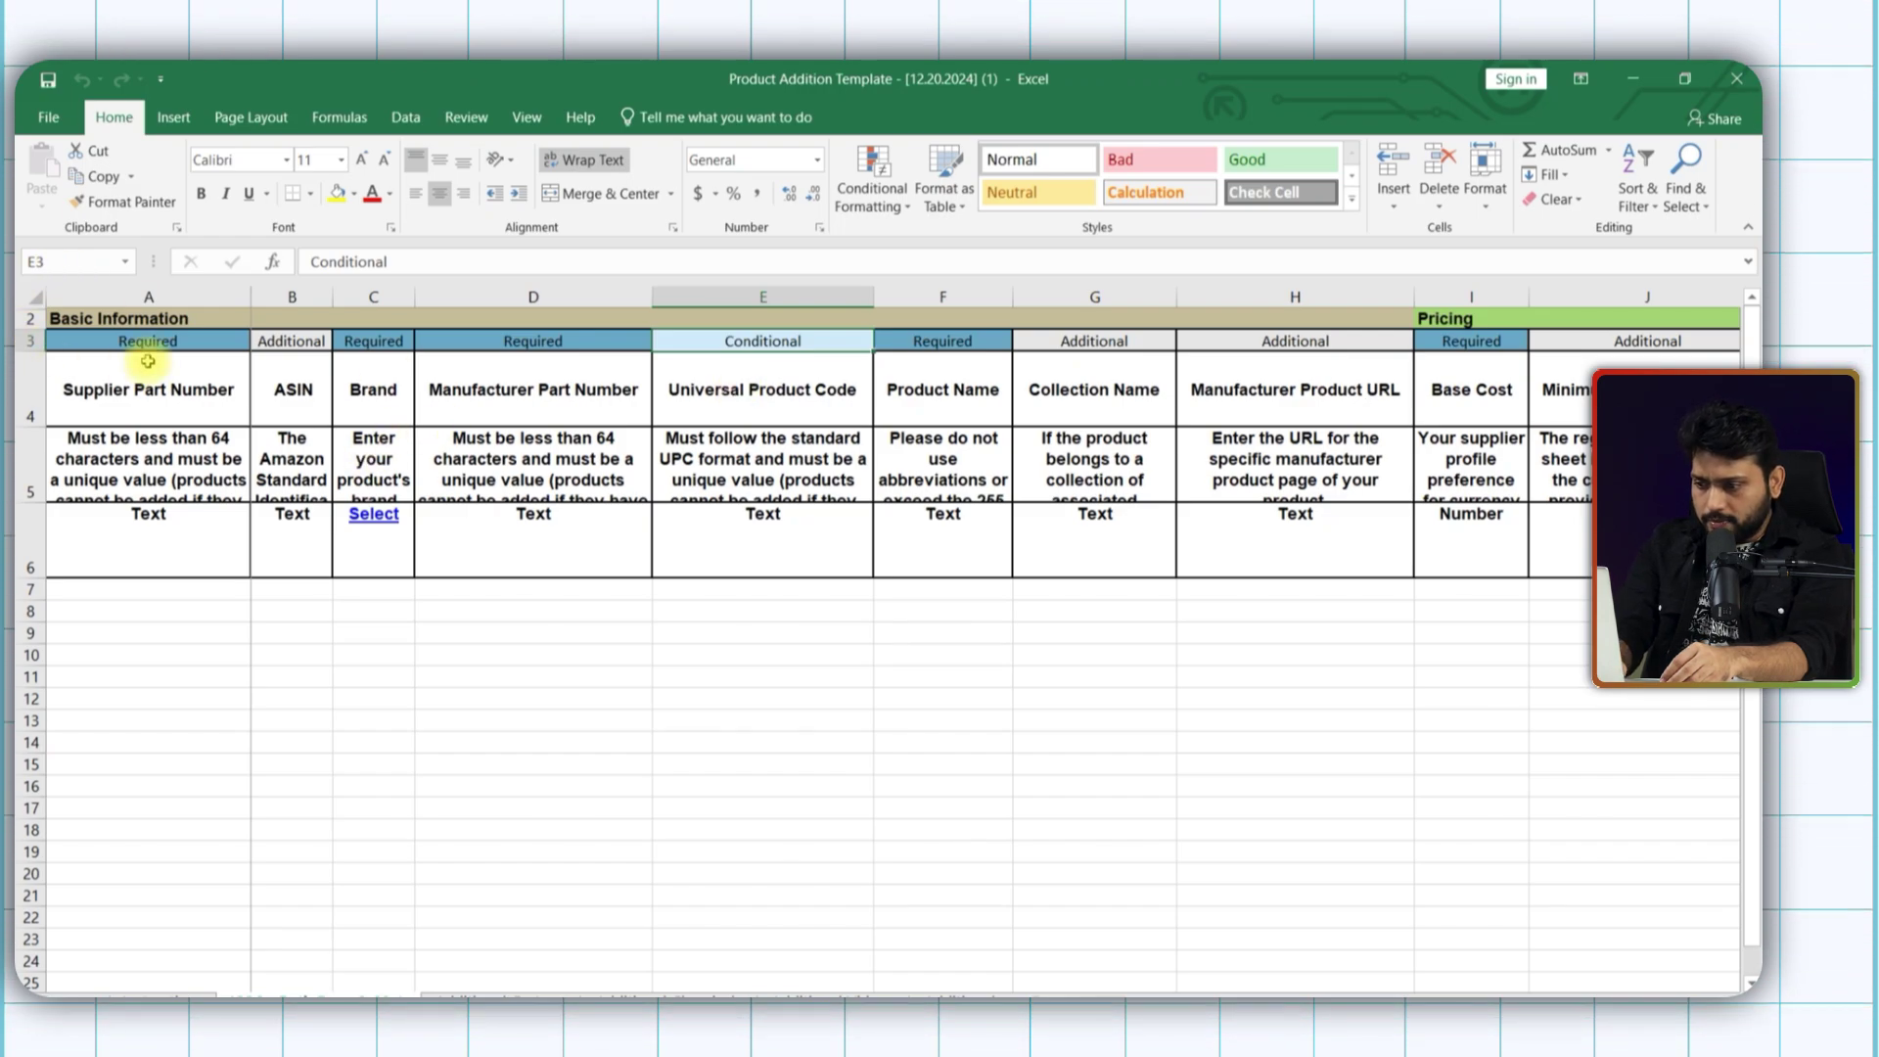
pyautogui.click(102, 318)
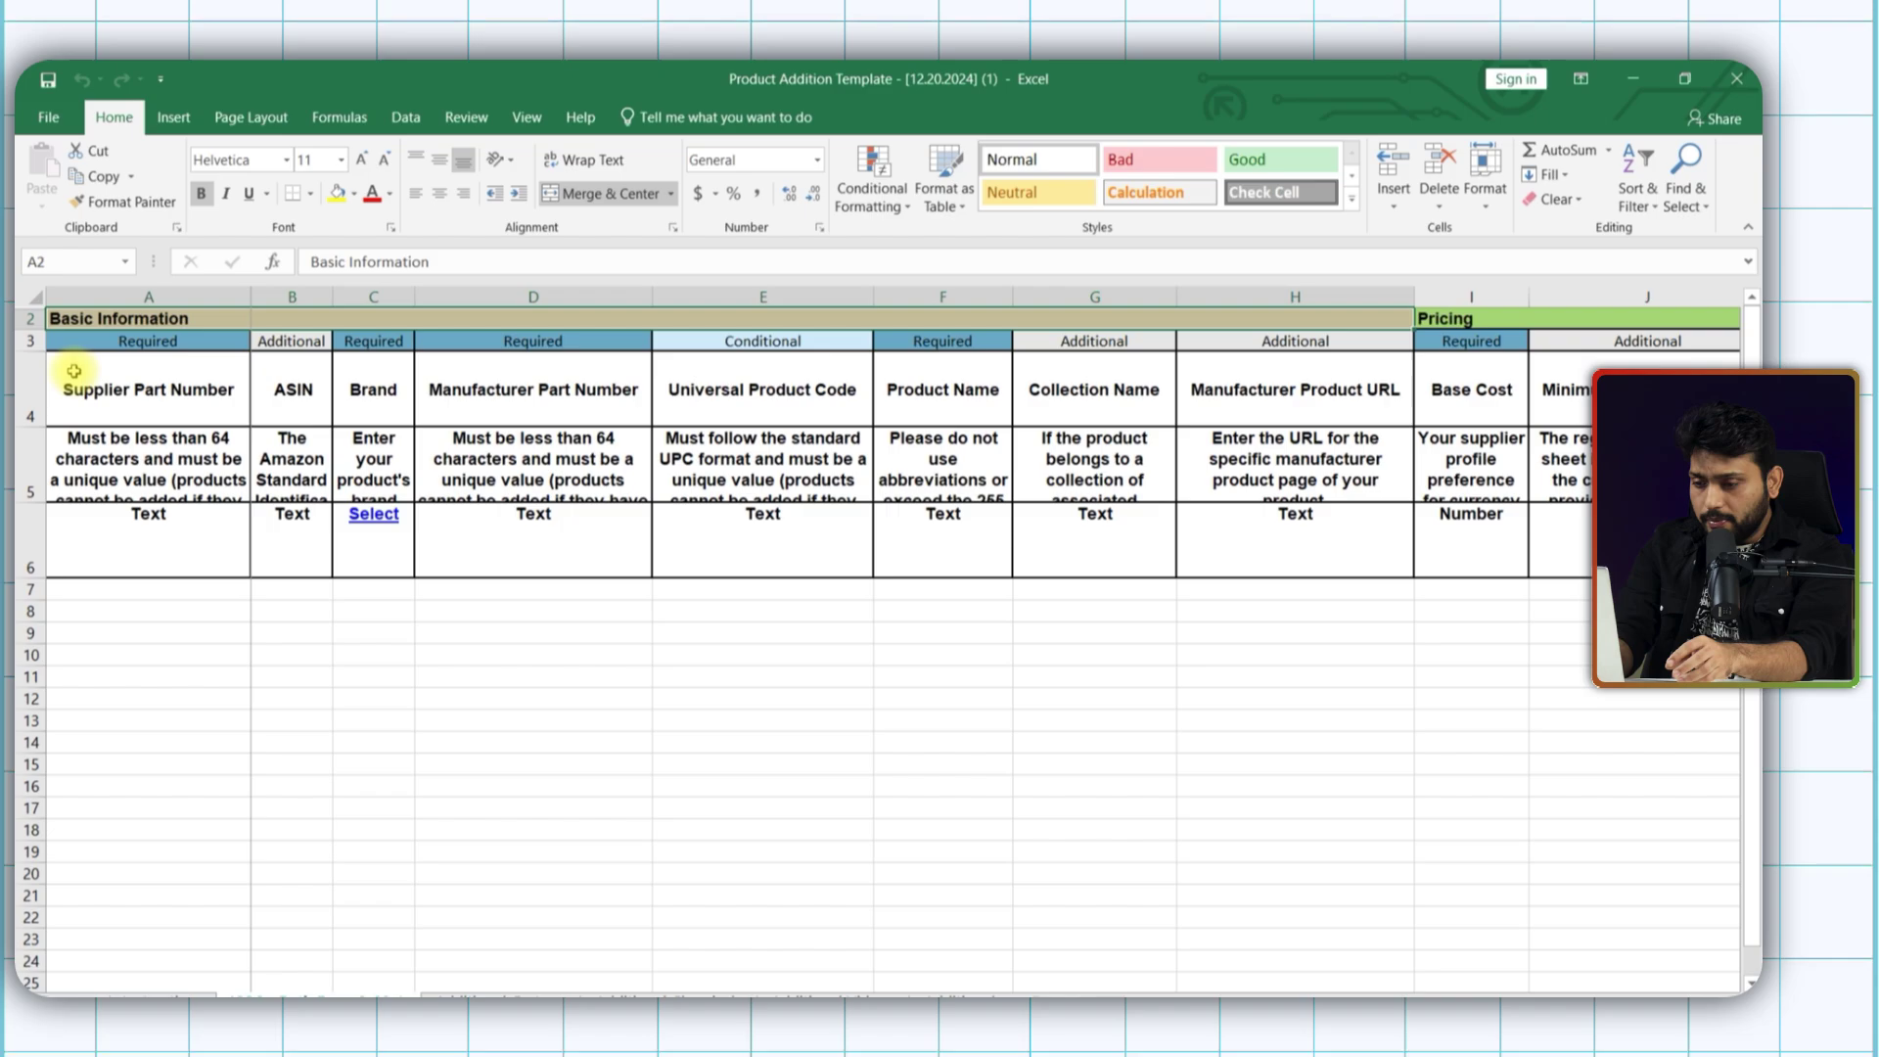
# Paste supplier part numbers into A7 and fill Zuo Modern as the brand down C7:C26.
pyautogui.click(98, 589)
pyautogui.hotkey('ctrl', 'v')
pyautogui.click(373, 589)
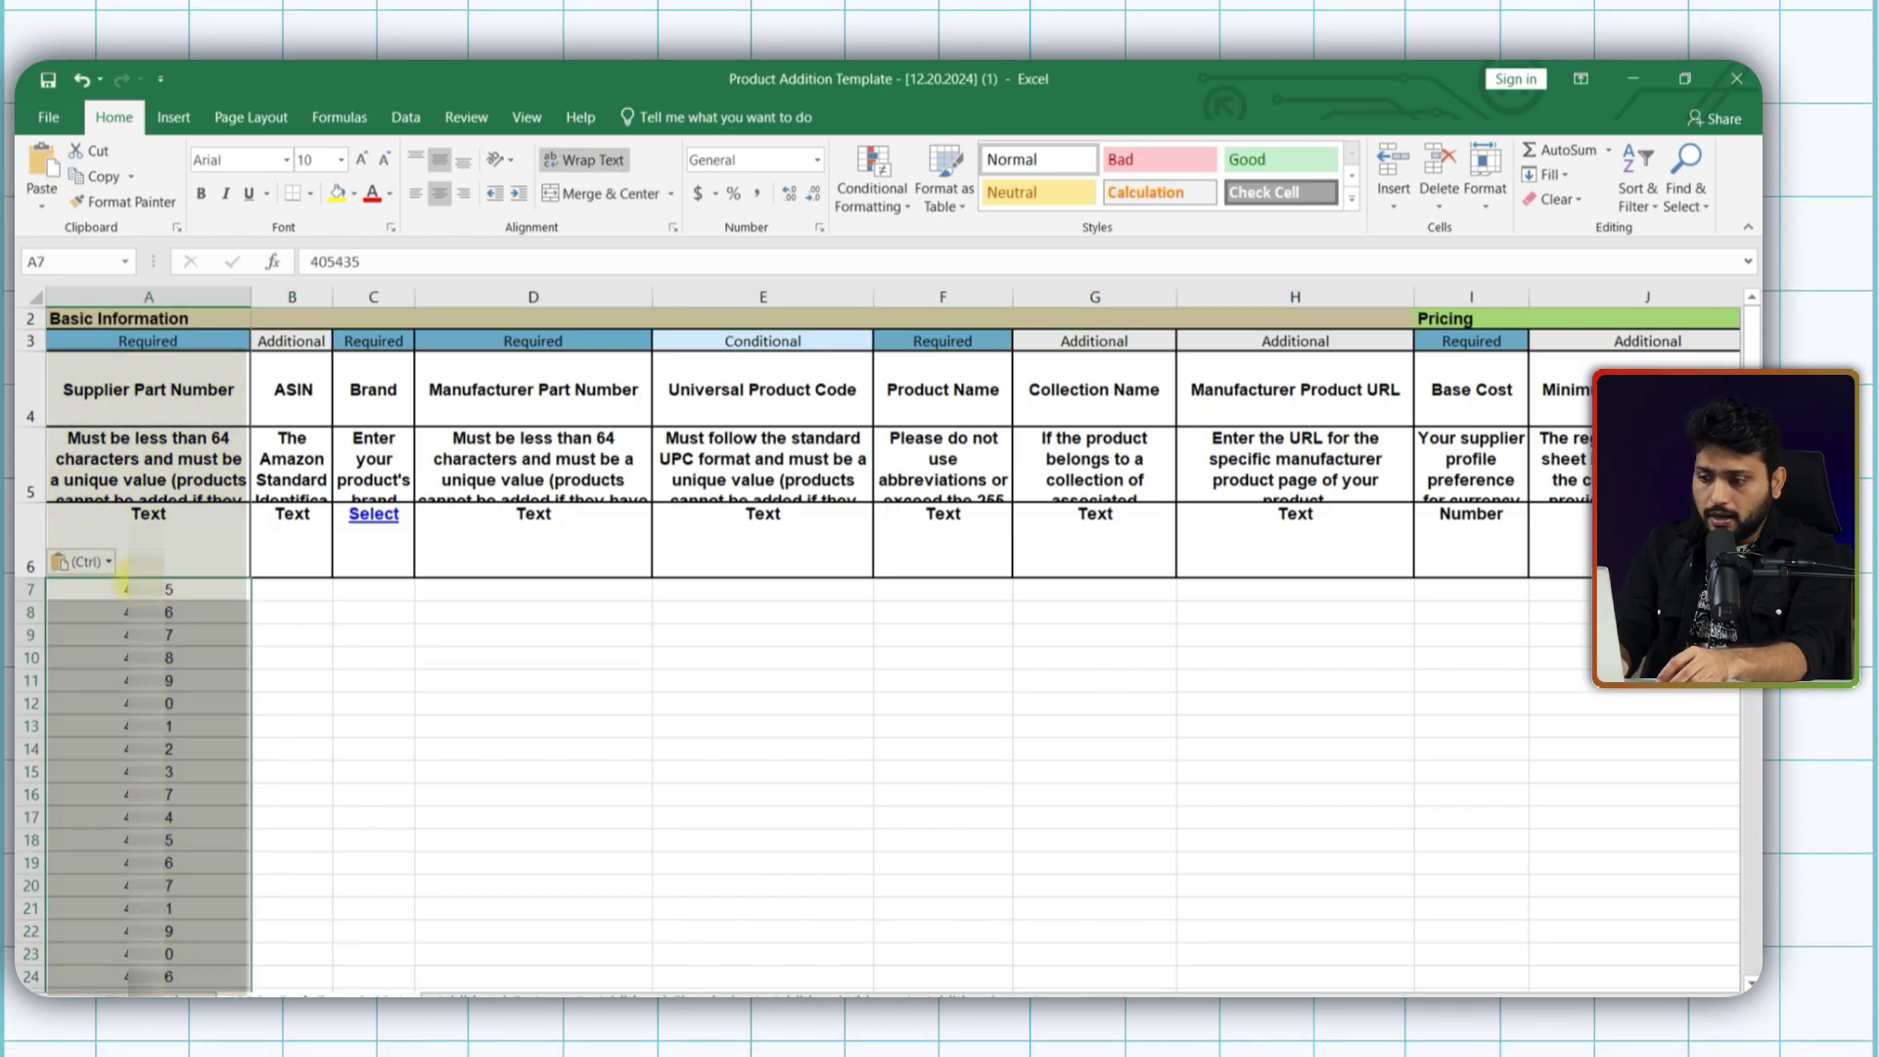
pyautogui.click(424, 589)
pyautogui.click(424, 713)
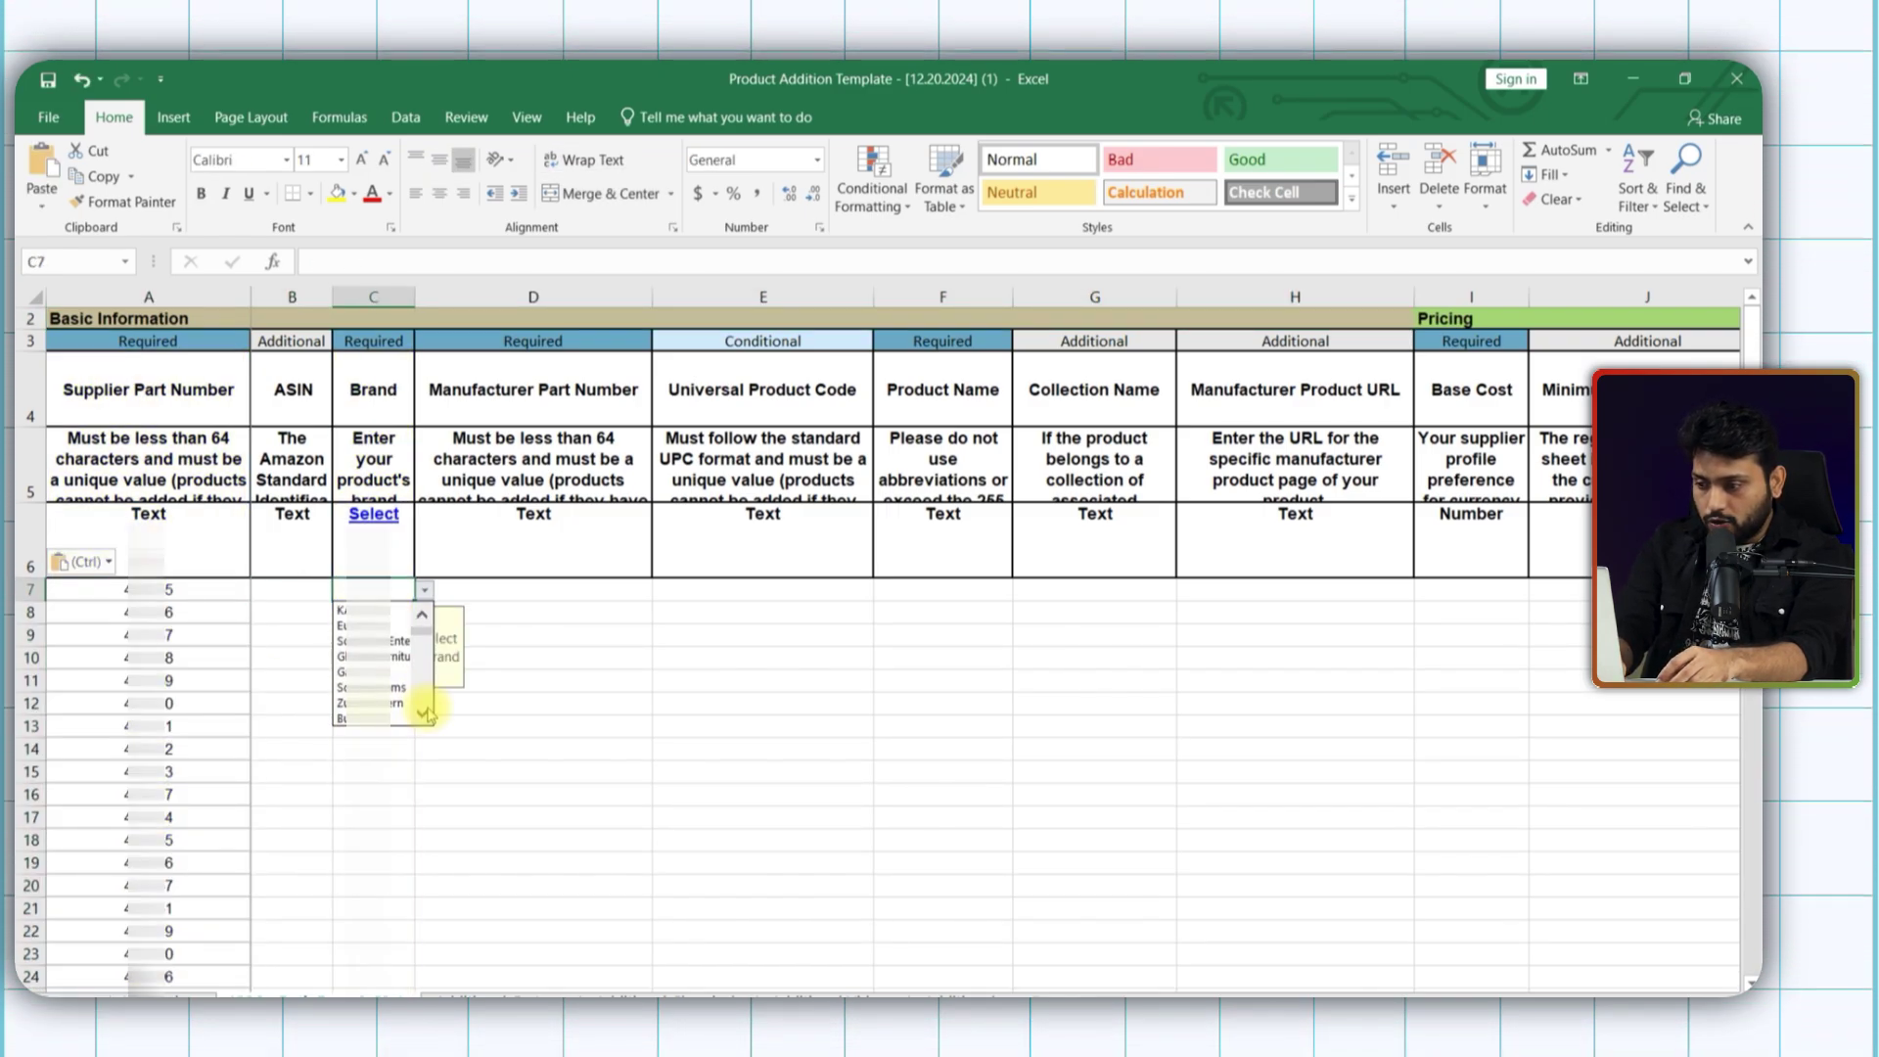
pyautogui.click(371, 686)
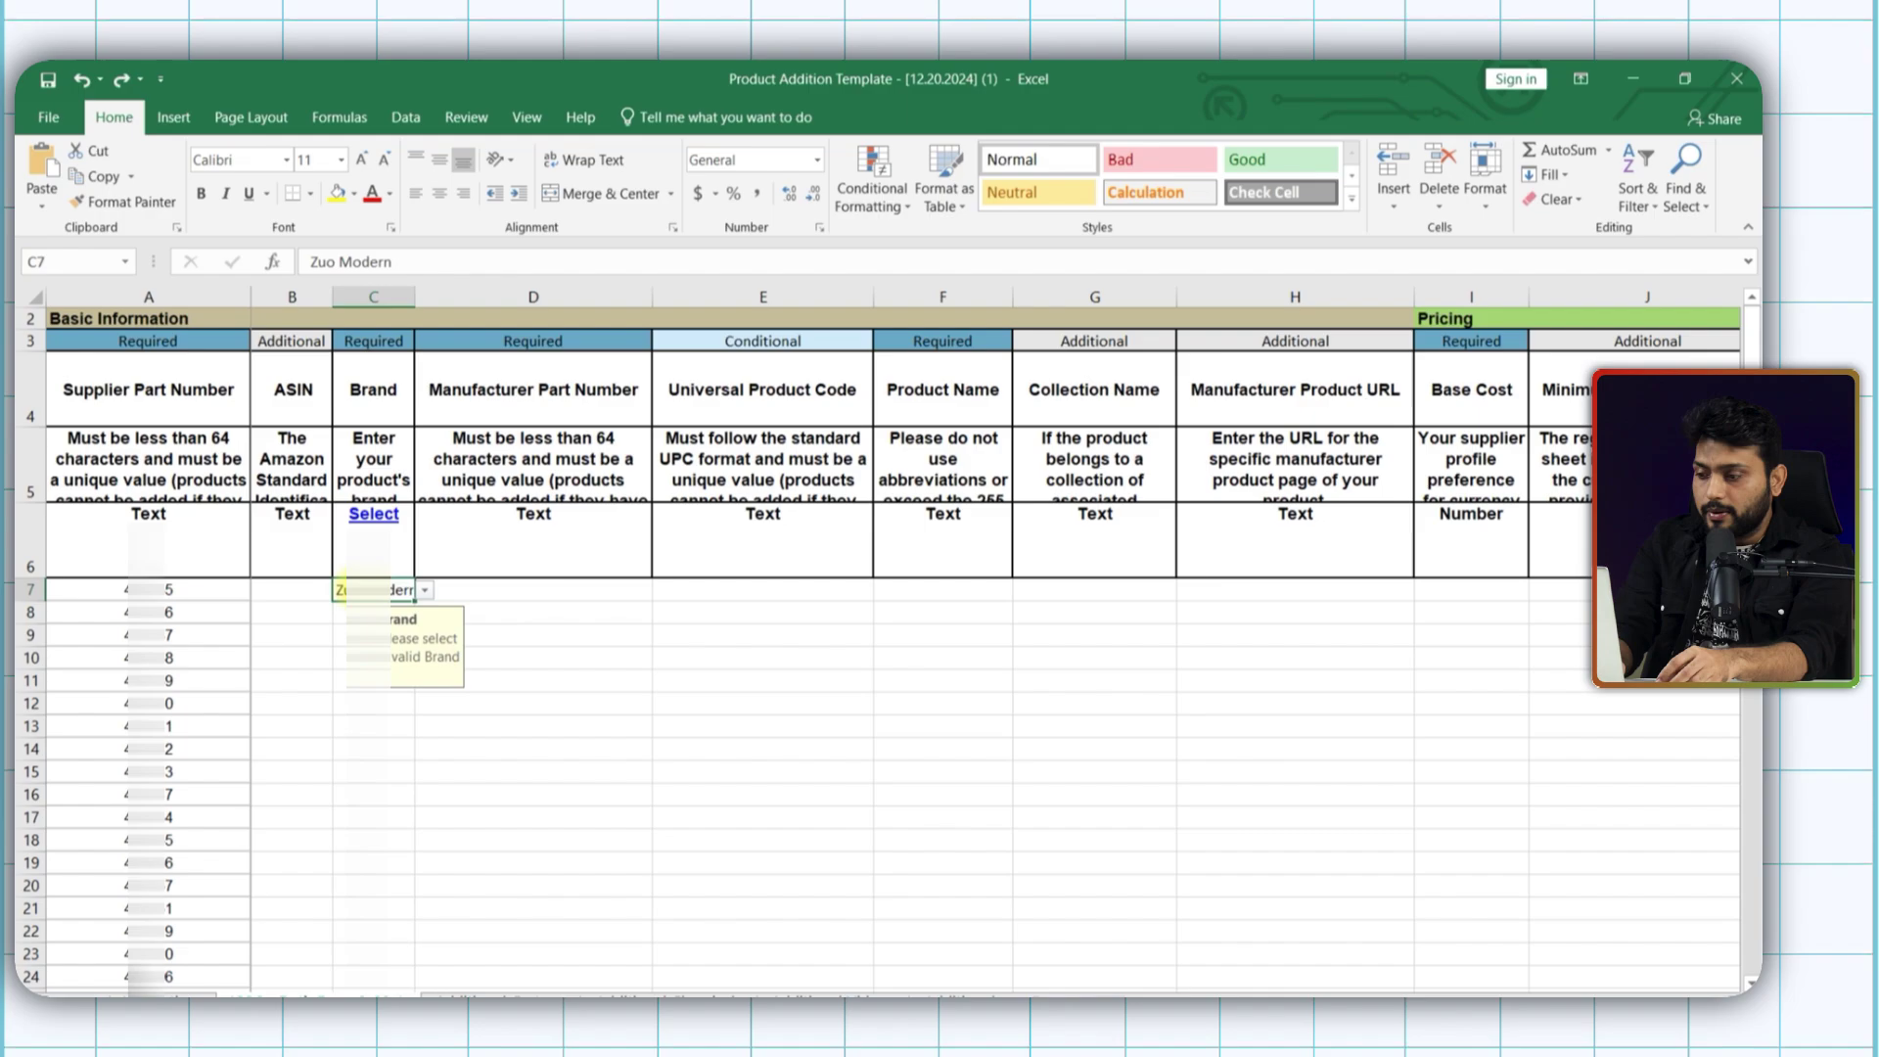
pyautogui.moveTo(373, 589); pyautogui.dragTo(373, 910)
pyautogui.hotkey('ctrl', 'd')
# Paste manufacturer part numbers into D7 and product names into F7.
pyautogui.scroll(1, 773, 594)
pyautogui.click(533, 589)
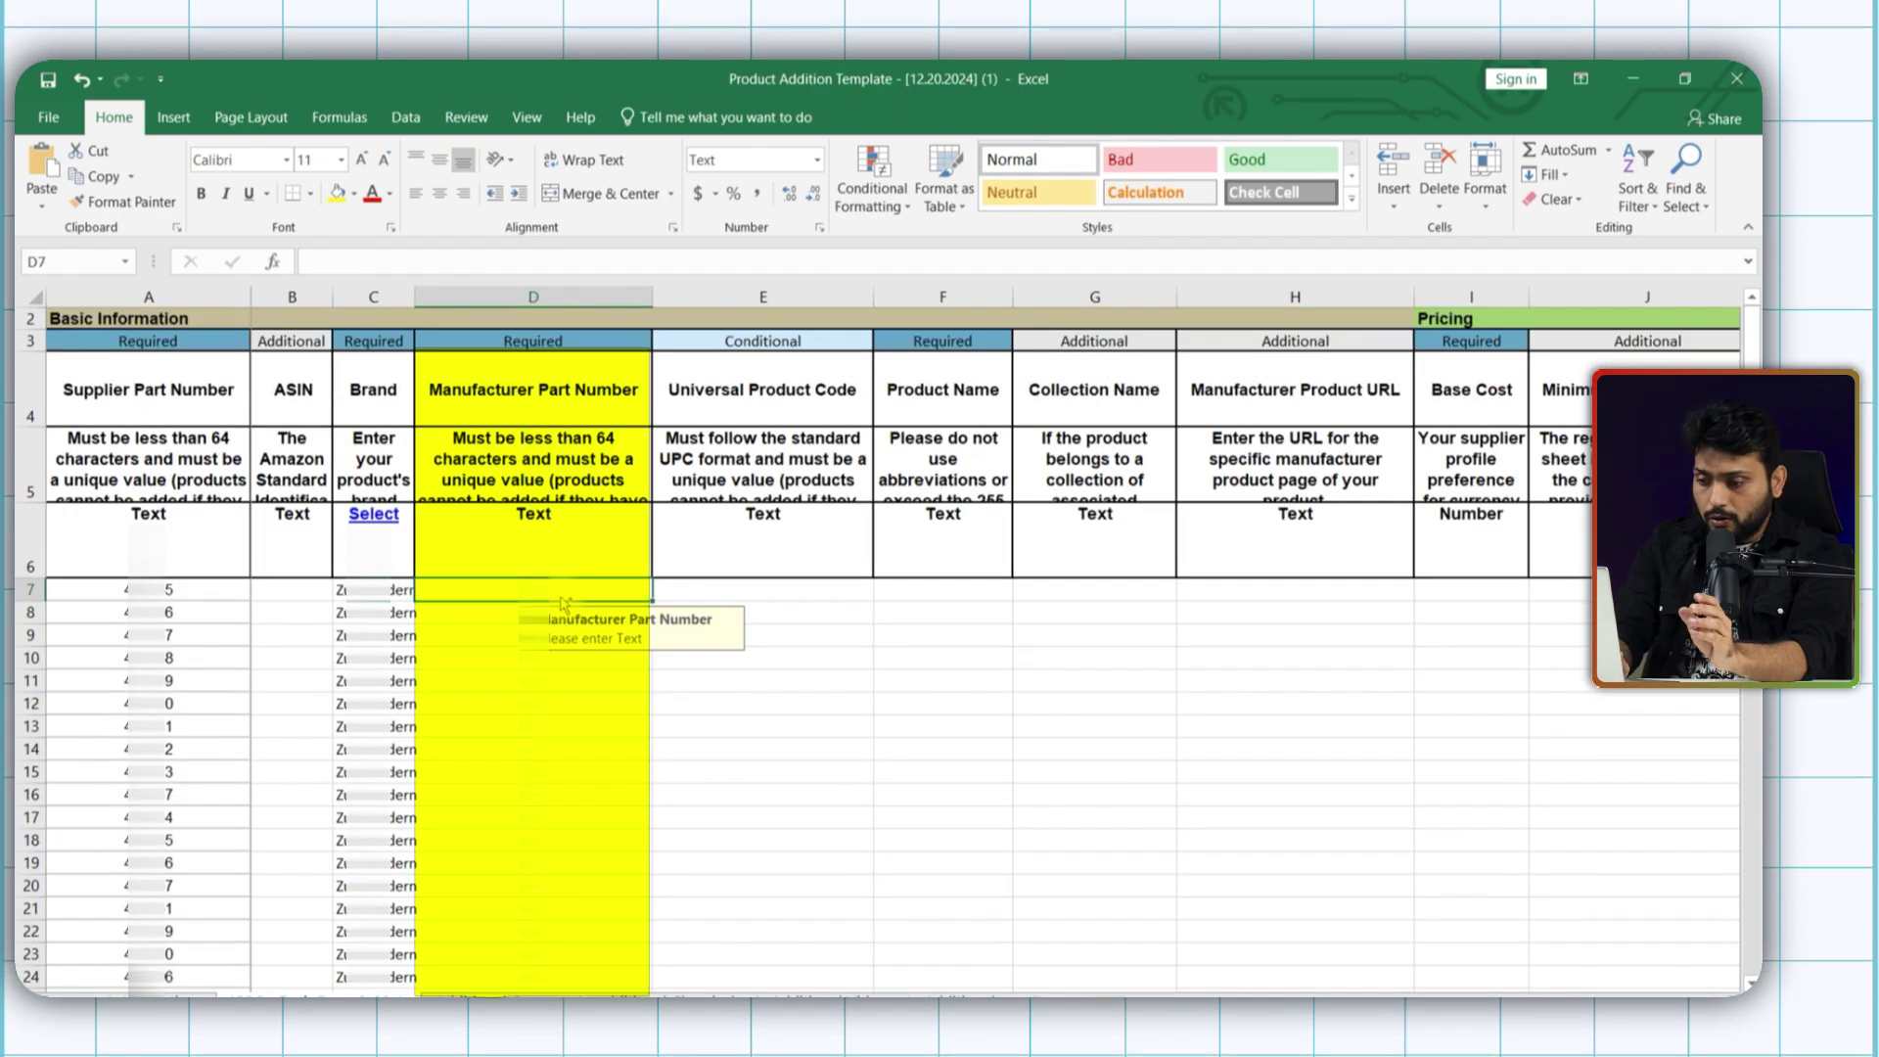
pyautogui.hotkey('ctrl', 'v')
pyautogui.click(773, 594)
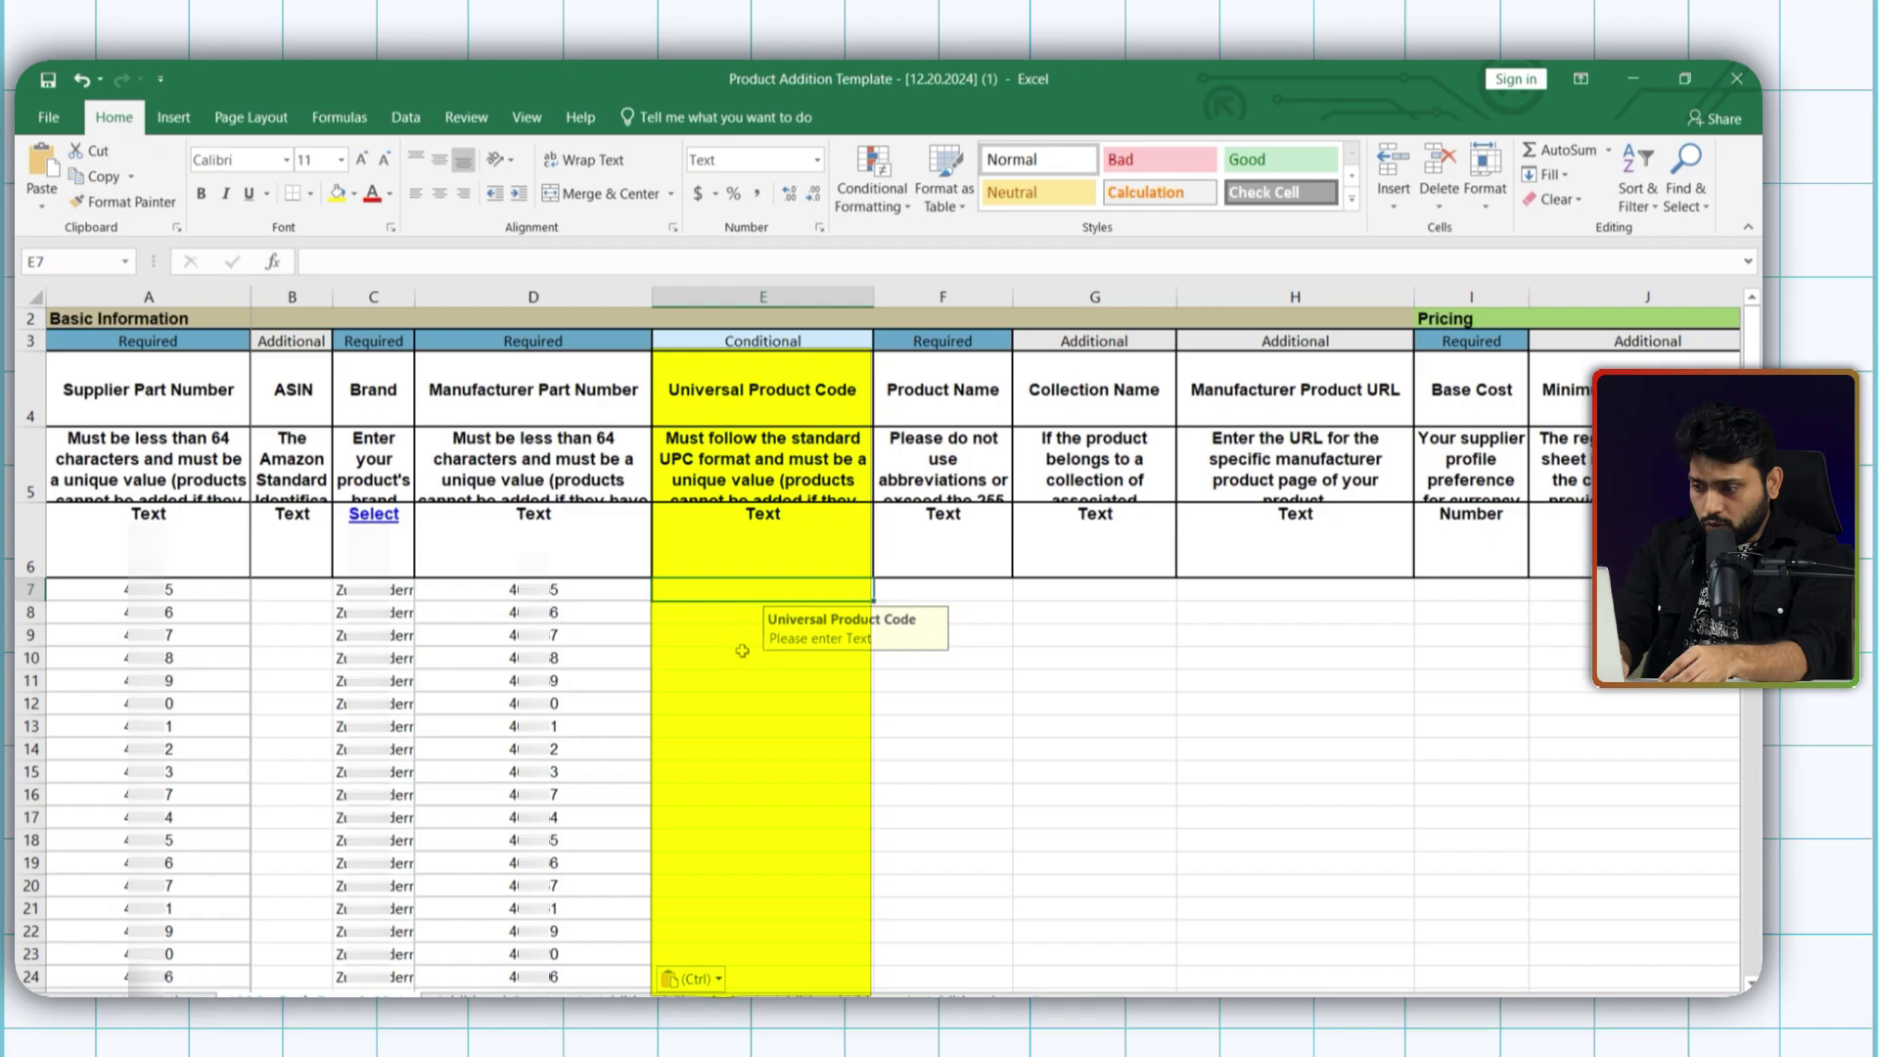
pyautogui.press('Right')
pyautogui.hotkey('ctrl', 'v')
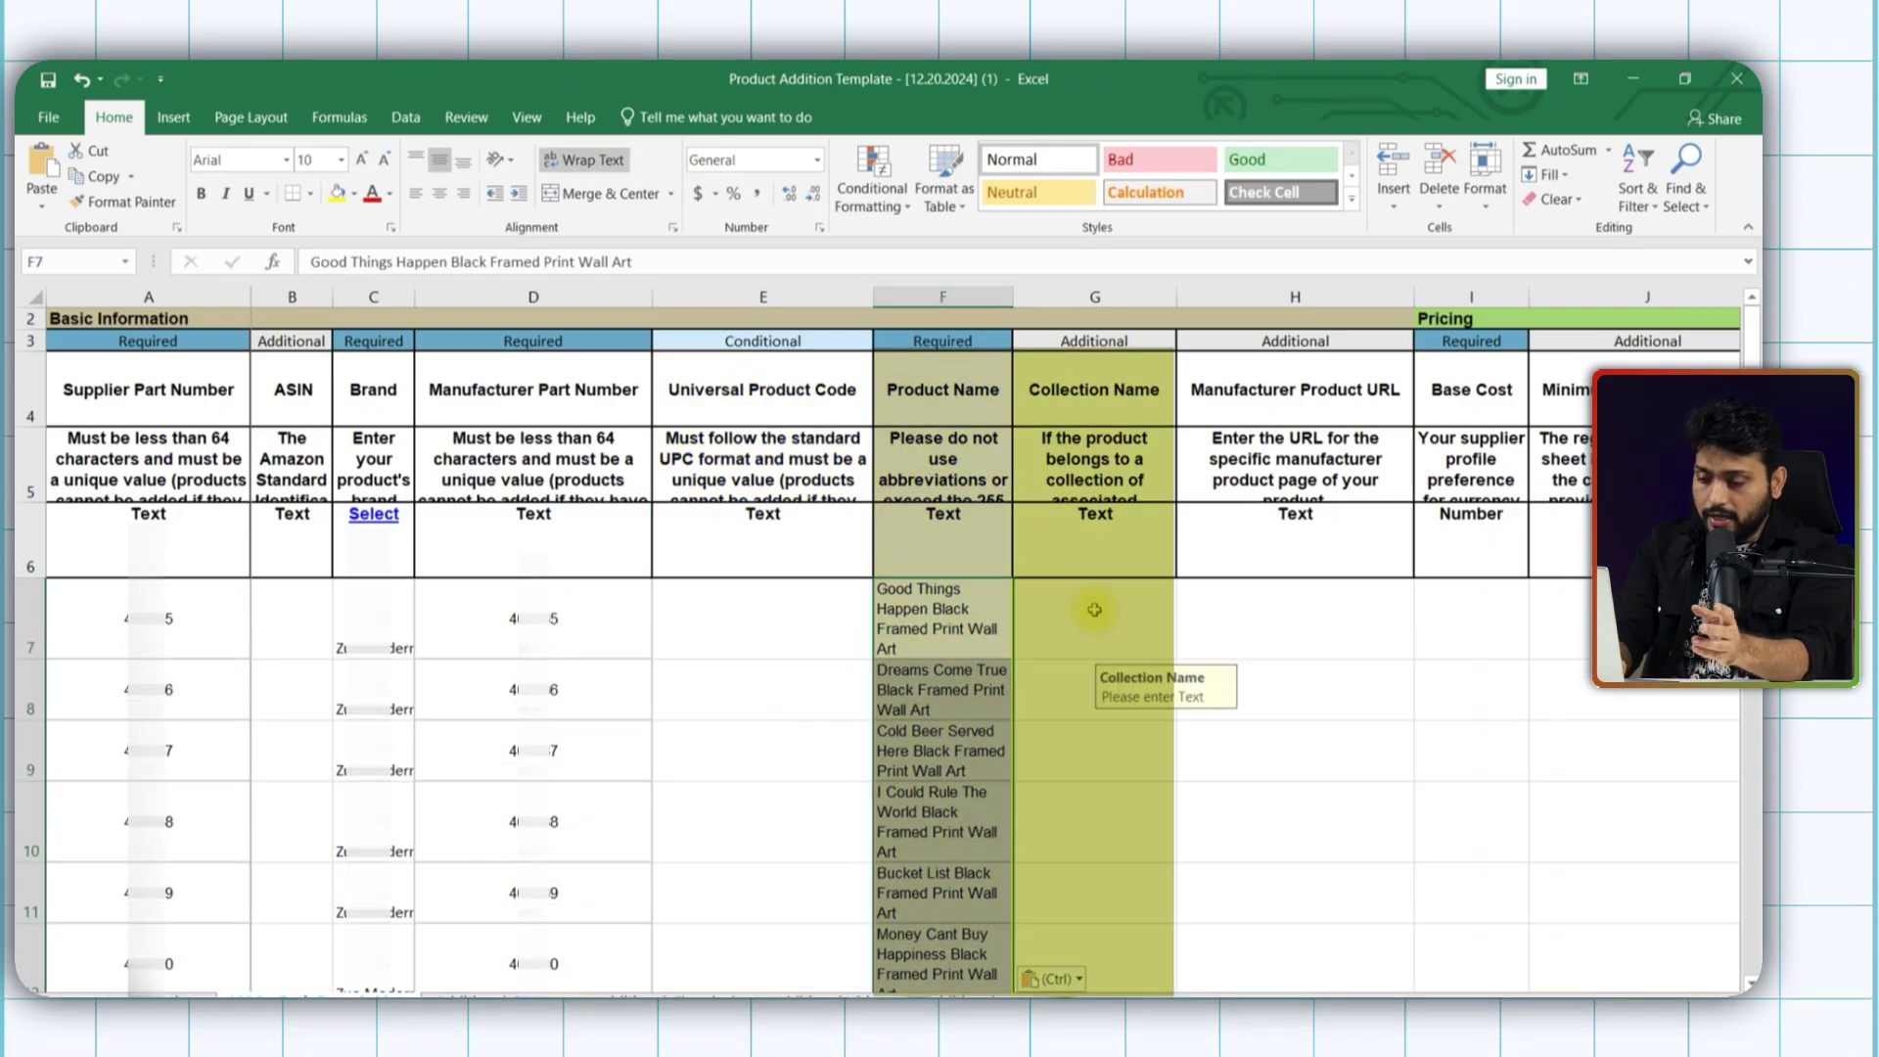
# Paste base costs into I7 and review the Marketing Copy column guidance.
pyautogui.click(1094, 610)
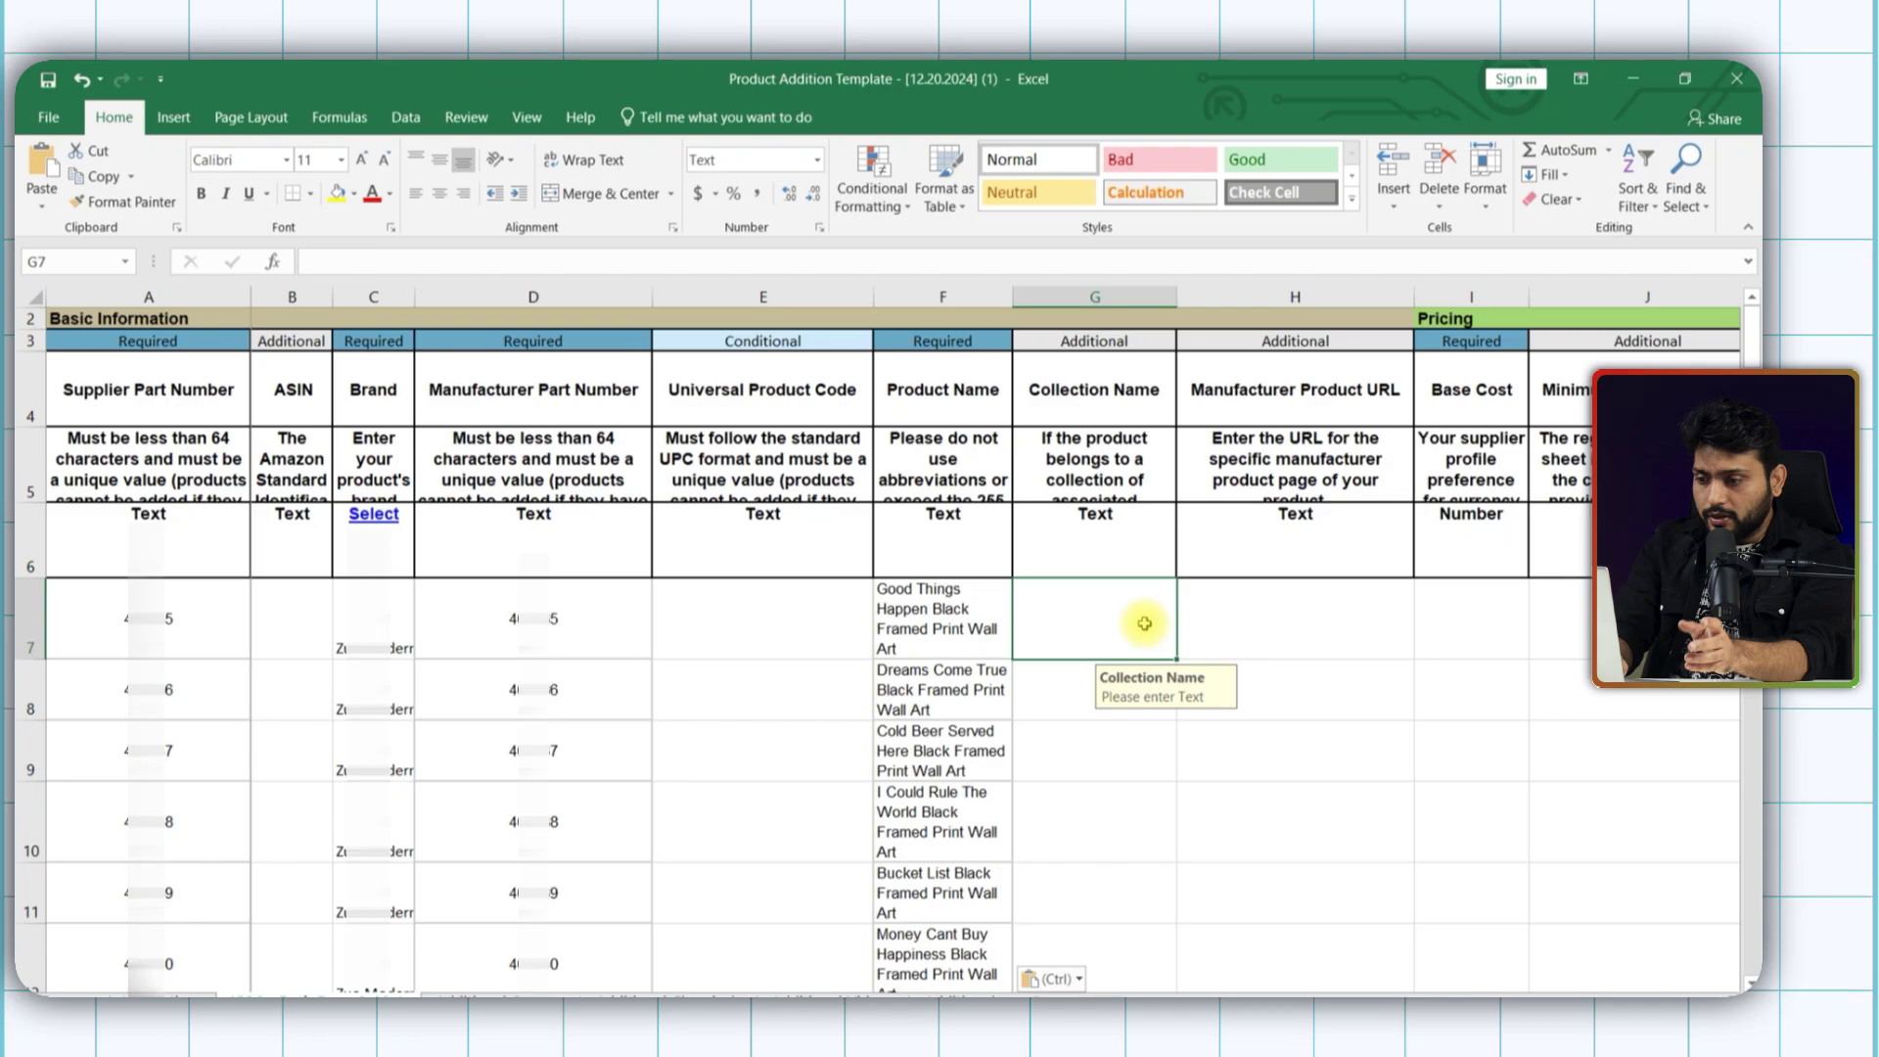
pyautogui.click(1336, 614)
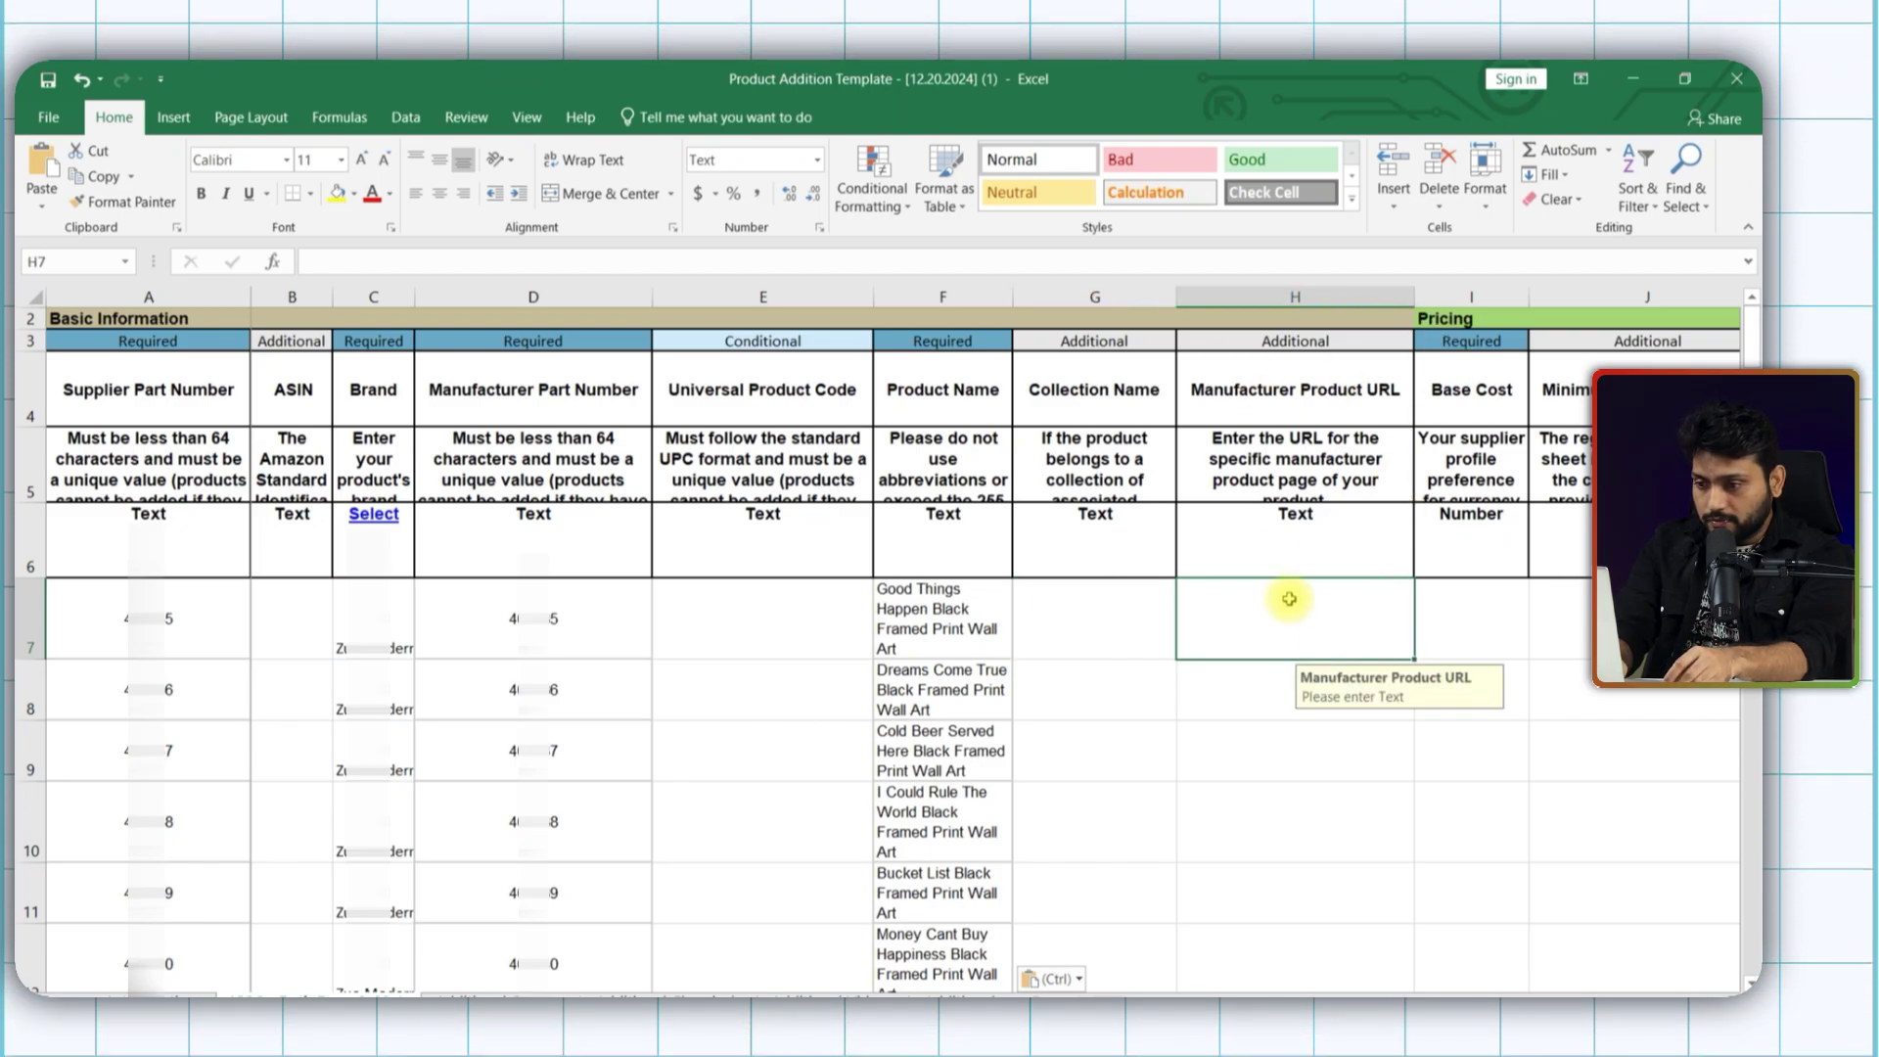
pyautogui.press('Right')
pyautogui.hotkey('ctrl', 'v')
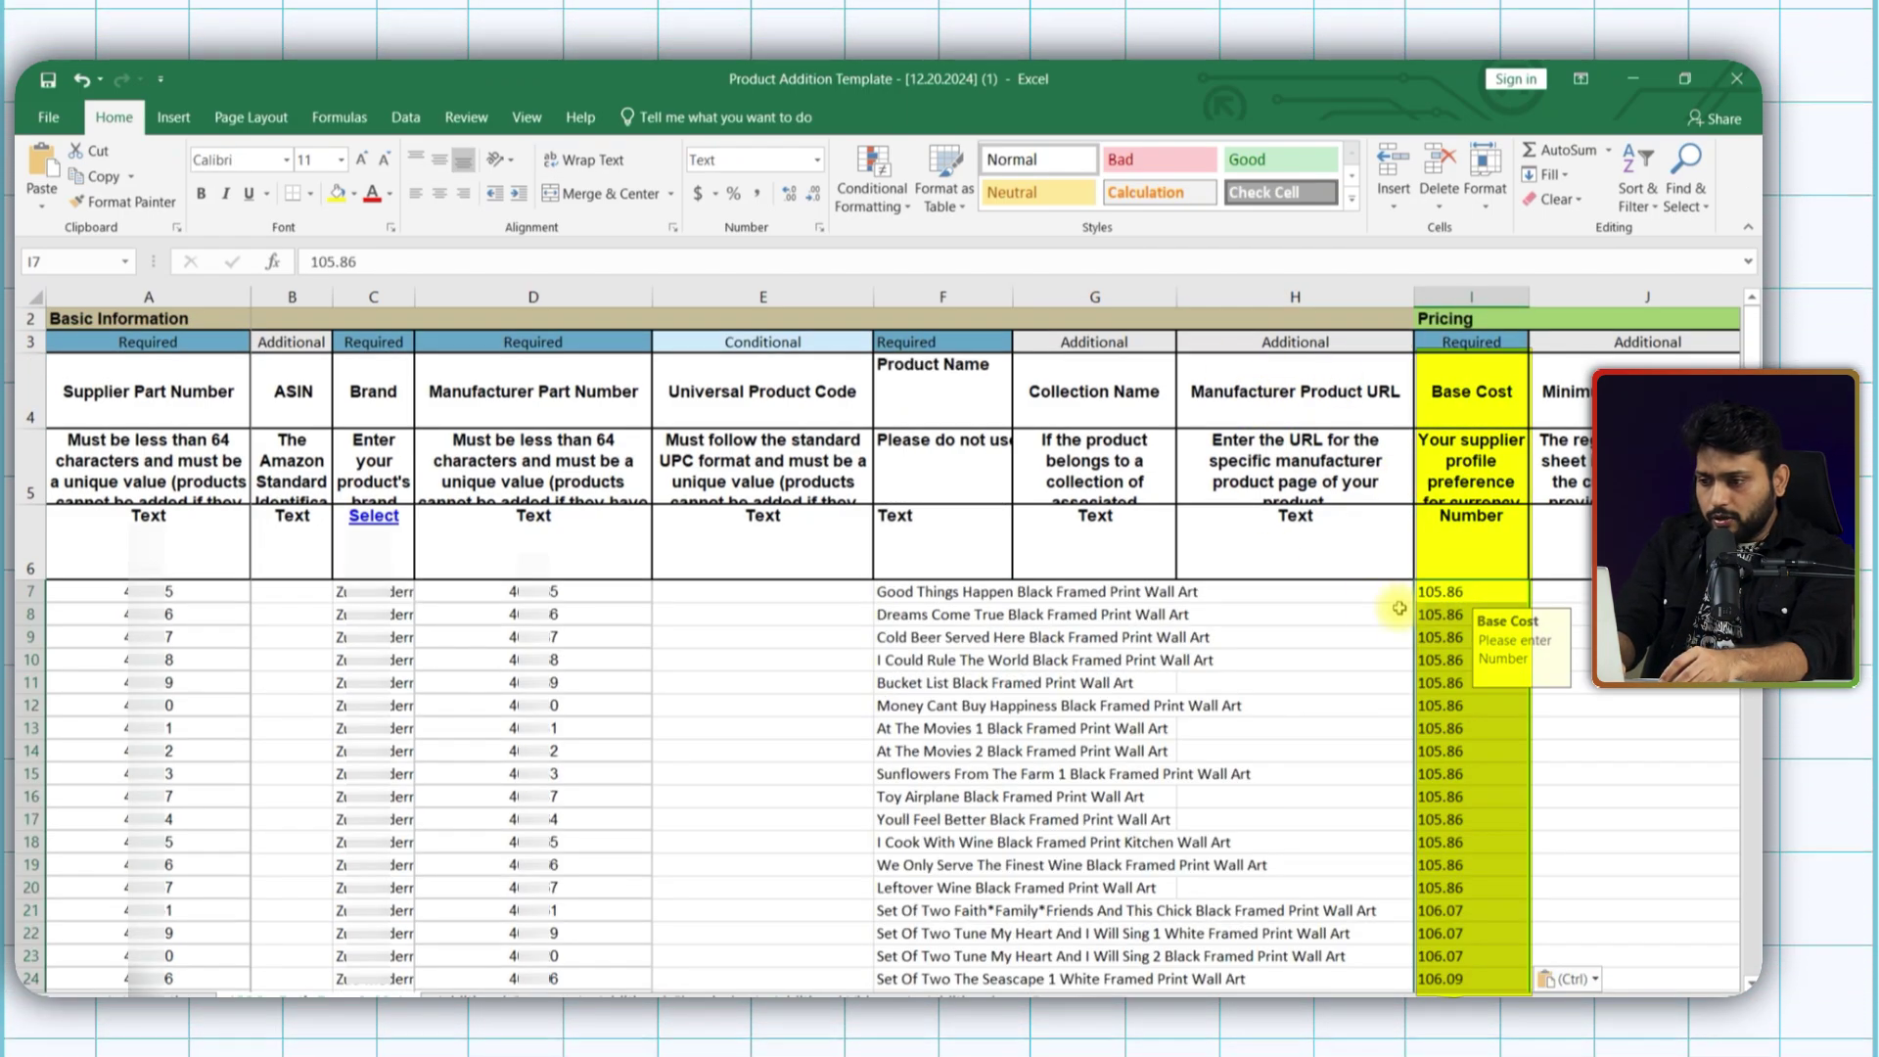
pyautogui.press('Left')
pyautogui.press('Right')
pyautogui.press('Right')
pyautogui.press('Right')
pyautogui.press('Right')
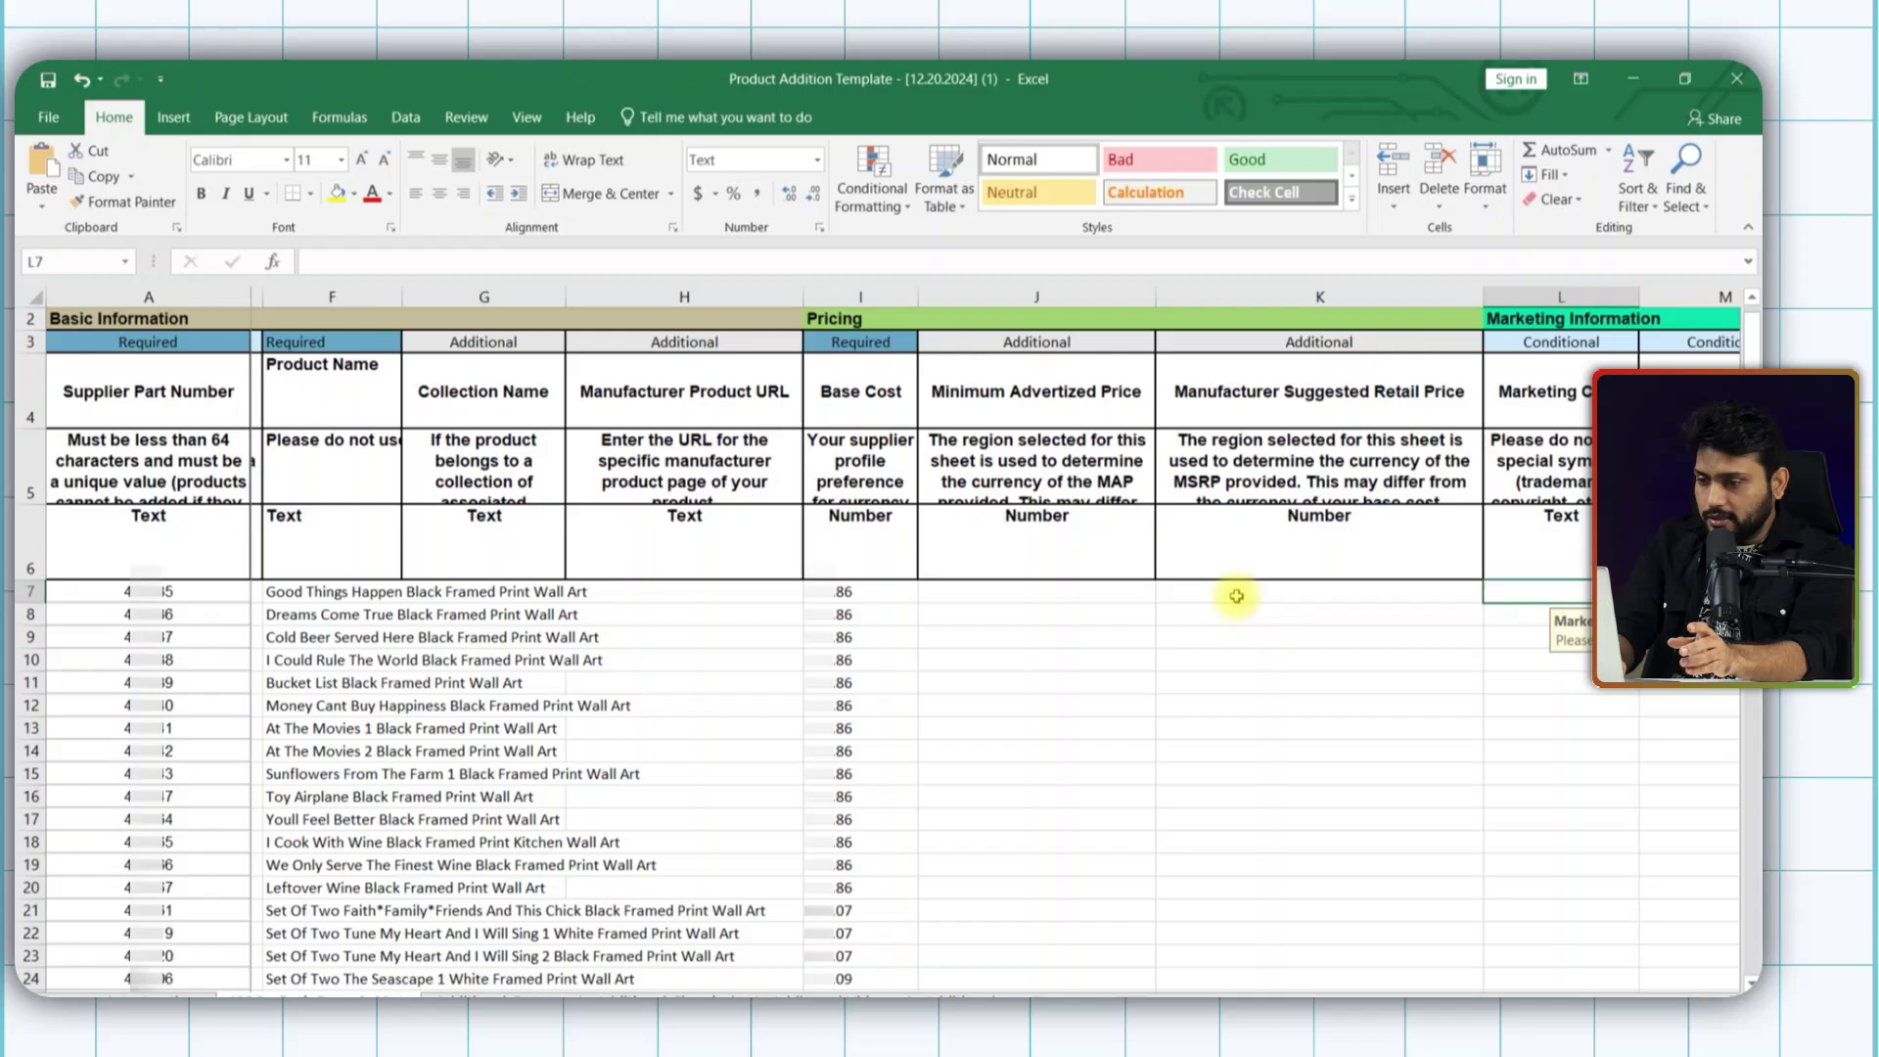
pyautogui.click(1307, 605)
pyautogui.press('Right')
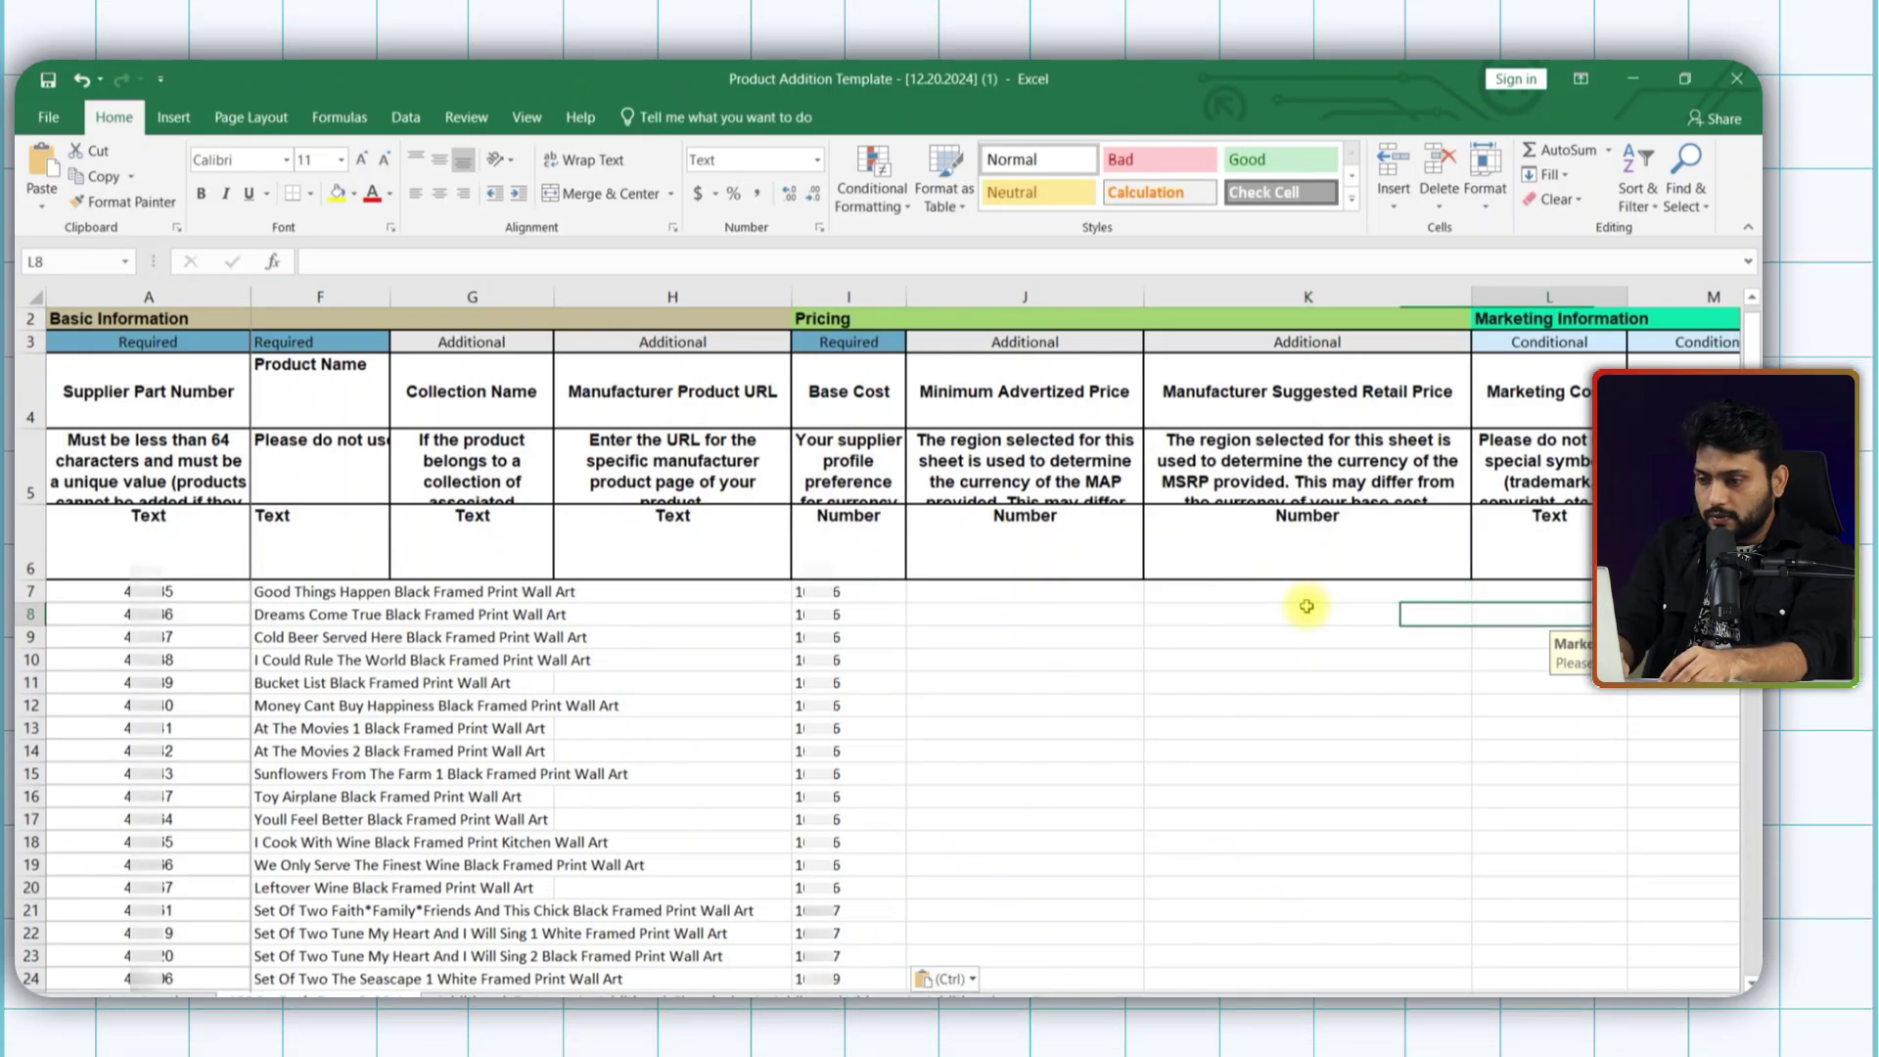
pyautogui.click(1551, 382)
# Paste marketing copy into L7 and check the Minimum Order Quantity instructions.
pyautogui.click(1551, 595)
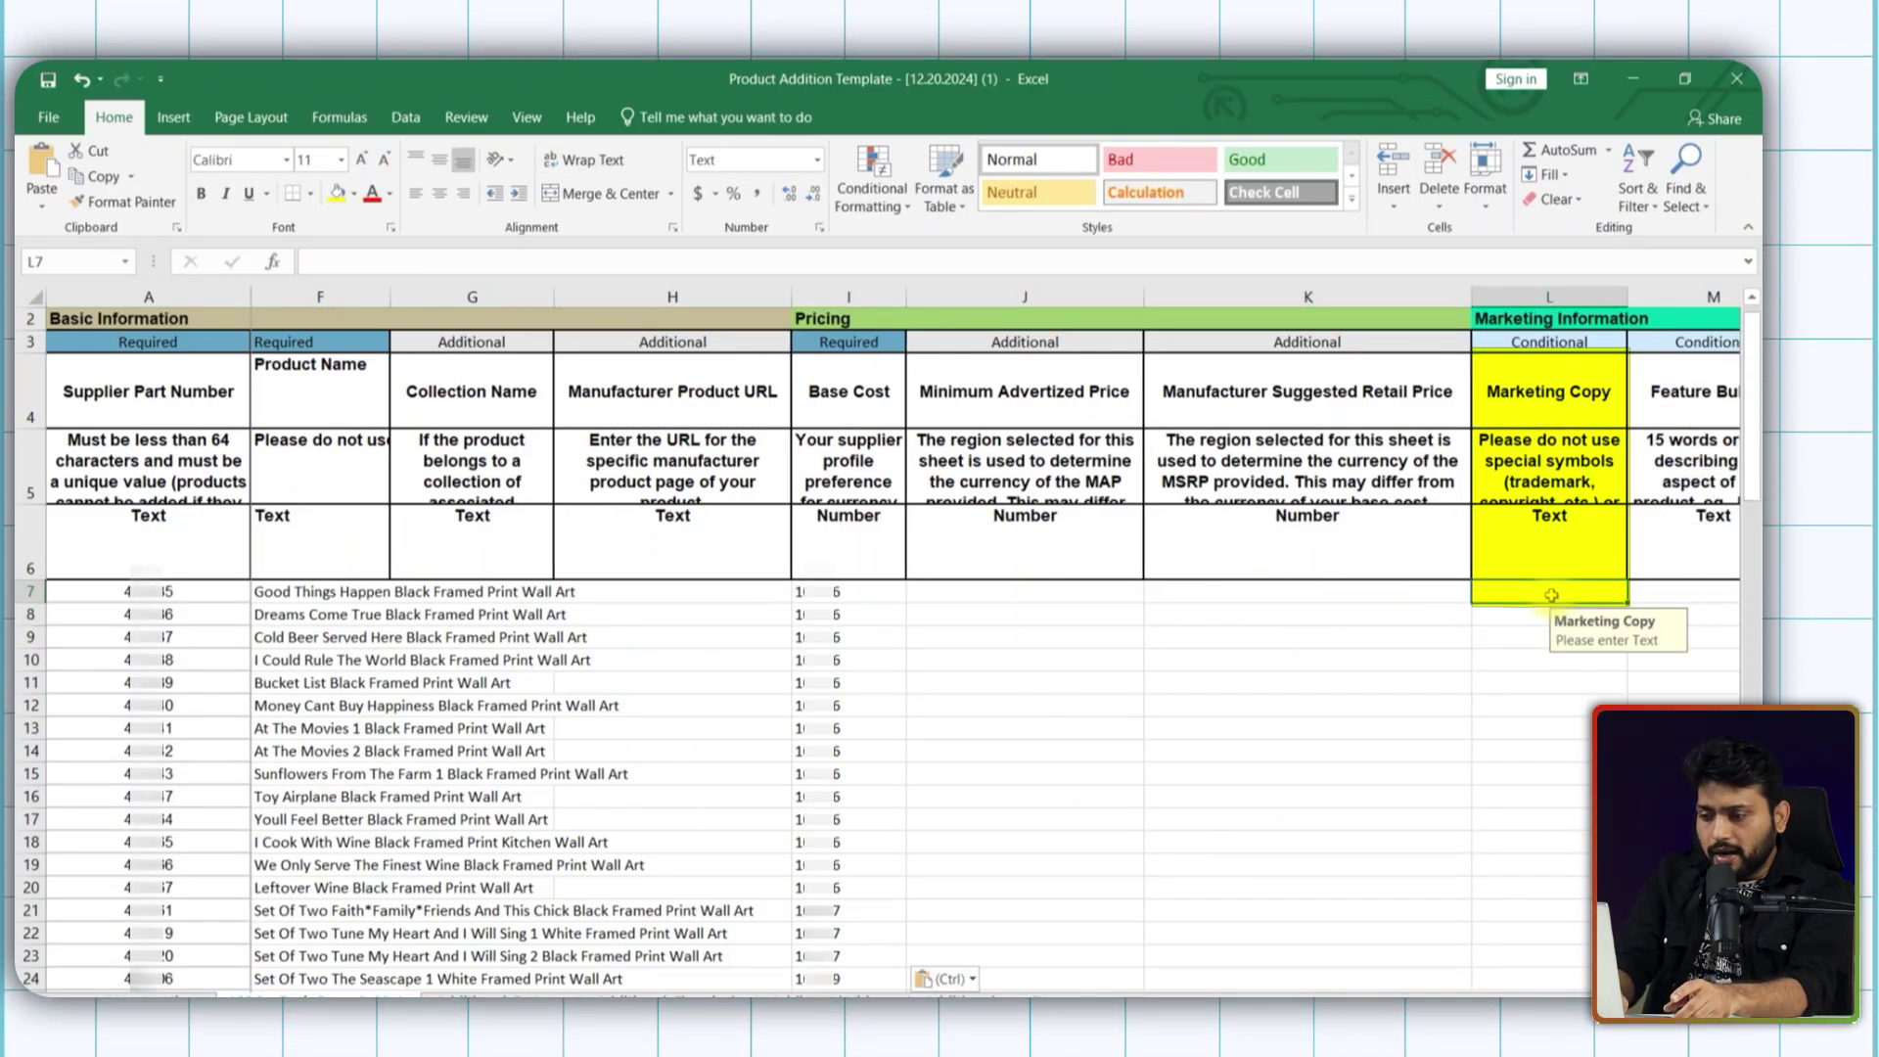
pyautogui.hotkey('ctrl', 'v')
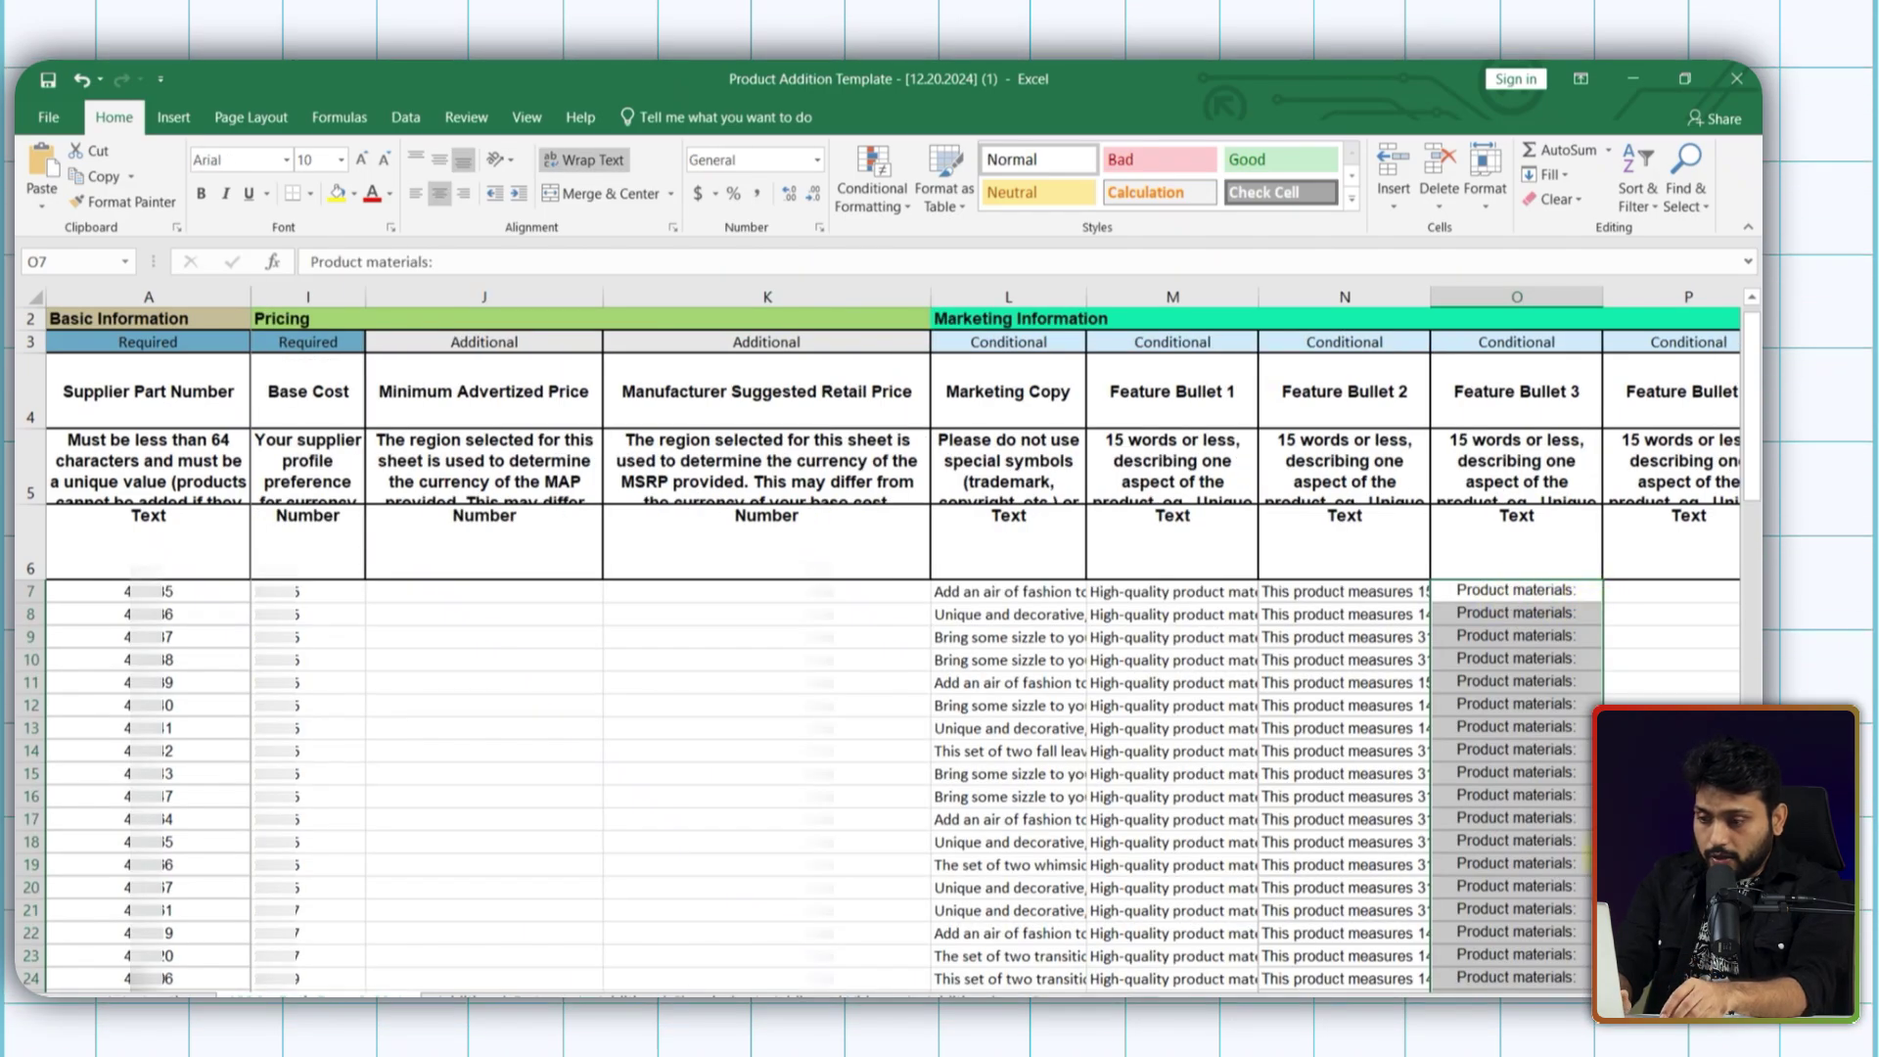
pyautogui.hscroll(3, 881, 489)
pyautogui.click(887, 519)
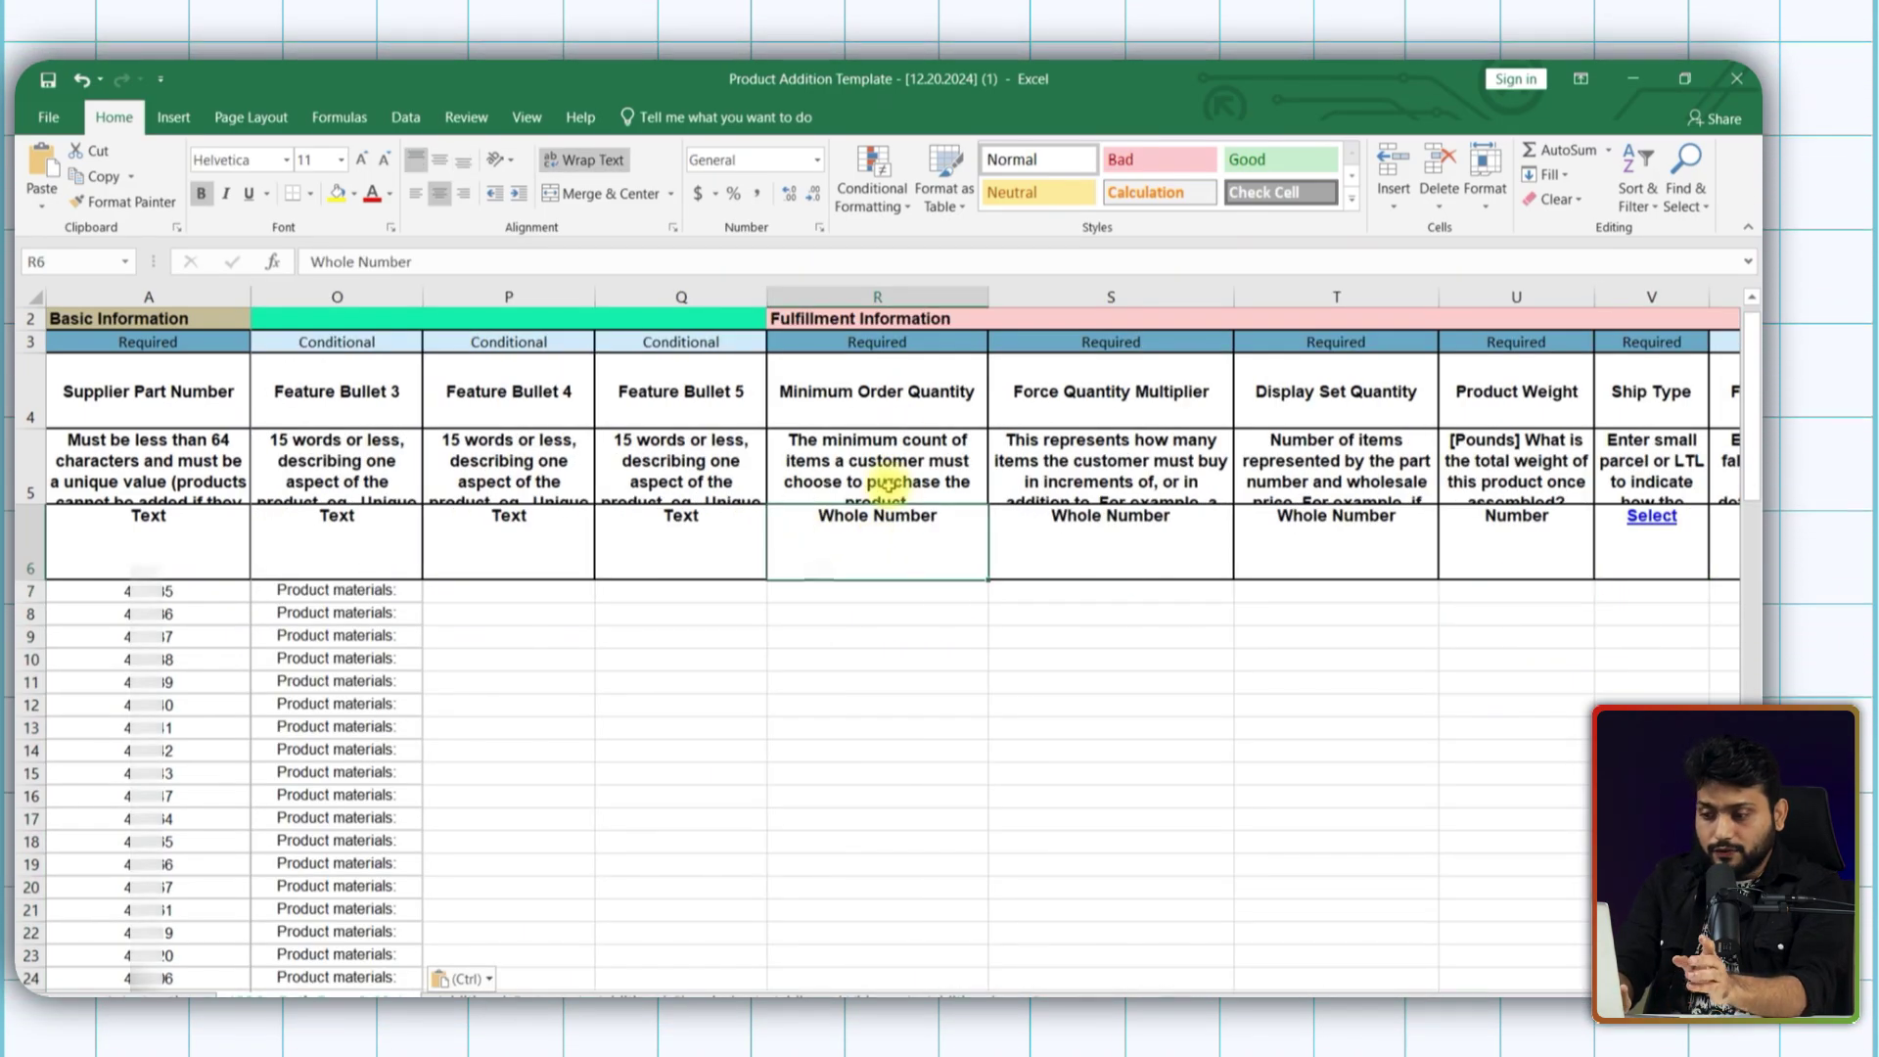
pyautogui.click(889, 383)
# Paste 1 into Minimum Order Quantity, Force Quantity Multiplier and Display Set Quantity for all products.
pyautogui.click(893, 591)
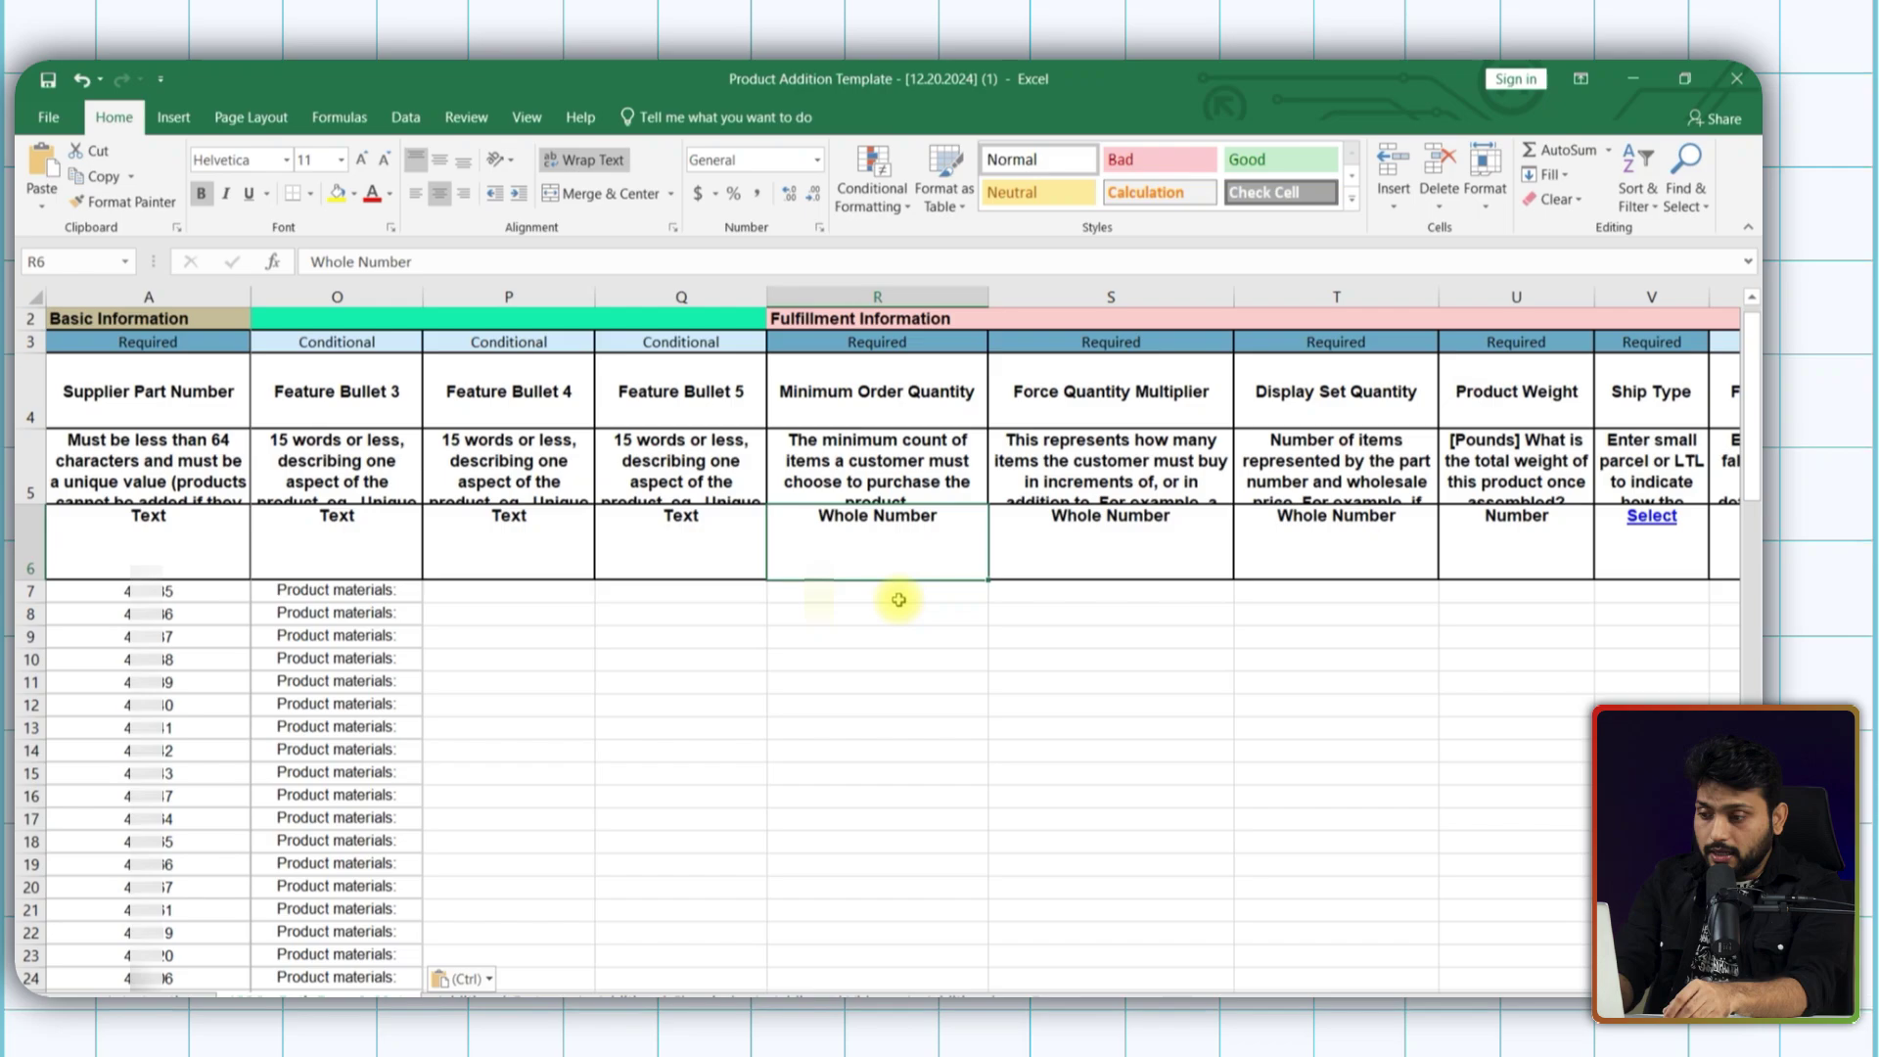
pyautogui.hotkey('ctrl', 'v')
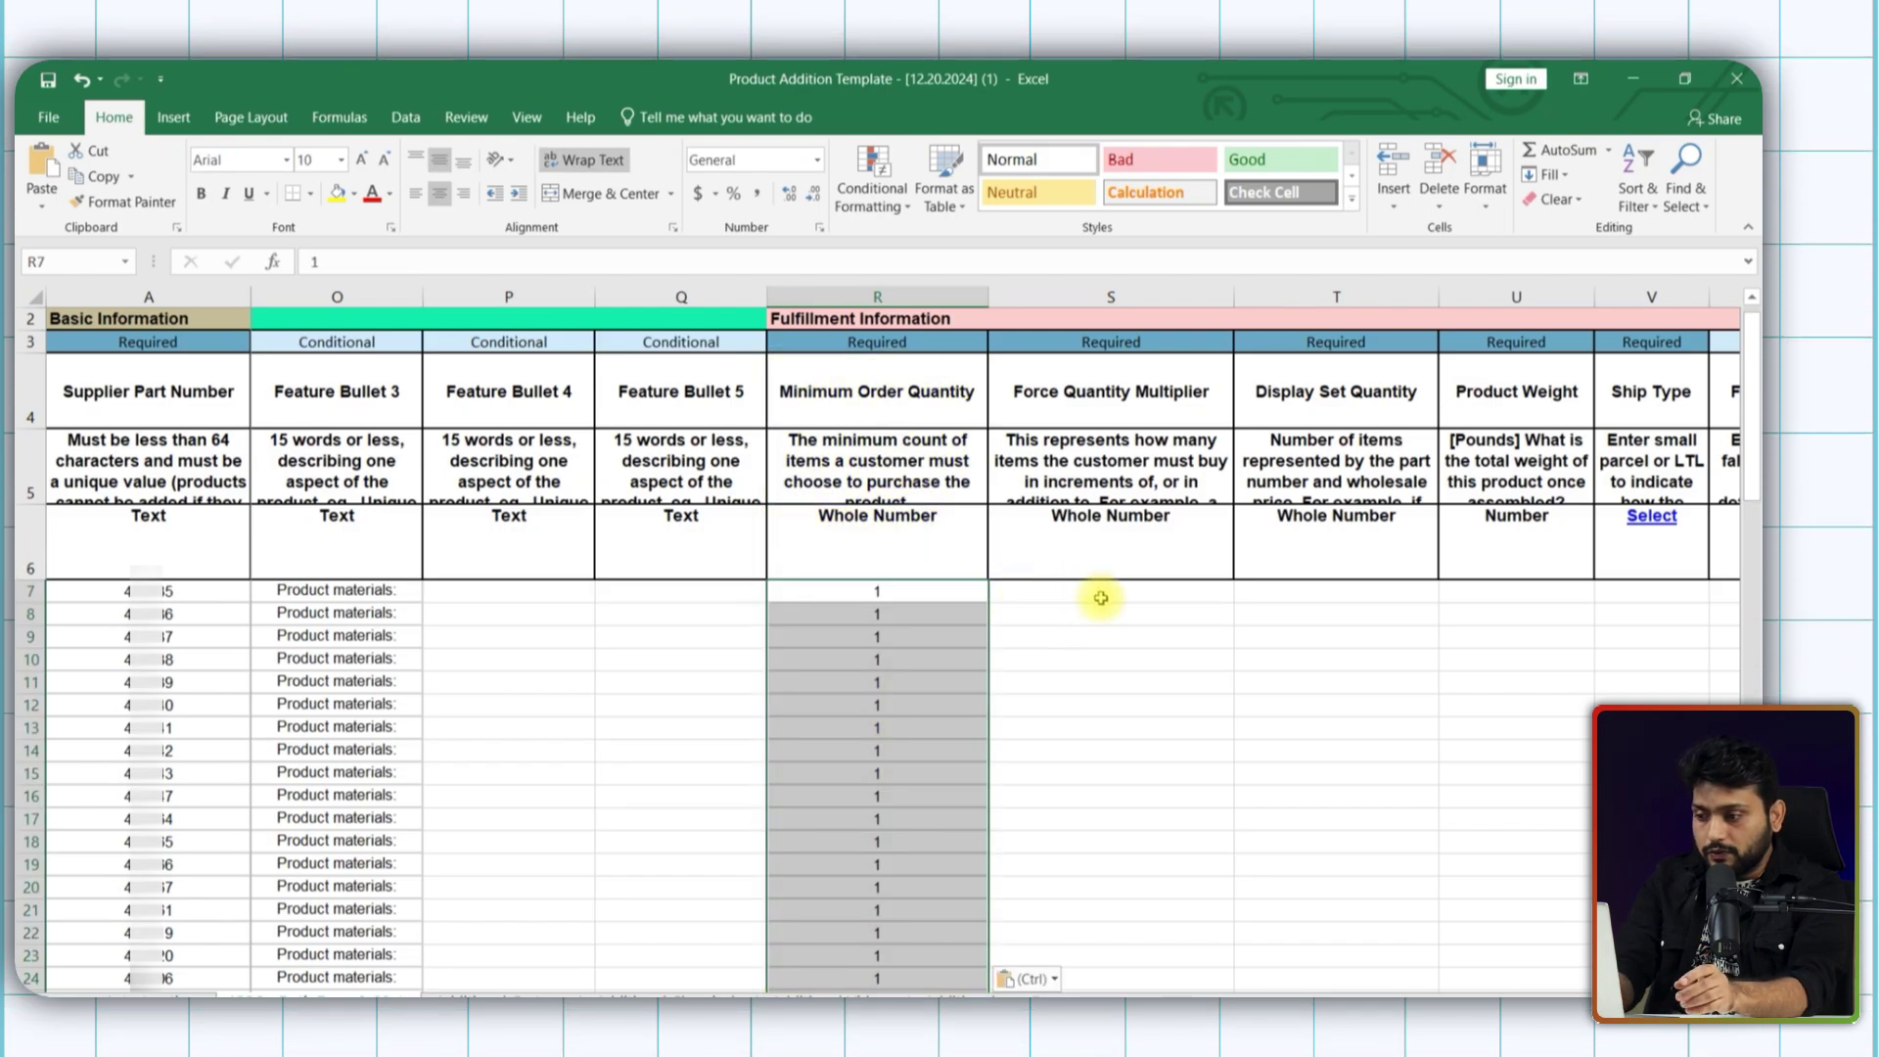
pyautogui.click(1101, 598)
pyautogui.hotkey('ctrl', 'v')
pyautogui.click(1295, 594)
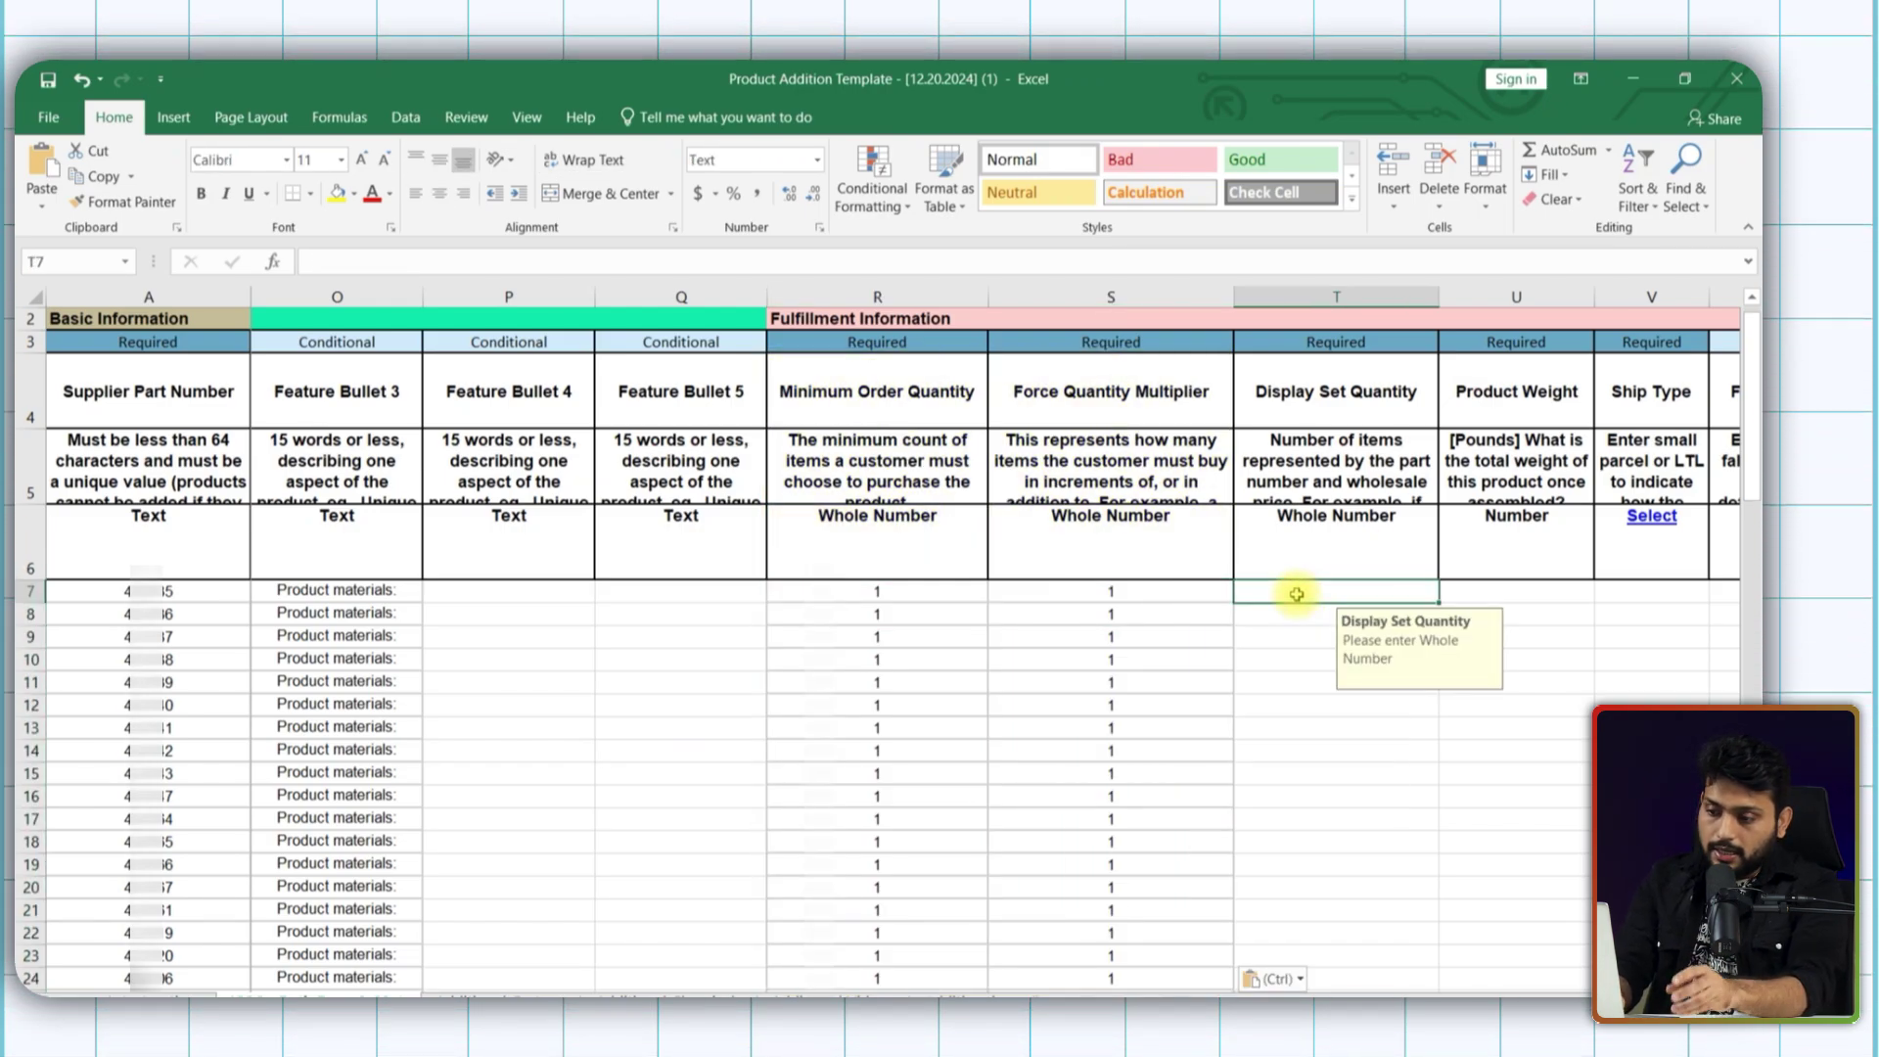
pyautogui.hotkey('ctrl', 'v')
# Paste product weights and fill Small Parcel as the ship type for every product.
pyautogui.click(1458, 594)
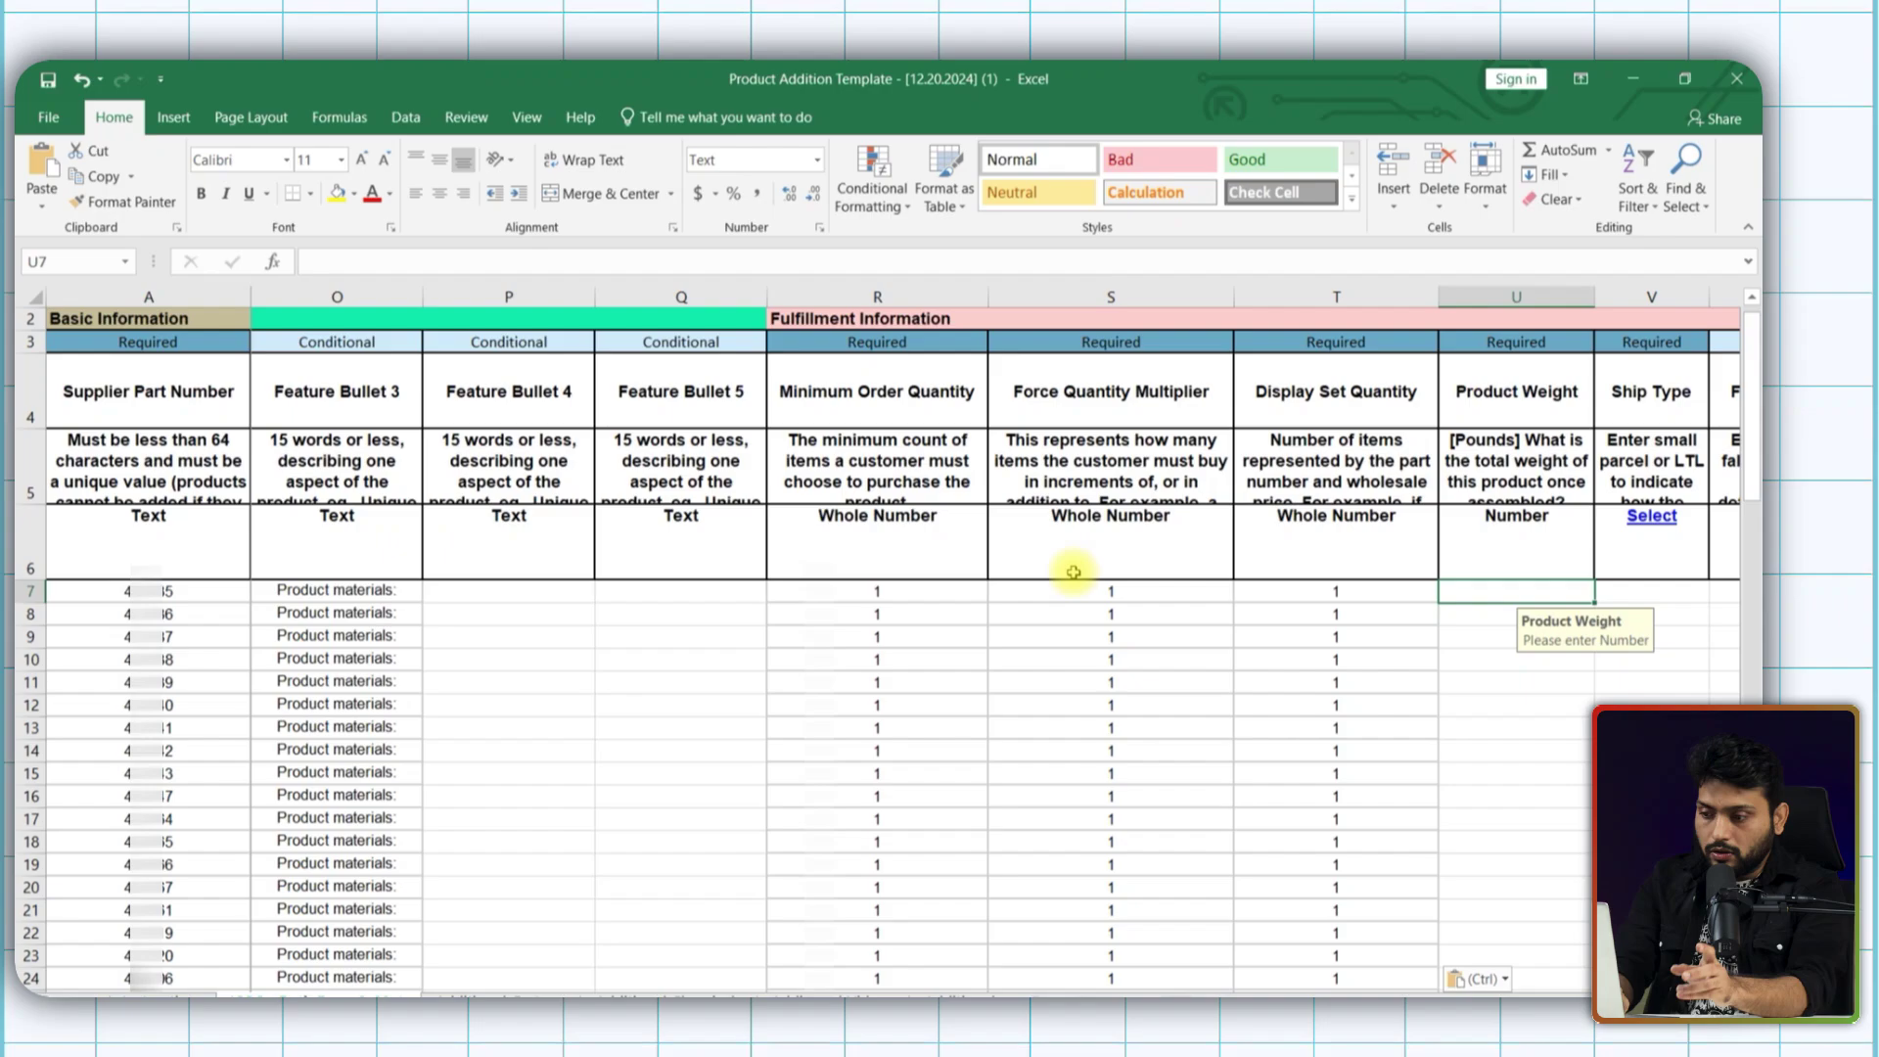
pyautogui.hotkey('ctrl', 'v')
pyautogui.click(1623, 596)
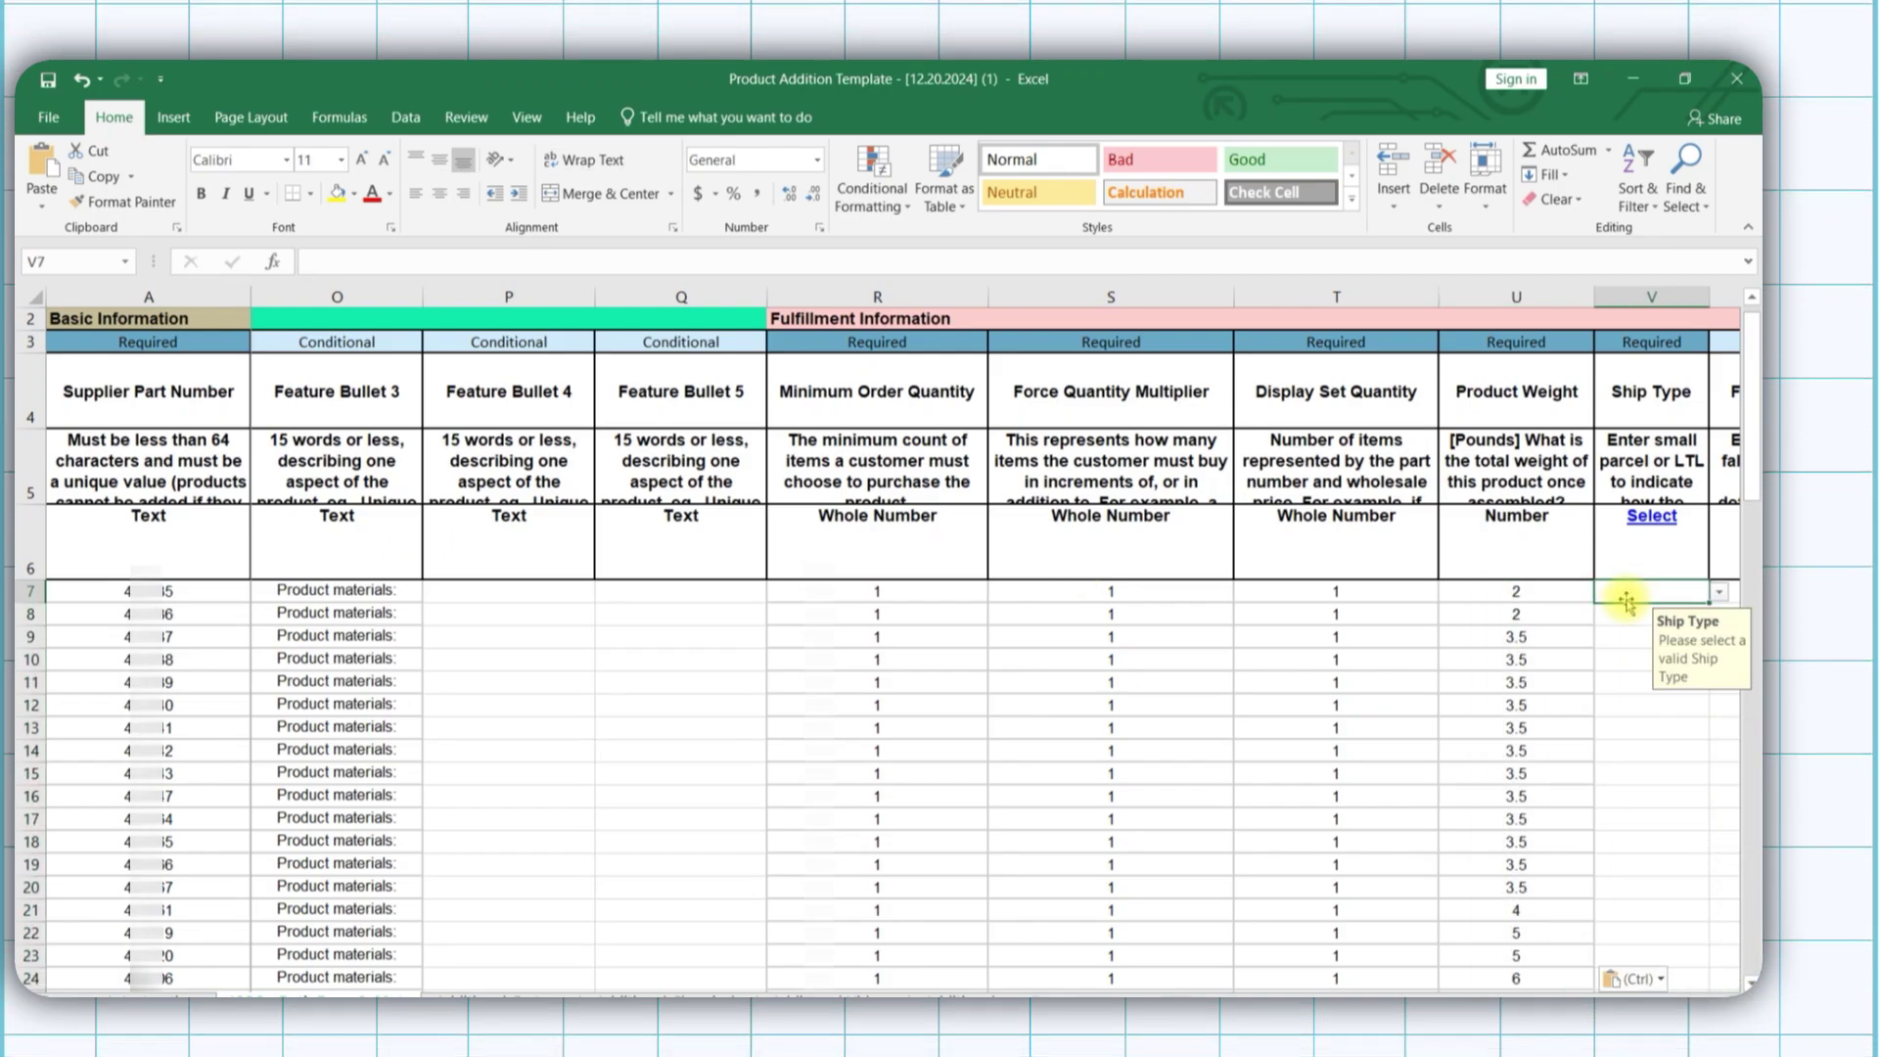
pyautogui.click(1719, 592)
pyautogui.click(1630, 612)
pyautogui.moveTo(1631, 612); pyautogui.dragTo(1615, 943)
pyautogui.hotkey('ctrl', 'd')
# Paste 48-hour lead times for all products.
pyautogui.hscroll(3, 1091, 768)
pyautogui.click(1566, 591)
pyautogui.hotkey('ctrl', 'v')
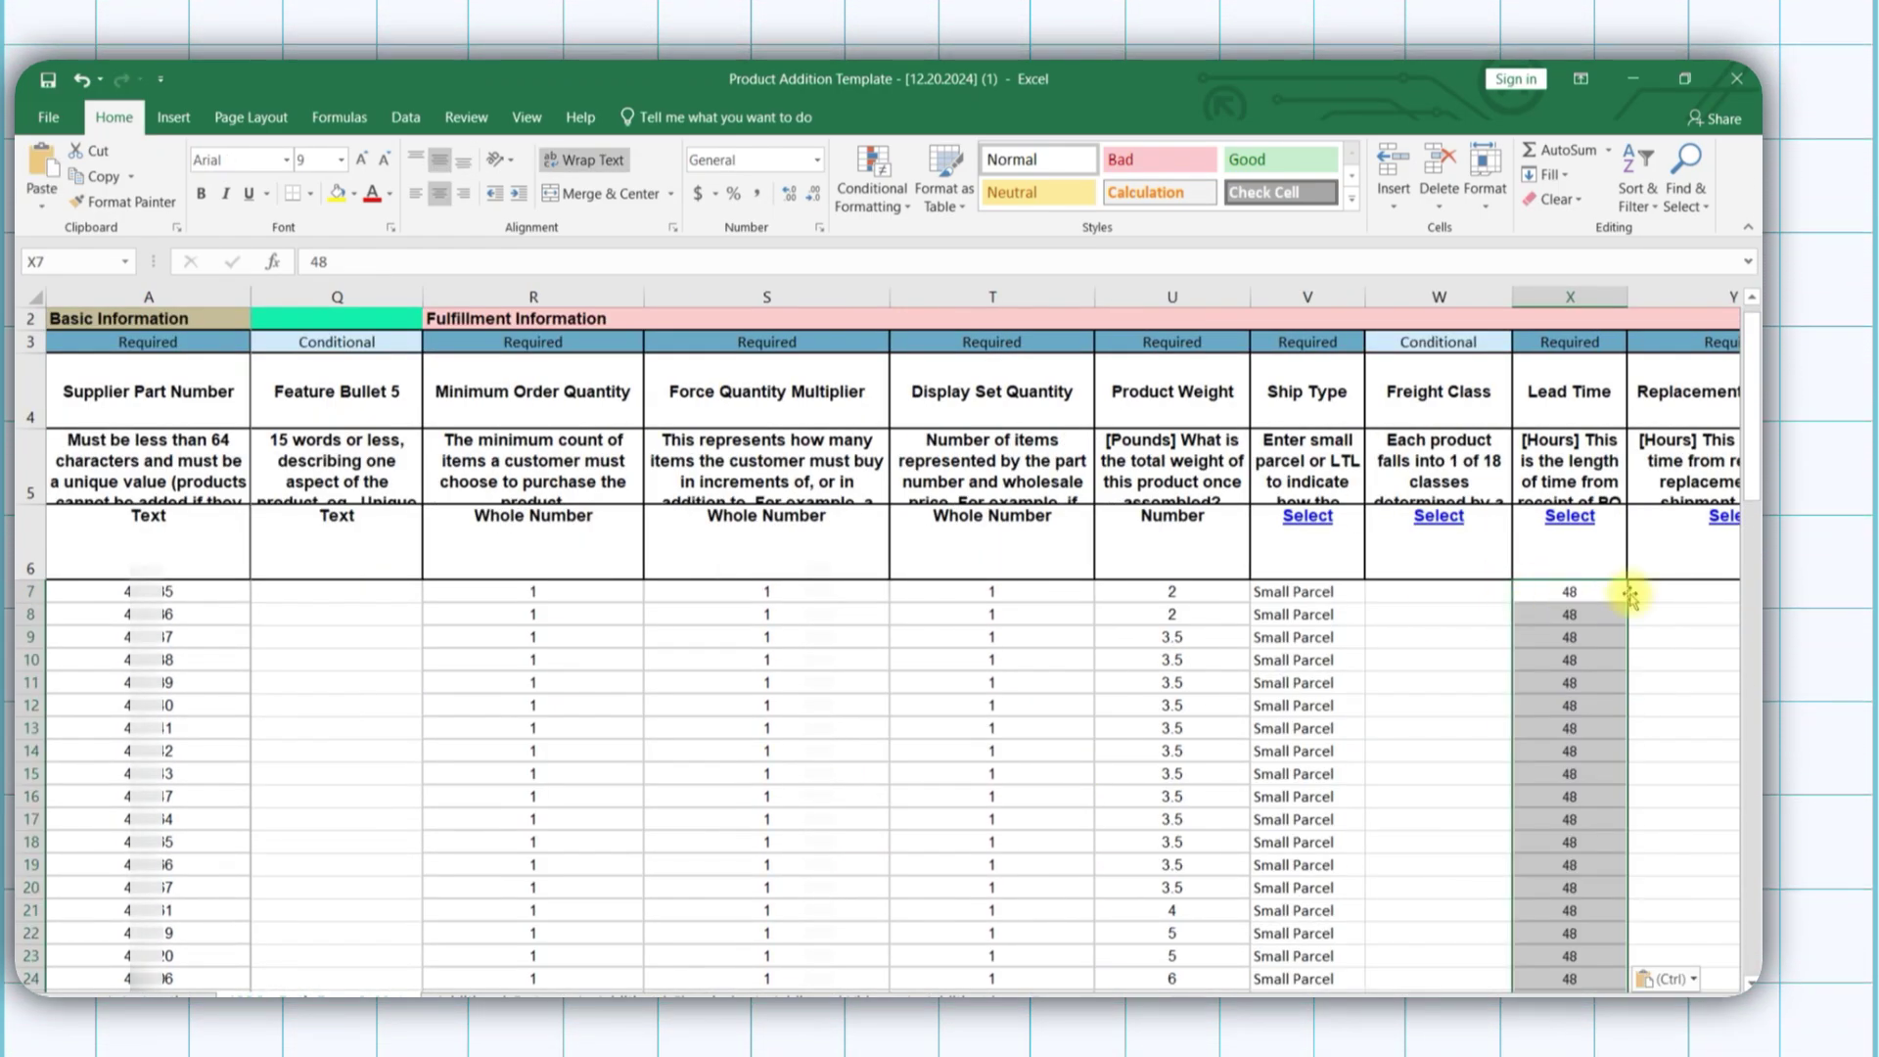
# Paste 48-hour replacement lead times for all products.
pyautogui.hscroll(3, 1370, 685)
pyautogui.click(1339, 591)
pyautogui.hotkey('ctrl', 'v')
# Paste the carton 1 weights and carton 1 heights for every product.
pyautogui.hscroll(3, 1246, 628)
pyautogui.click(1242, 592)
pyautogui.hotkey('ctrl', 'v')
pyautogui.click(1403, 592)
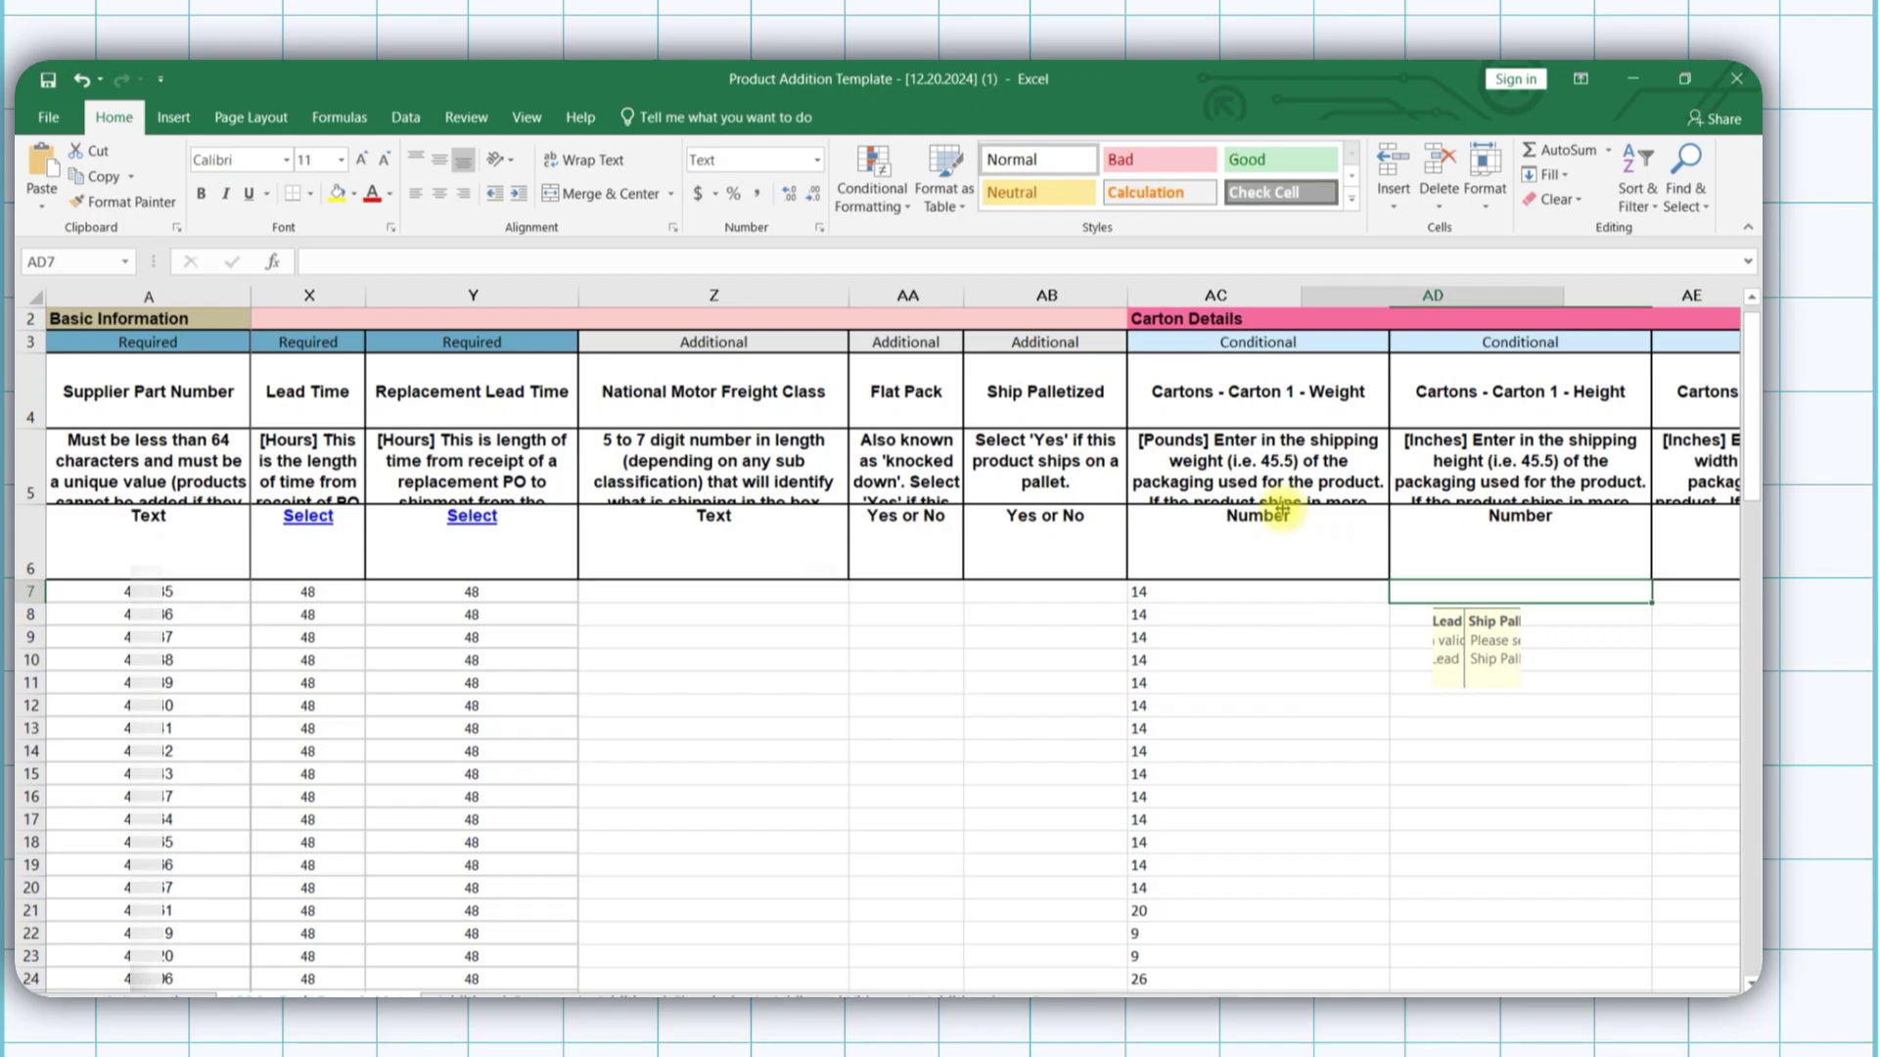
pyautogui.hotkey('ctrl', 'v')
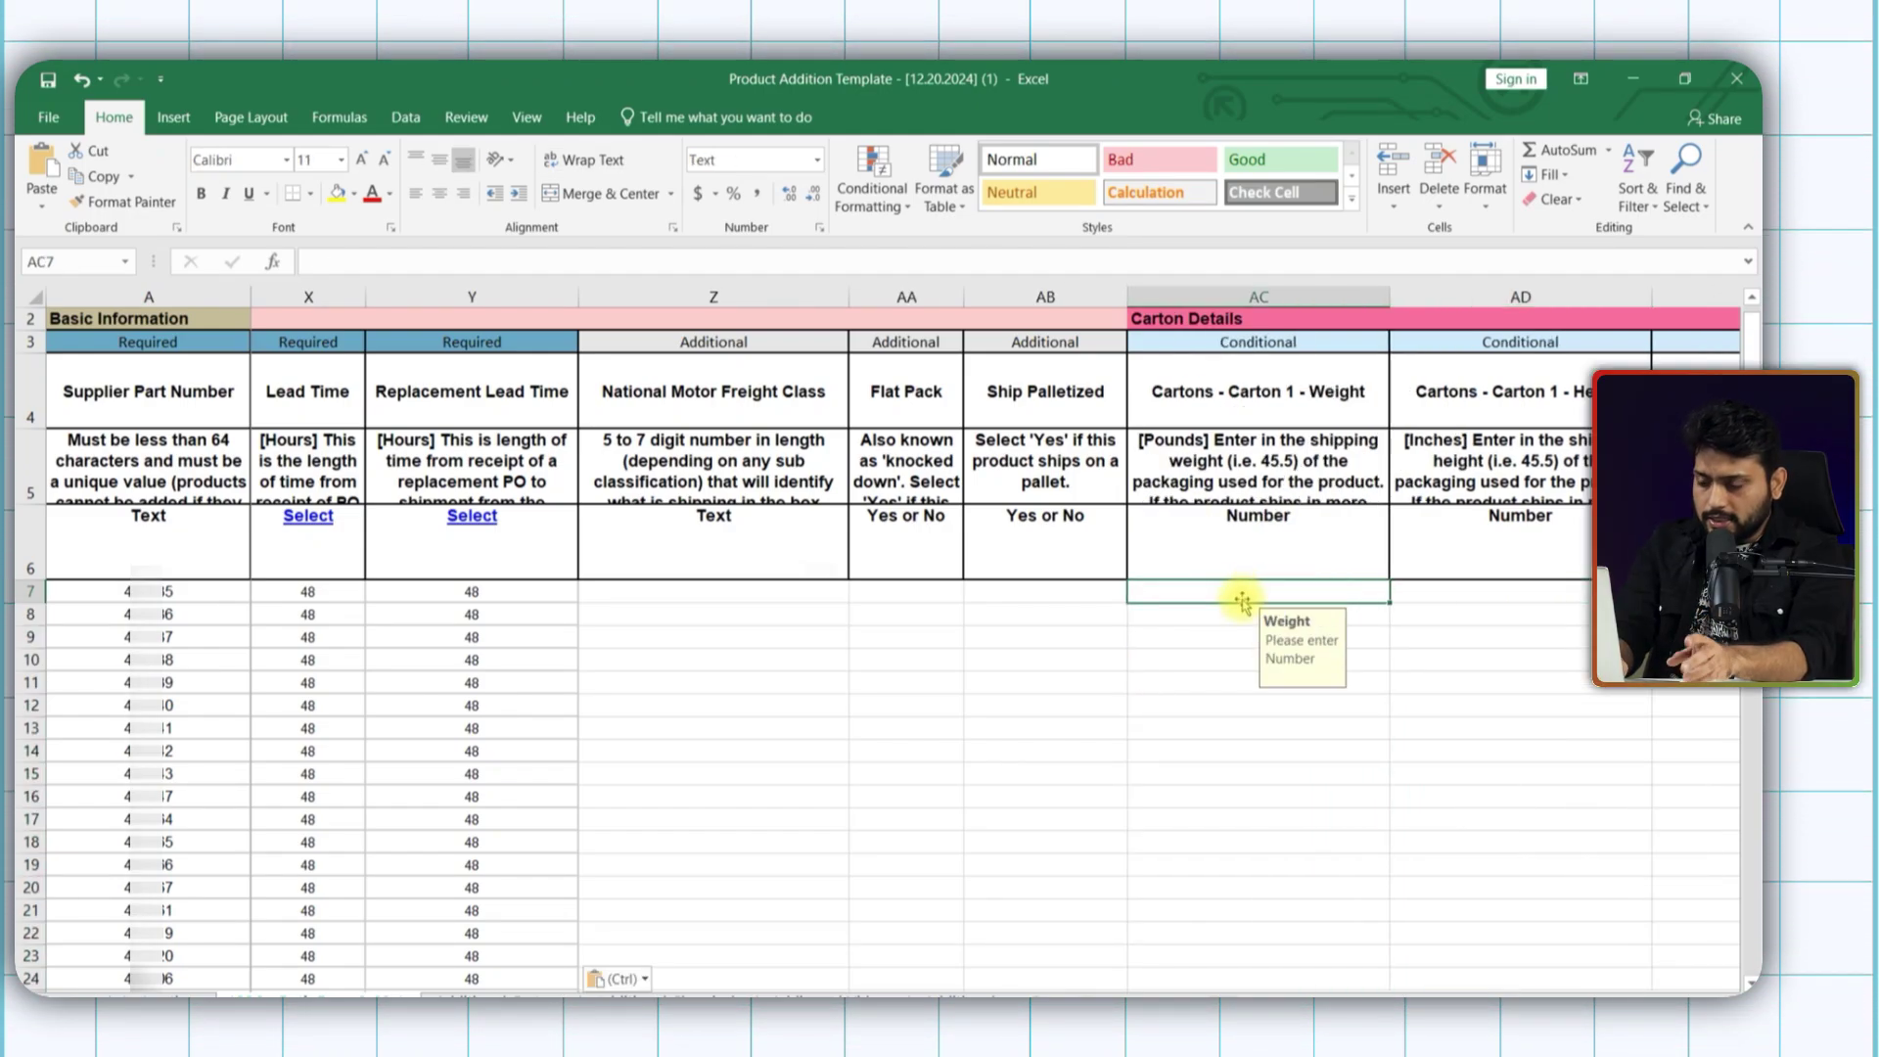
pyautogui.hotkey('ctrl', 'v')
pyautogui.click(1515, 592)
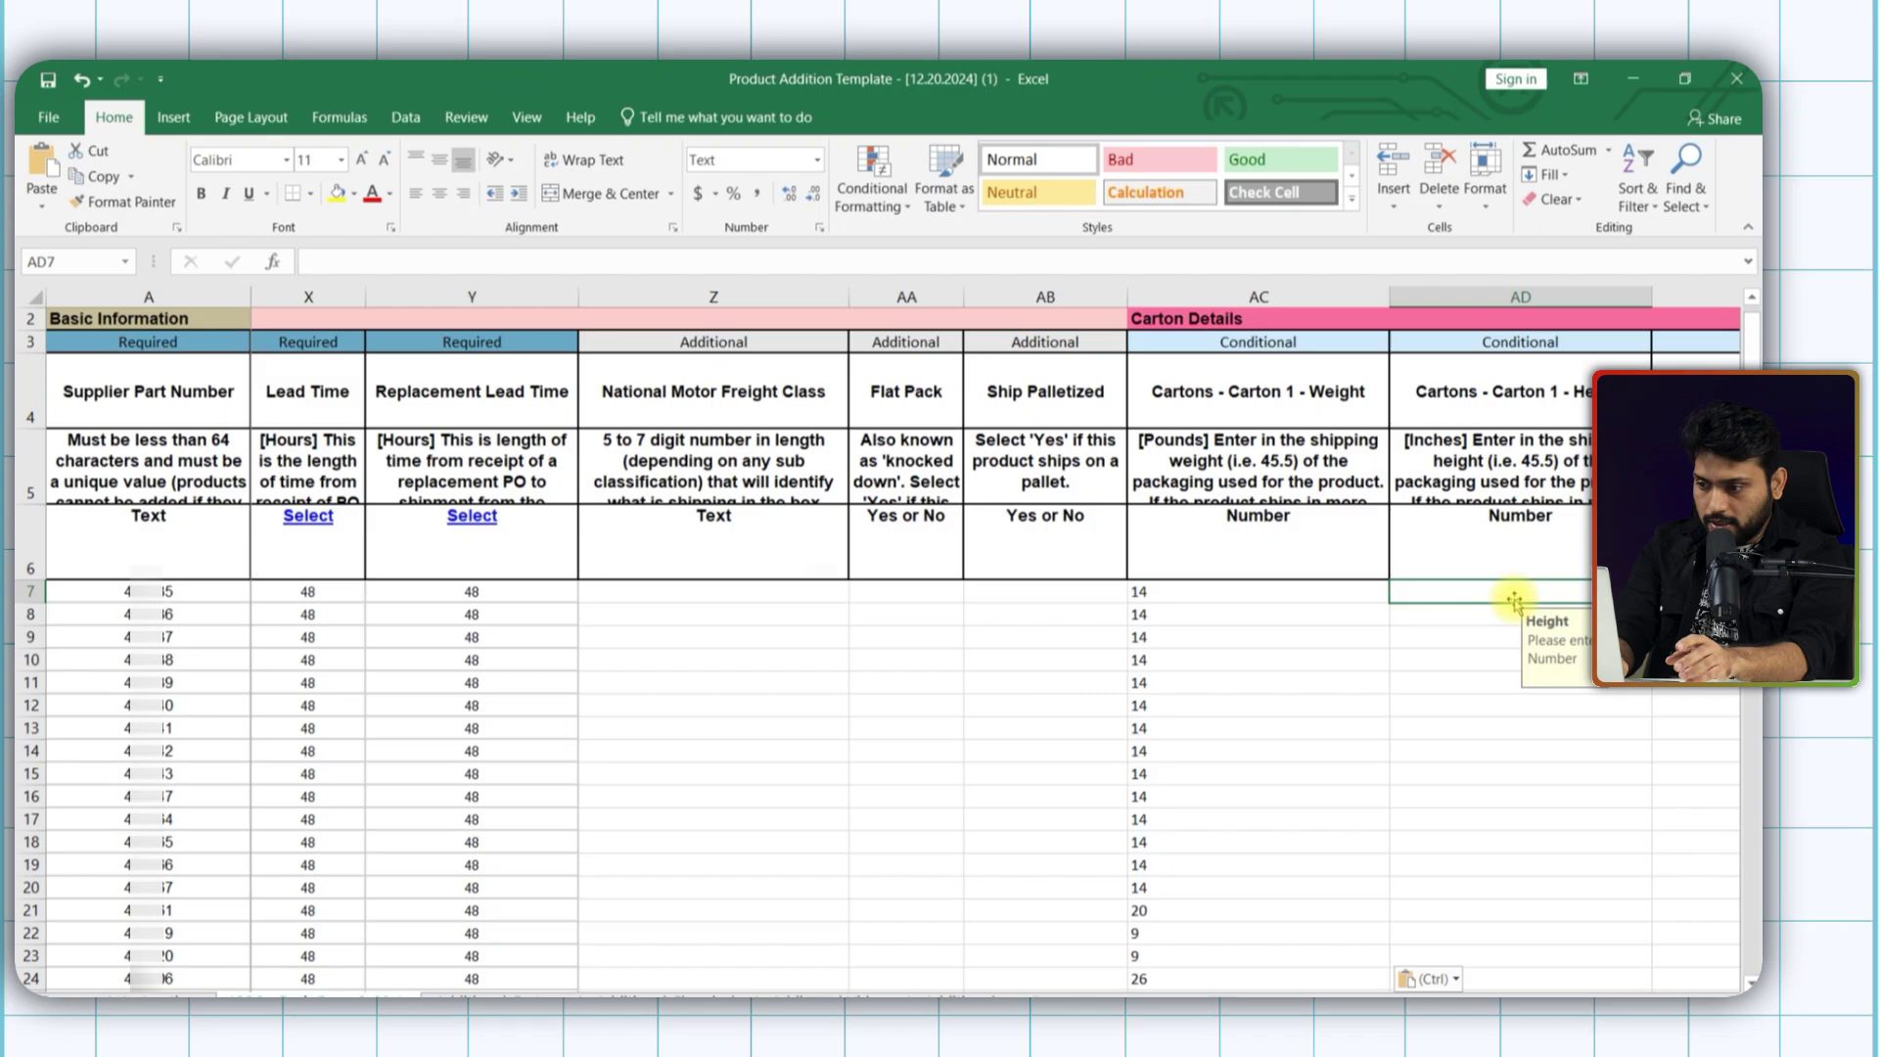
pyautogui.hotkey('ctrl', 'v')
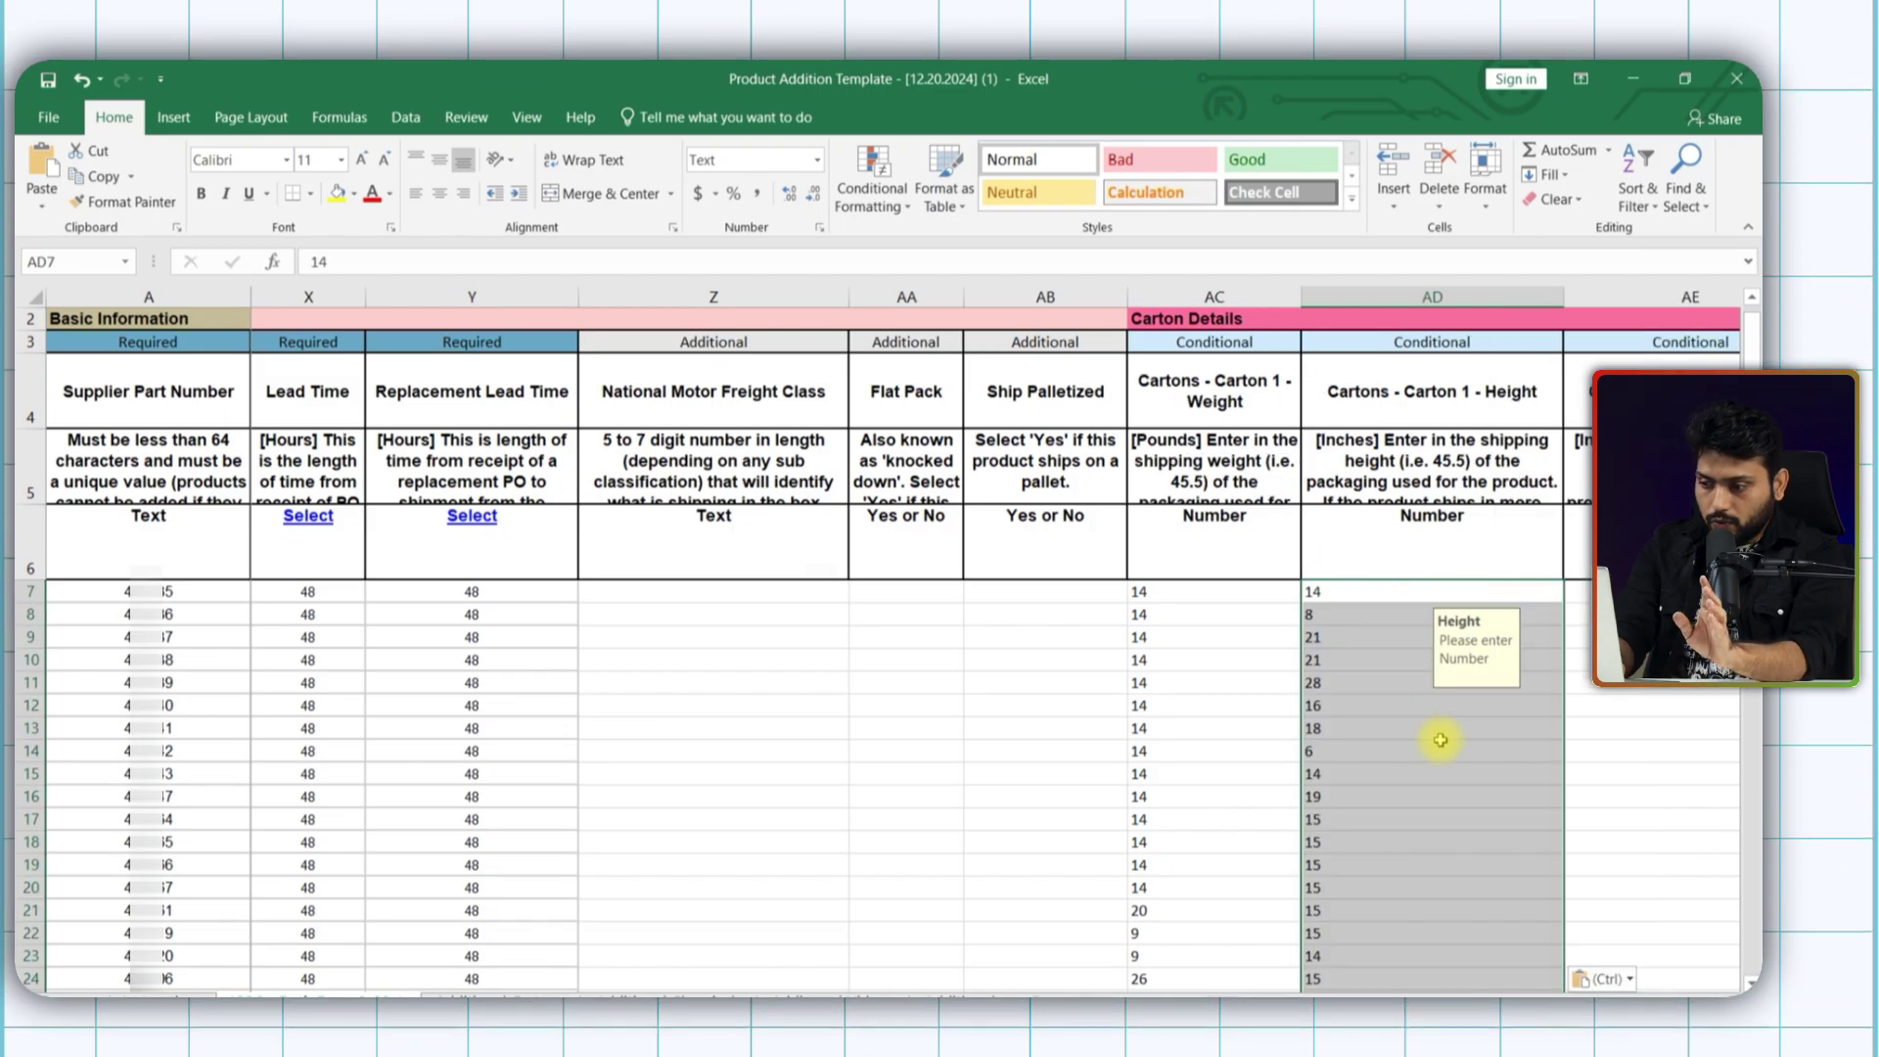
pyautogui.press('Right')
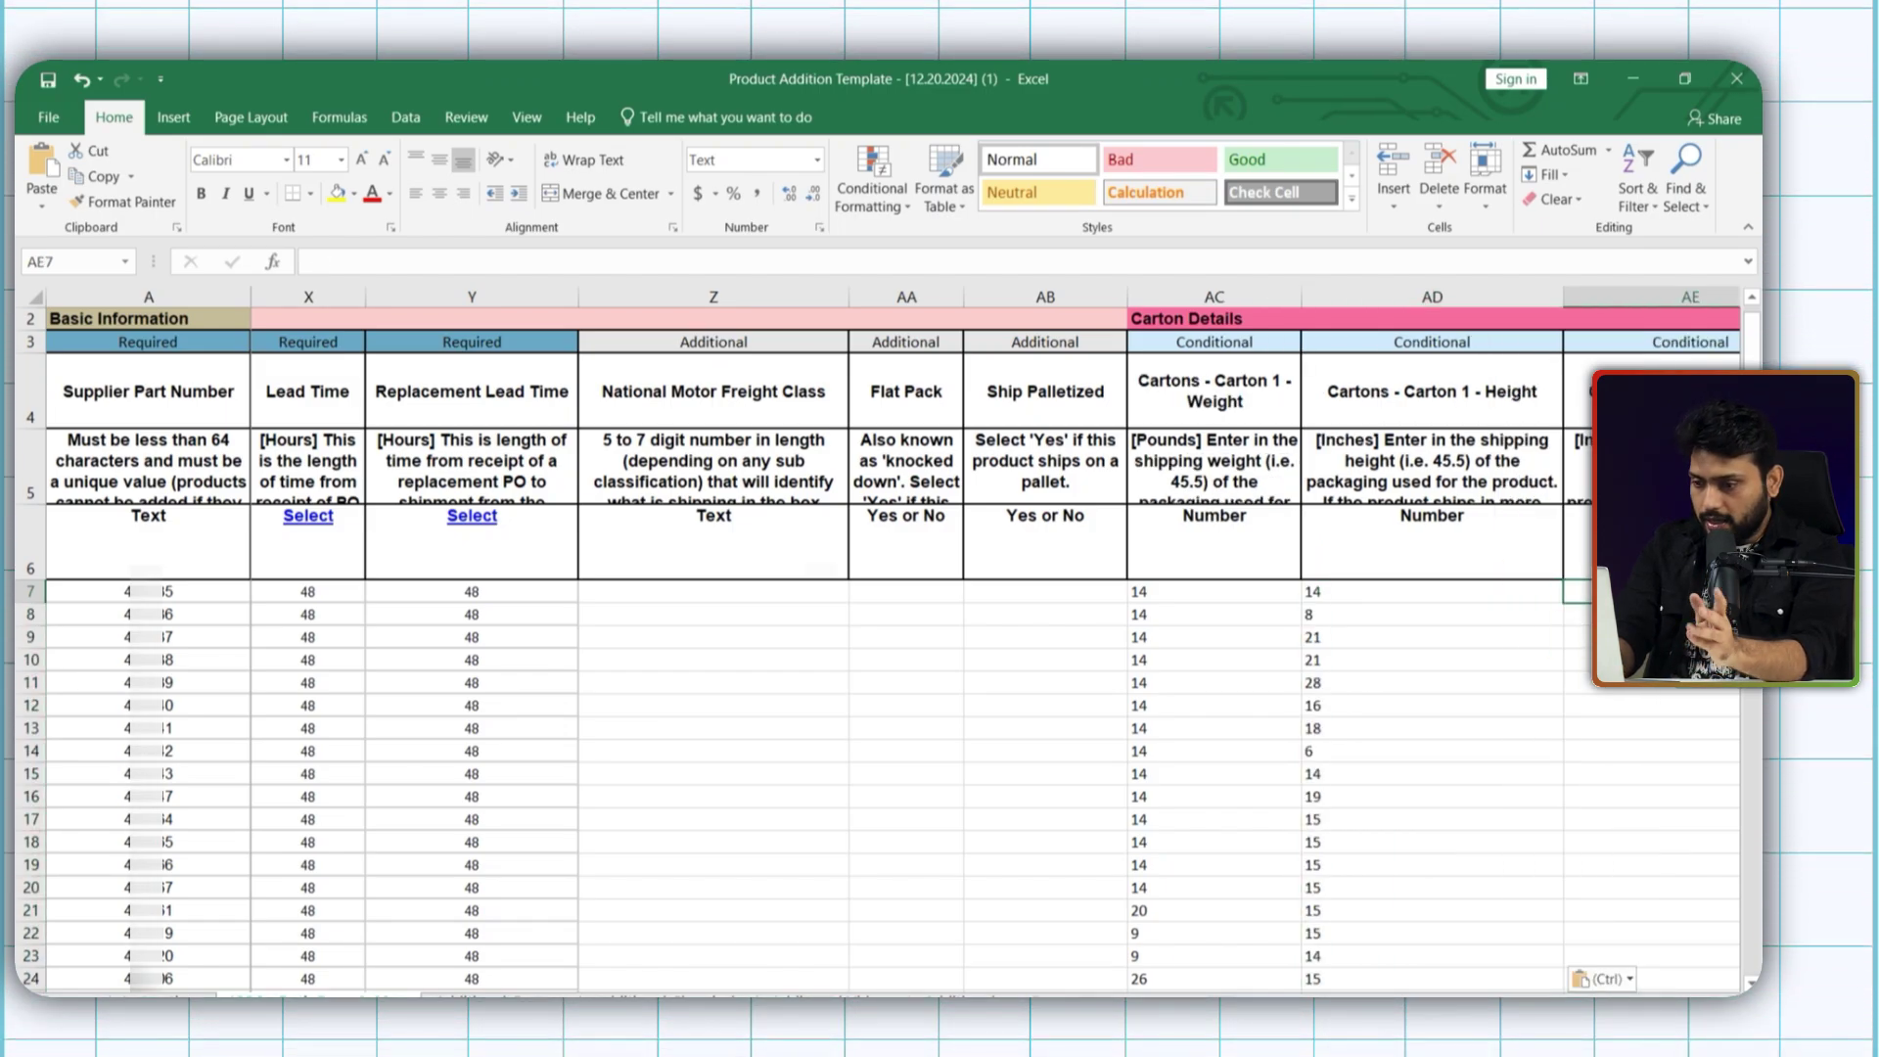
# Fill Yes down the Warning Required column for all products.
pyautogui.hscroll(7, 1216, 984)
pyautogui.click(1125, 591)
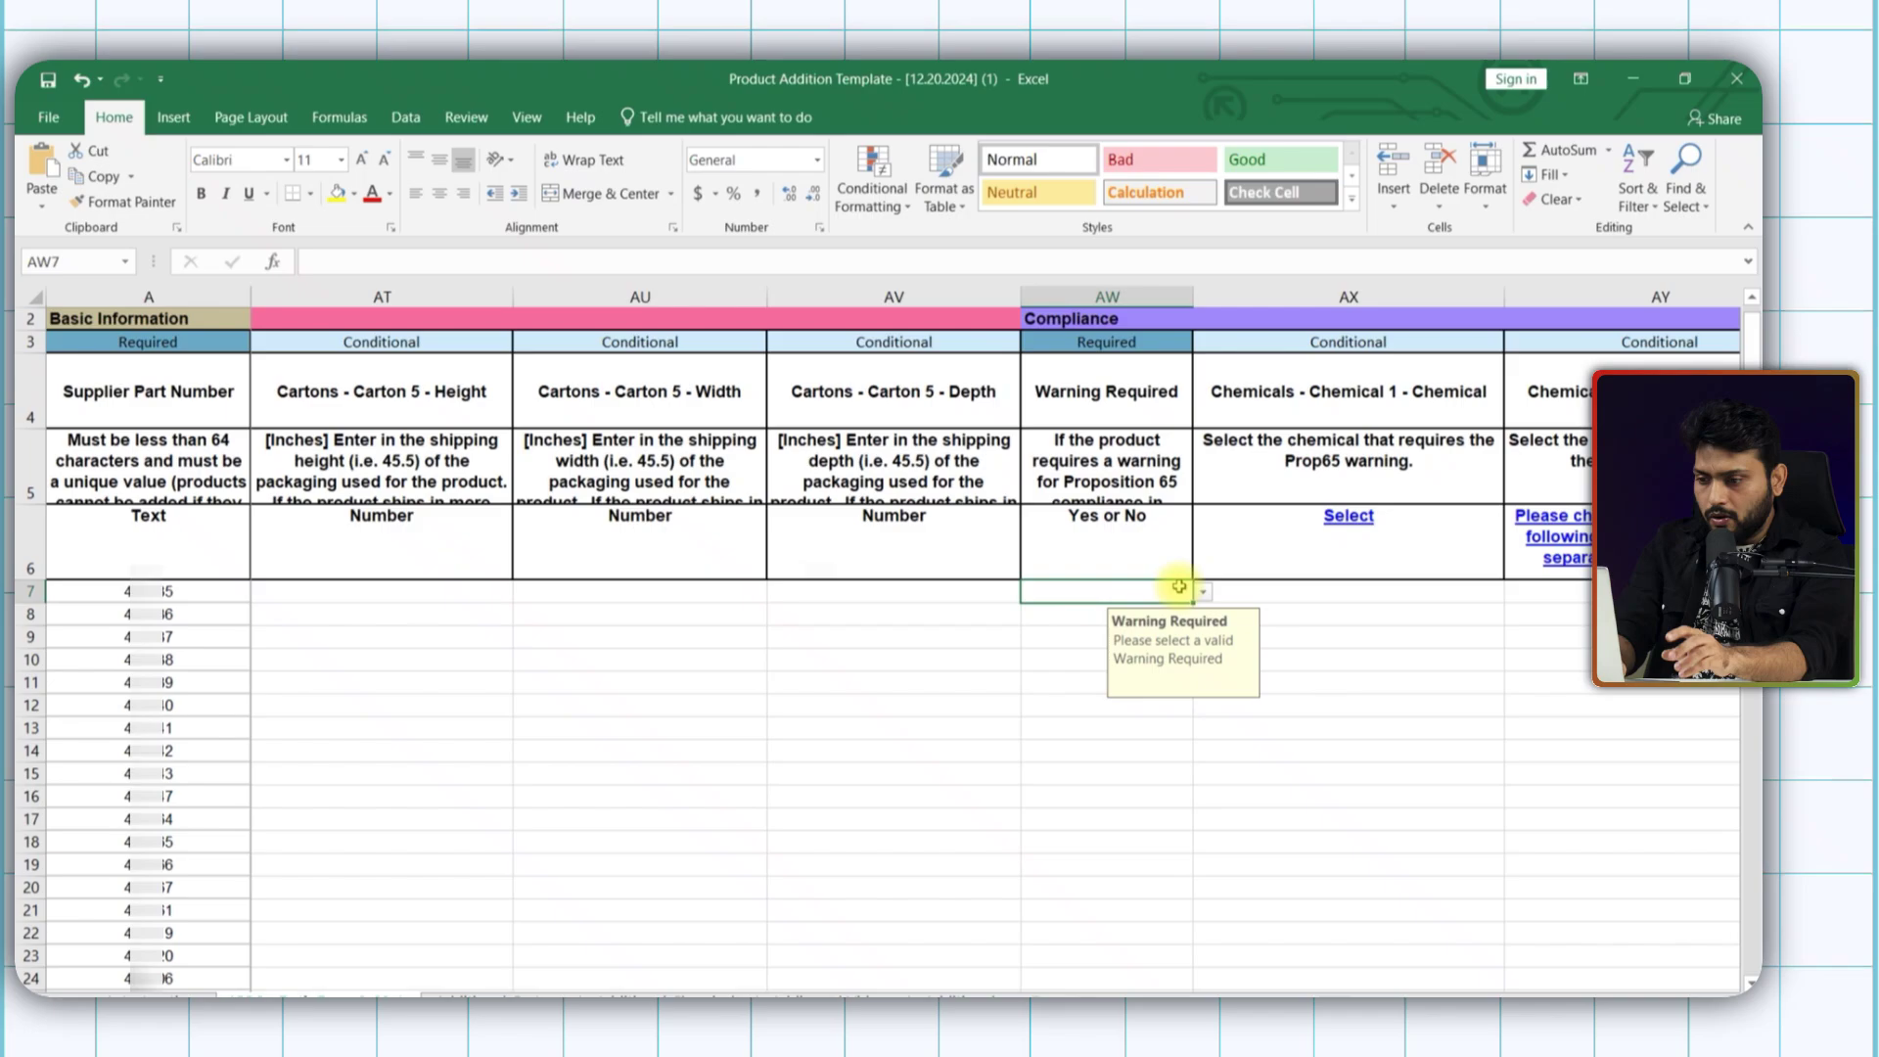
pyautogui.click(1202, 591)
pyautogui.click(1054, 627)
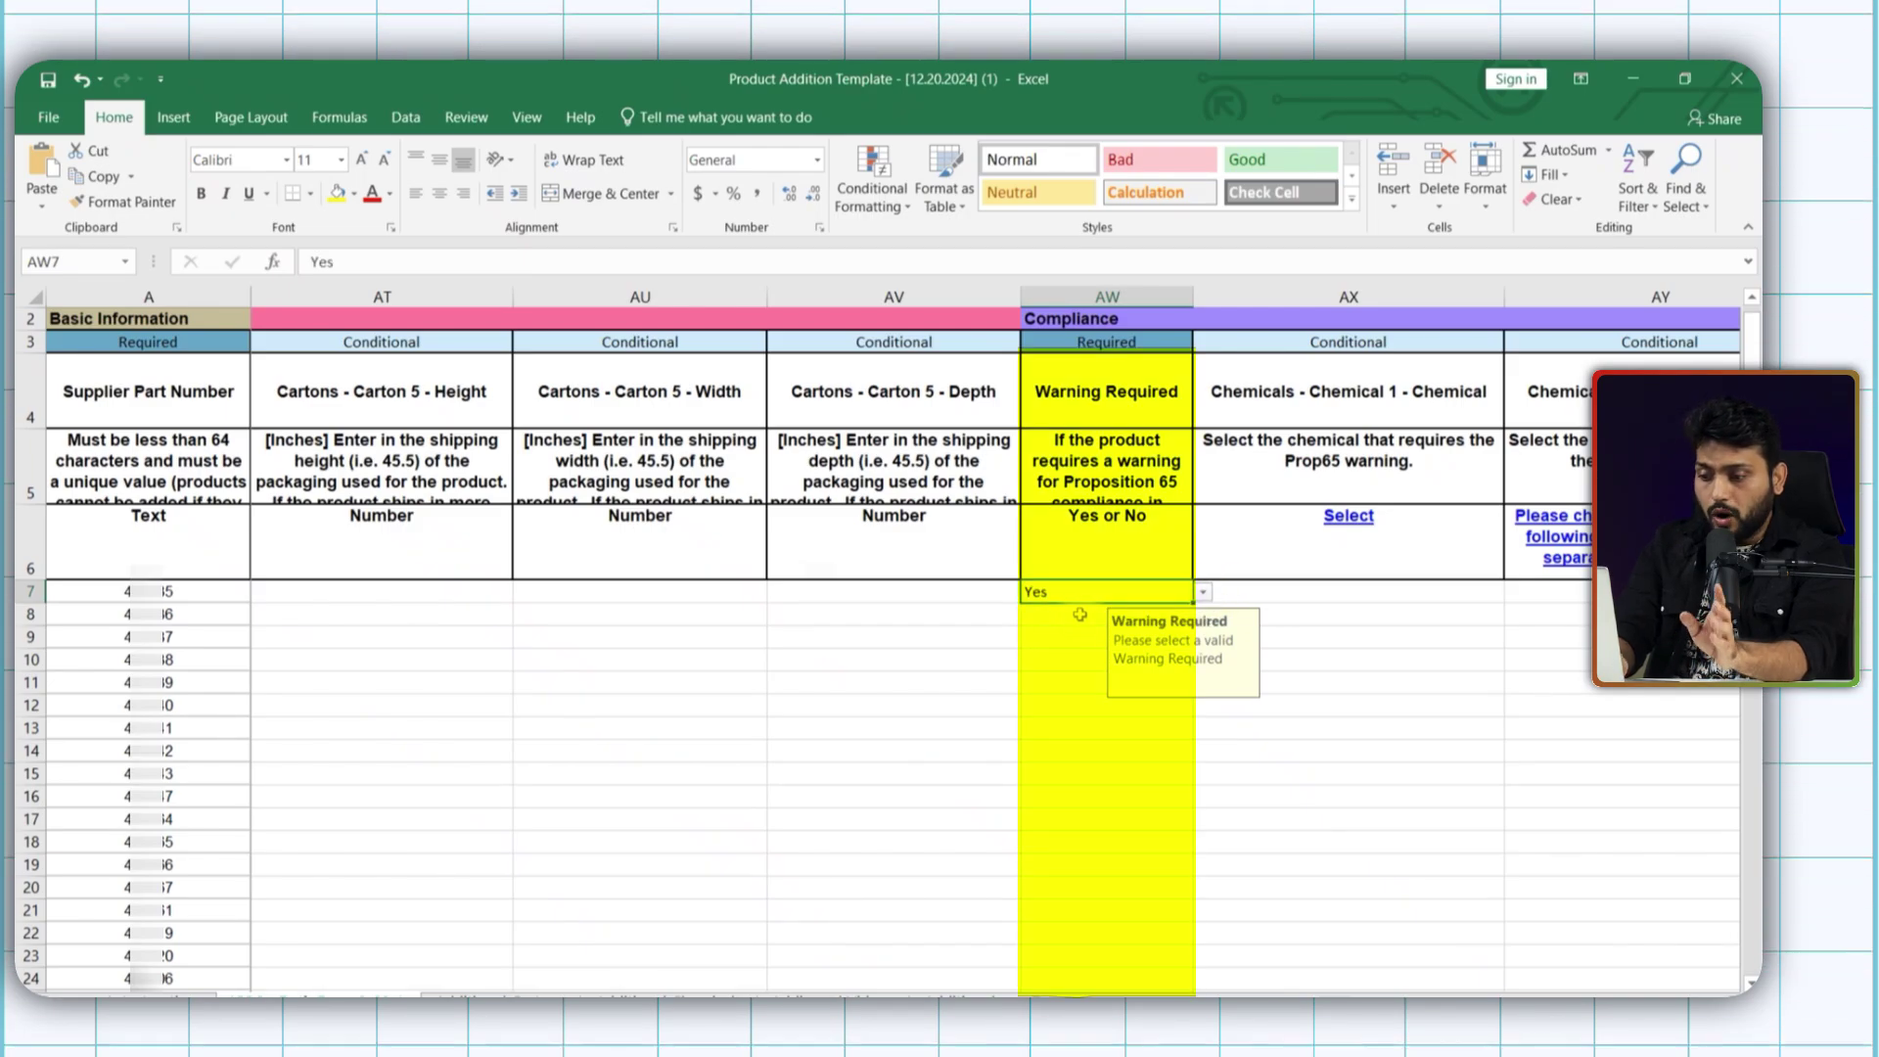
pyautogui.moveTo(1076, 591); pyautogui.dragTo(1057, 986)
pyautogui.hotkey('ctrl', 'd')
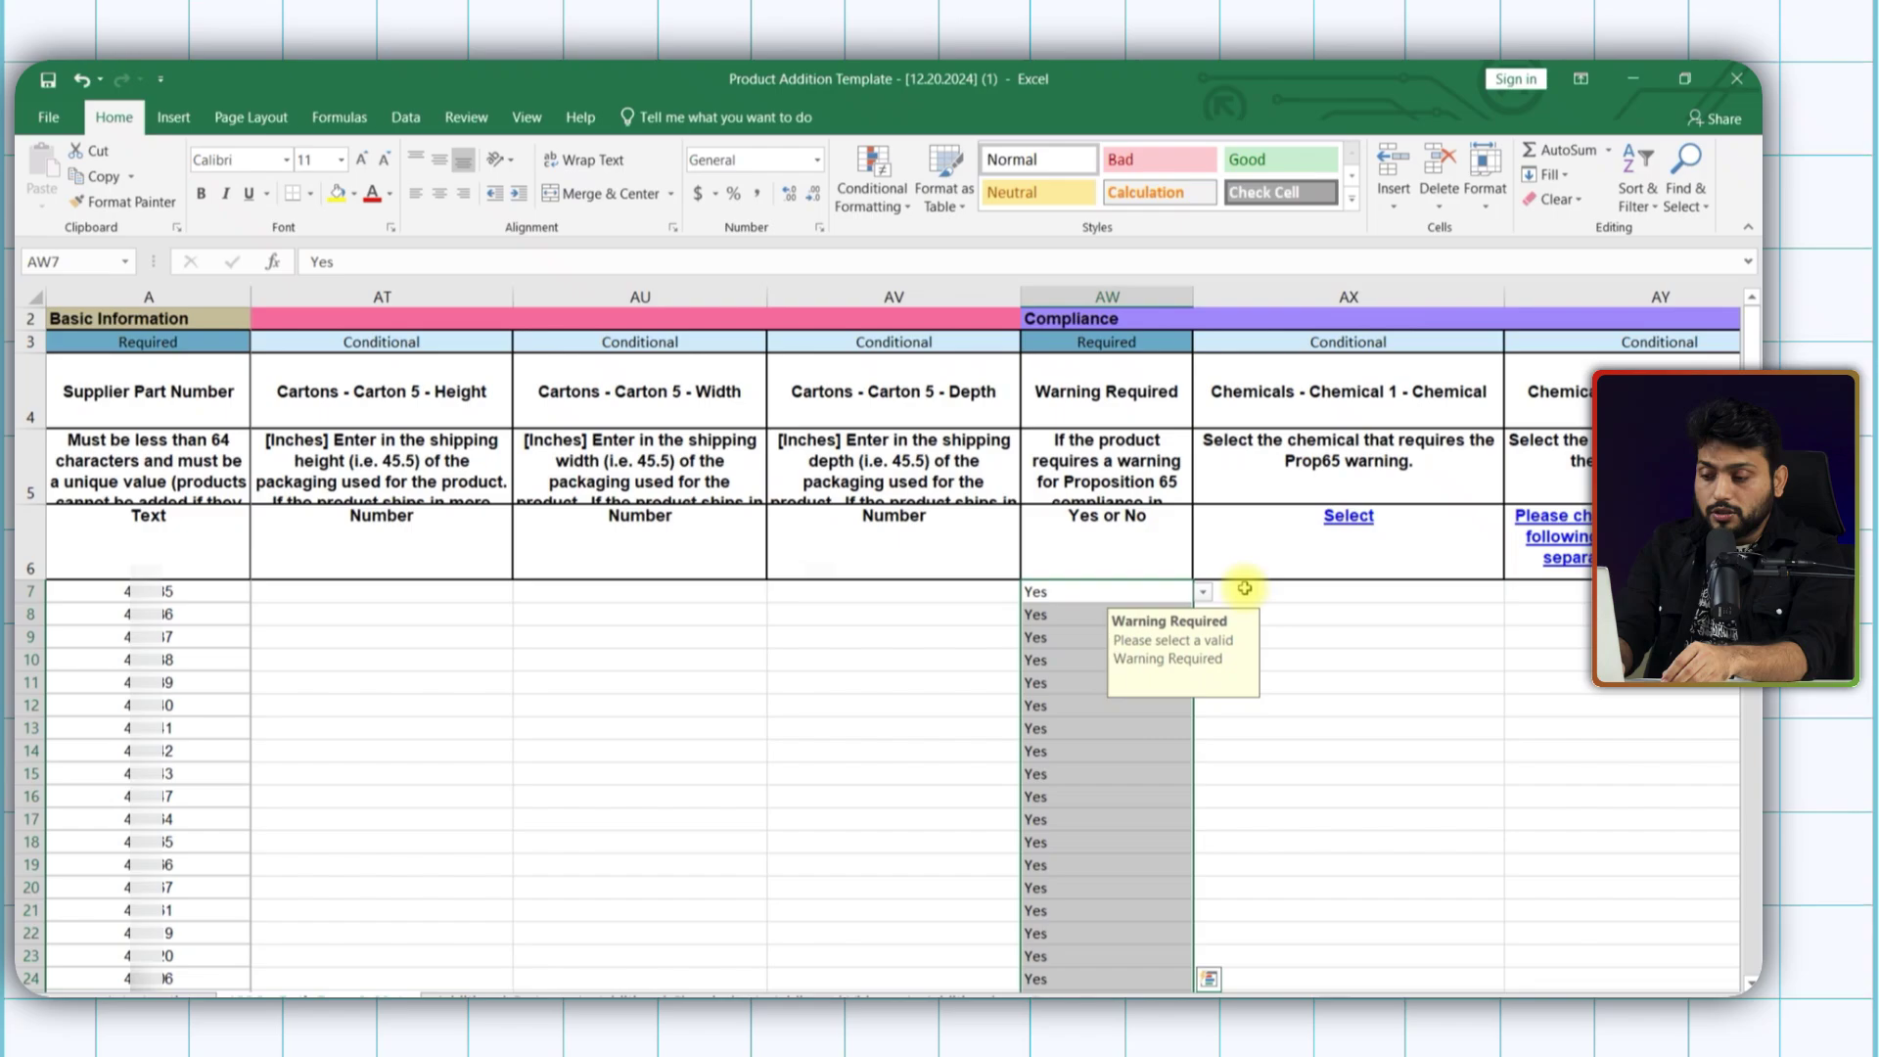
# Change Warning Required to No and fill it down every product row.
pyautogui.click(1340, 594)
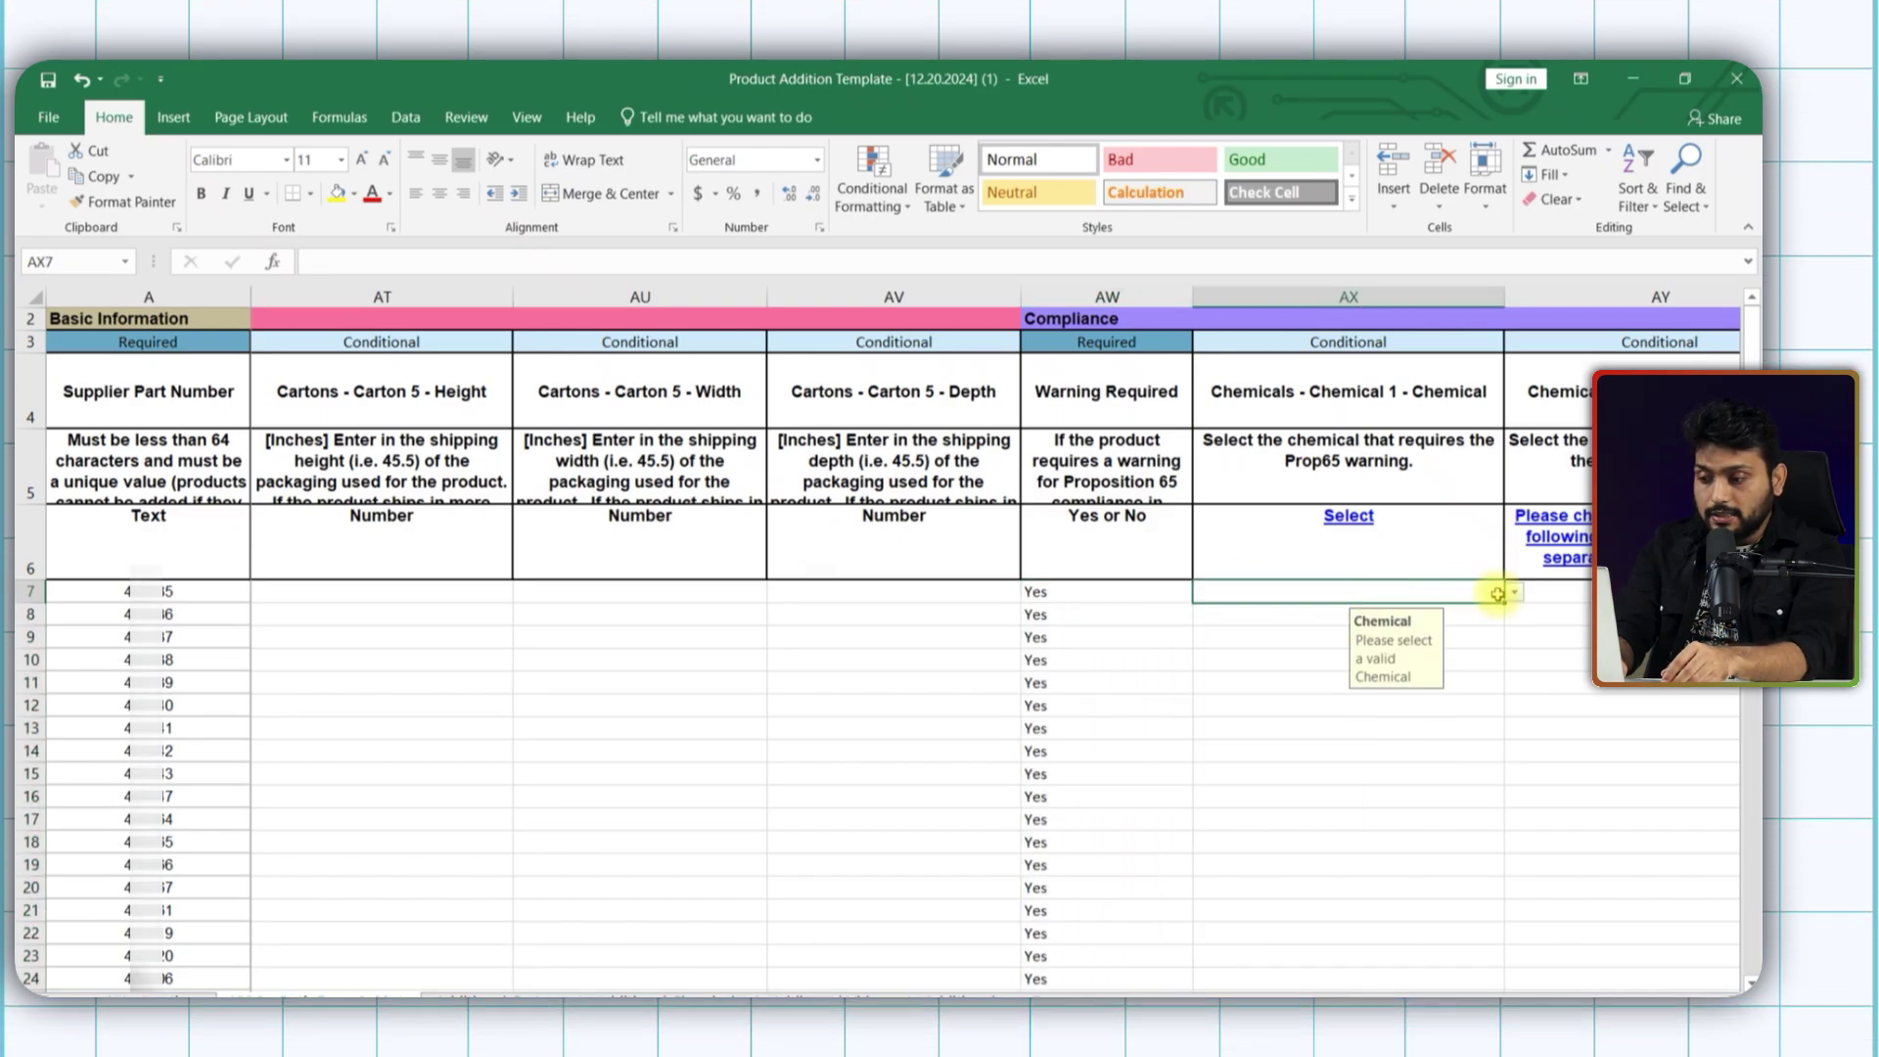
pyautogui.click(1105, 591)
pyautogui.click(1203, 591)
pyautogui.click(1062, 641)
pyautogui.moveTo(1076, 591); pyautogui.dragTo(1082, 897)
pyautogui.hotkey('ctrl', 'd')
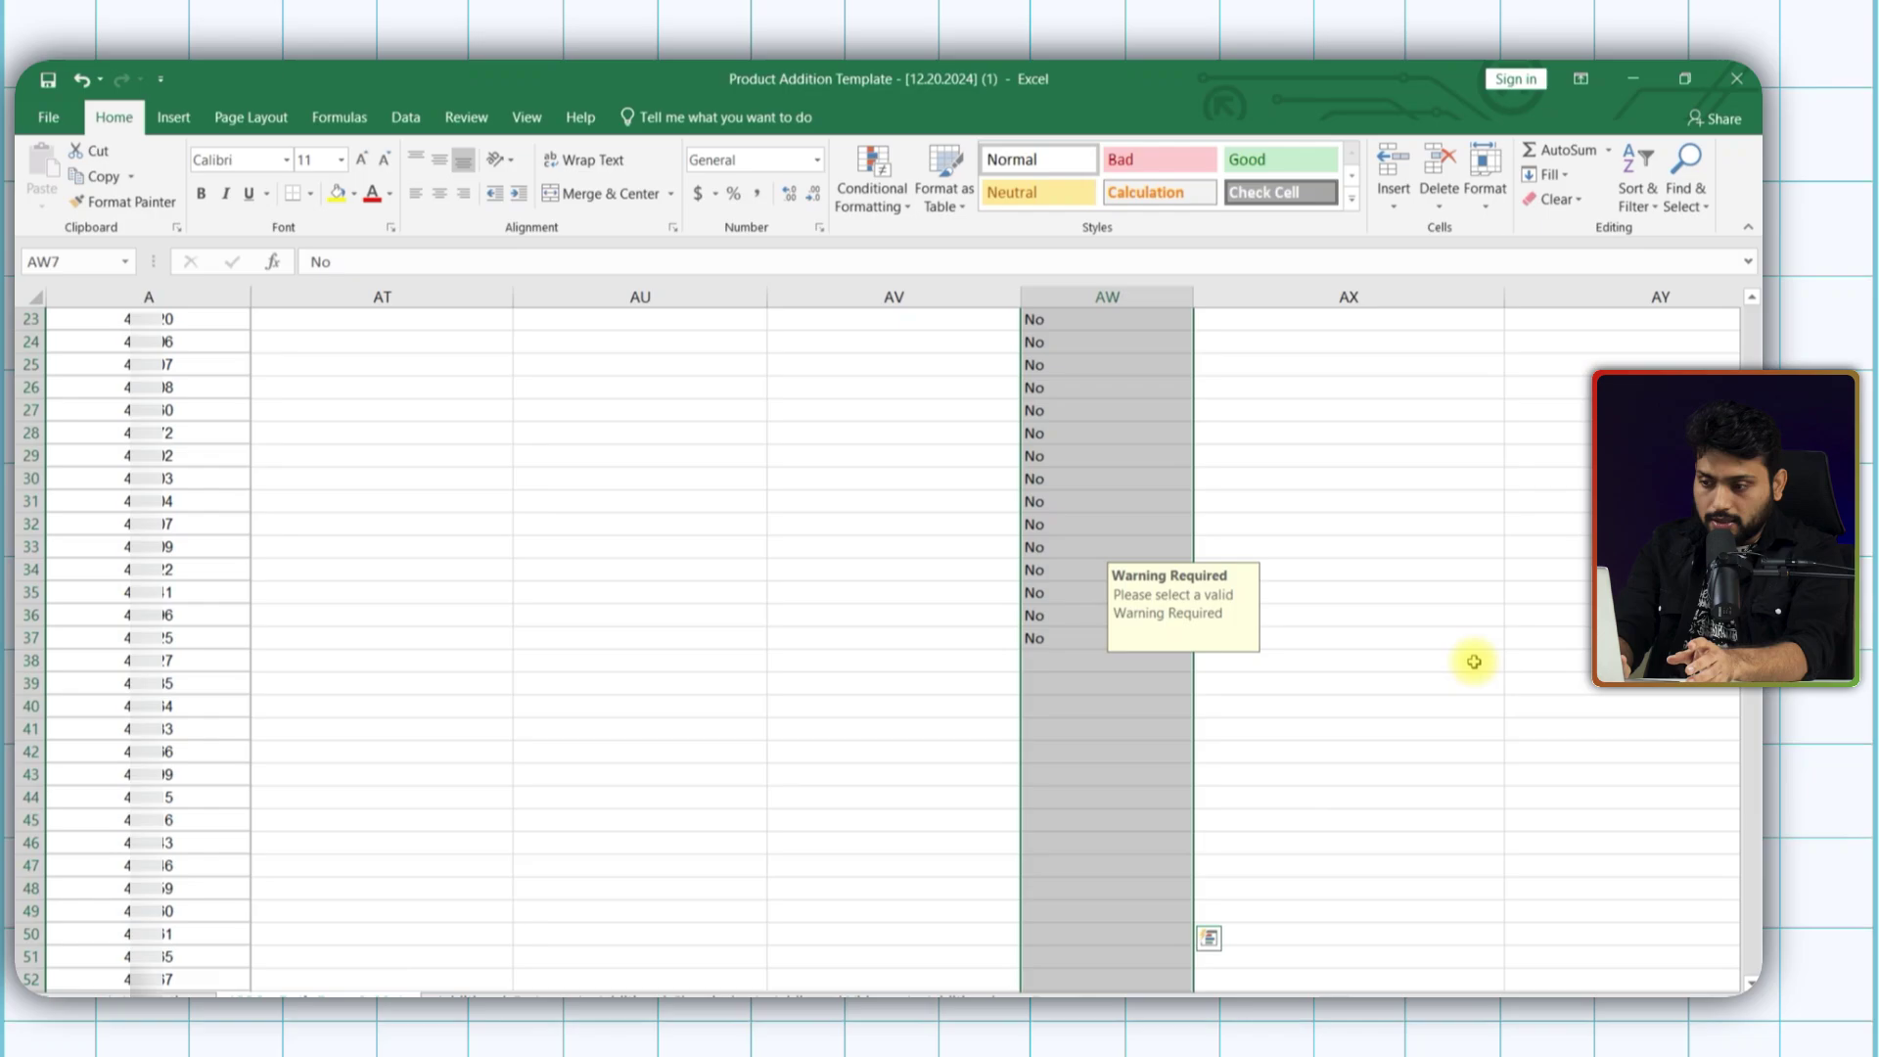
pyautogui.scroll(7, 1370, 636)
pyautogui.click(1311, 592)
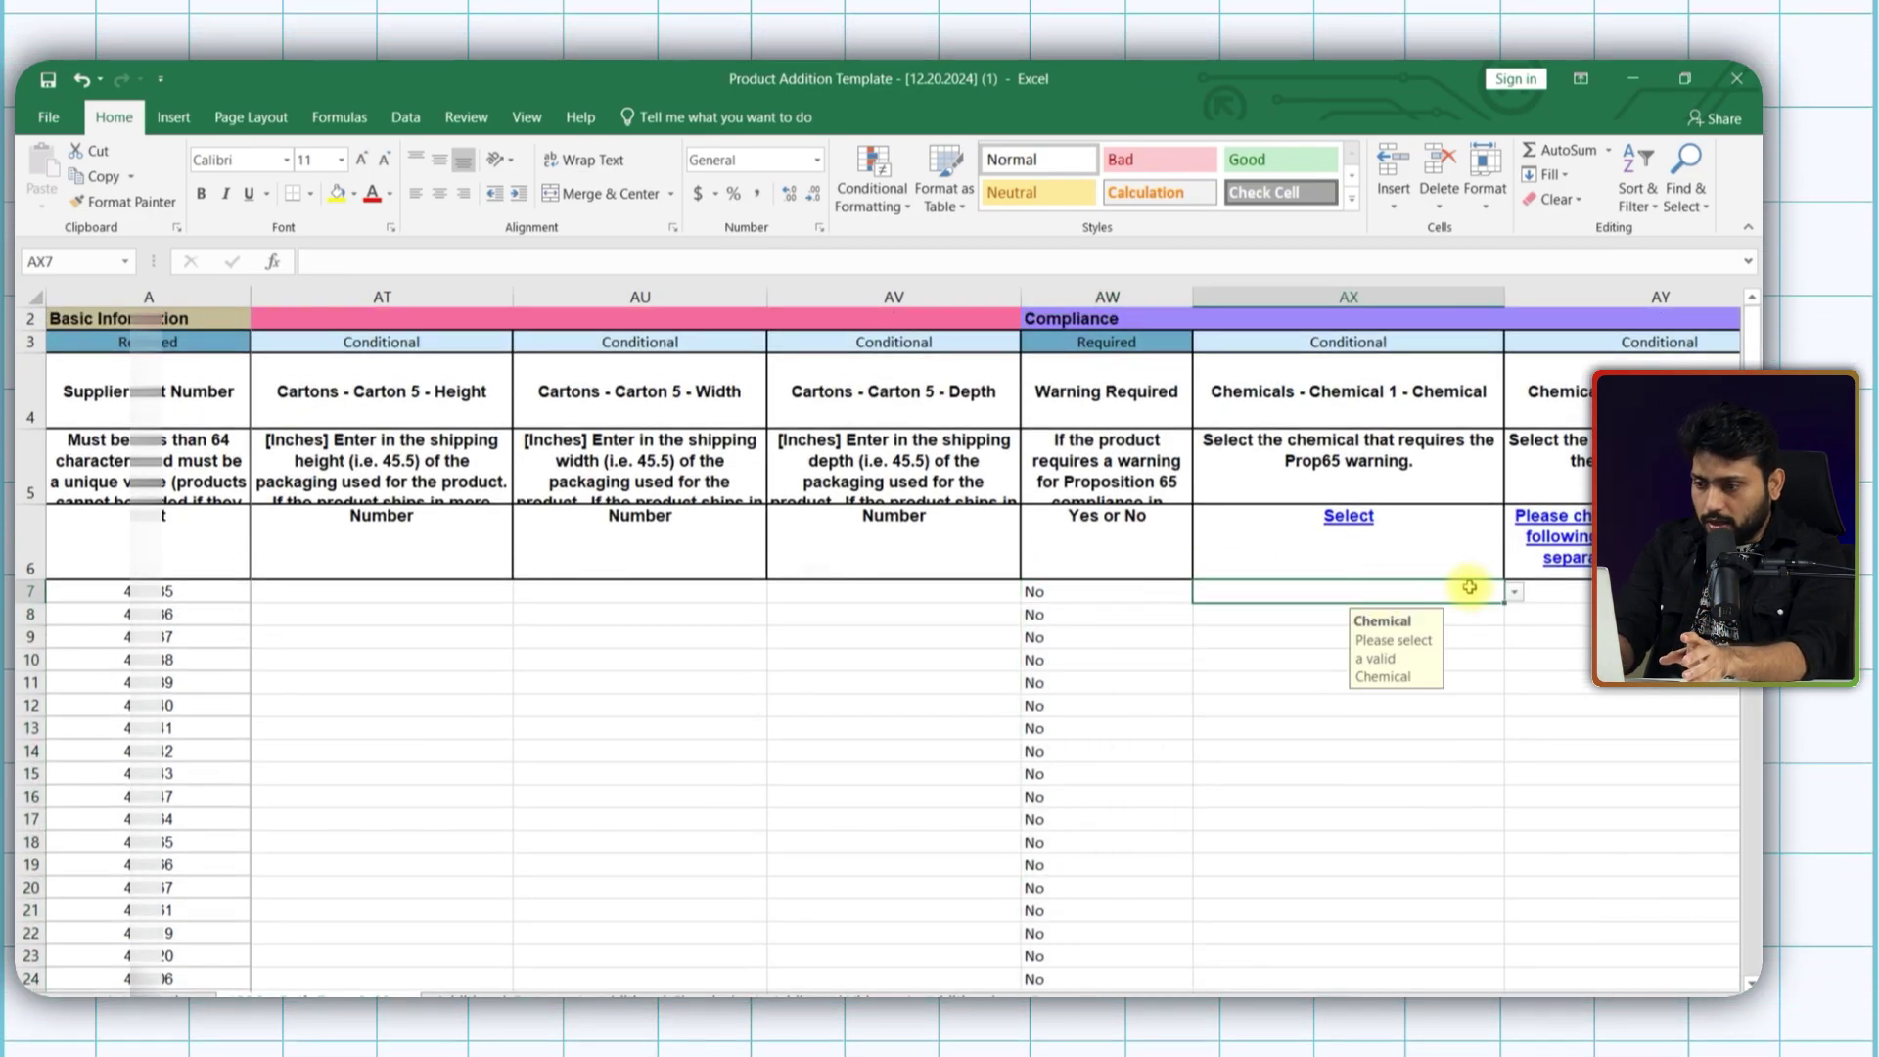
pyautogui.press('Right')
pyautogui.press('Right')
pyautogui.press('Right')
pyautogui.press('Right')
pyautogui.press('Right')
pyautogui.press('Right')
pyautogui.press('Right')
pyautogui.press('Right')
pyautogui.press('Right')
pyautogui.press('Right')
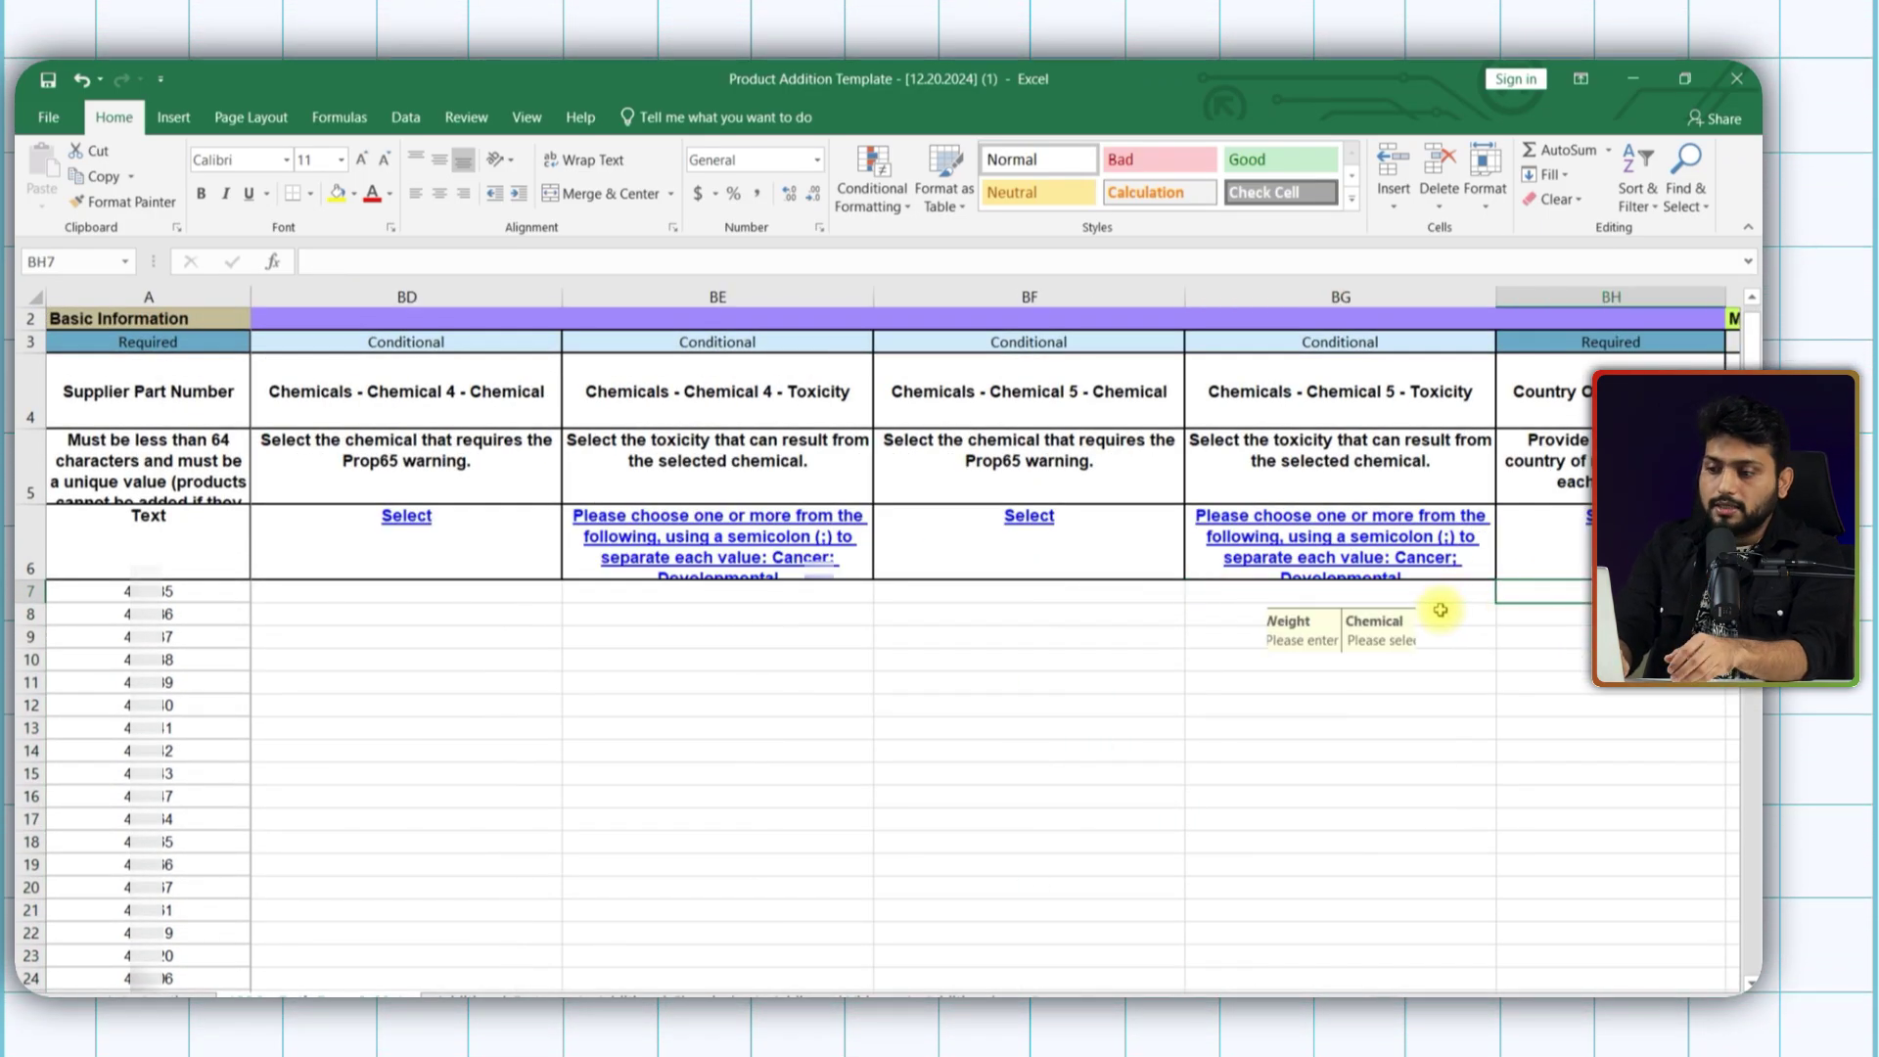
# Paste image URLs into the Image 1 URL column for all products.
pyautogui.press('Right')
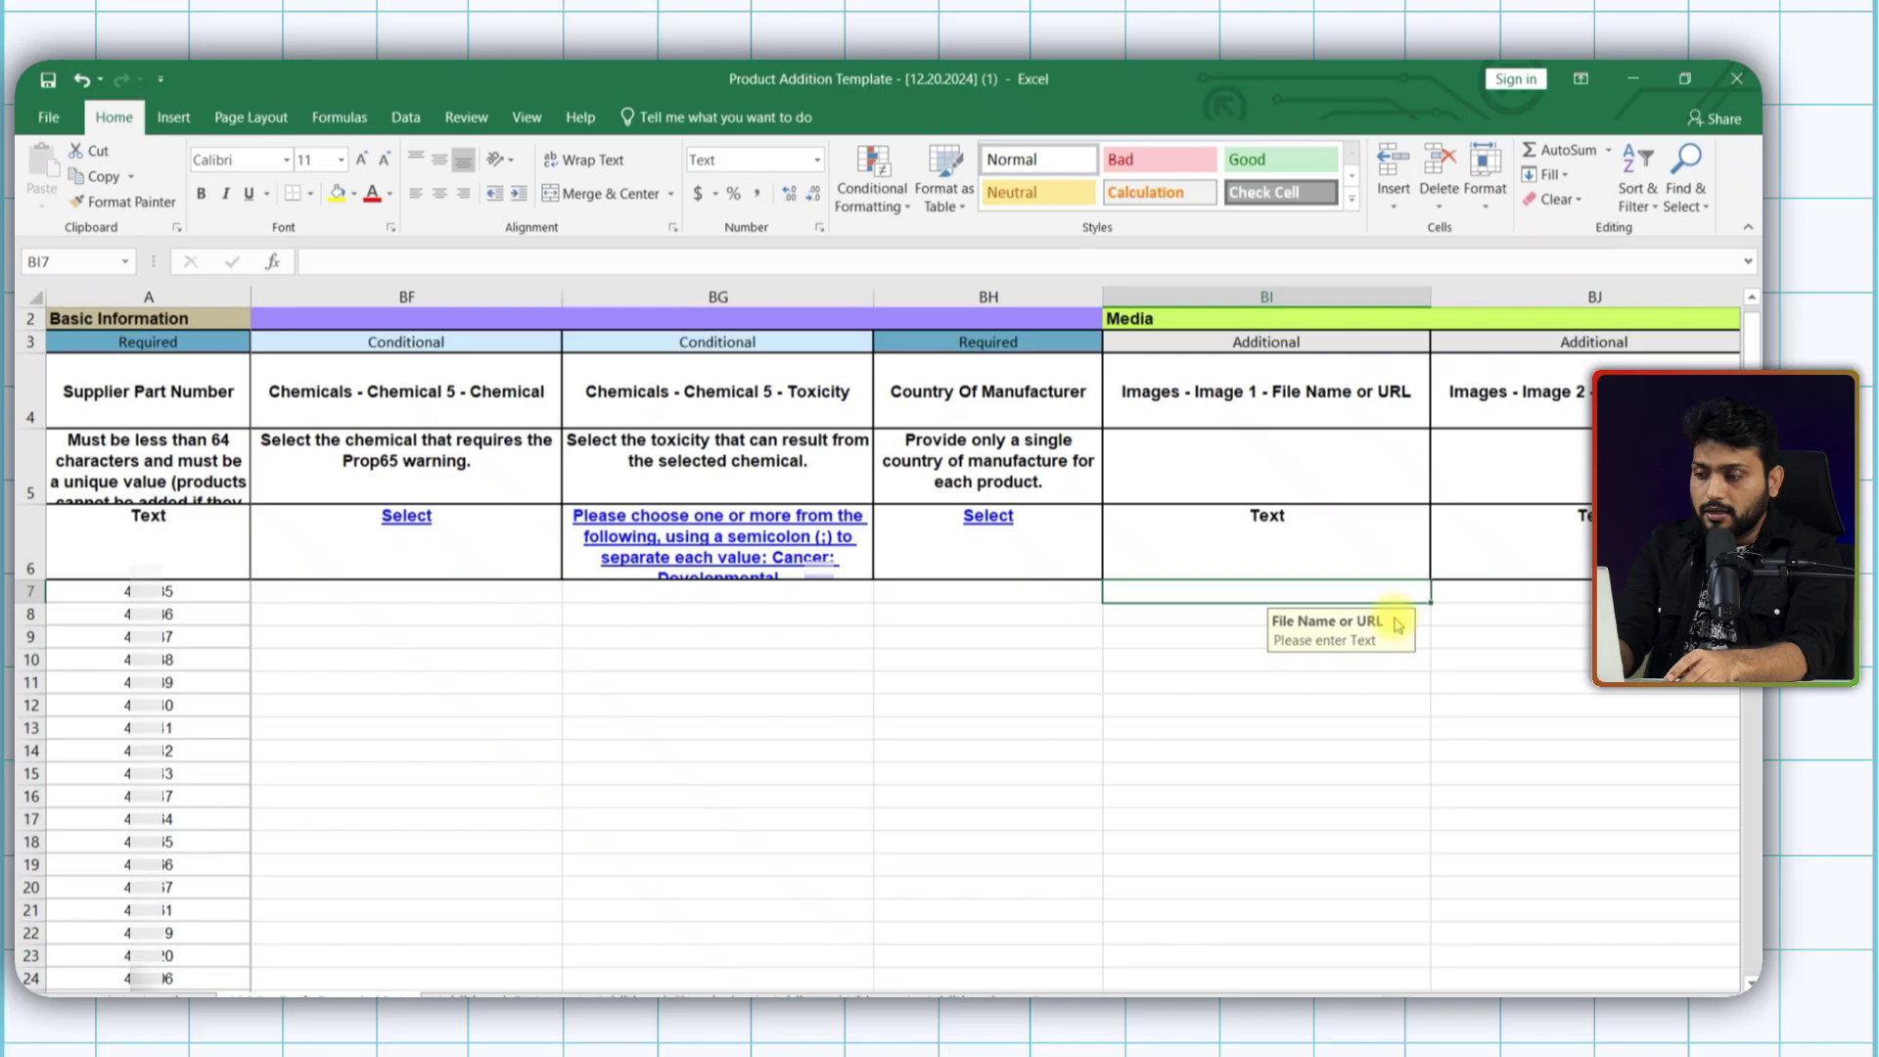
pyautogui.hotkey('ctrl', 'v')
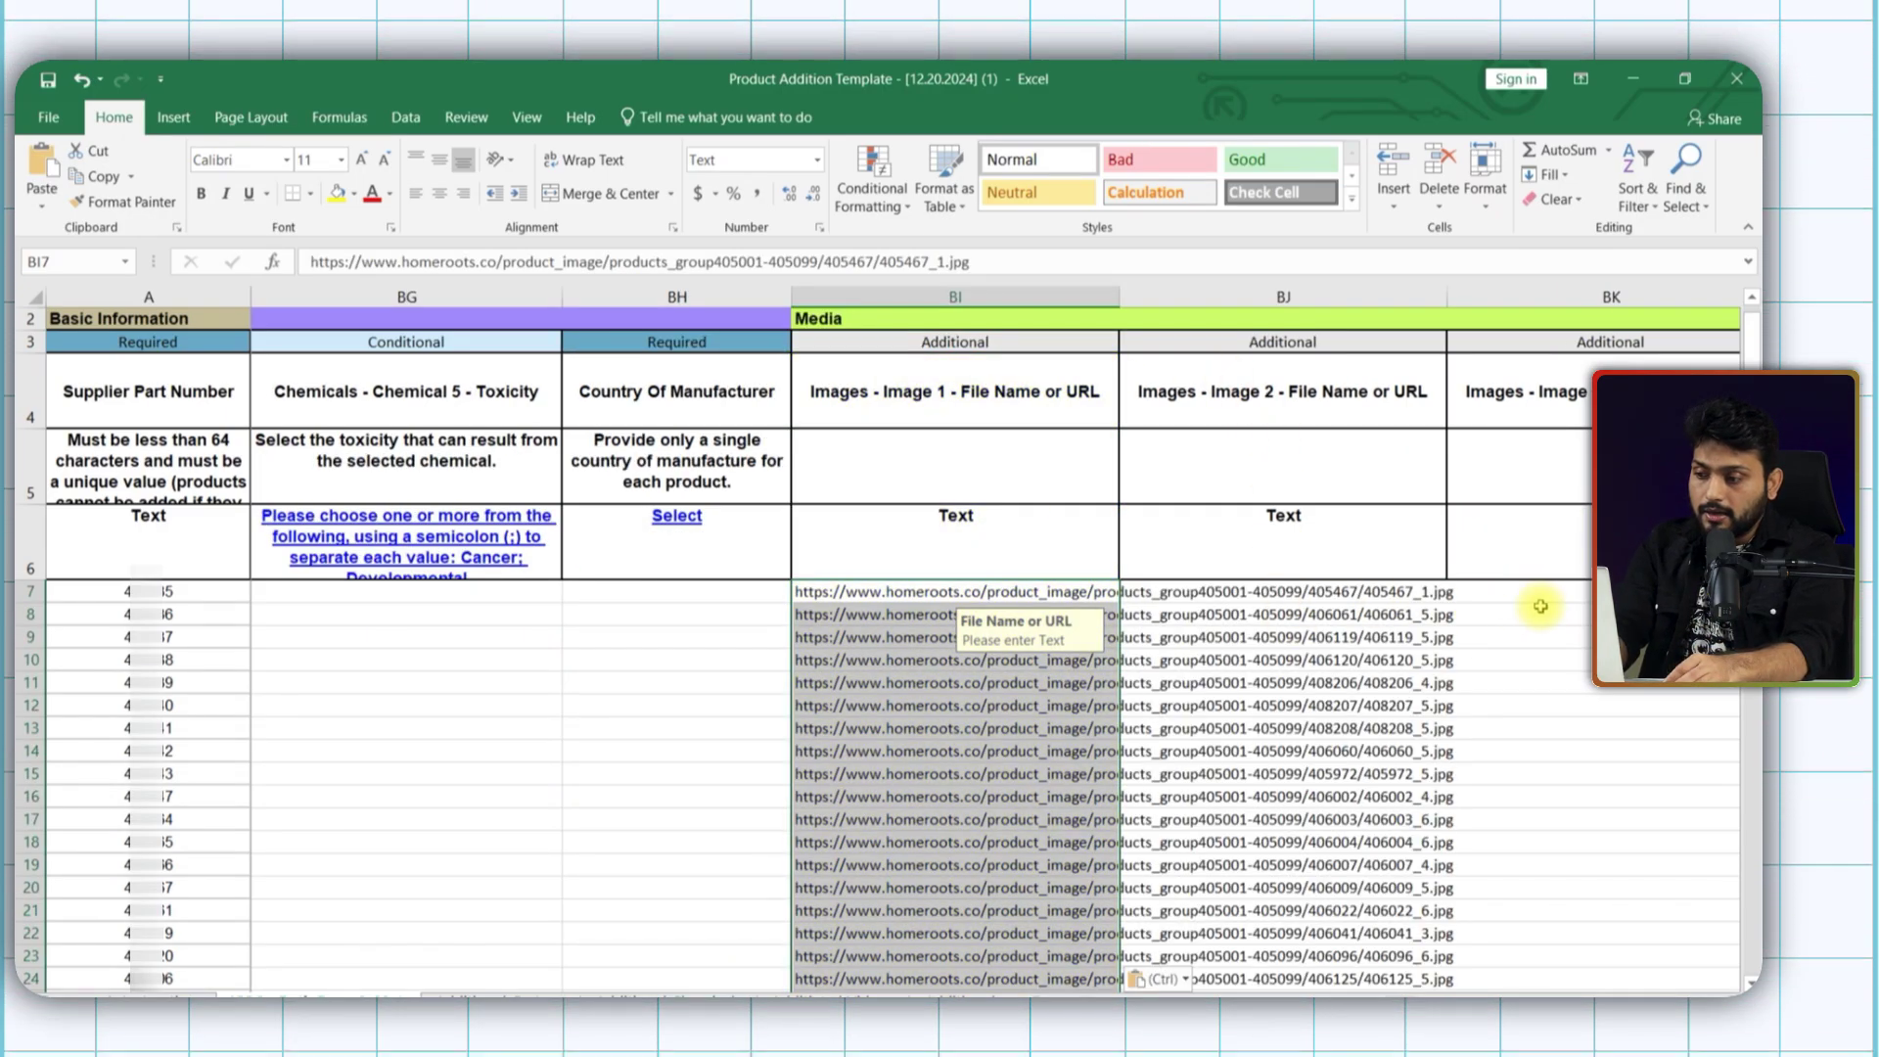
pyautogui.click(1541, 611)
pyautogui.press('Right')
pyautogui.press('Right')
pyautogui.press('Right')
pyautogui.press('Right')
pyautogui.press('Right')
pyautogui.press('Right')
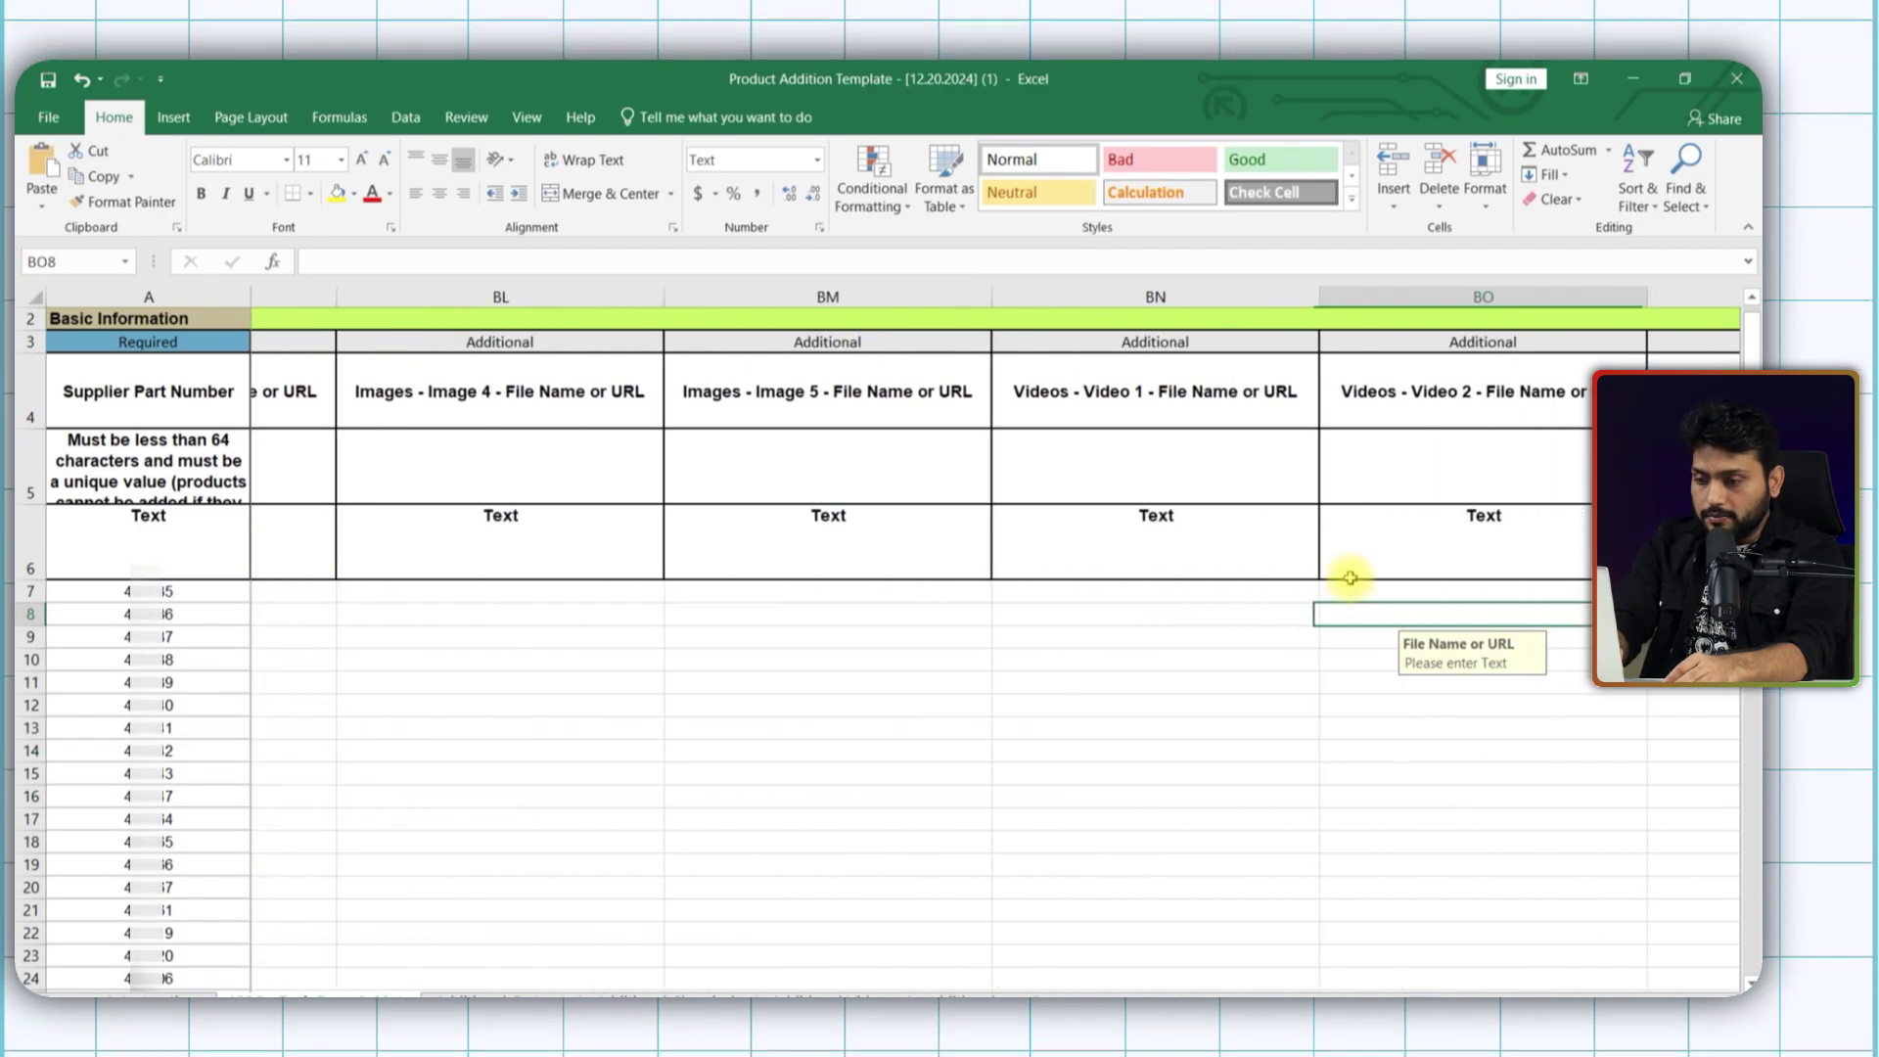
# Review the optional Video and Document 1 file name and type columns, leaving them blank.
pyautogui.moveTo(818, 419); pyautogui.dragTo(701, 906)
pyautogui.click(692, 734)
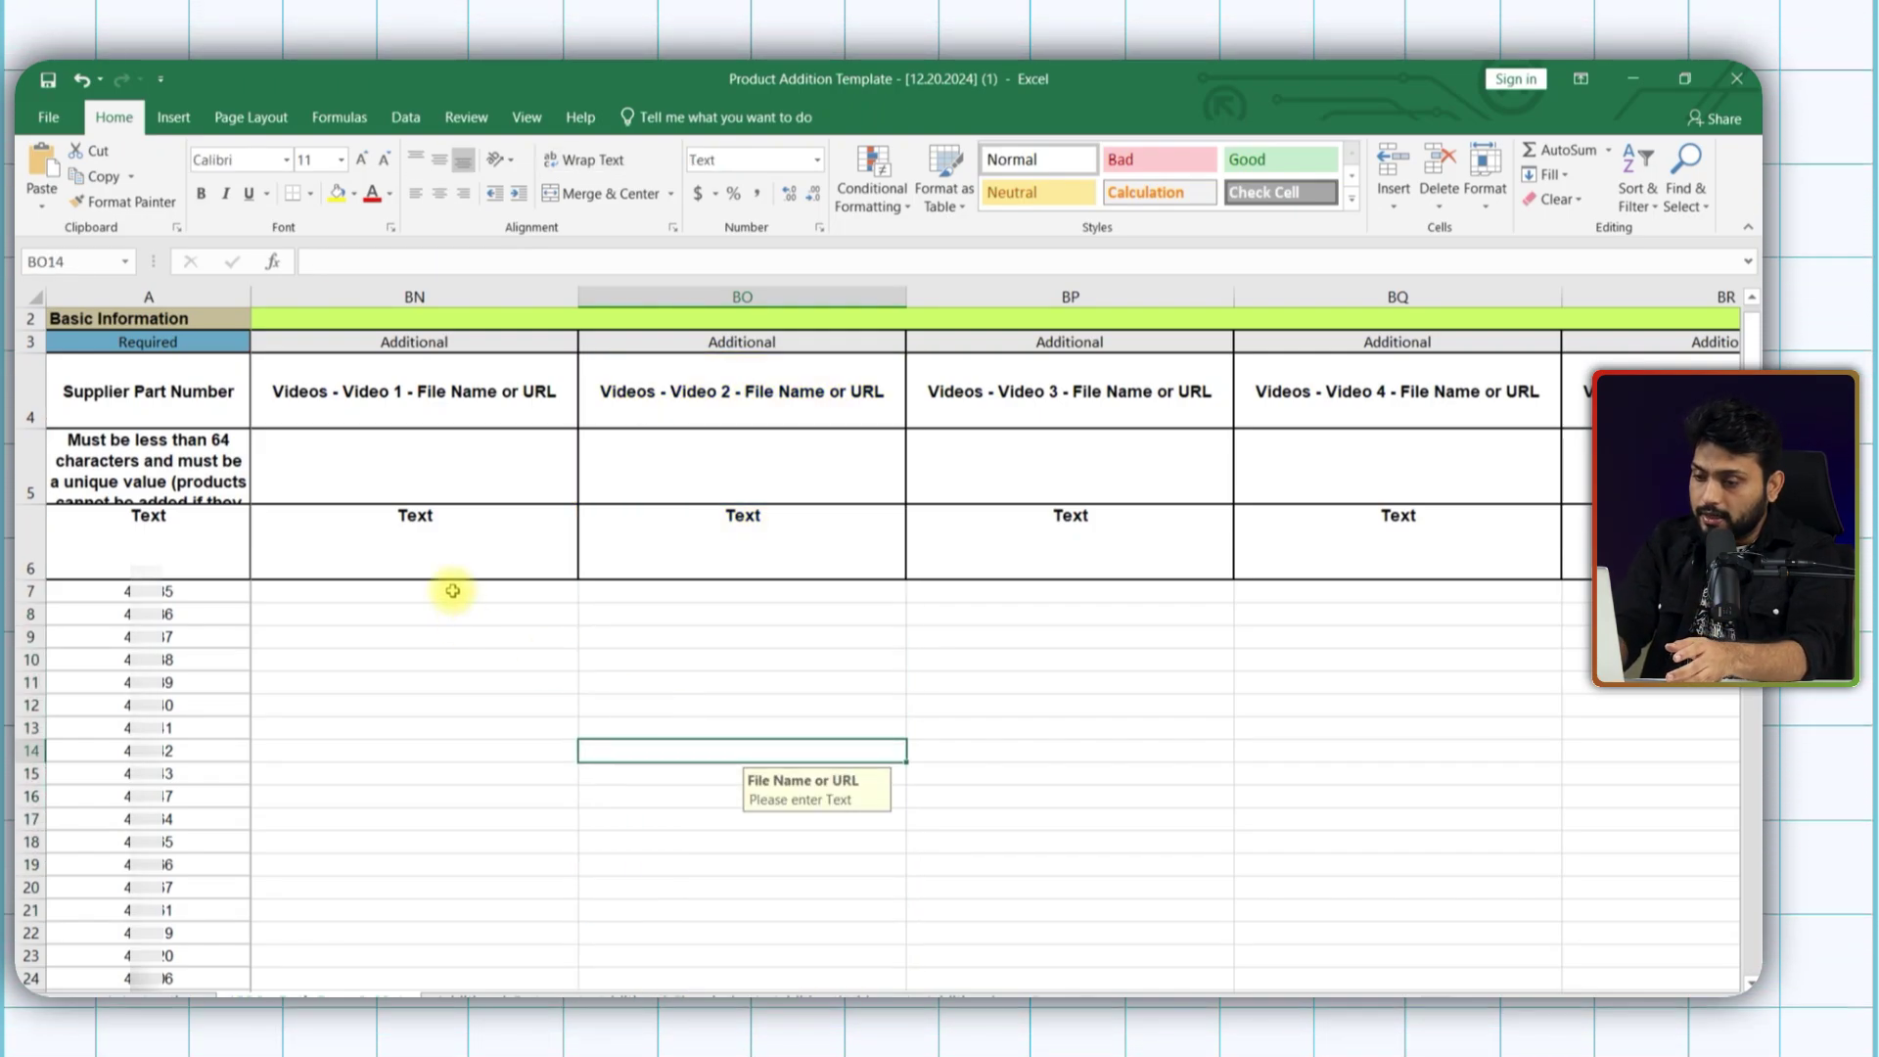
pyautogui.moveTo(448, 587); pyautogui.dragTo(405, 837)
pyautogui.press('Right')
pyautogui.press('Right')
pyautogui.press('Right')
pyautogui.press('Right')
pyautogui.press('Right')
pyautogui.press('Right')
pyautogui.press('Right')
pyautogui.press('Right')
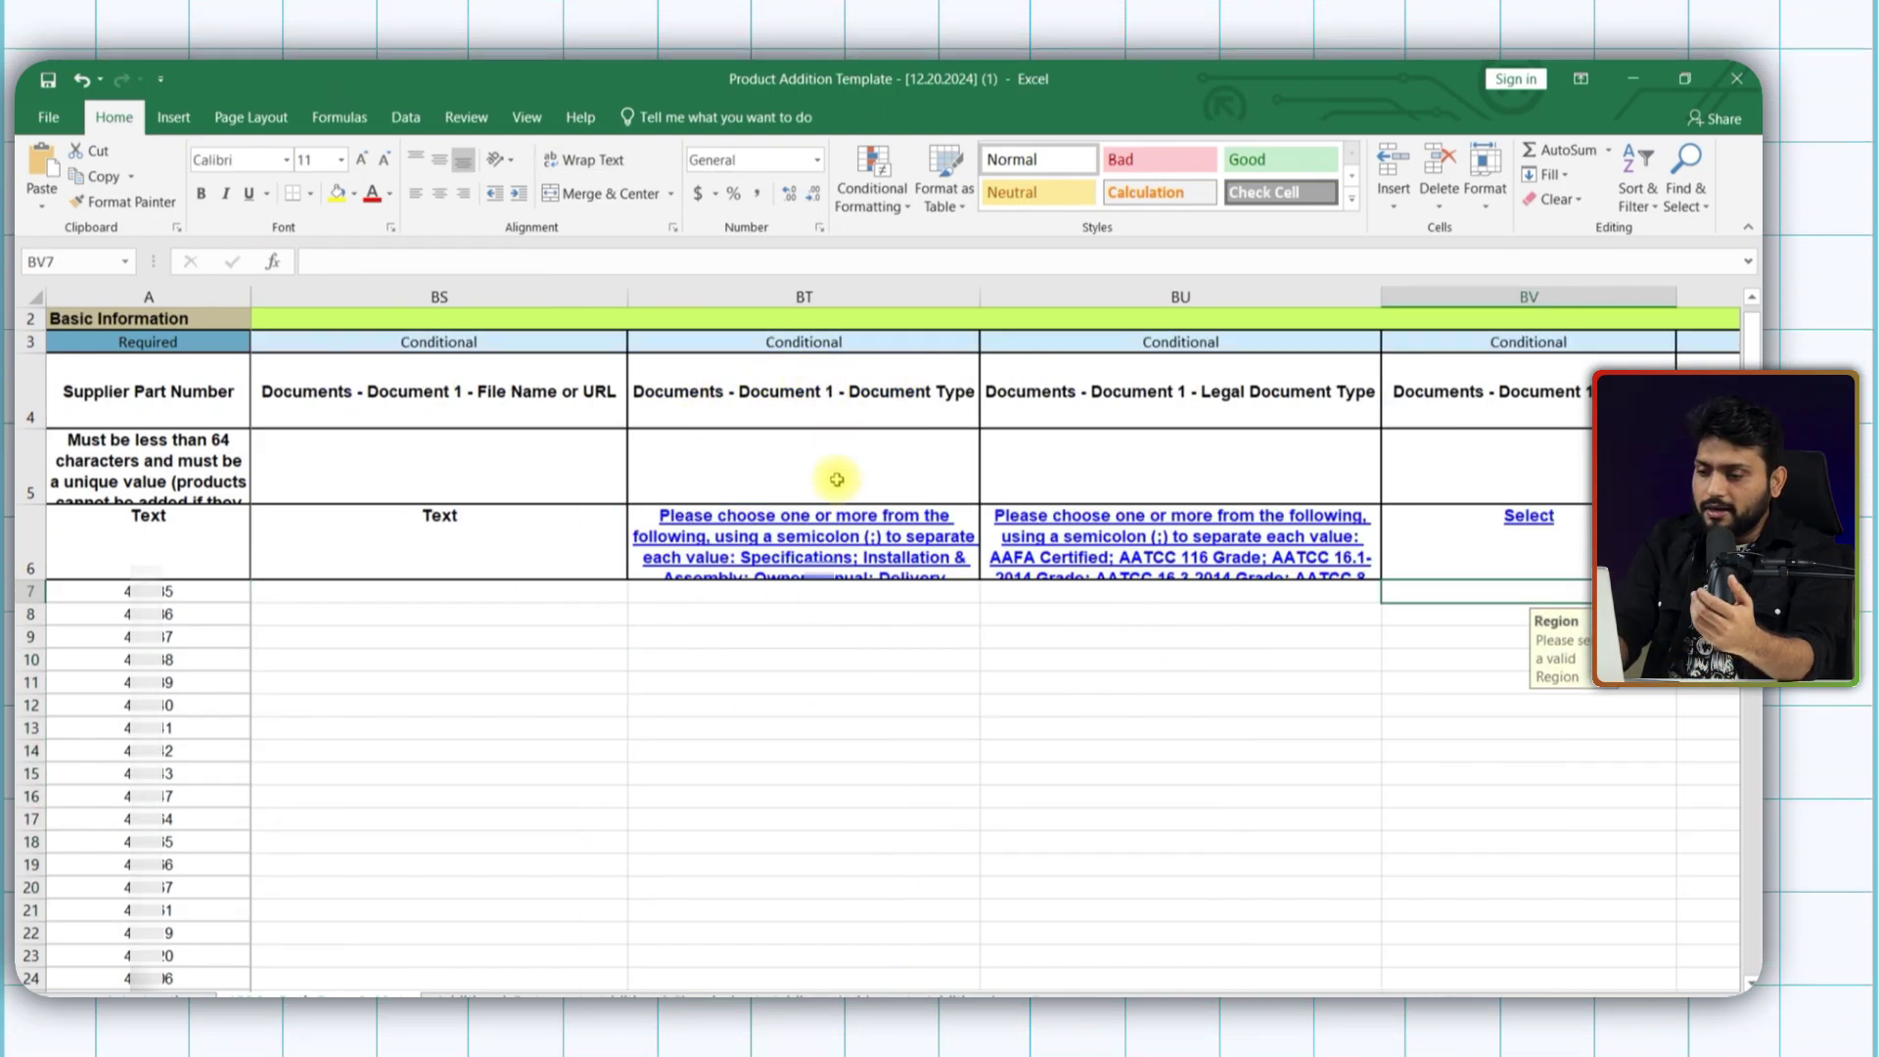
pyautogui.click(747, 390)
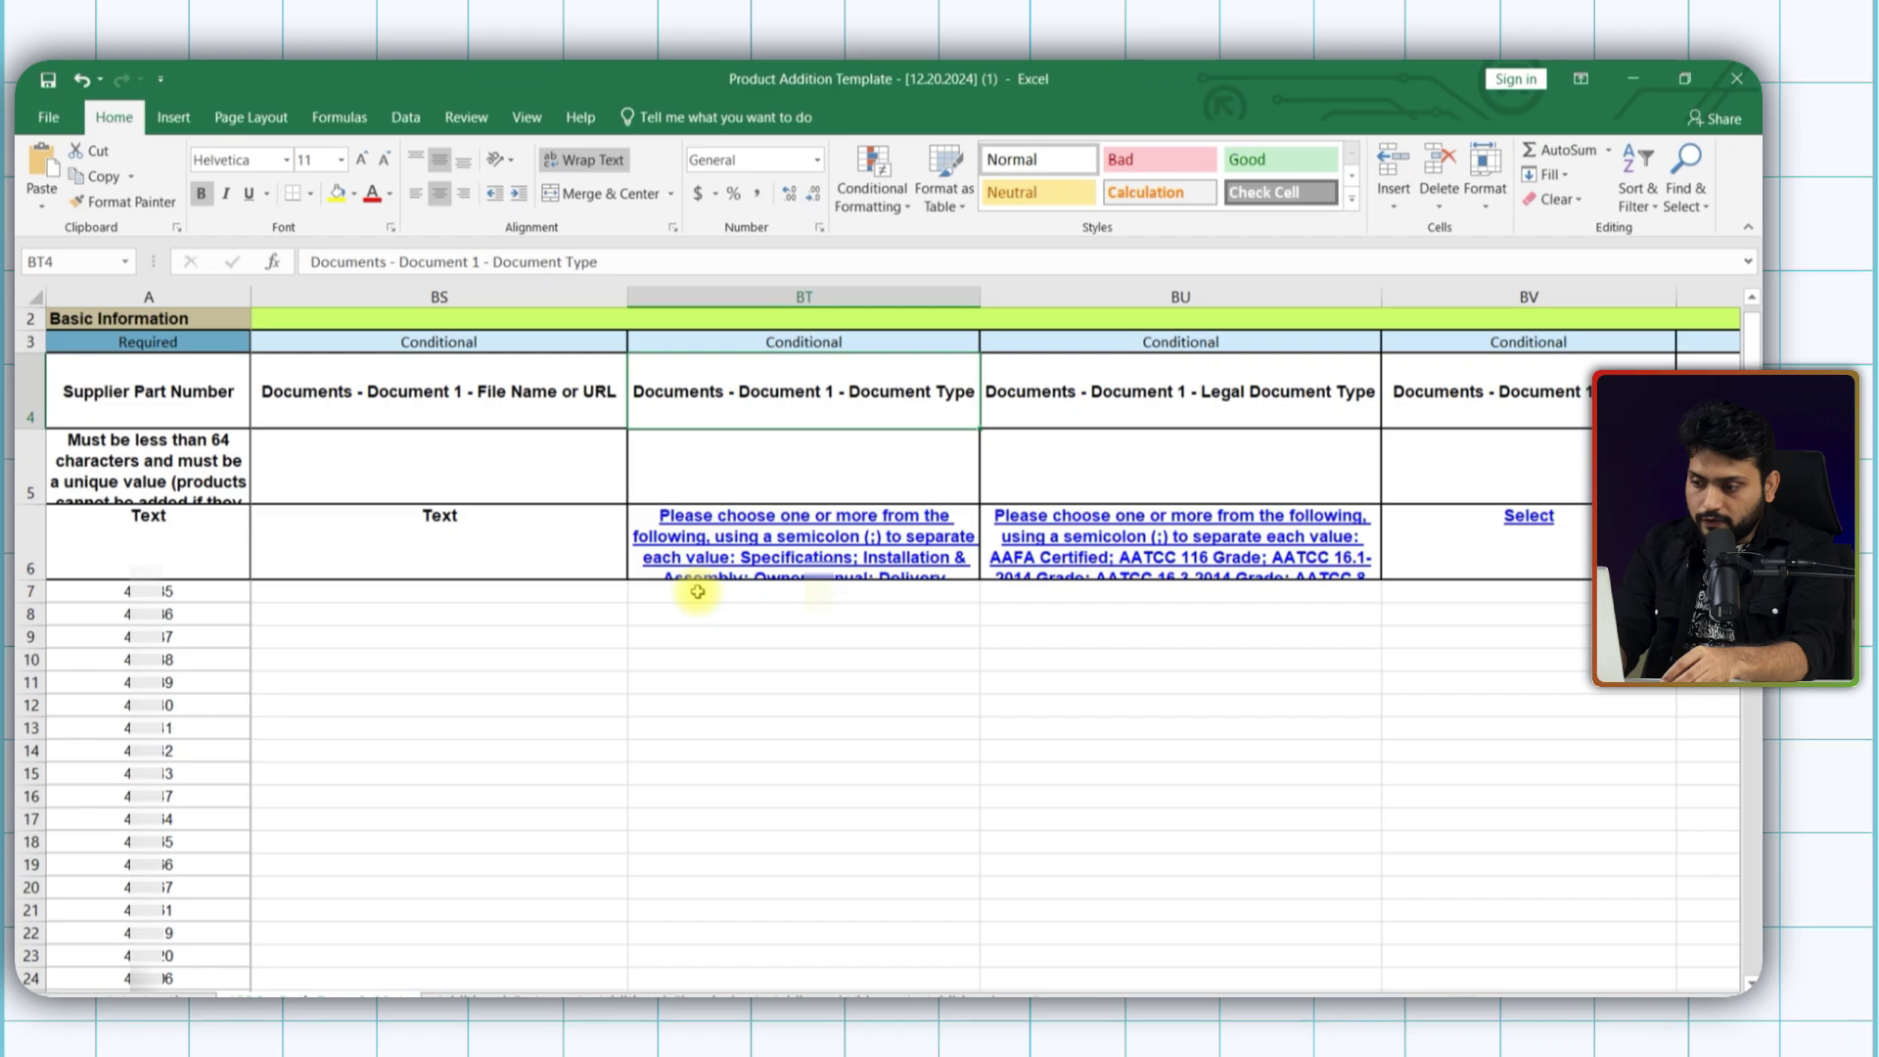
pyautogui.moveTo(697, 572); pyautogui.dragTo(758, 704)
pyautogui.click(448, 615)
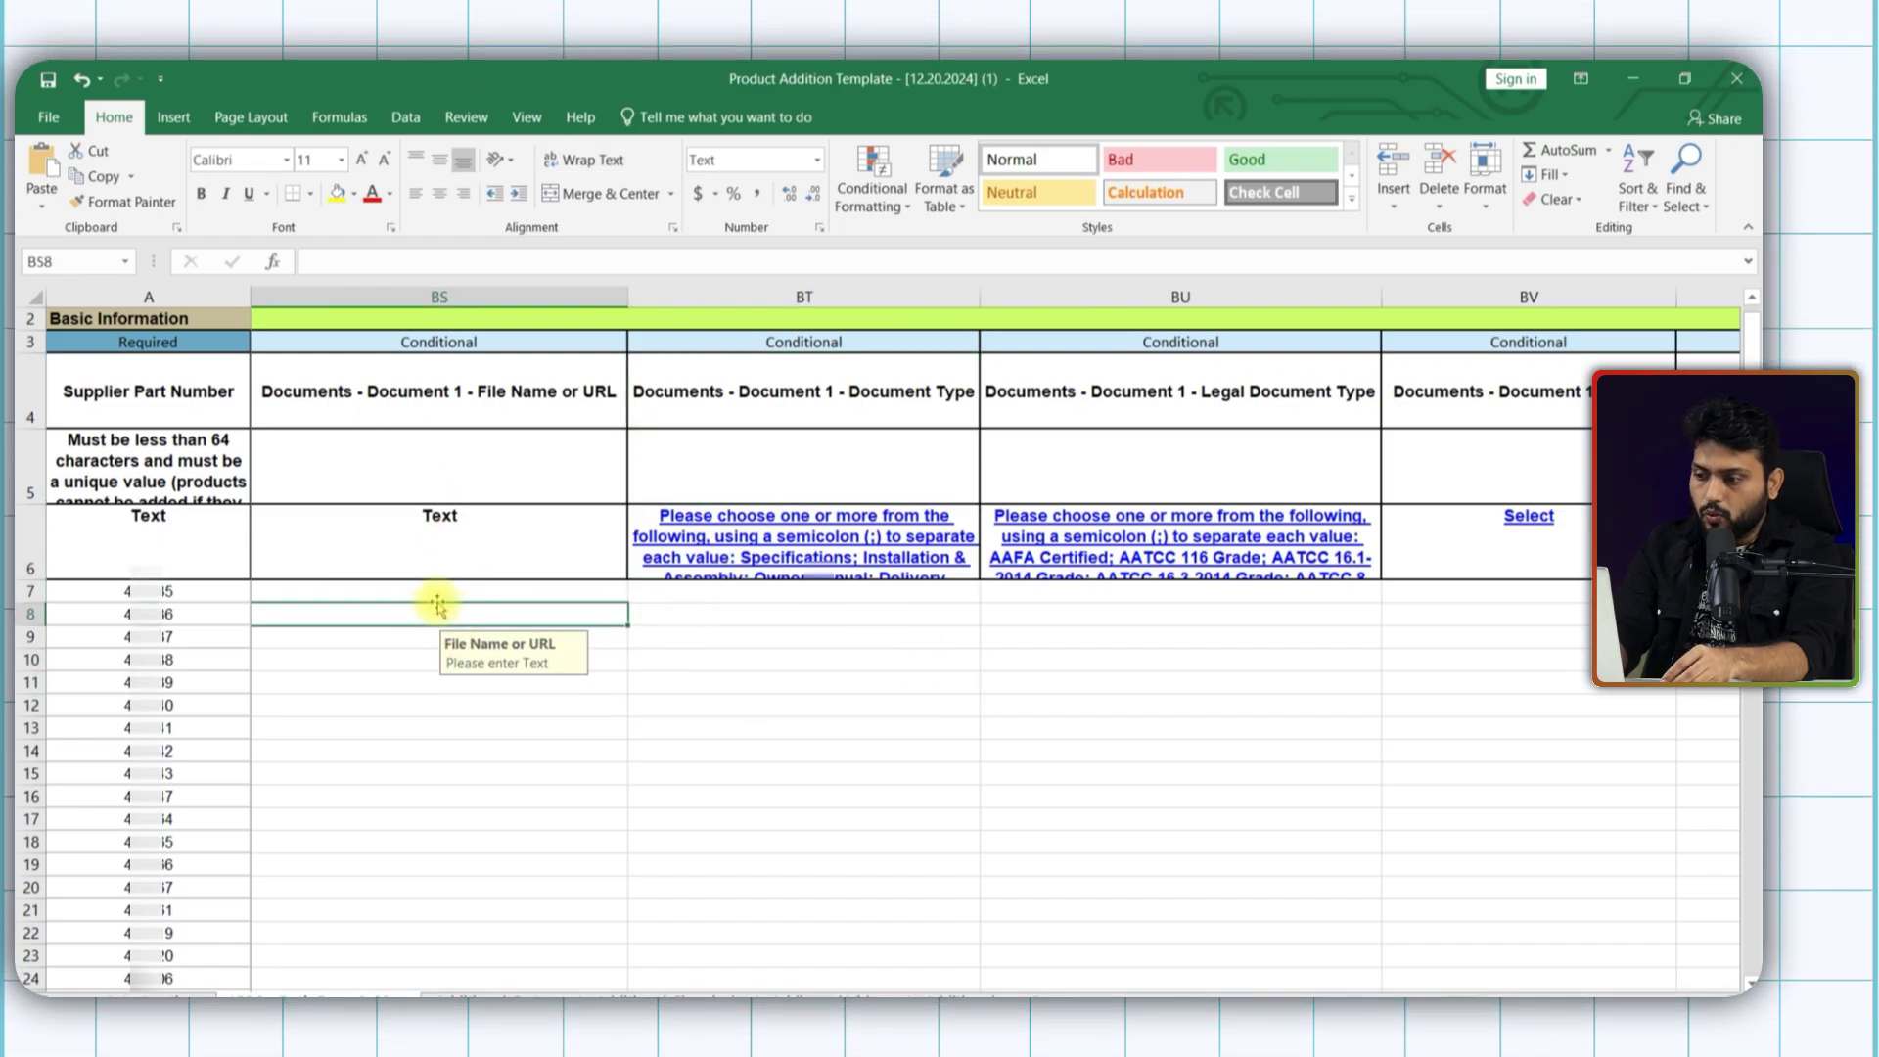
pyautogui.moveTo(465, 591); pyautogui.dragTo(407, 591)
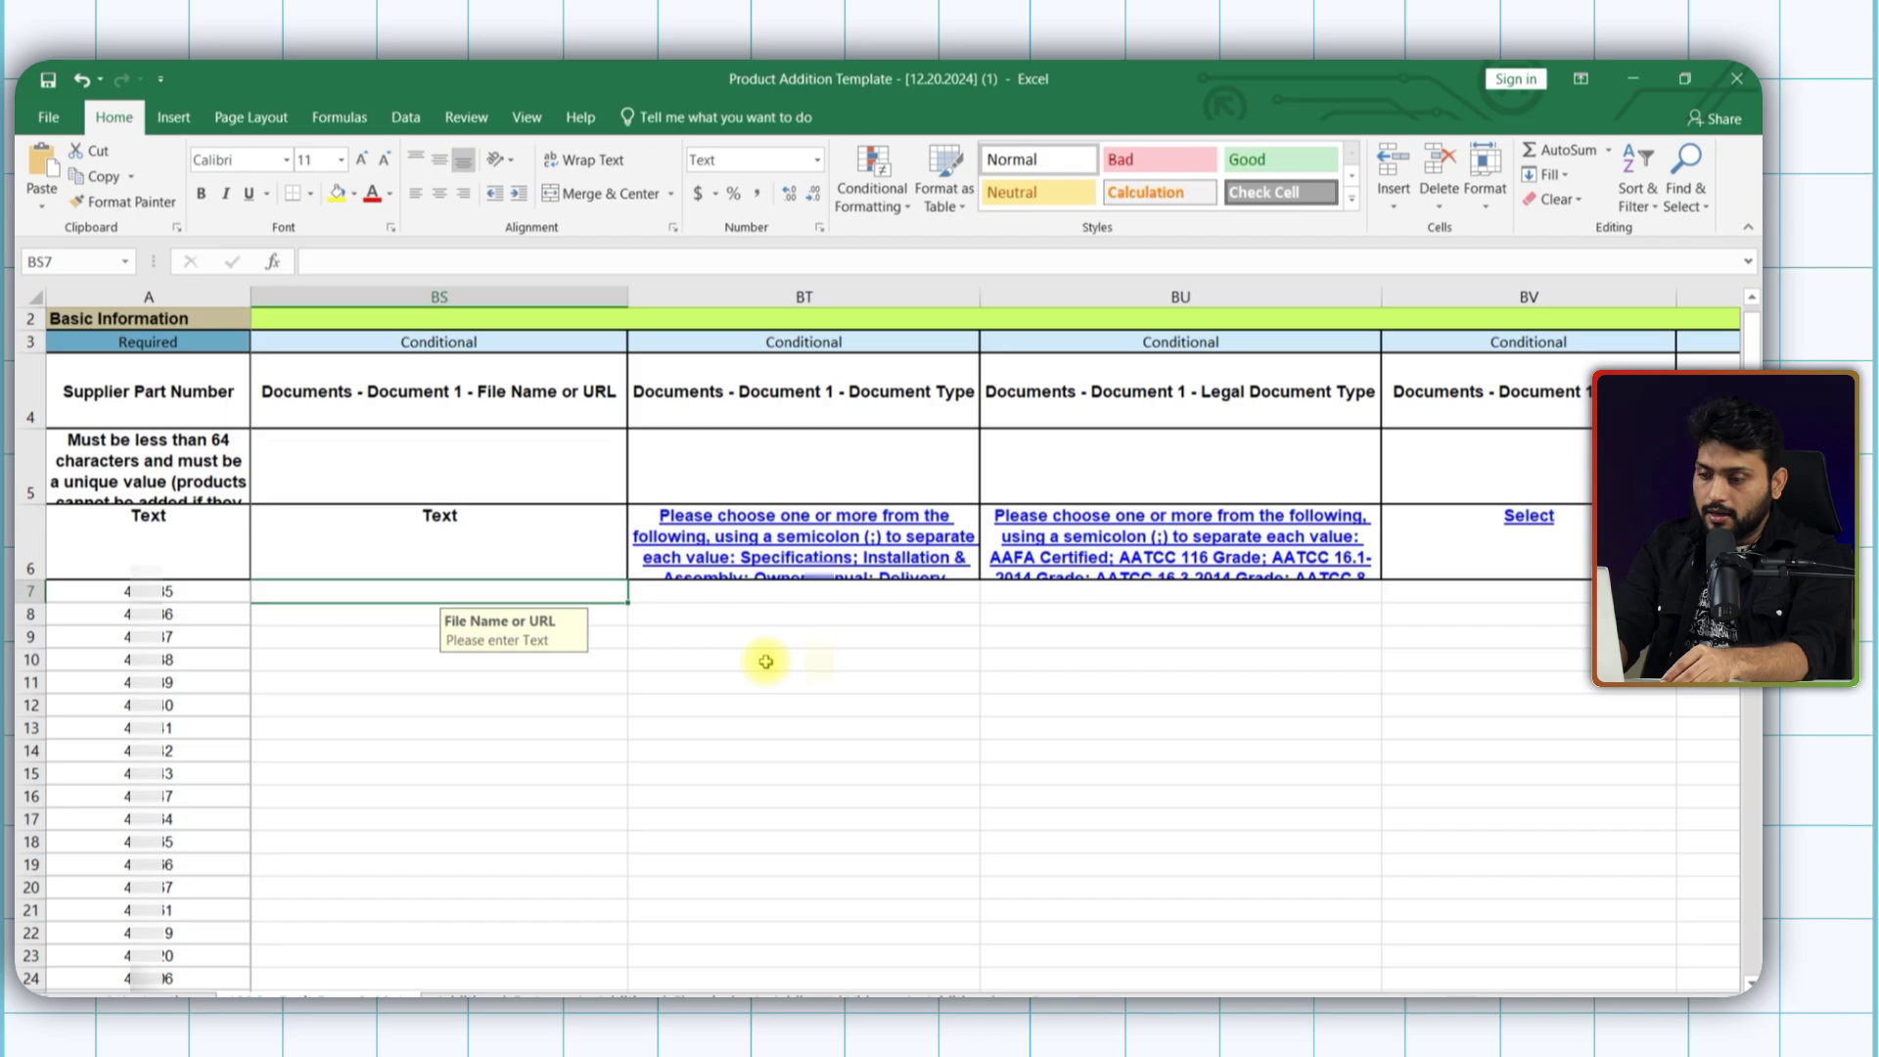
# Set Set / Single to Single Piece in row 7 and fill it down the column.
pyautogui.press('Right')
pyautogui.press('Right')
pyautogui.press('Right')
pyautogui.press('Right')
pyautogui.press('Right')
pyautogui.press('Right')
pyautogui.press('Right')
pyautogui.press('Right')
pyautogui.press('Right')
pyautogui.press('Right')
pyautogui.press('Right')
pyautogui.press('Right')
pyautogui.press('Right')
pyautogui.press('Right')
pyautogui.press('Right')
pyautogui.press('Right')
pyautogui.press('Right')
pyautogui.press('Right')
pyautogui.press('Right')
pyautogui.press('Right')
pyautogui.press('Right')
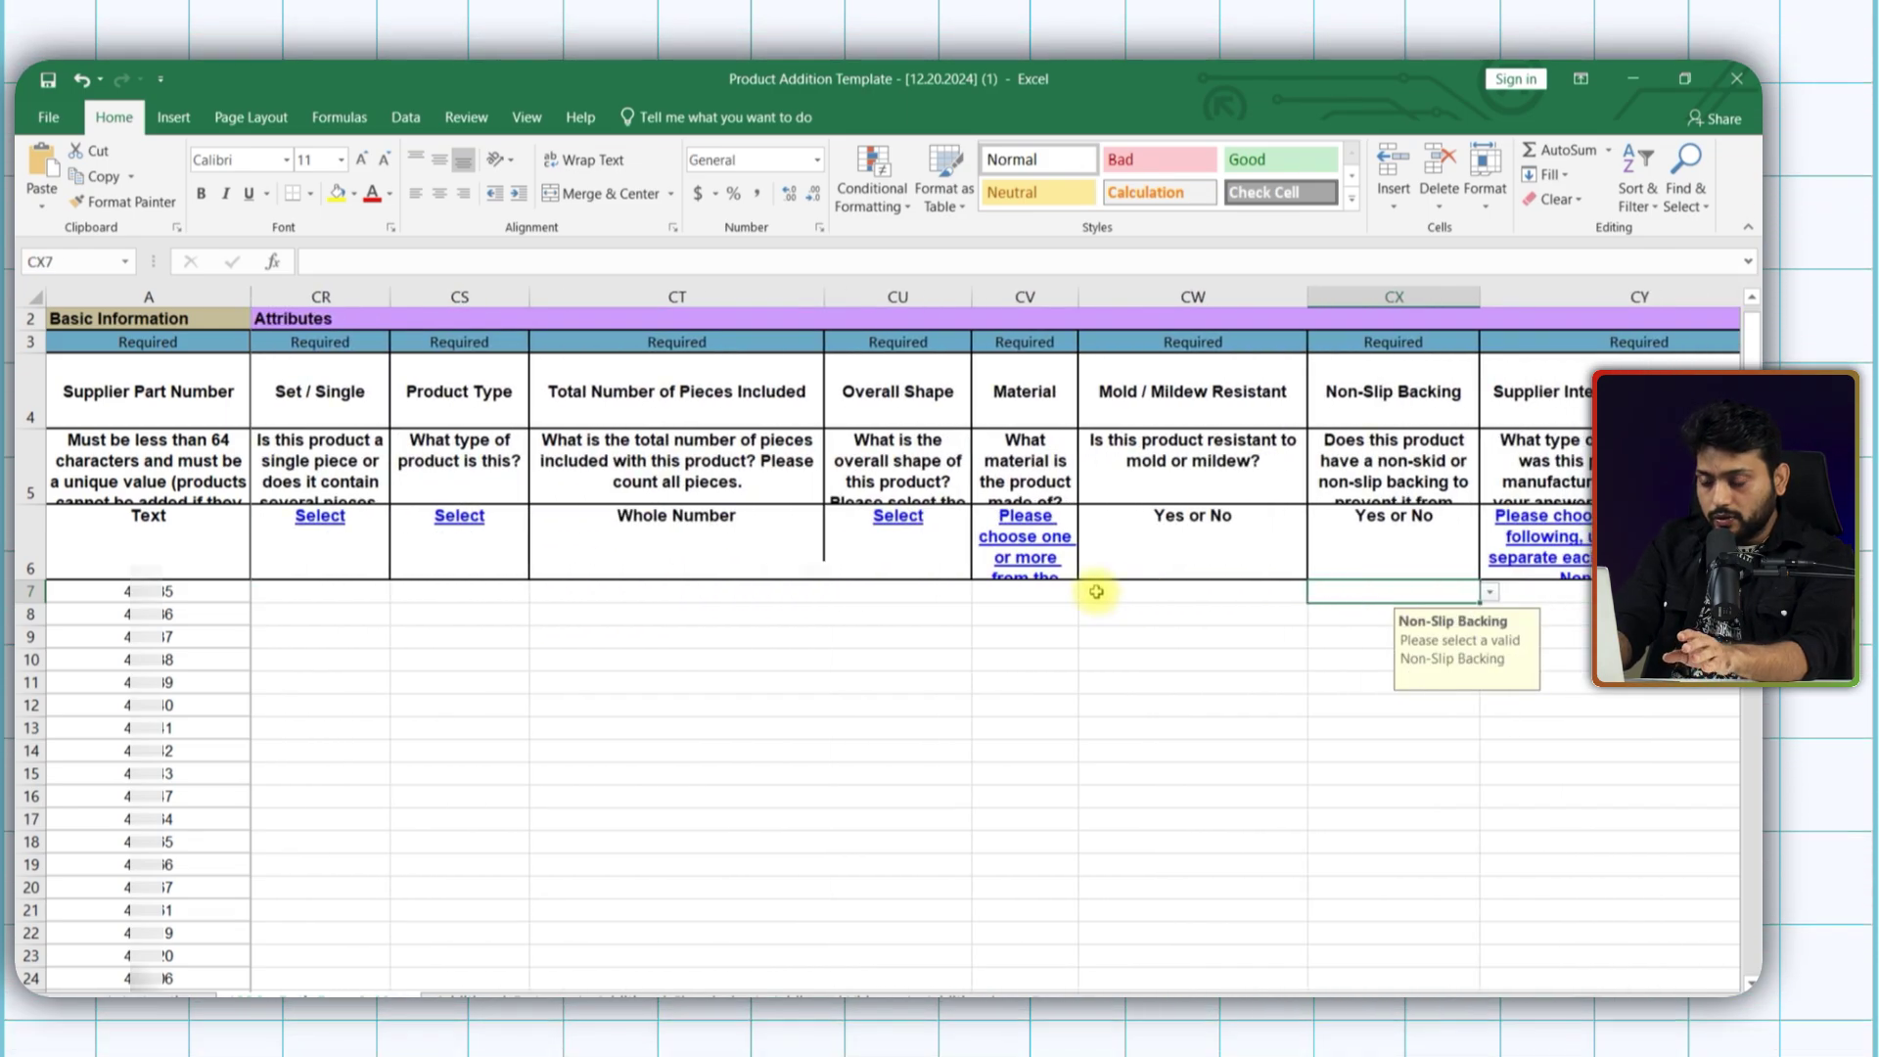
pyautogui.hscroll(1, 666, 585)
pyautogui.press('Left')
pyautogui.press('Left')
pyautogui.press('Left')
pyautogui.press('Left')
pyautogui.press('Left')
pyautogui.press('Left')
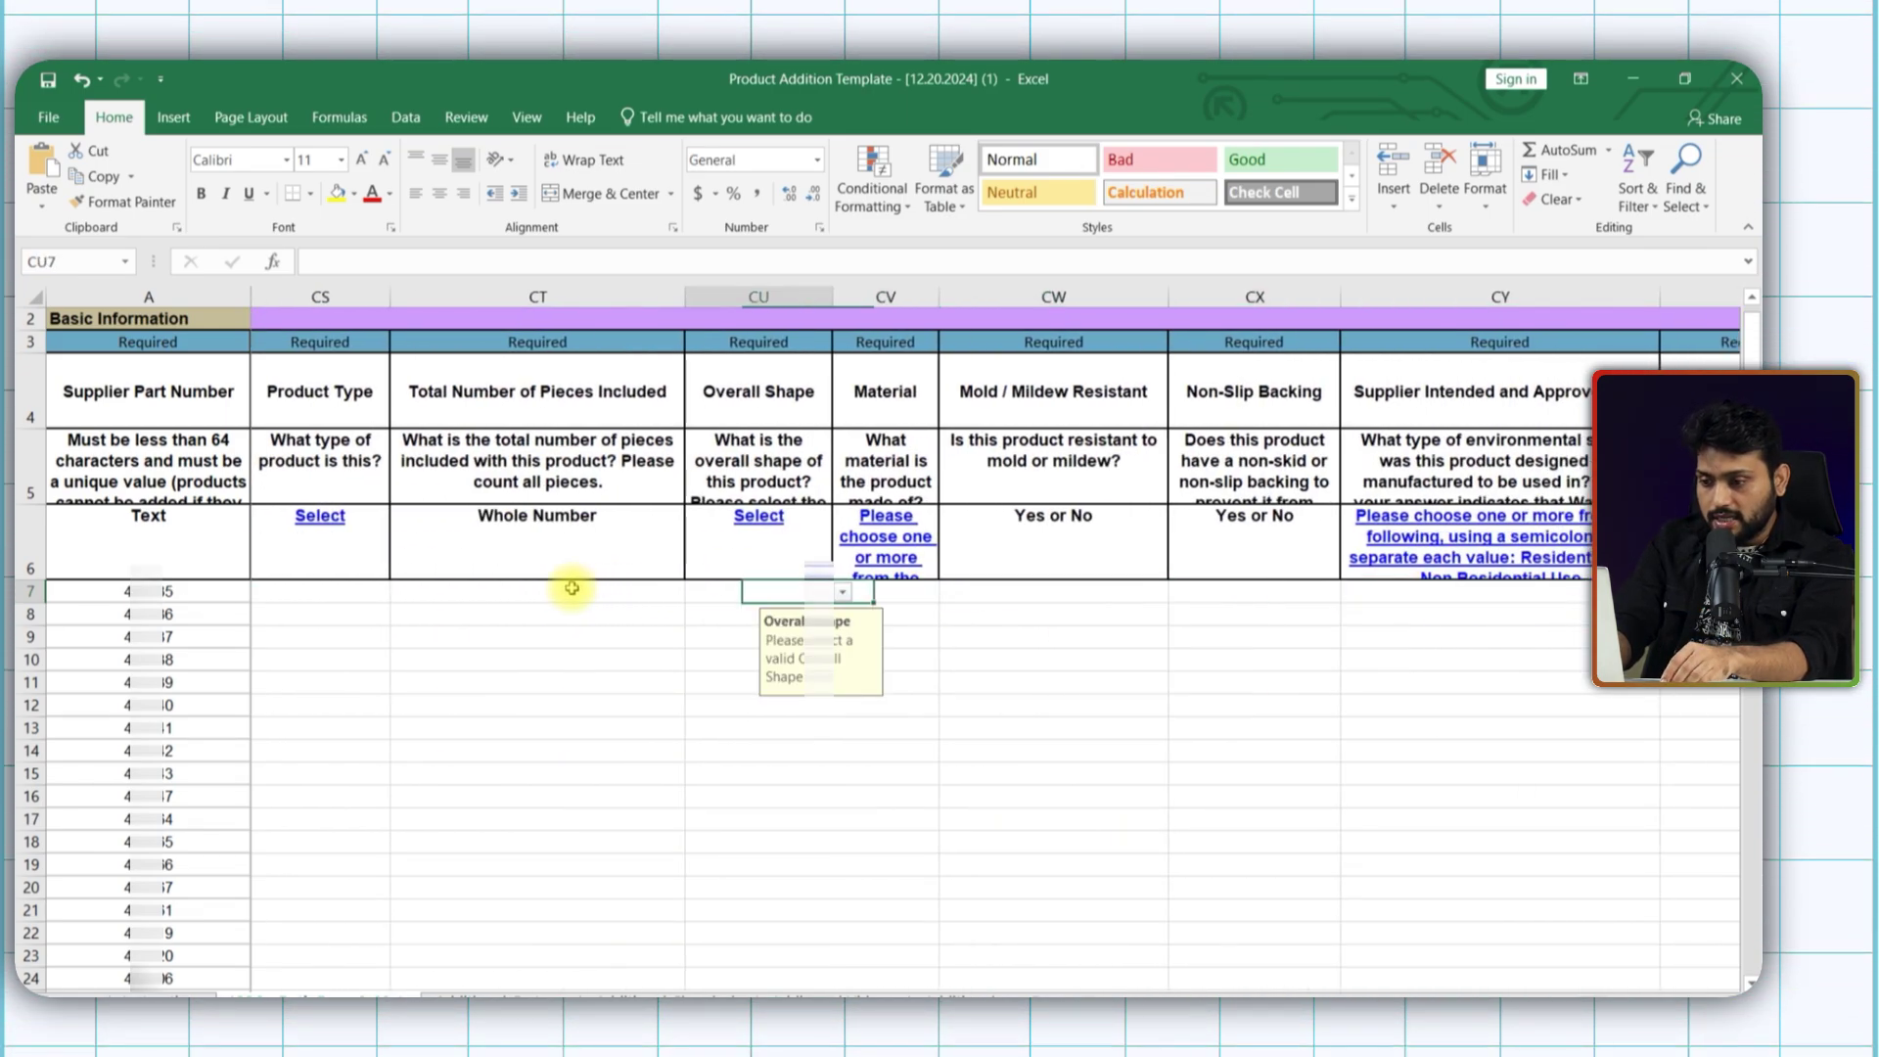
pyautogui.hotkey('alt', 'Down')
pyautogui.click(662, 624)
pyautogui.doubleClick(700, 601)
# Choose Bath Mat as the product type and enter Rexin as the material.
pyautogui.press('Right')
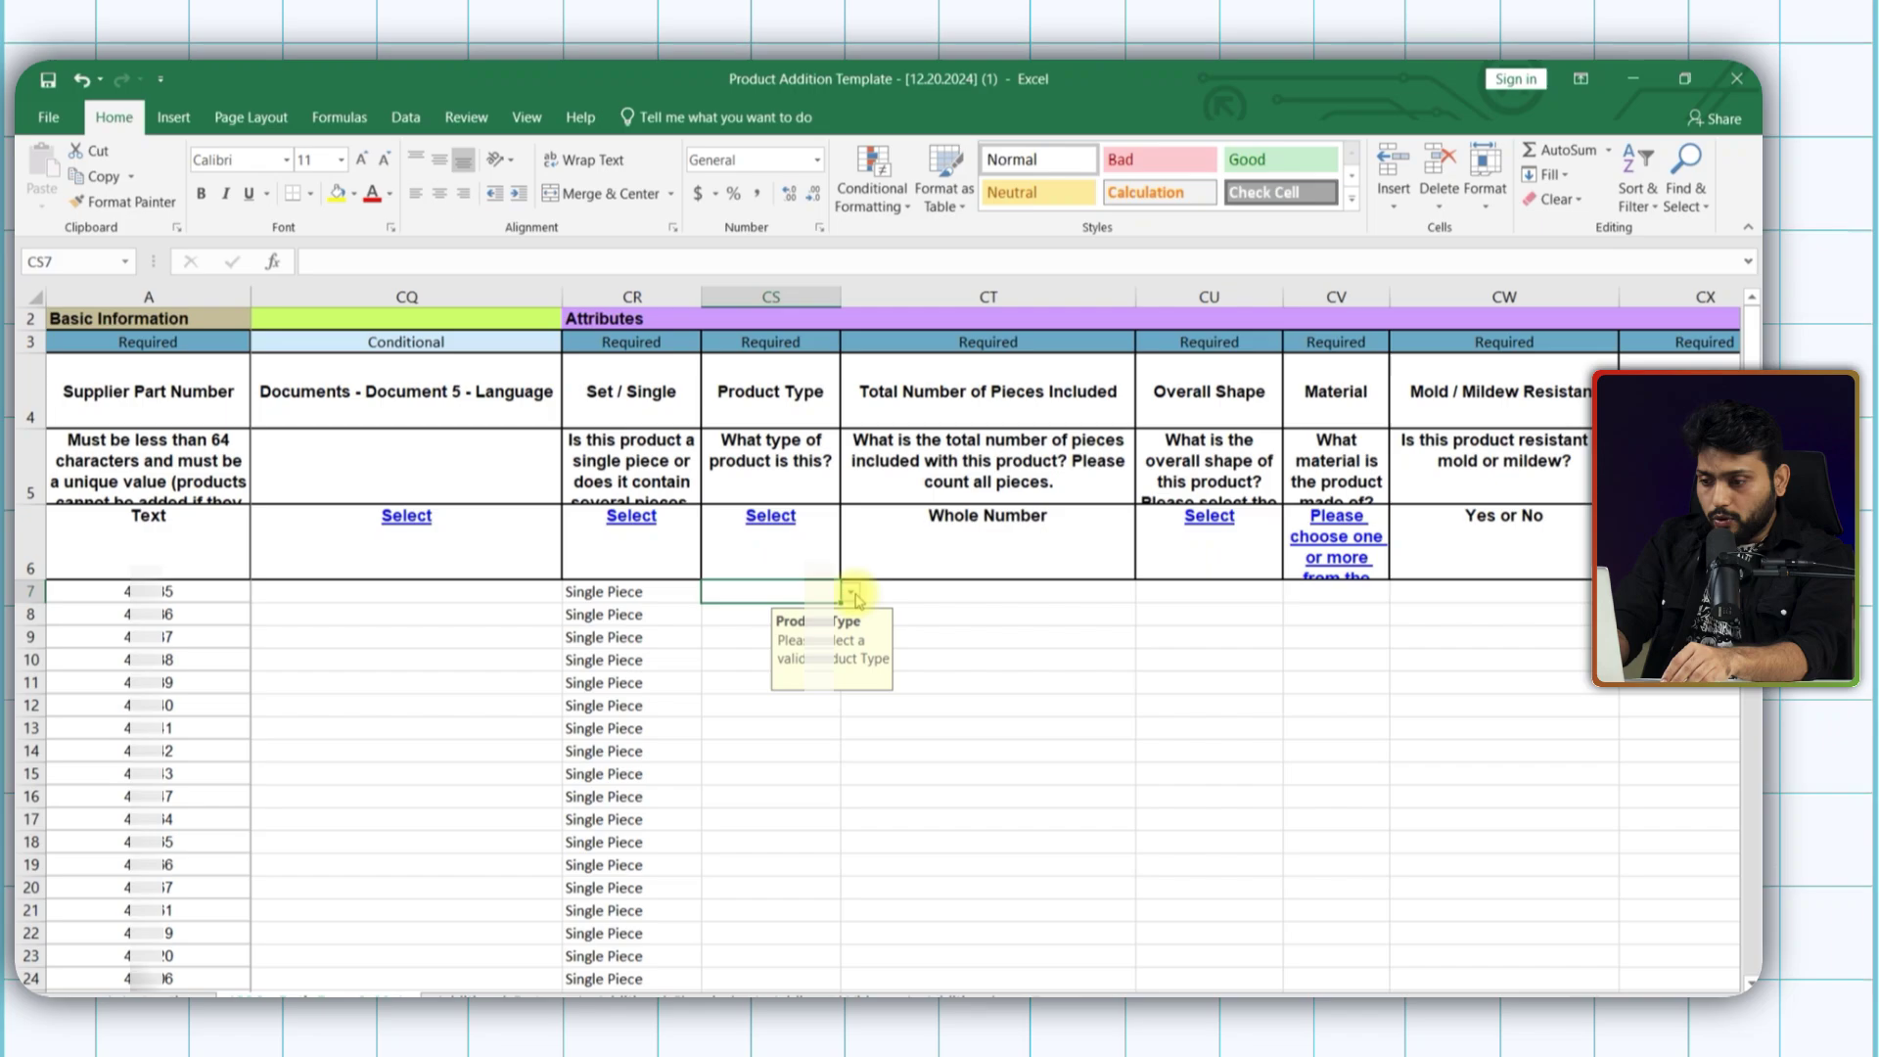
pyautogui.hotkey('alt', 'Down')
pyautogui.click(734, 618)
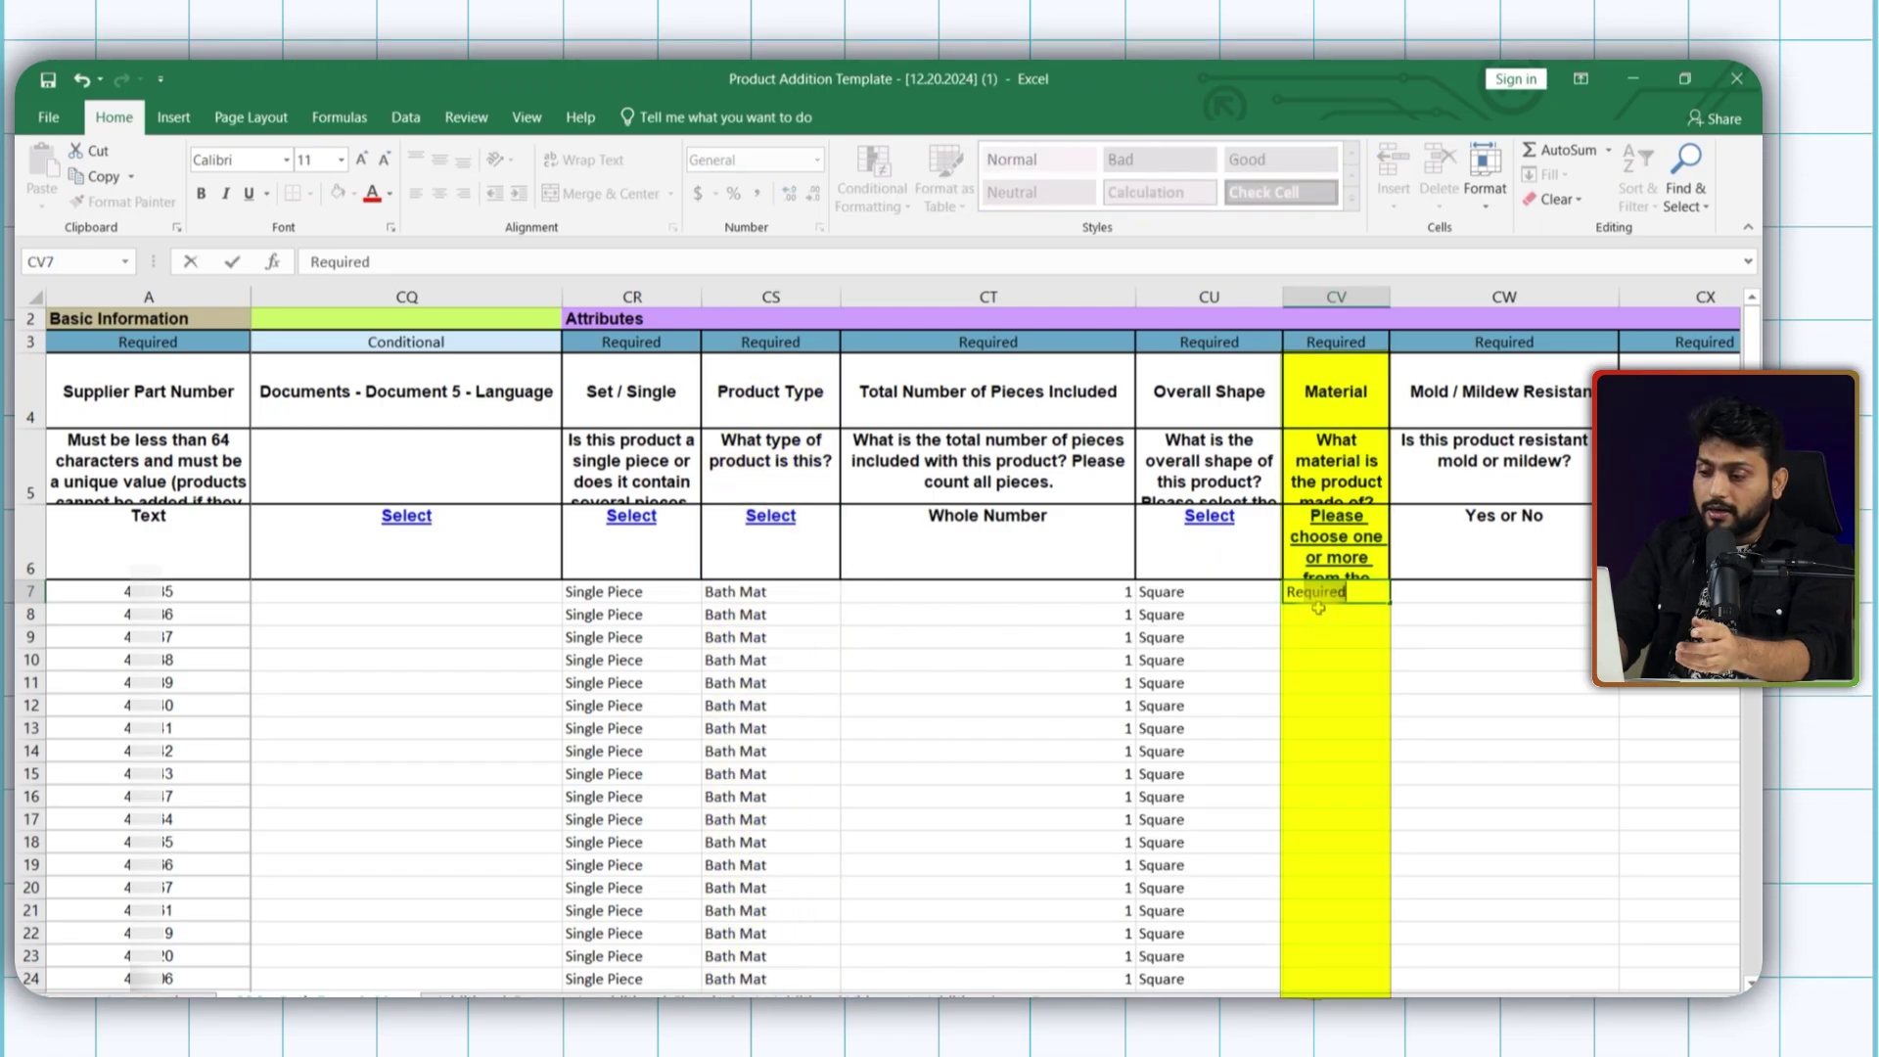
pyautogui.write('Rexin')
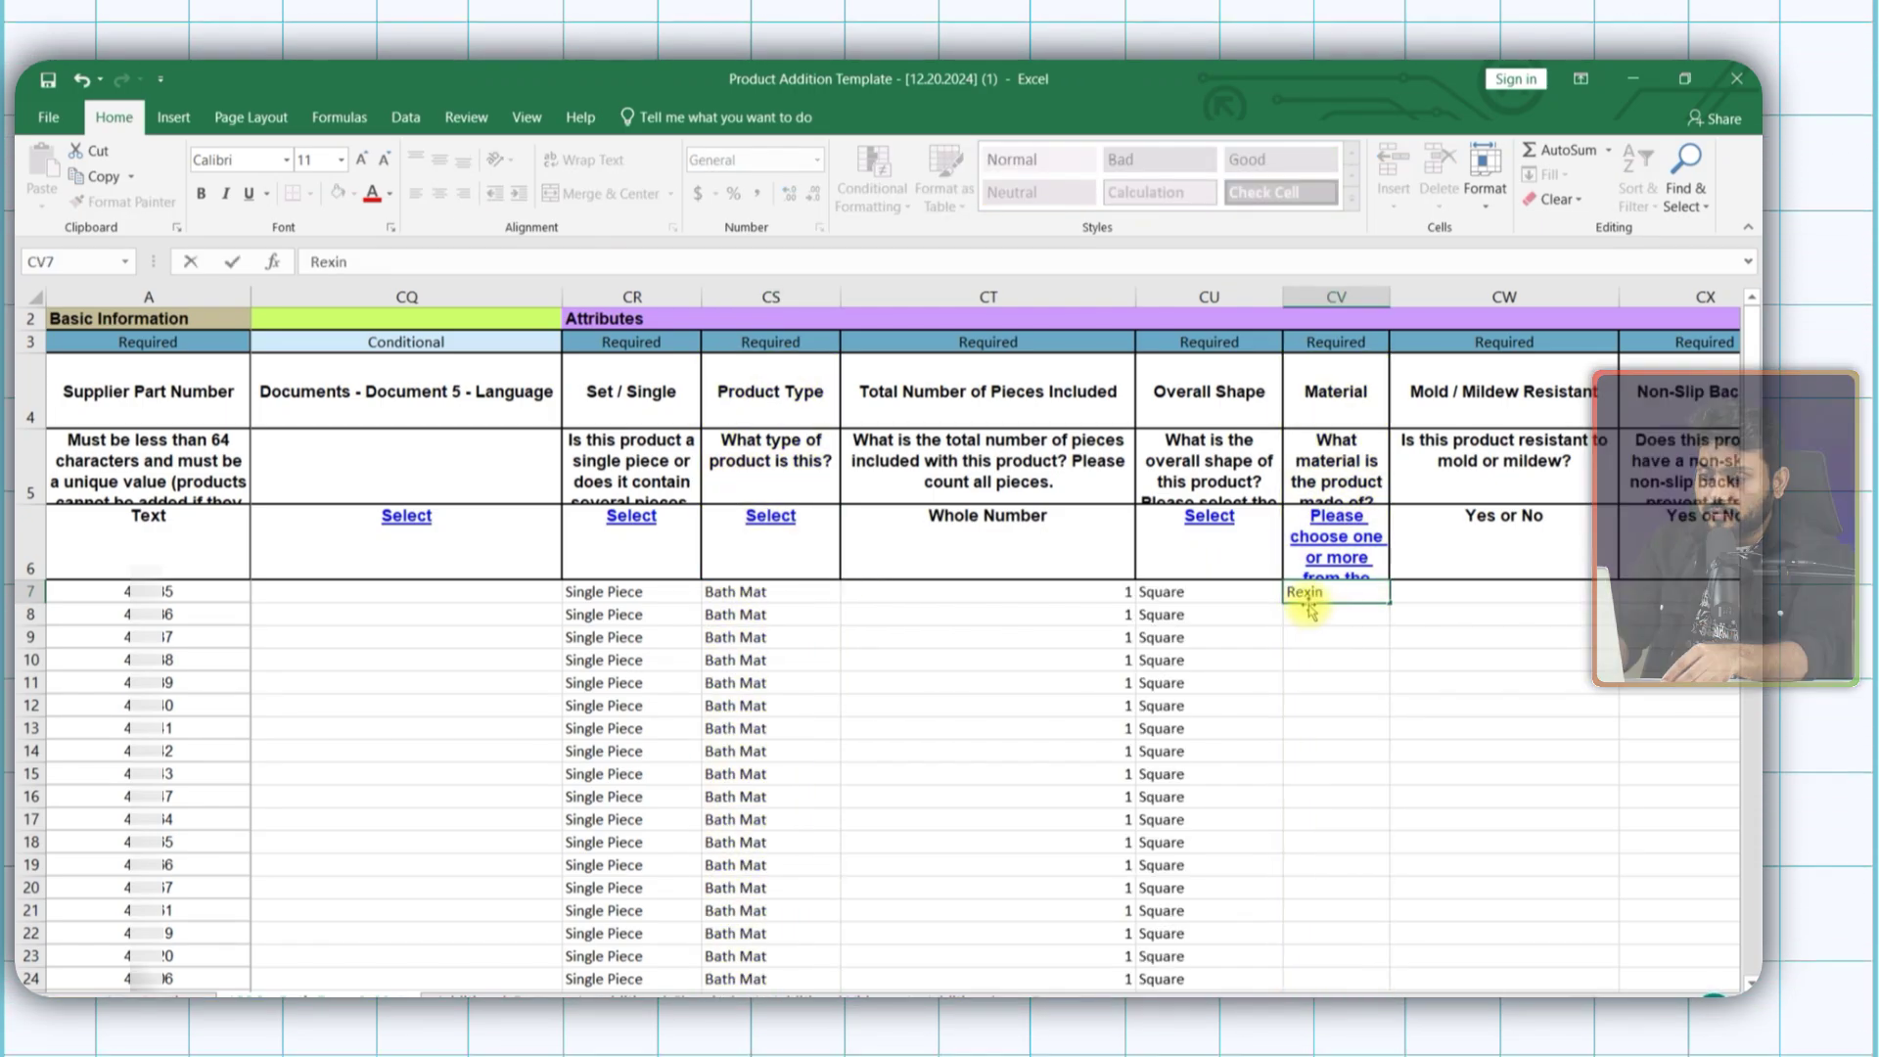
pyautogui.press('Return')
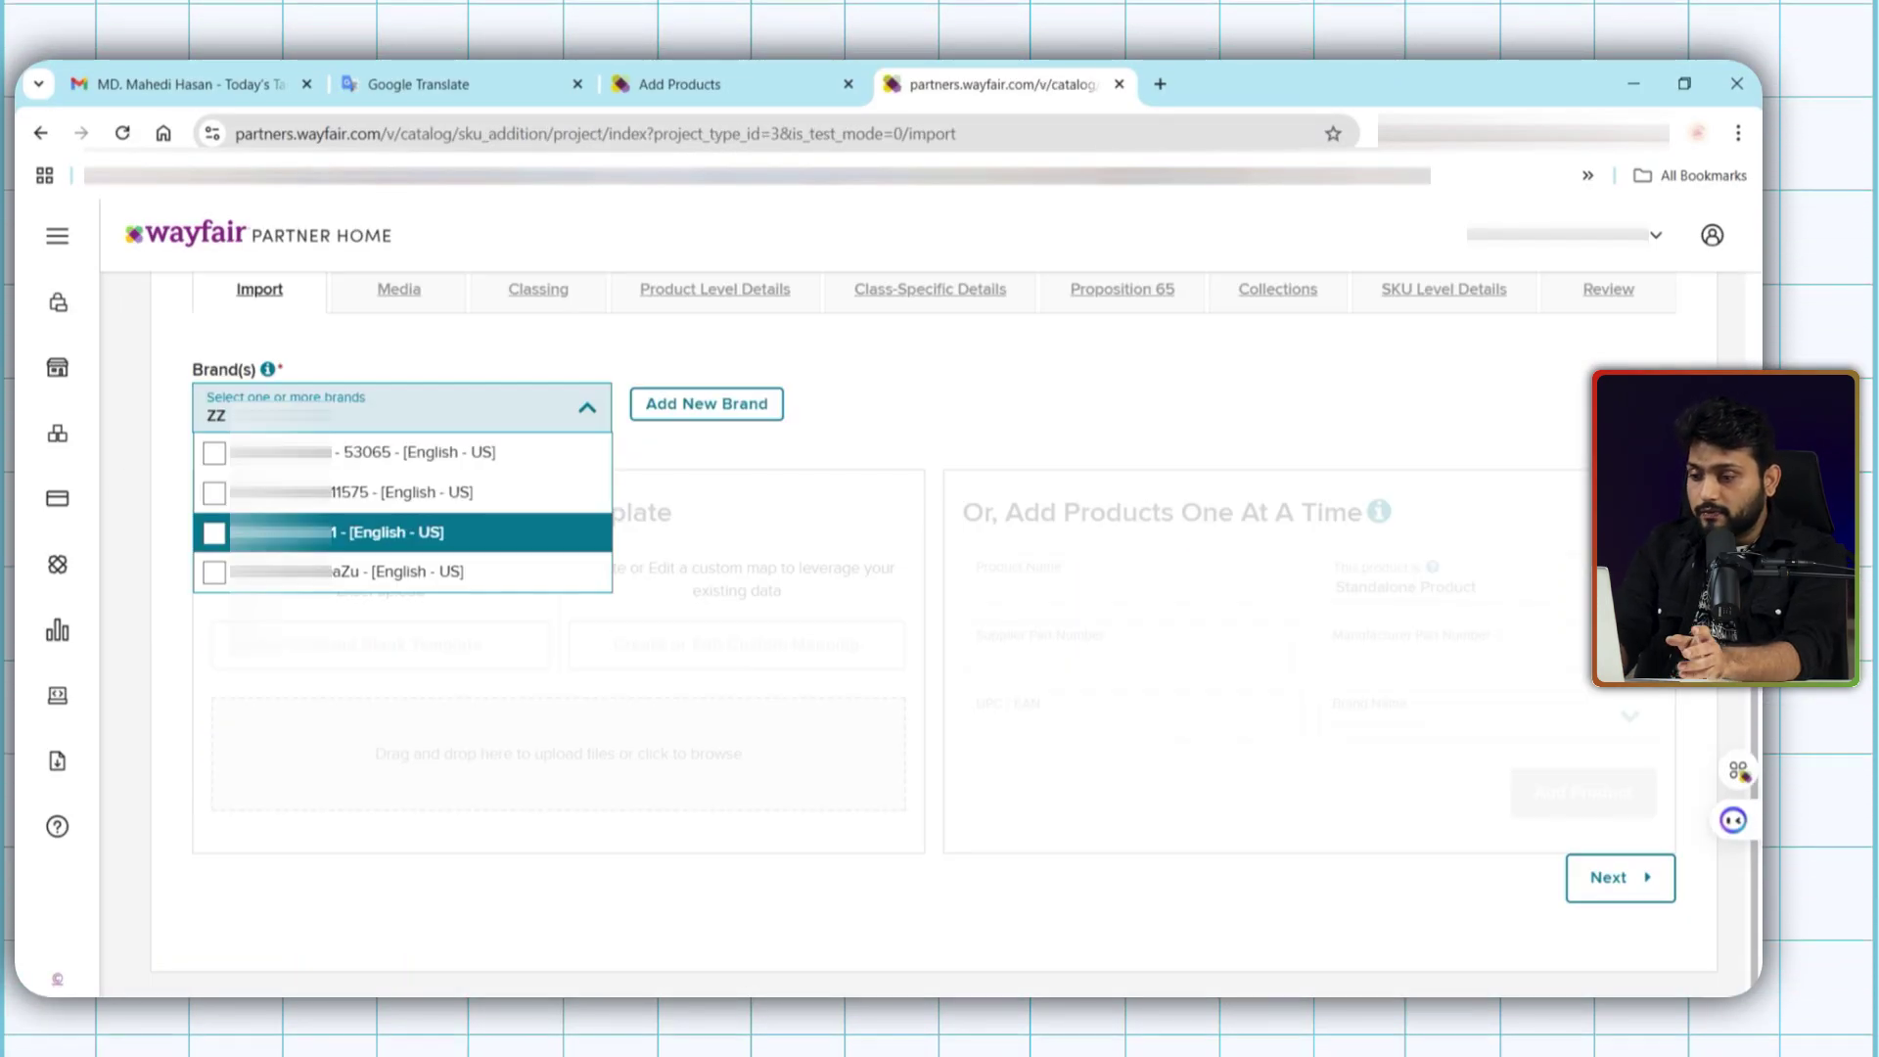
# Confirm the project brand and download the blank Product Sheet Only spec sheet.
pyautogui.press('Return')
pyautogui.press('Escape')
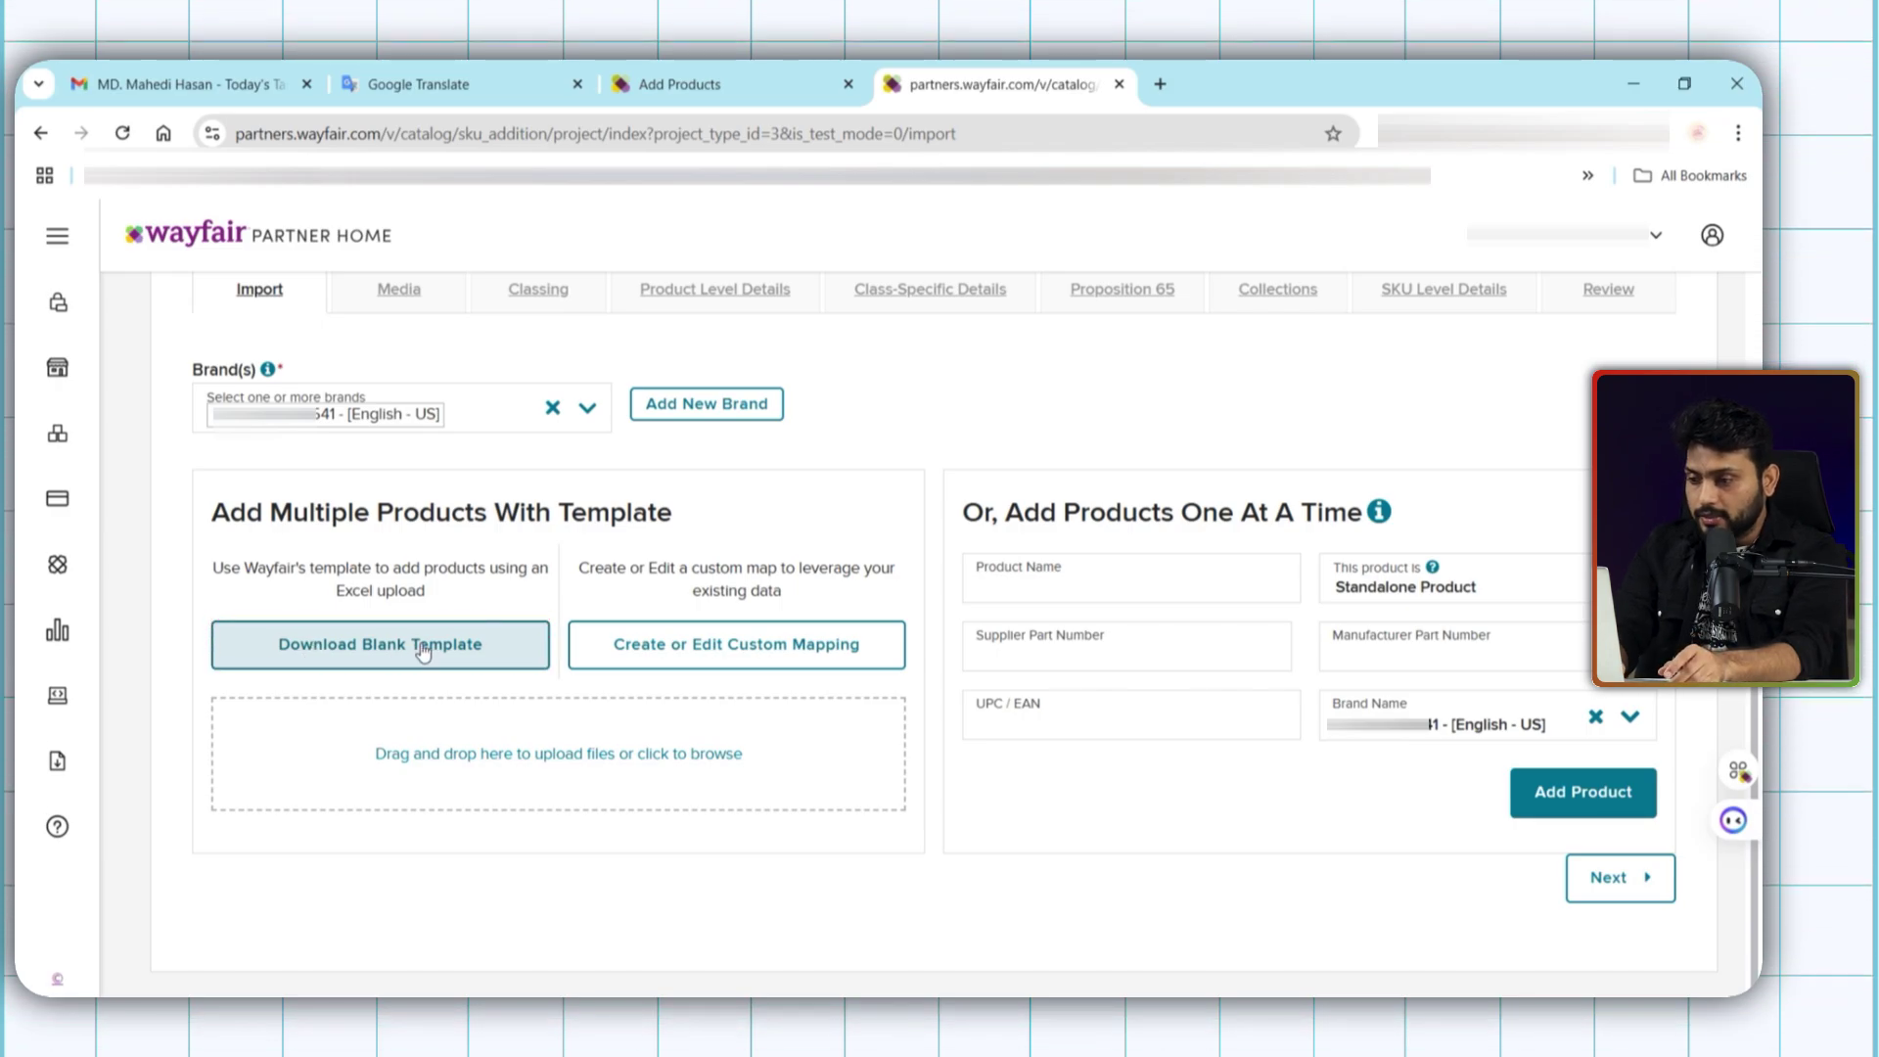
pyautogui.click(320, 662)
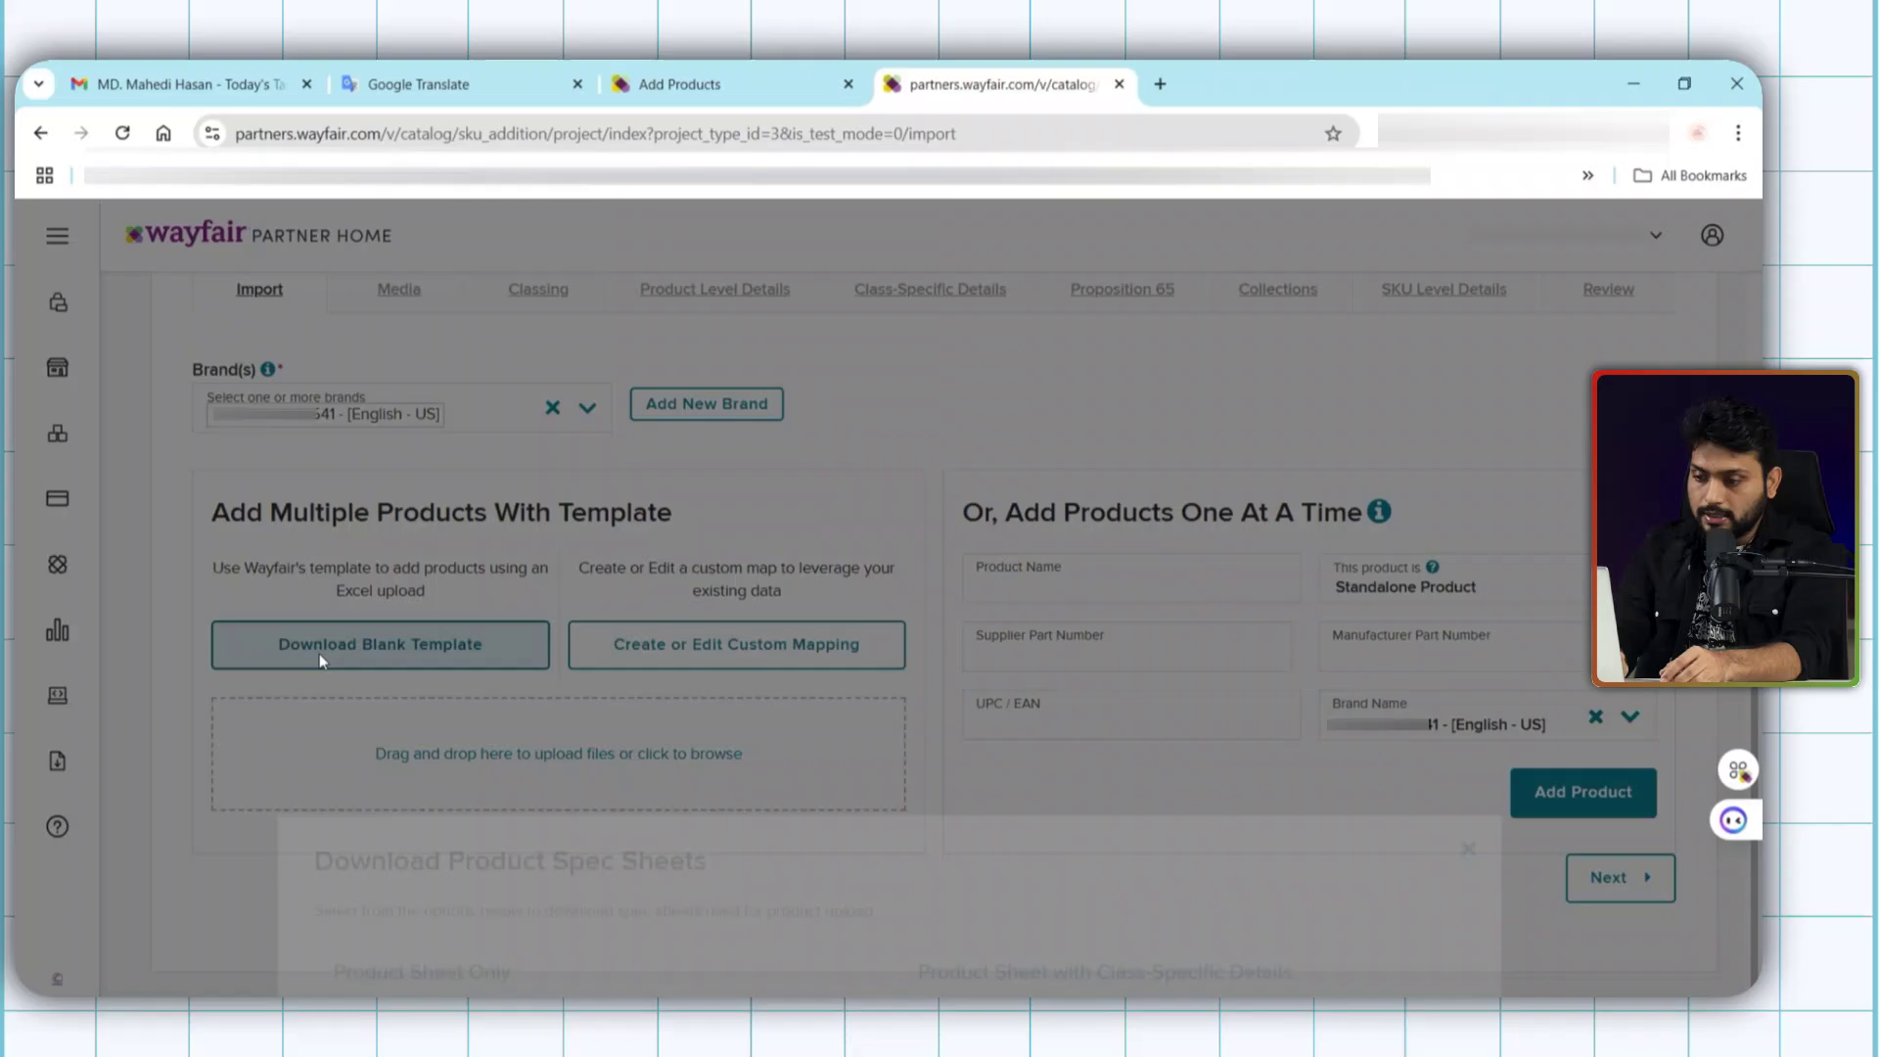
pyautogui.click(612, 655)
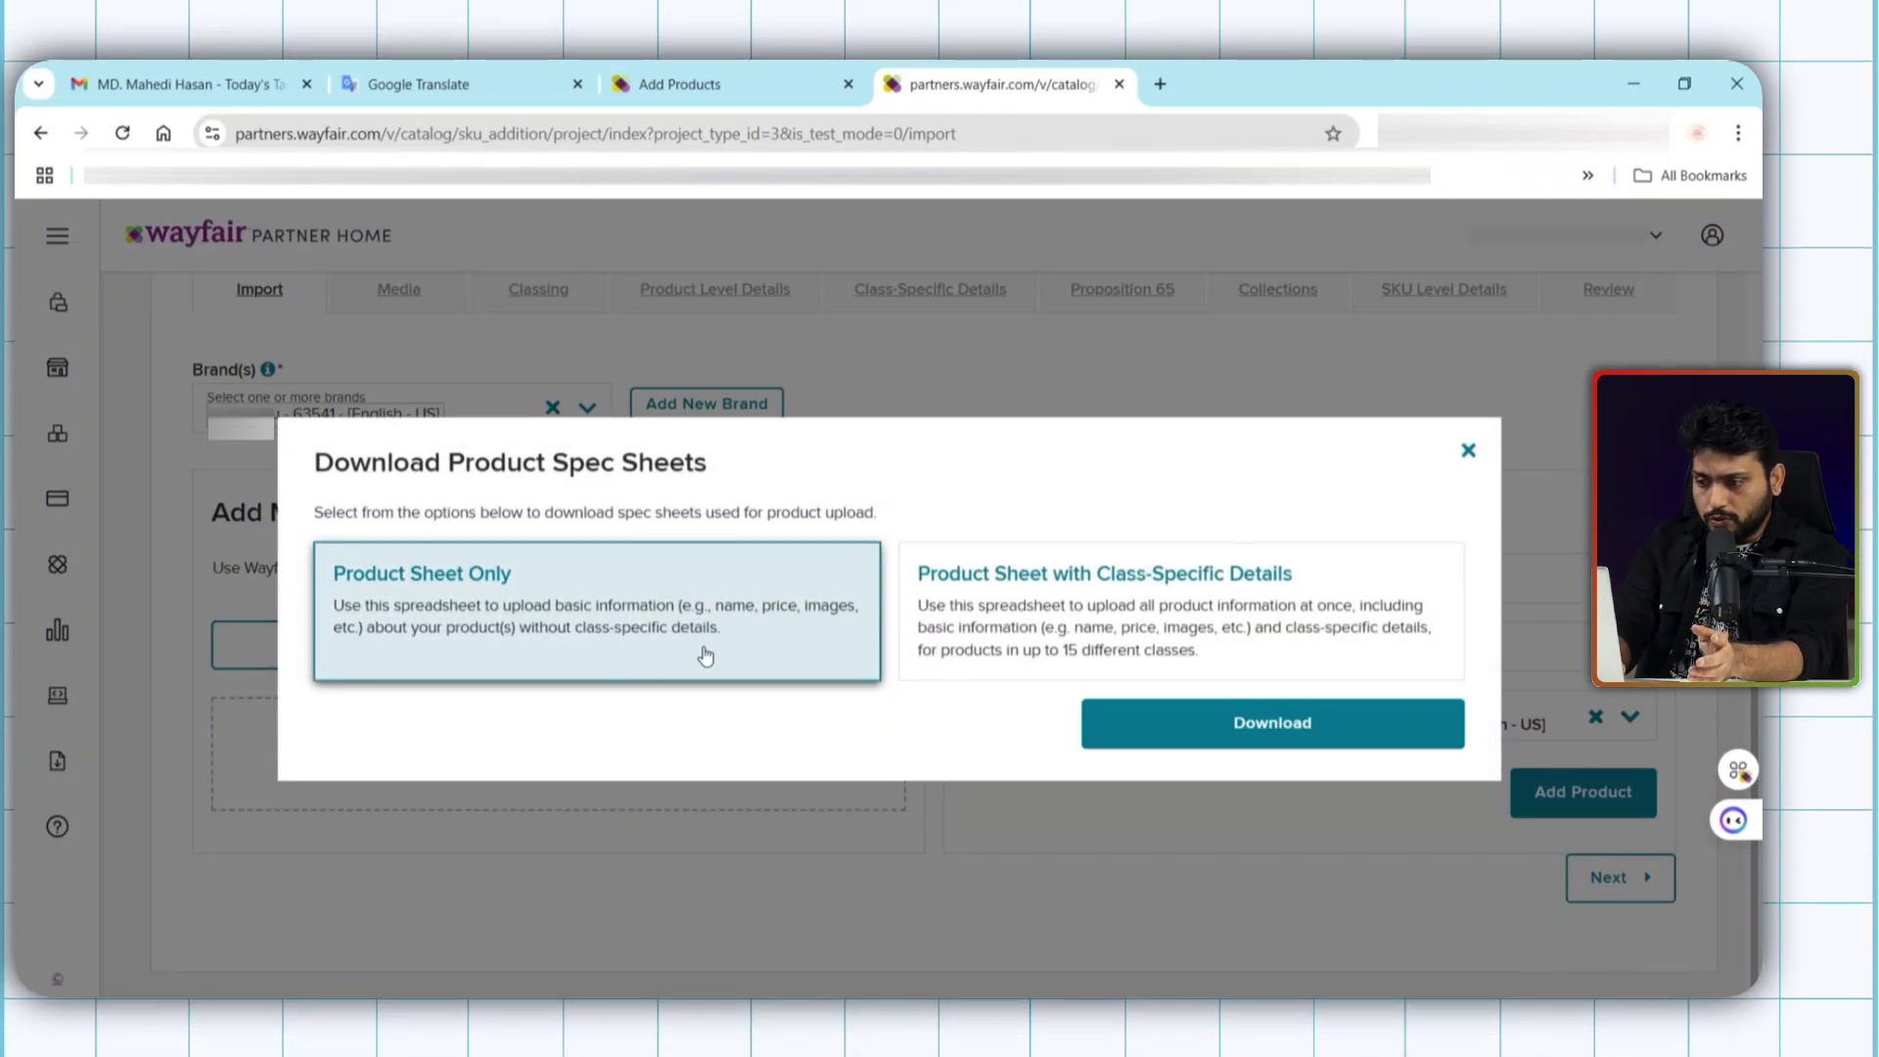
pyautogui.click(1019, 616)
pyautogui.click(675, 578)
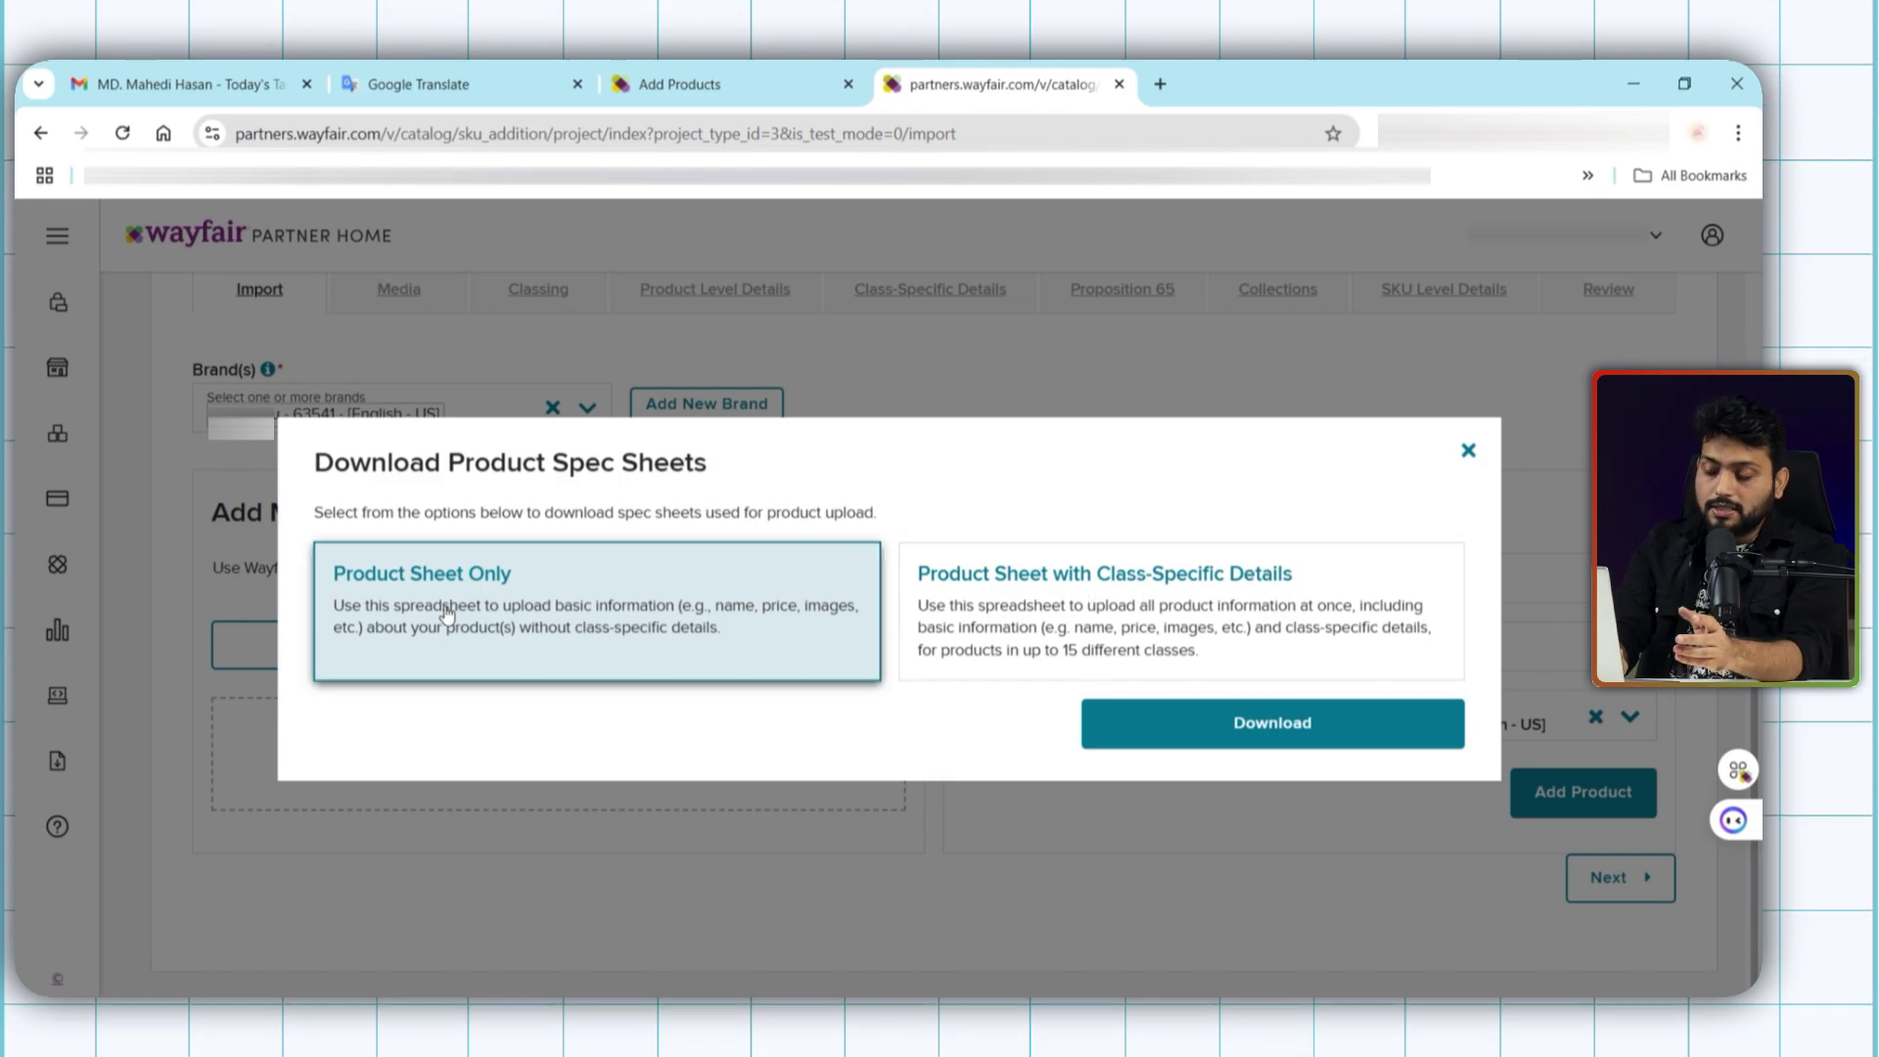
pyautogui.click(1111, 730)
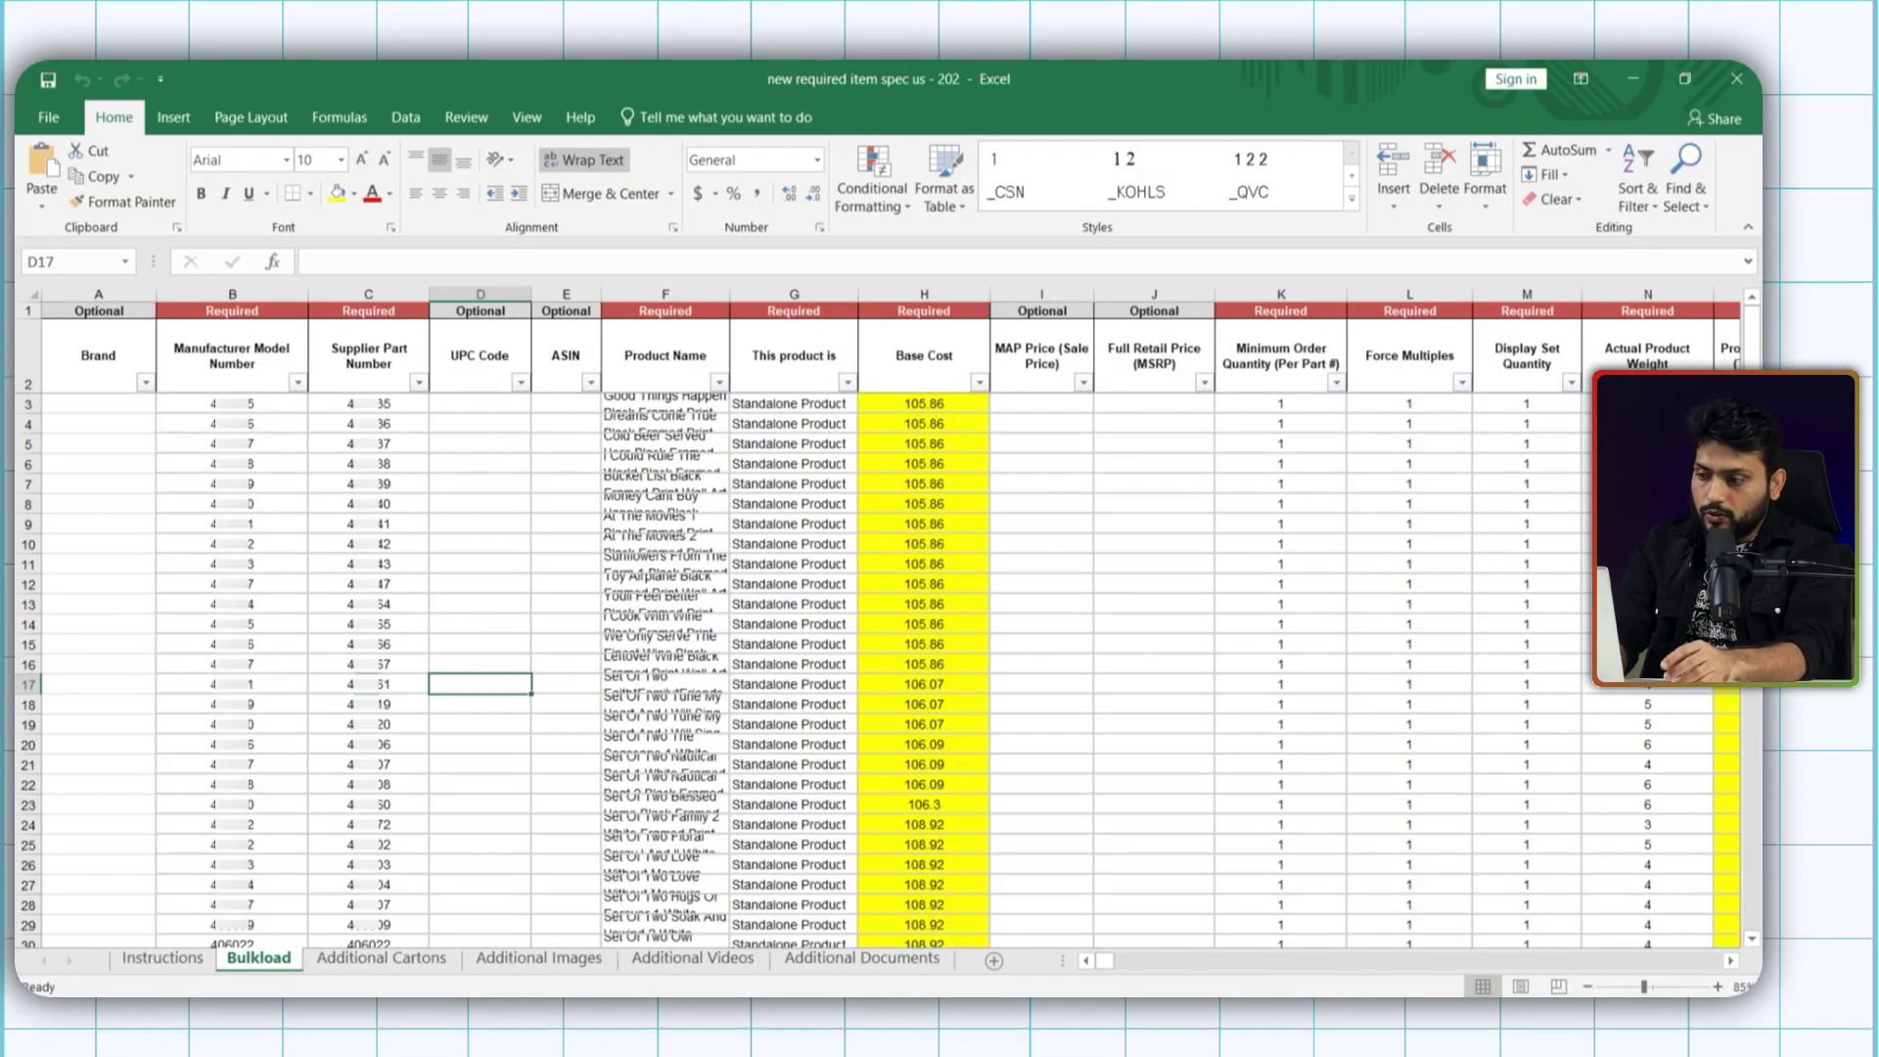
# Check the Manufacturer Model Number column and the Supplier Part Number and Product Name headers.
pyautogui.click(232, 403)
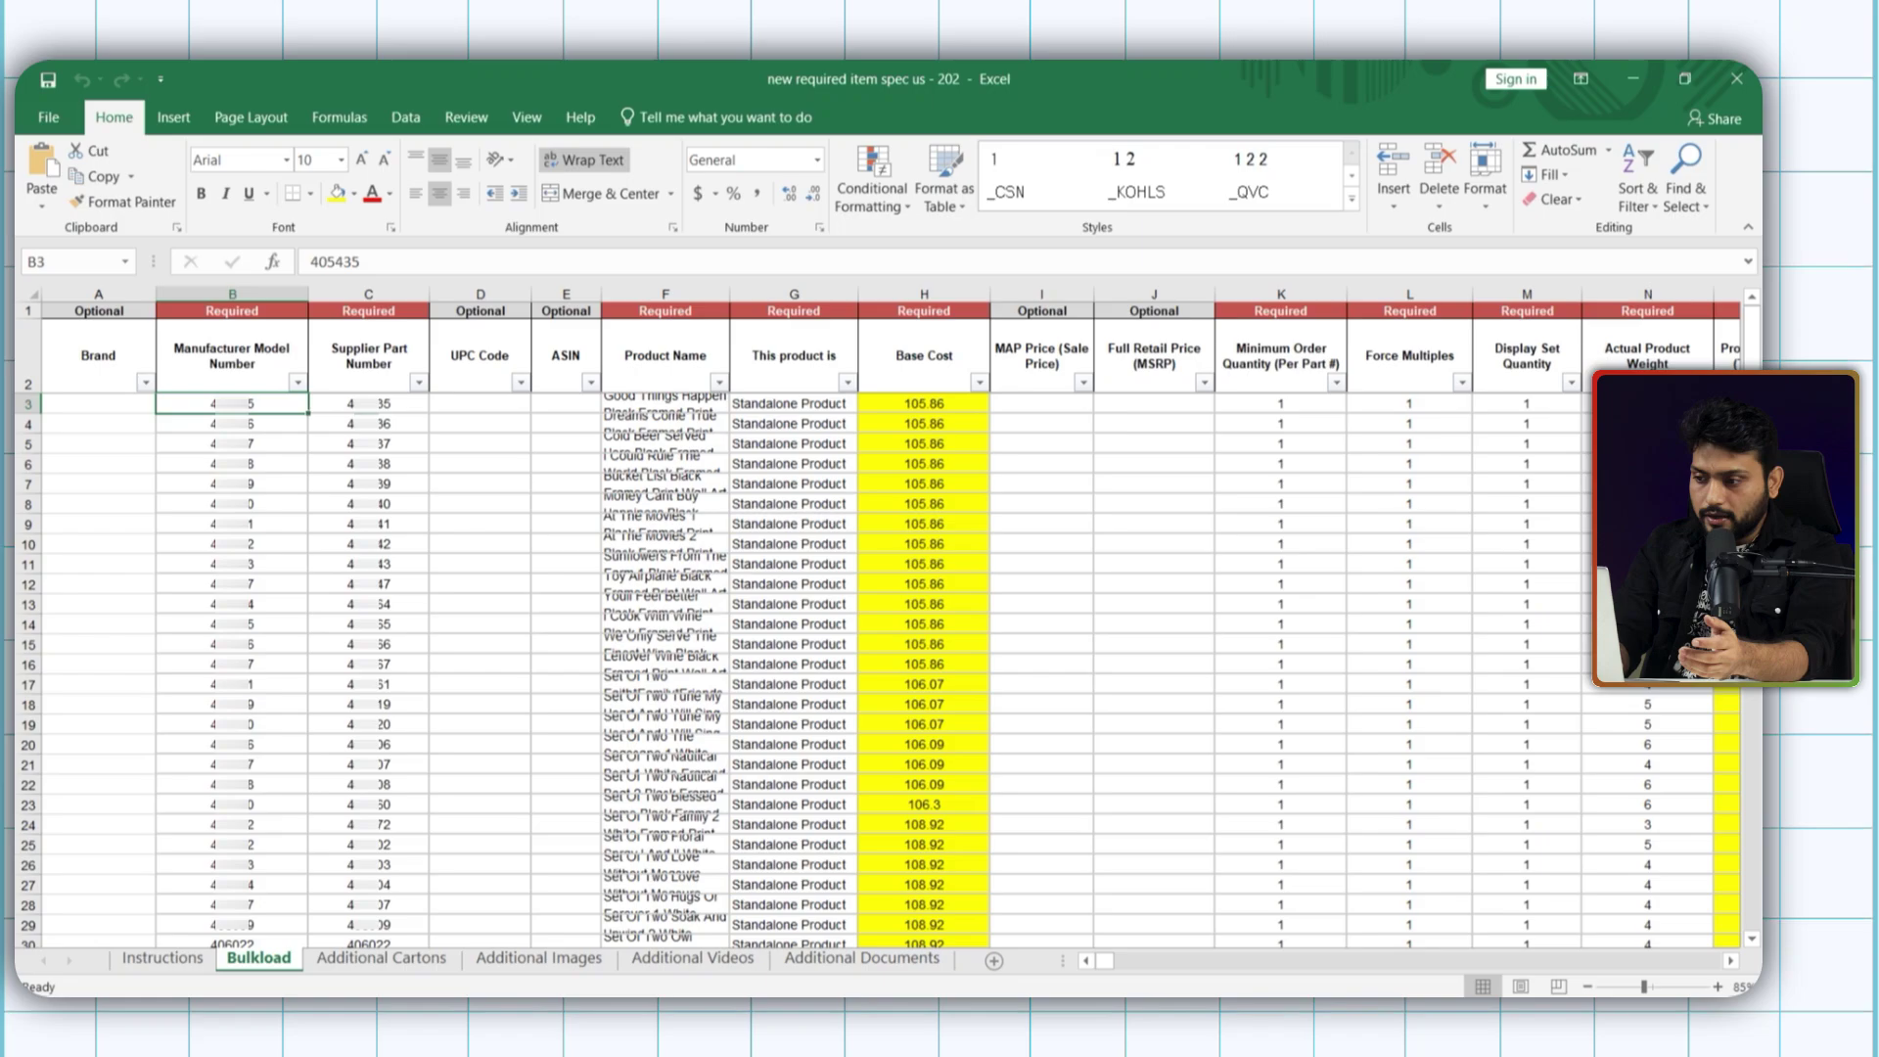
pyautogui.hotkey('ctrl', 'shift', 'Down')
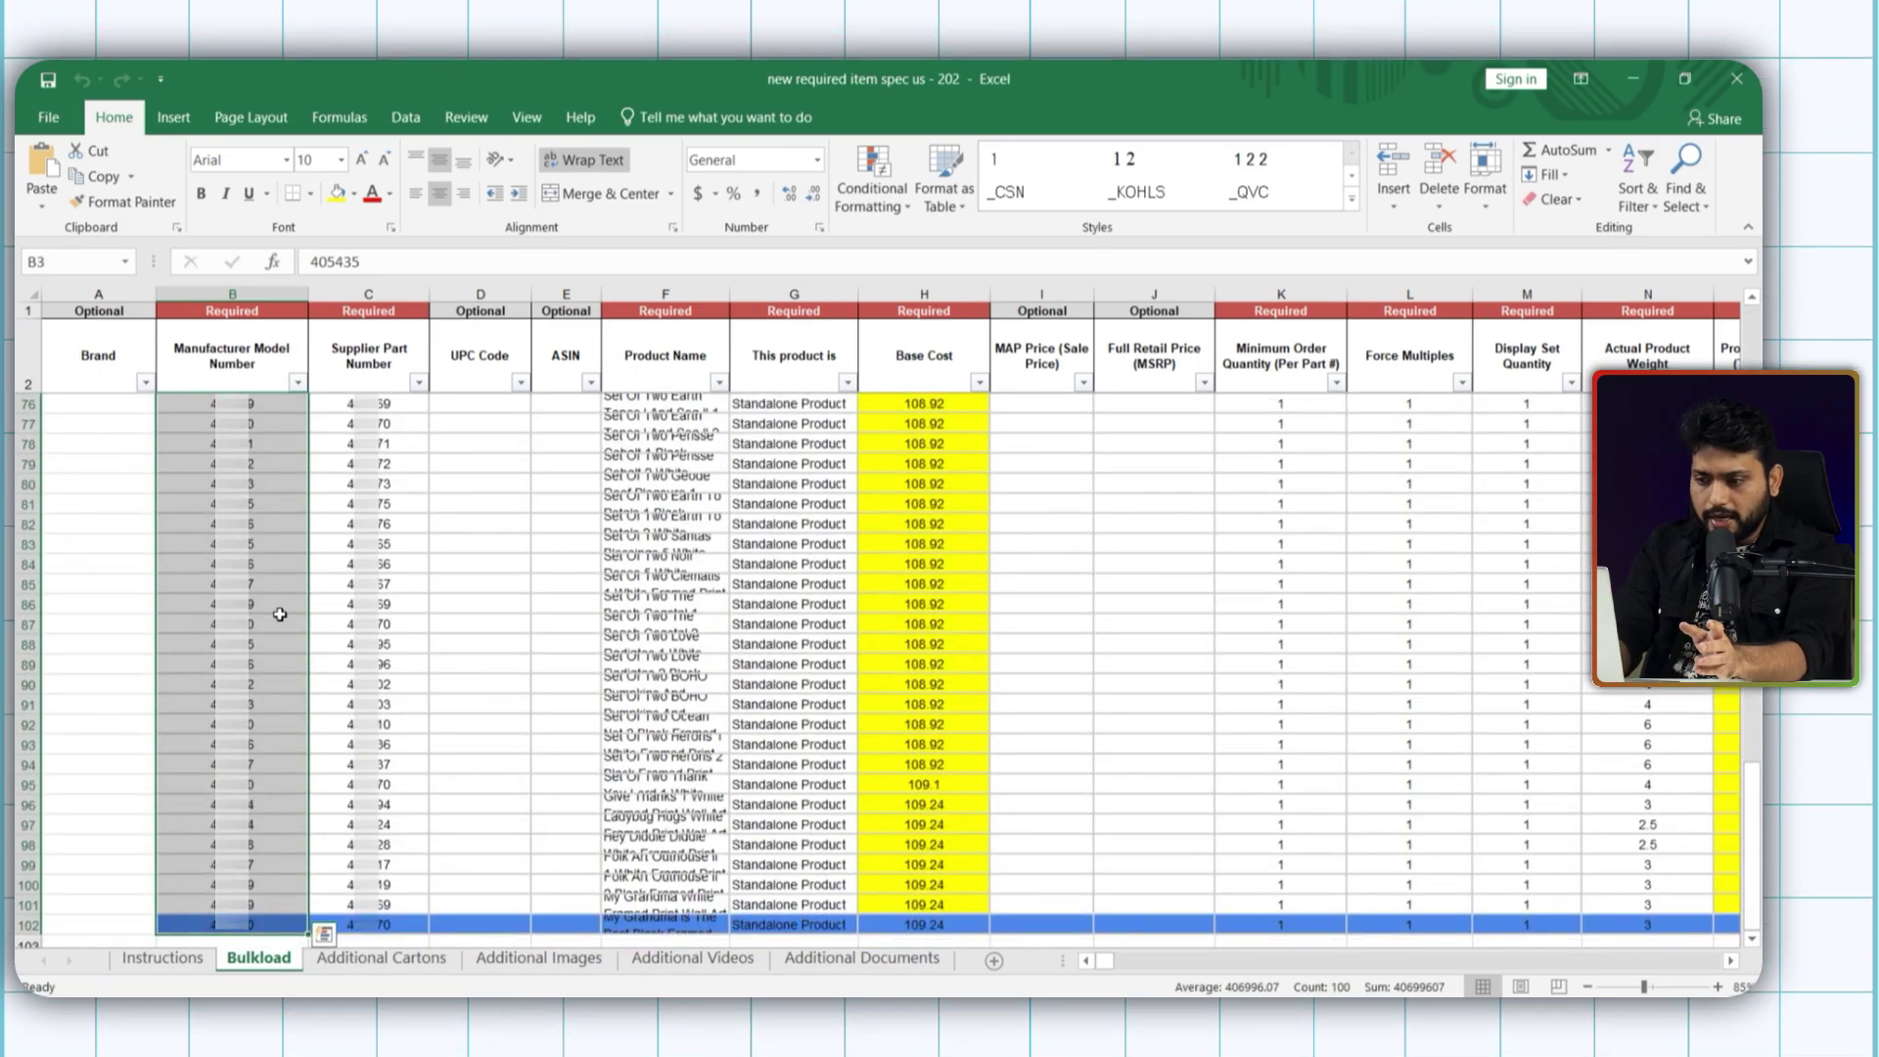
pyautogui.hotkey('ctrl', 'Up')
pyautogui.click(368, 311)
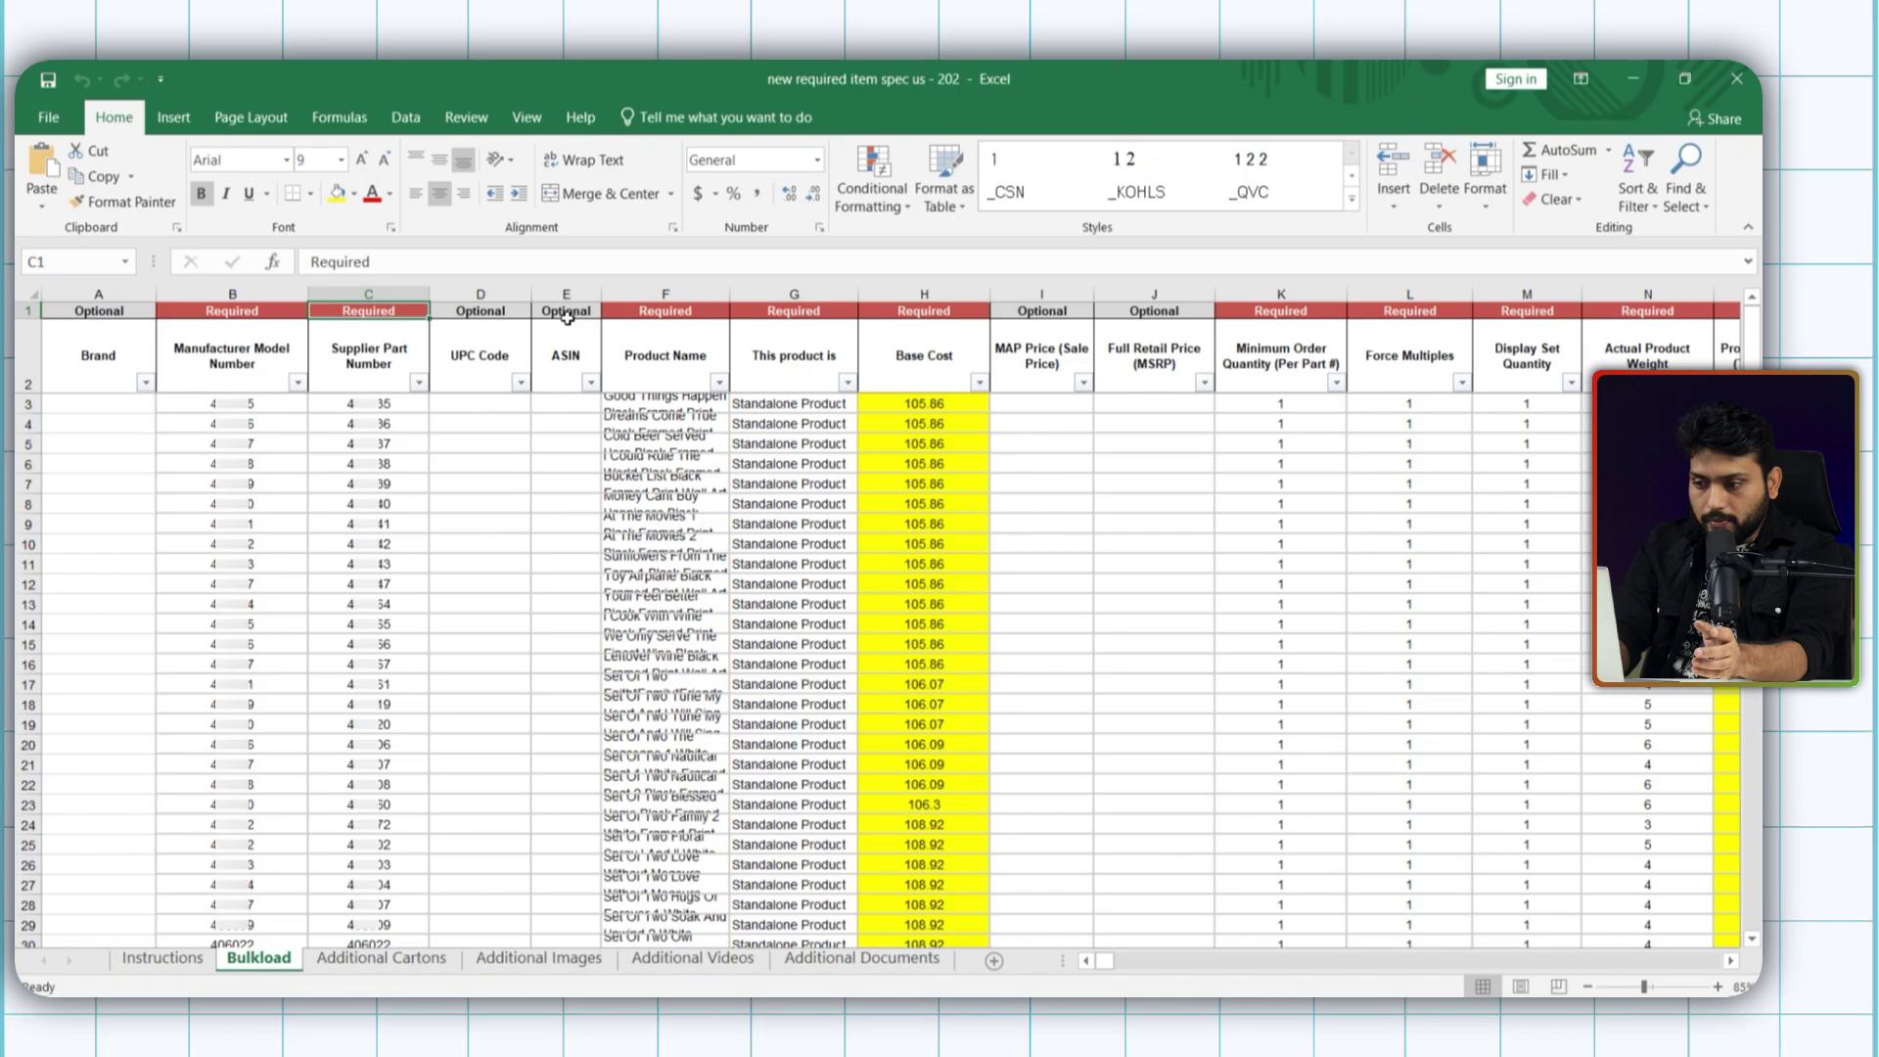
pyautogui.click(649, 313)
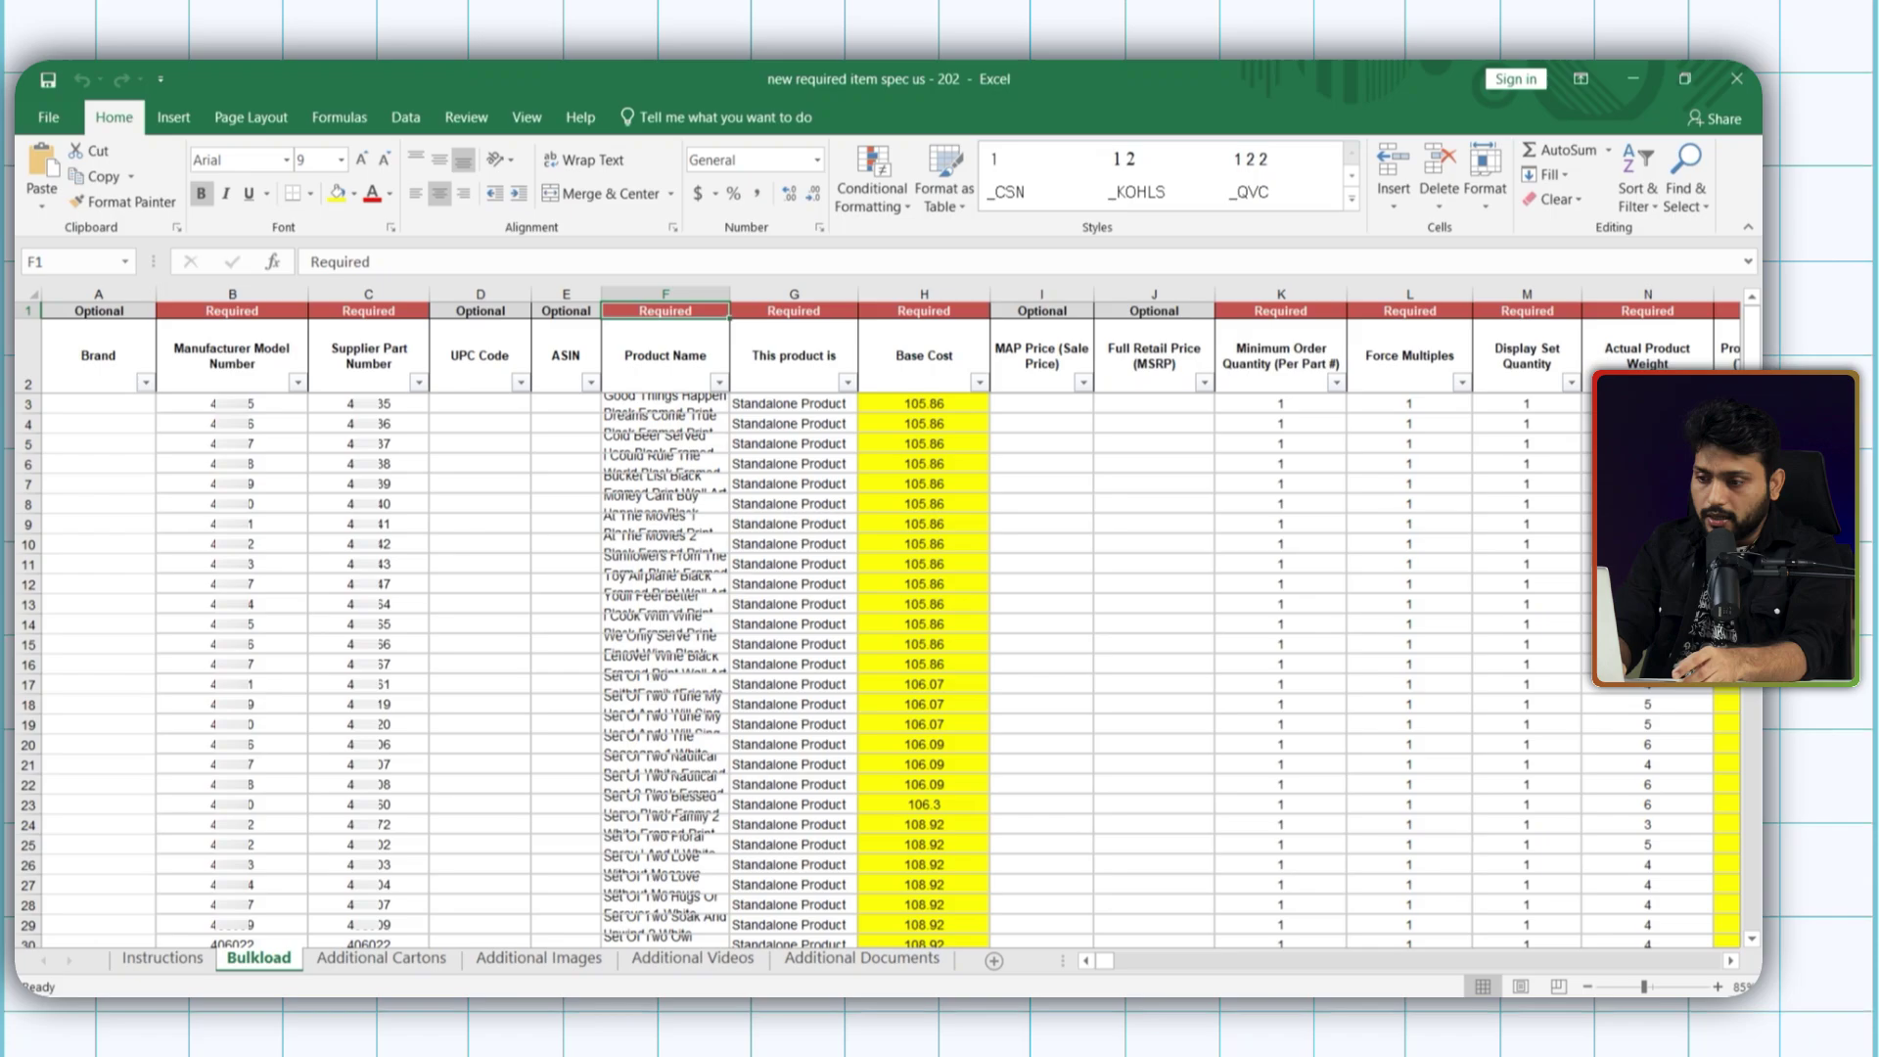
pyautogui.click(232, 403)
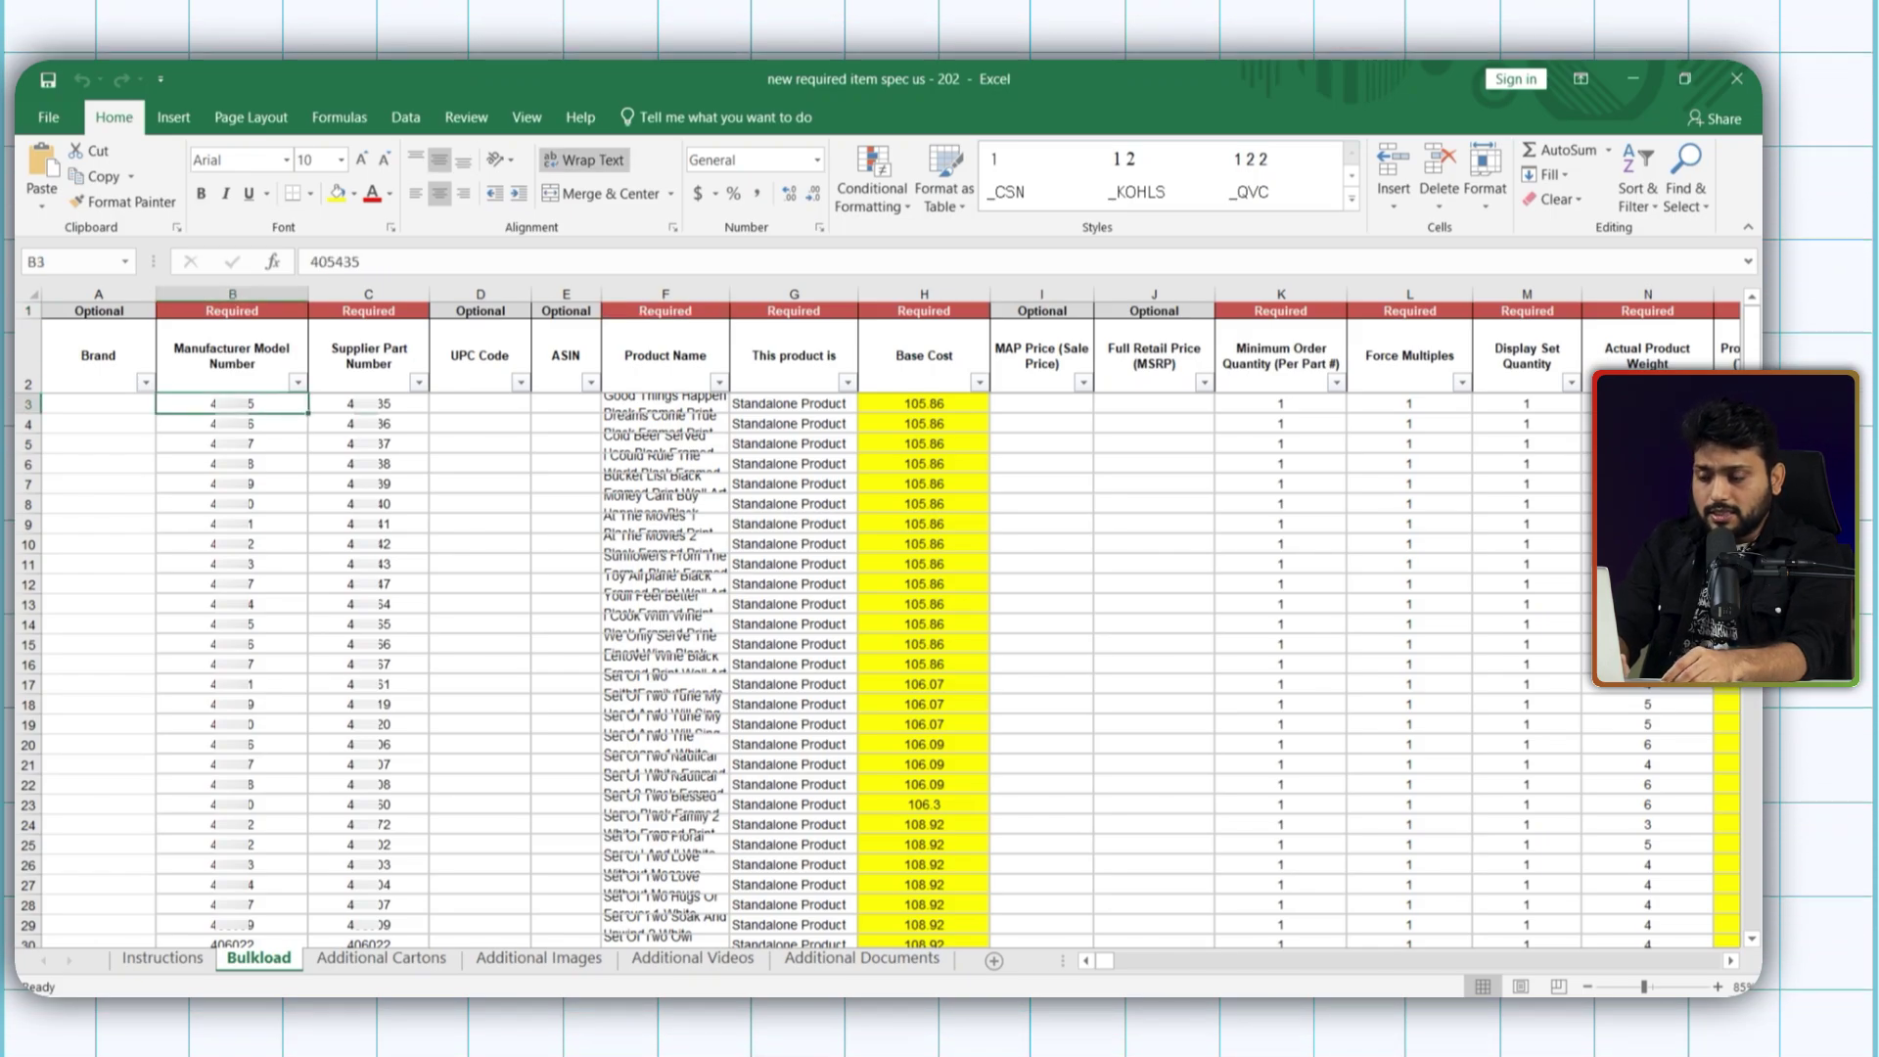
pyautogui.click(383, 403)
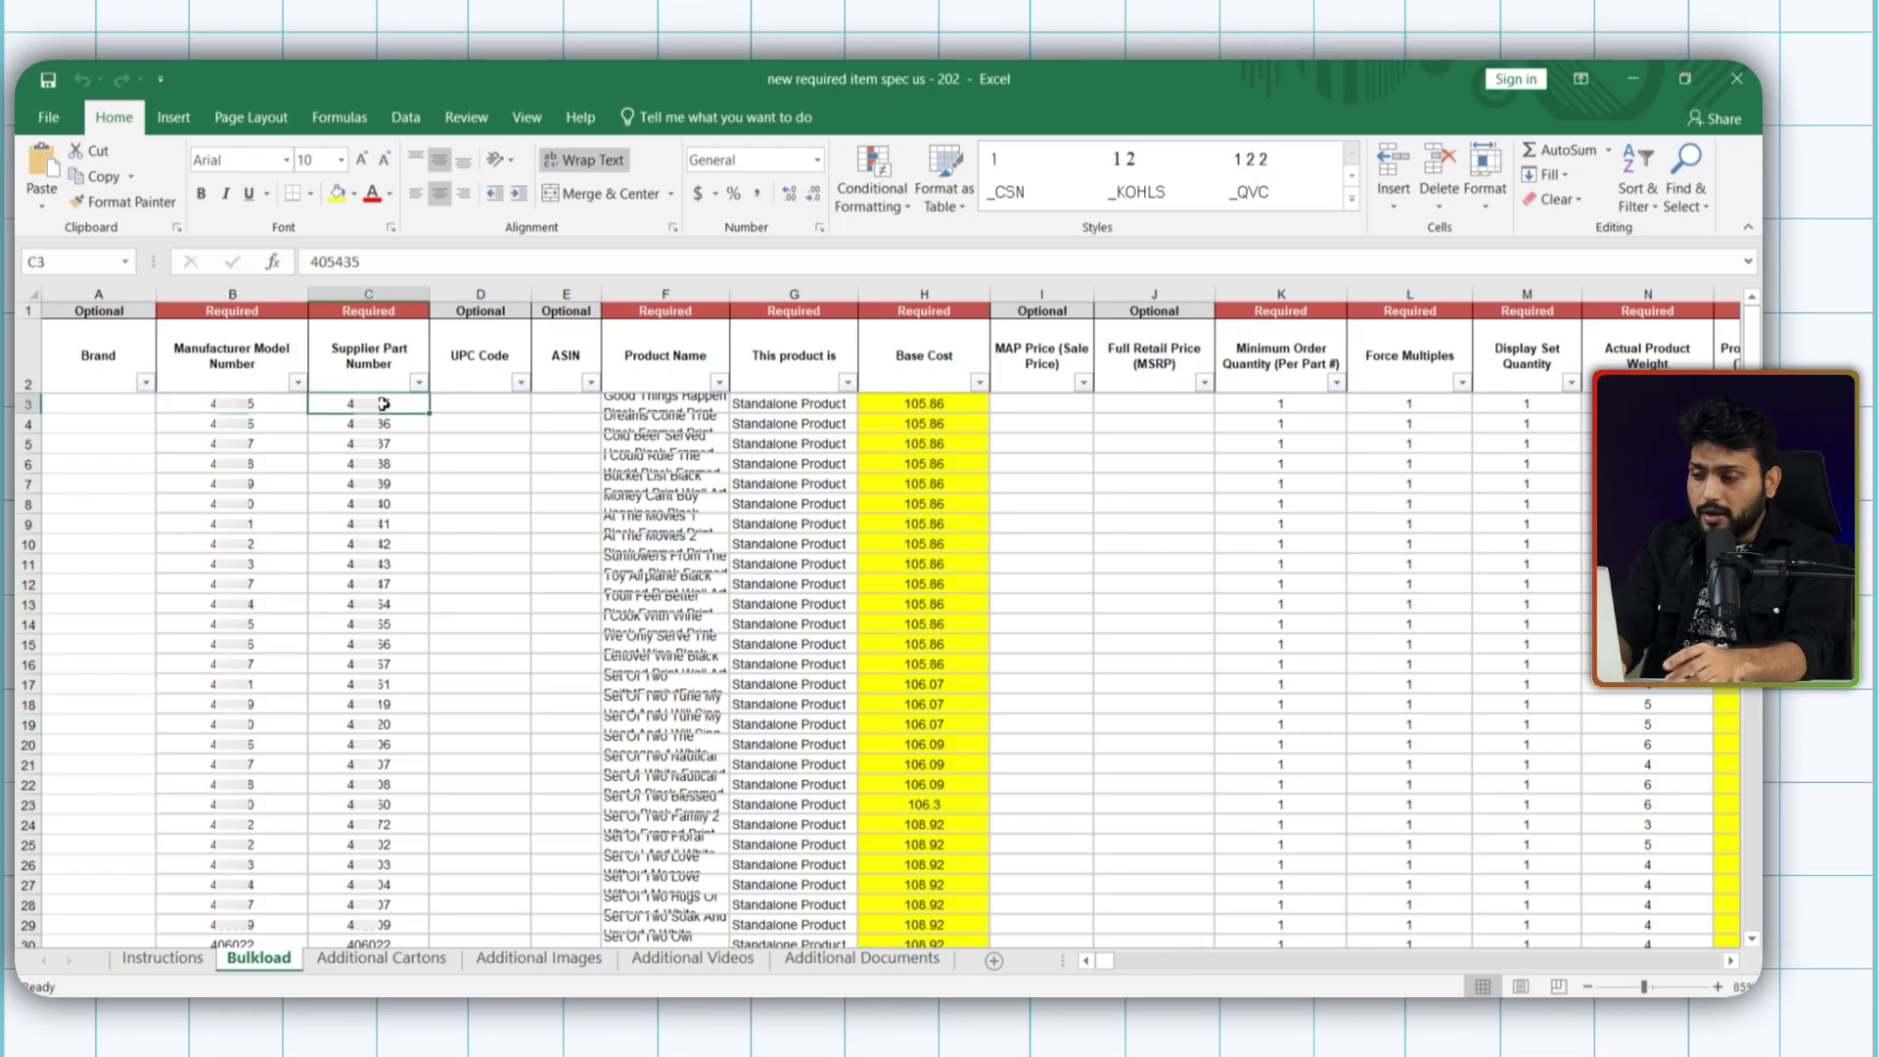
pyautogui.press('Down')
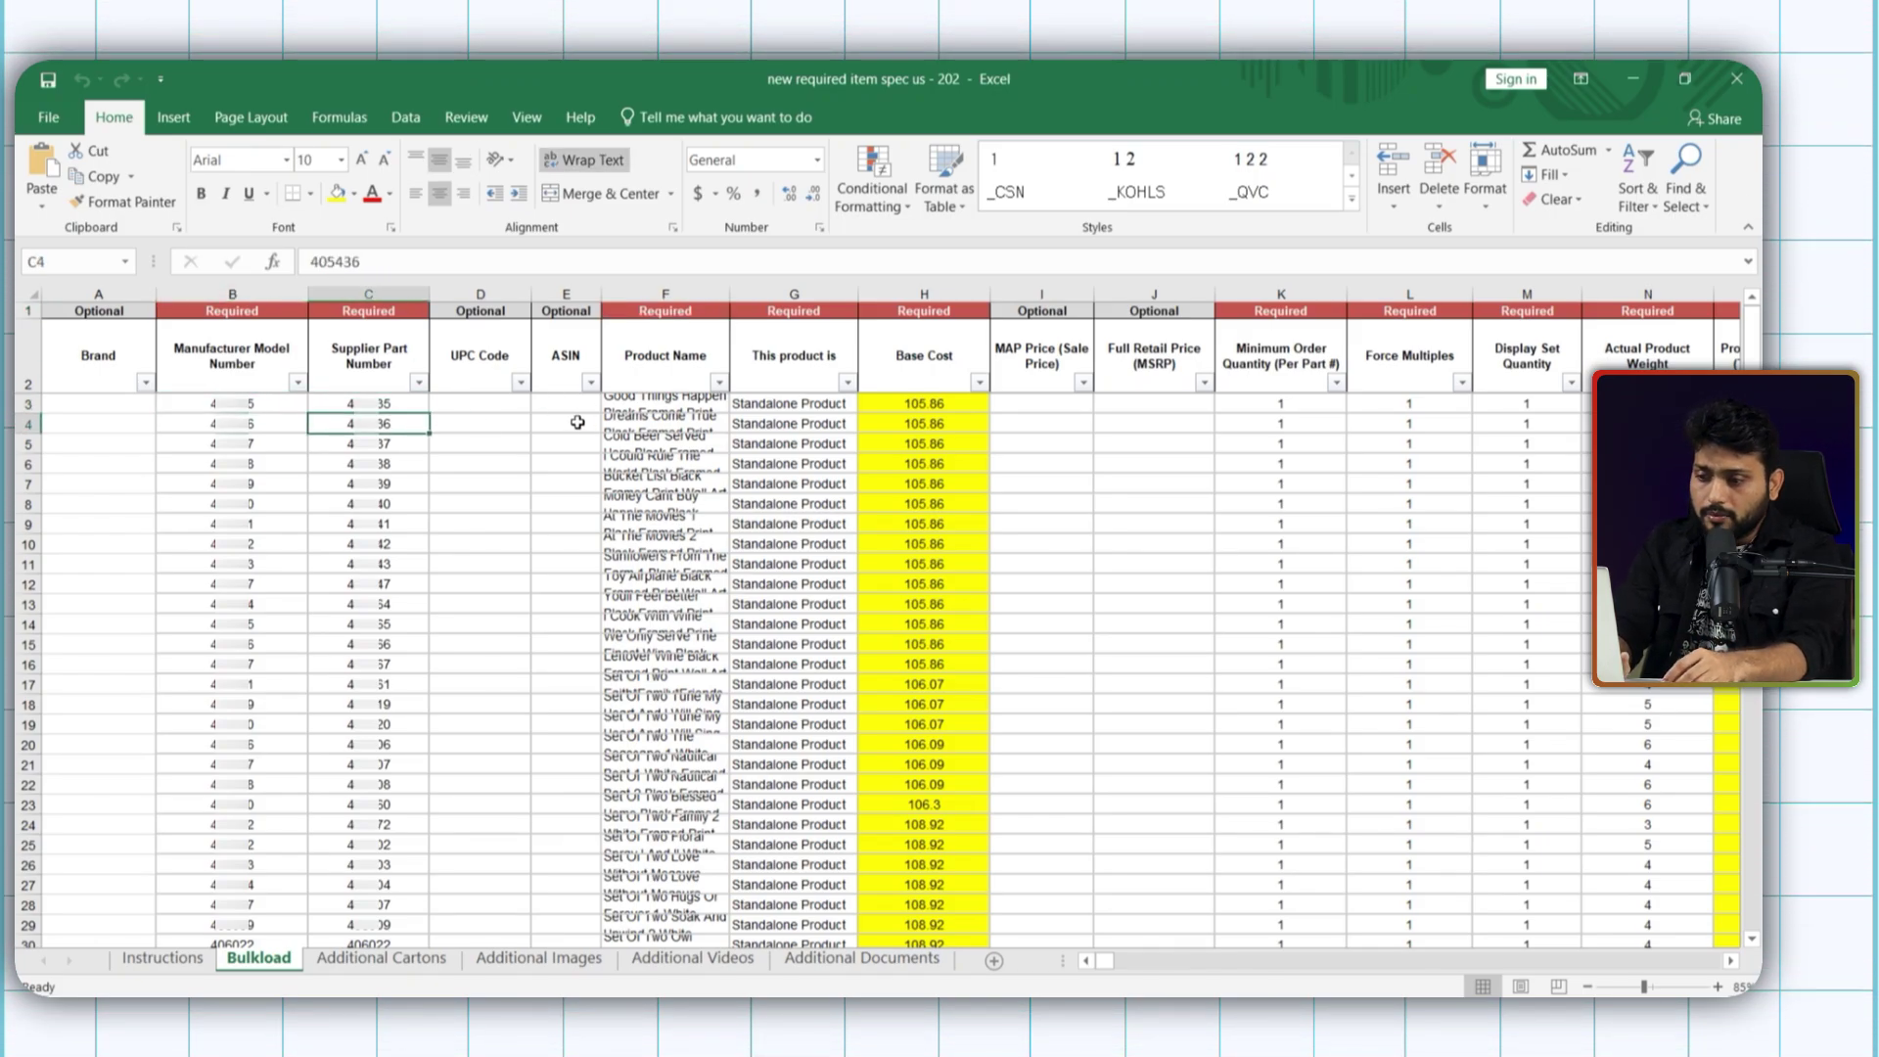
# Review the product name, order quantities, display set quantity, marketing copy and feature bullets.
pyautogui.click(655, 385)
pyautogui.click(795, 428)
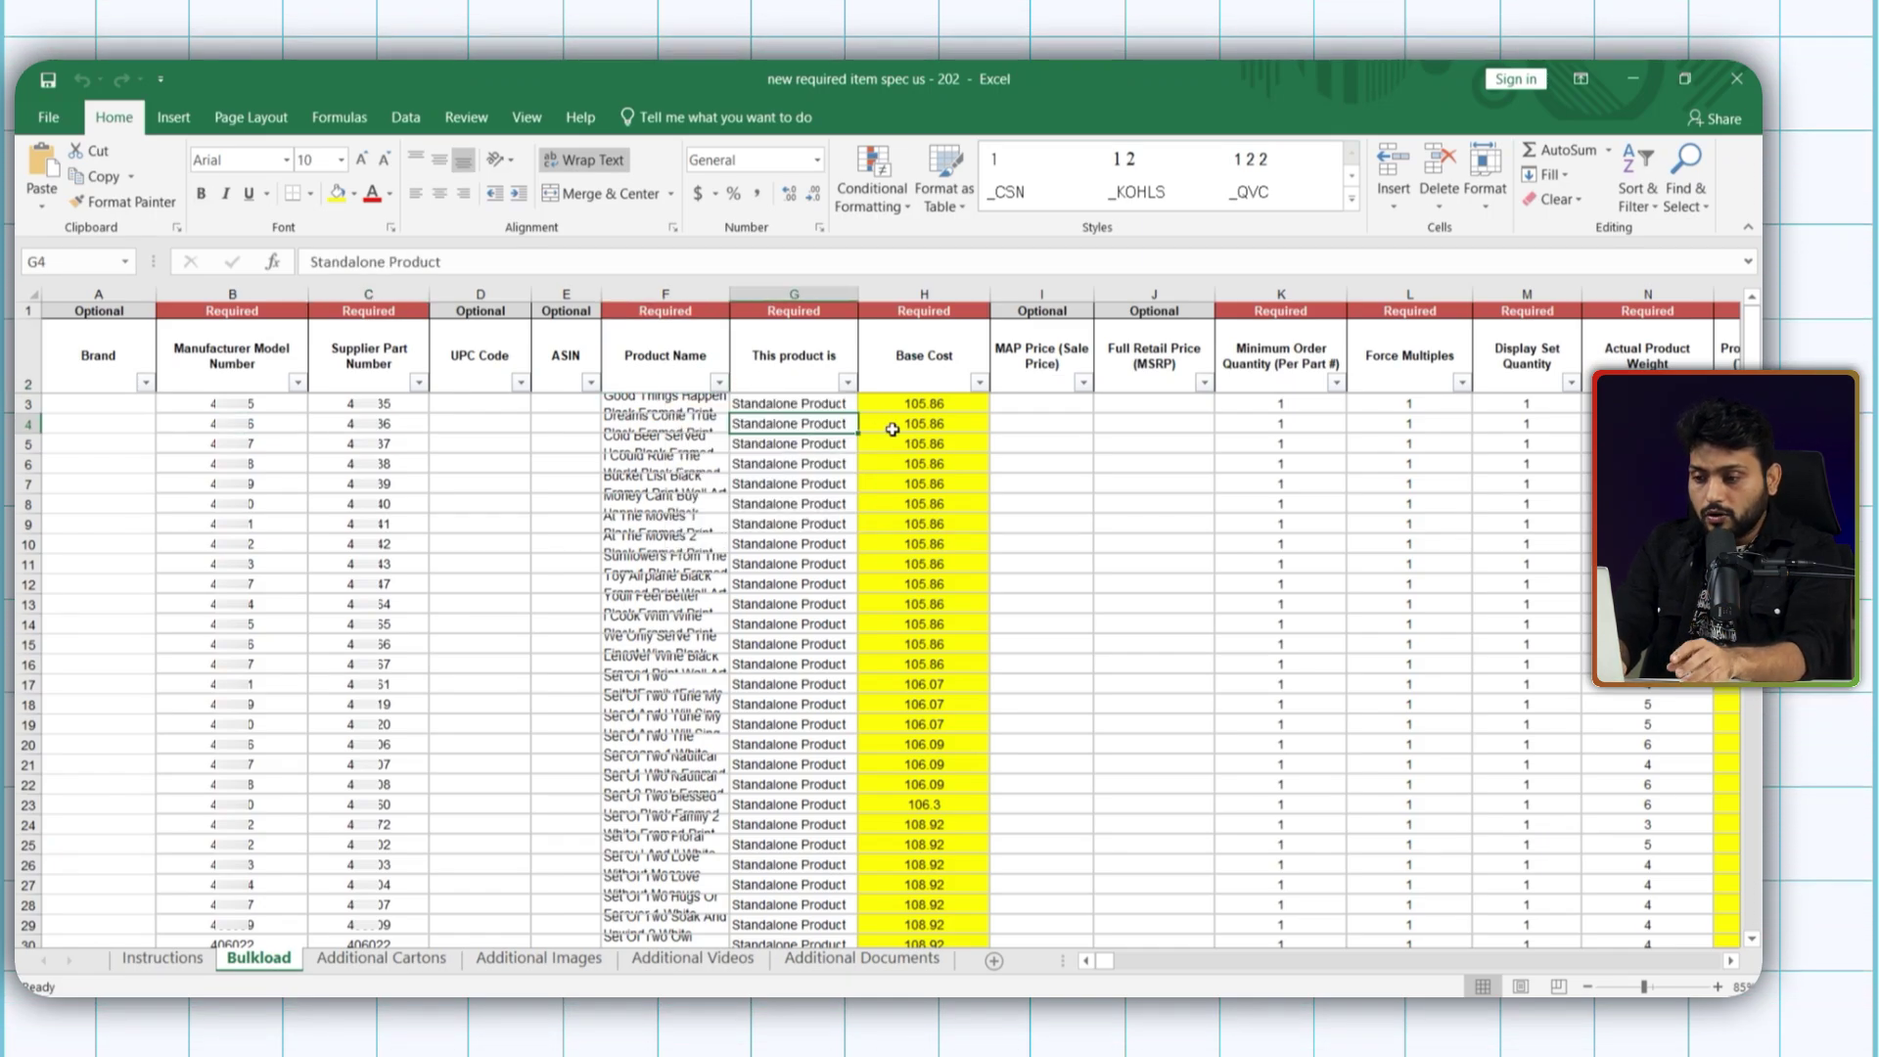
pyautogui.click(1279, 431)
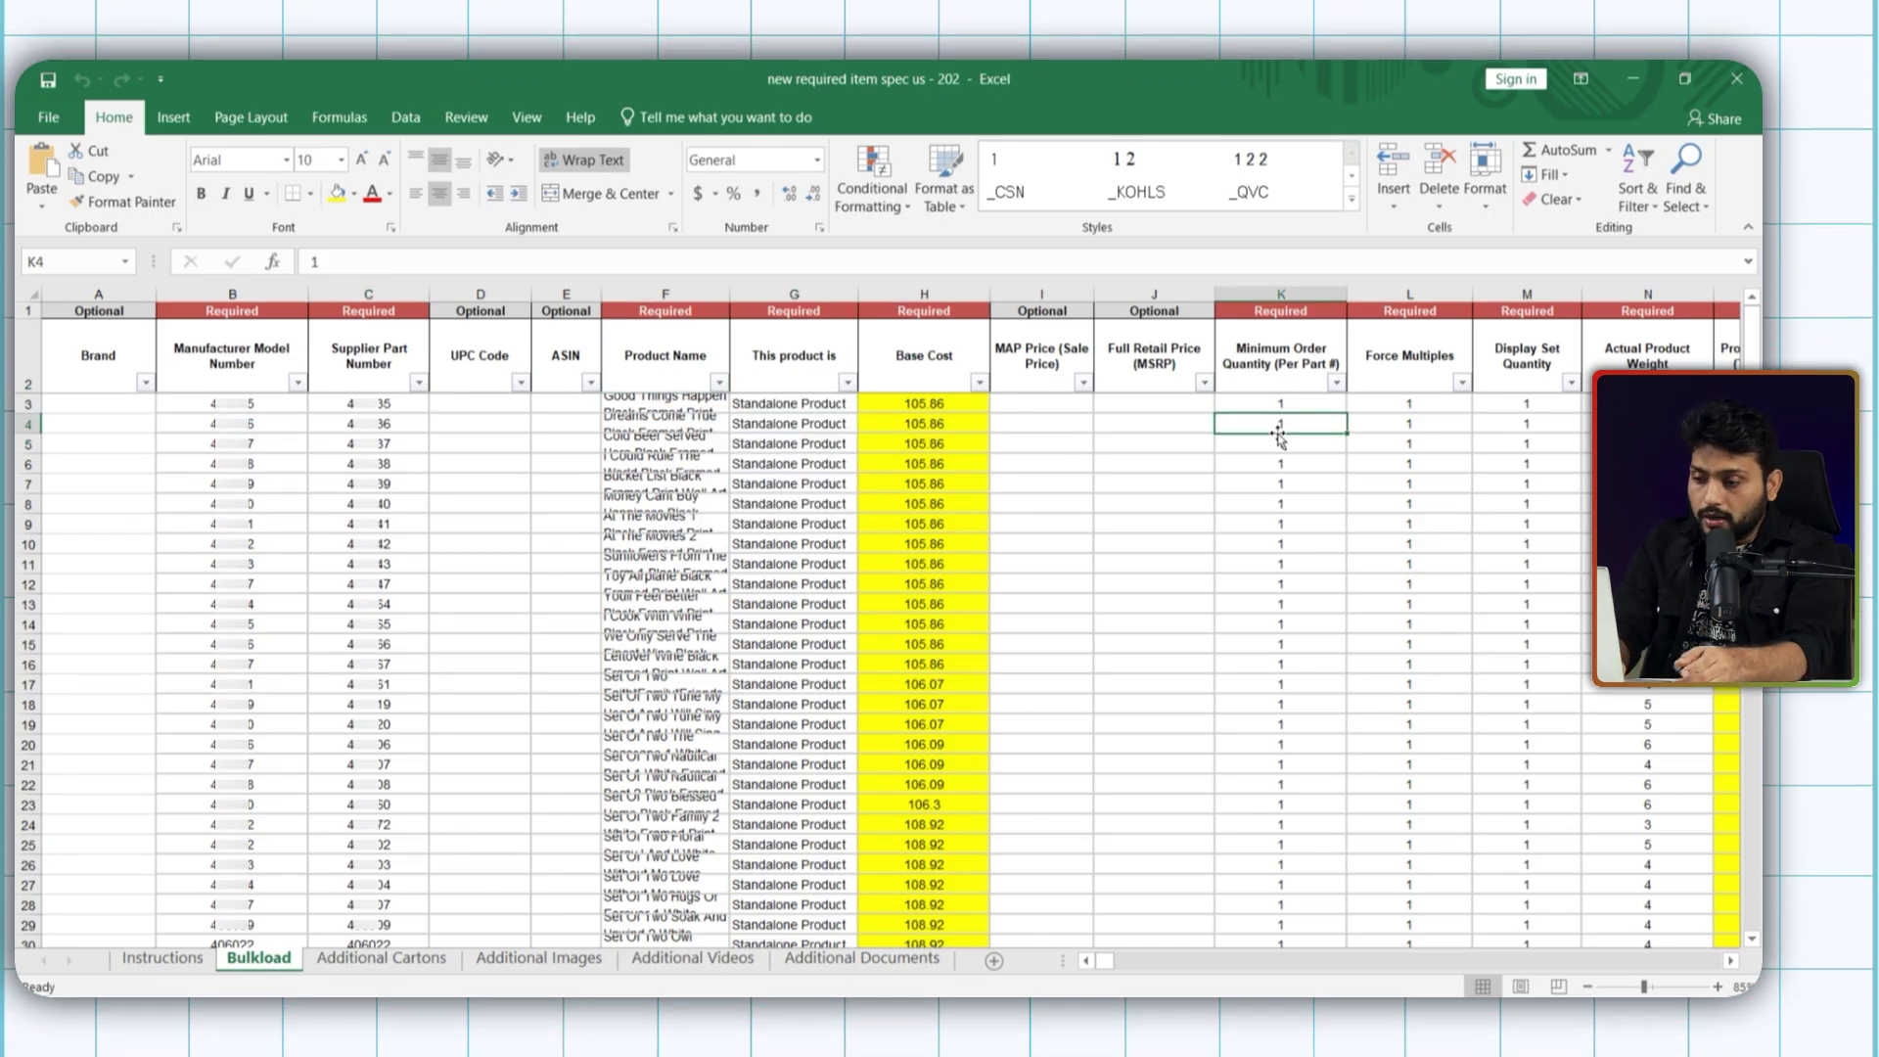
pyautogui.click(1429, 446)
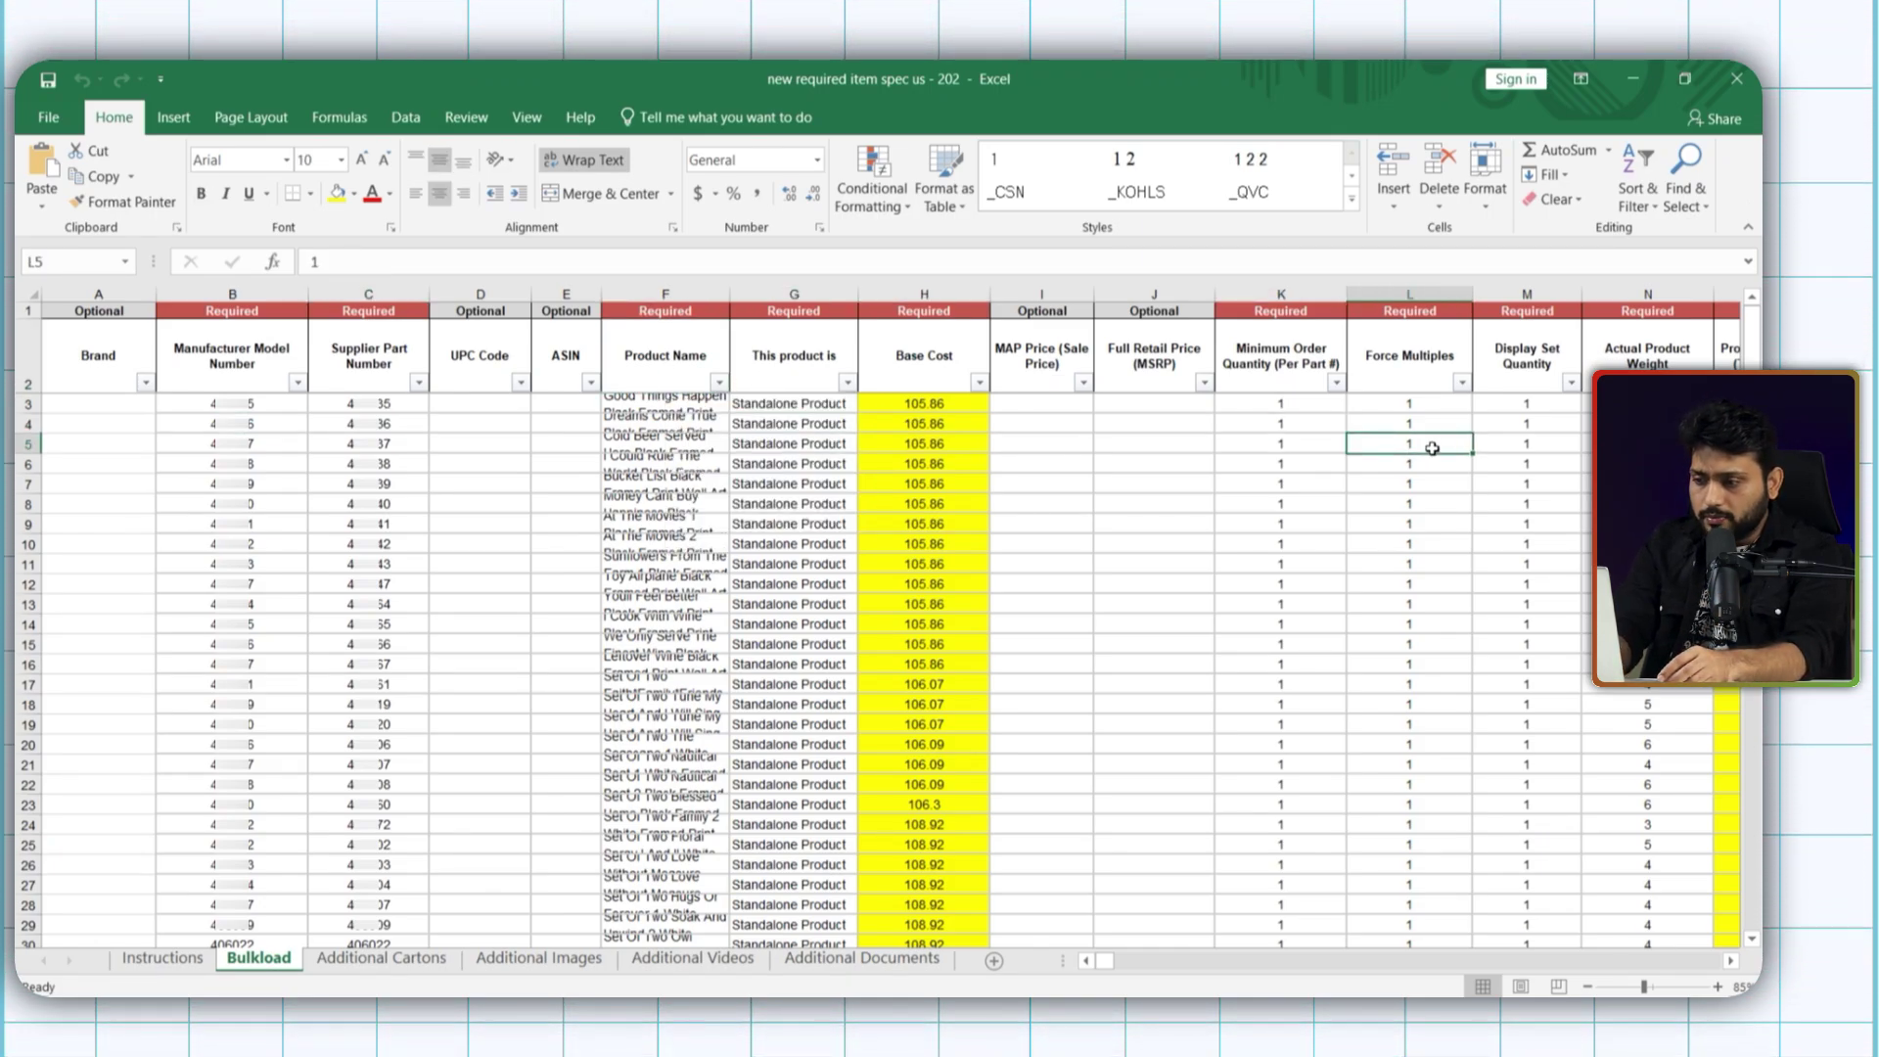
pyautogui.click(1529, 450)
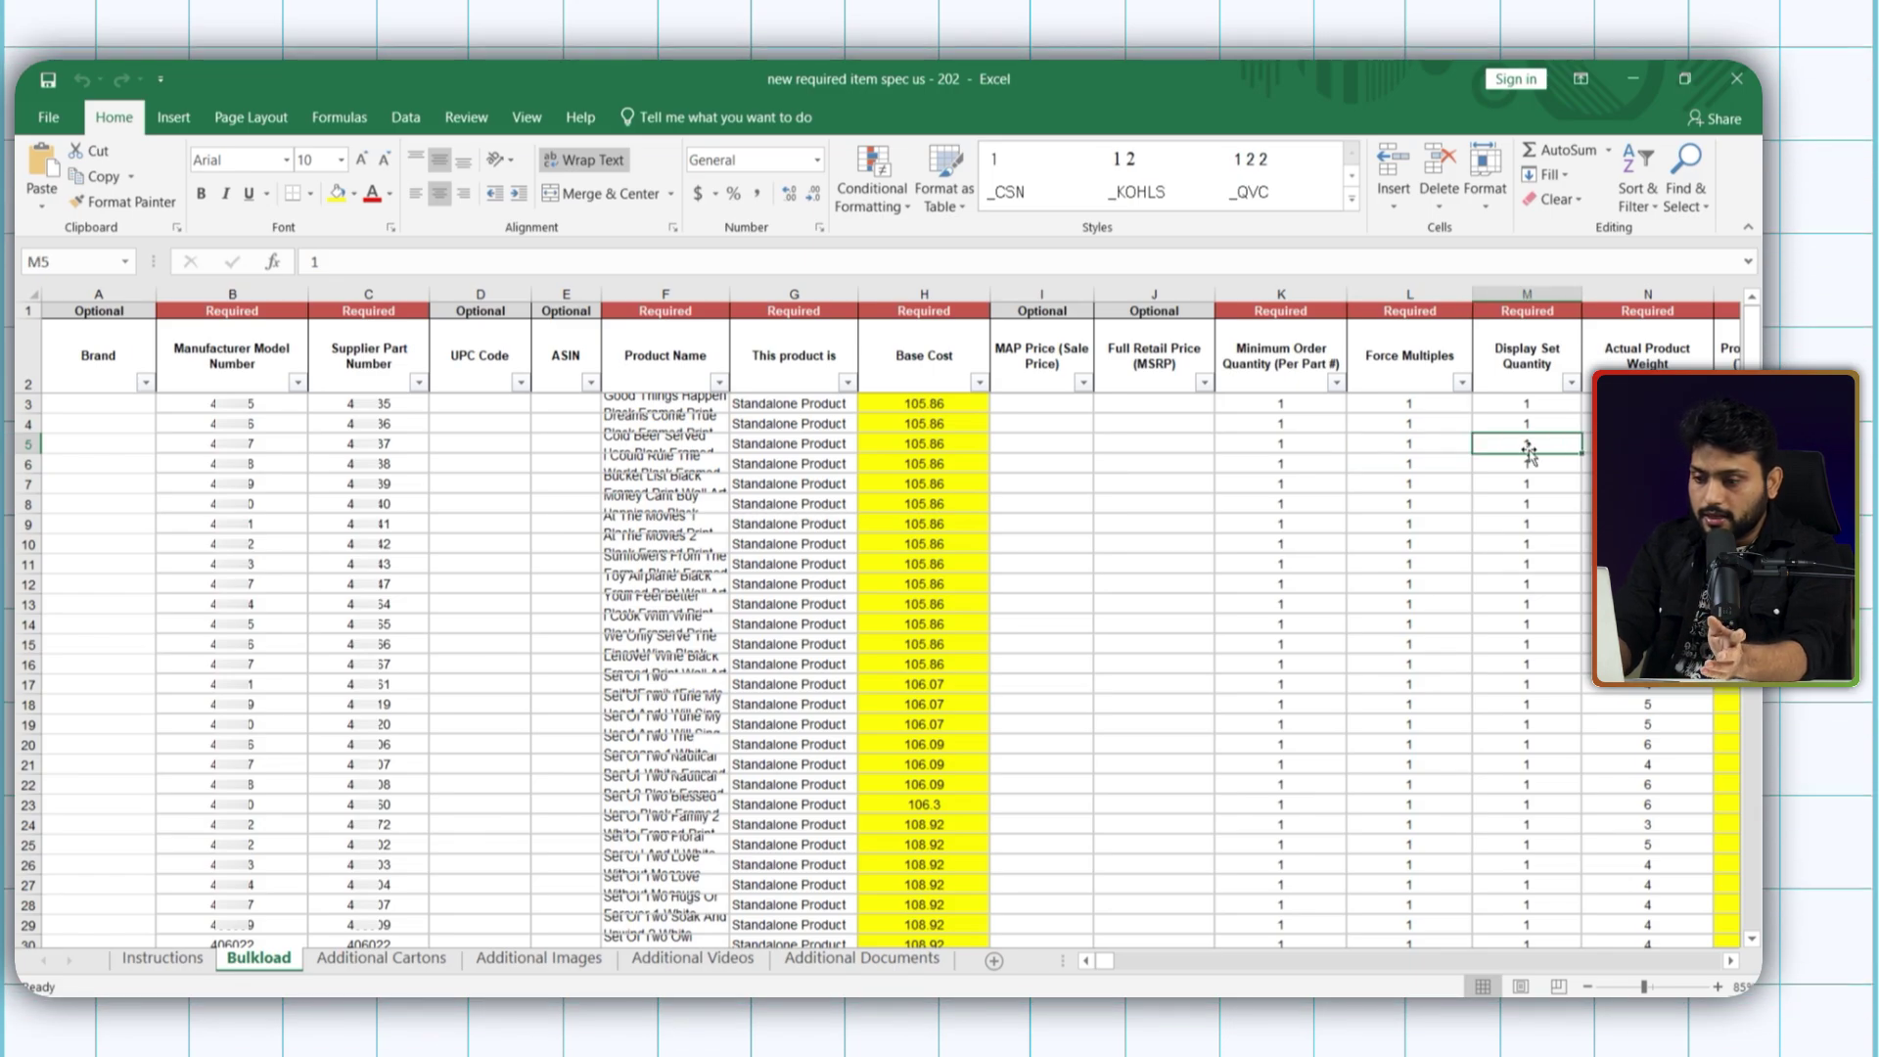
pyautogui.hscroll(5, 1529, 452)
pyautogui.click(1556, 424)
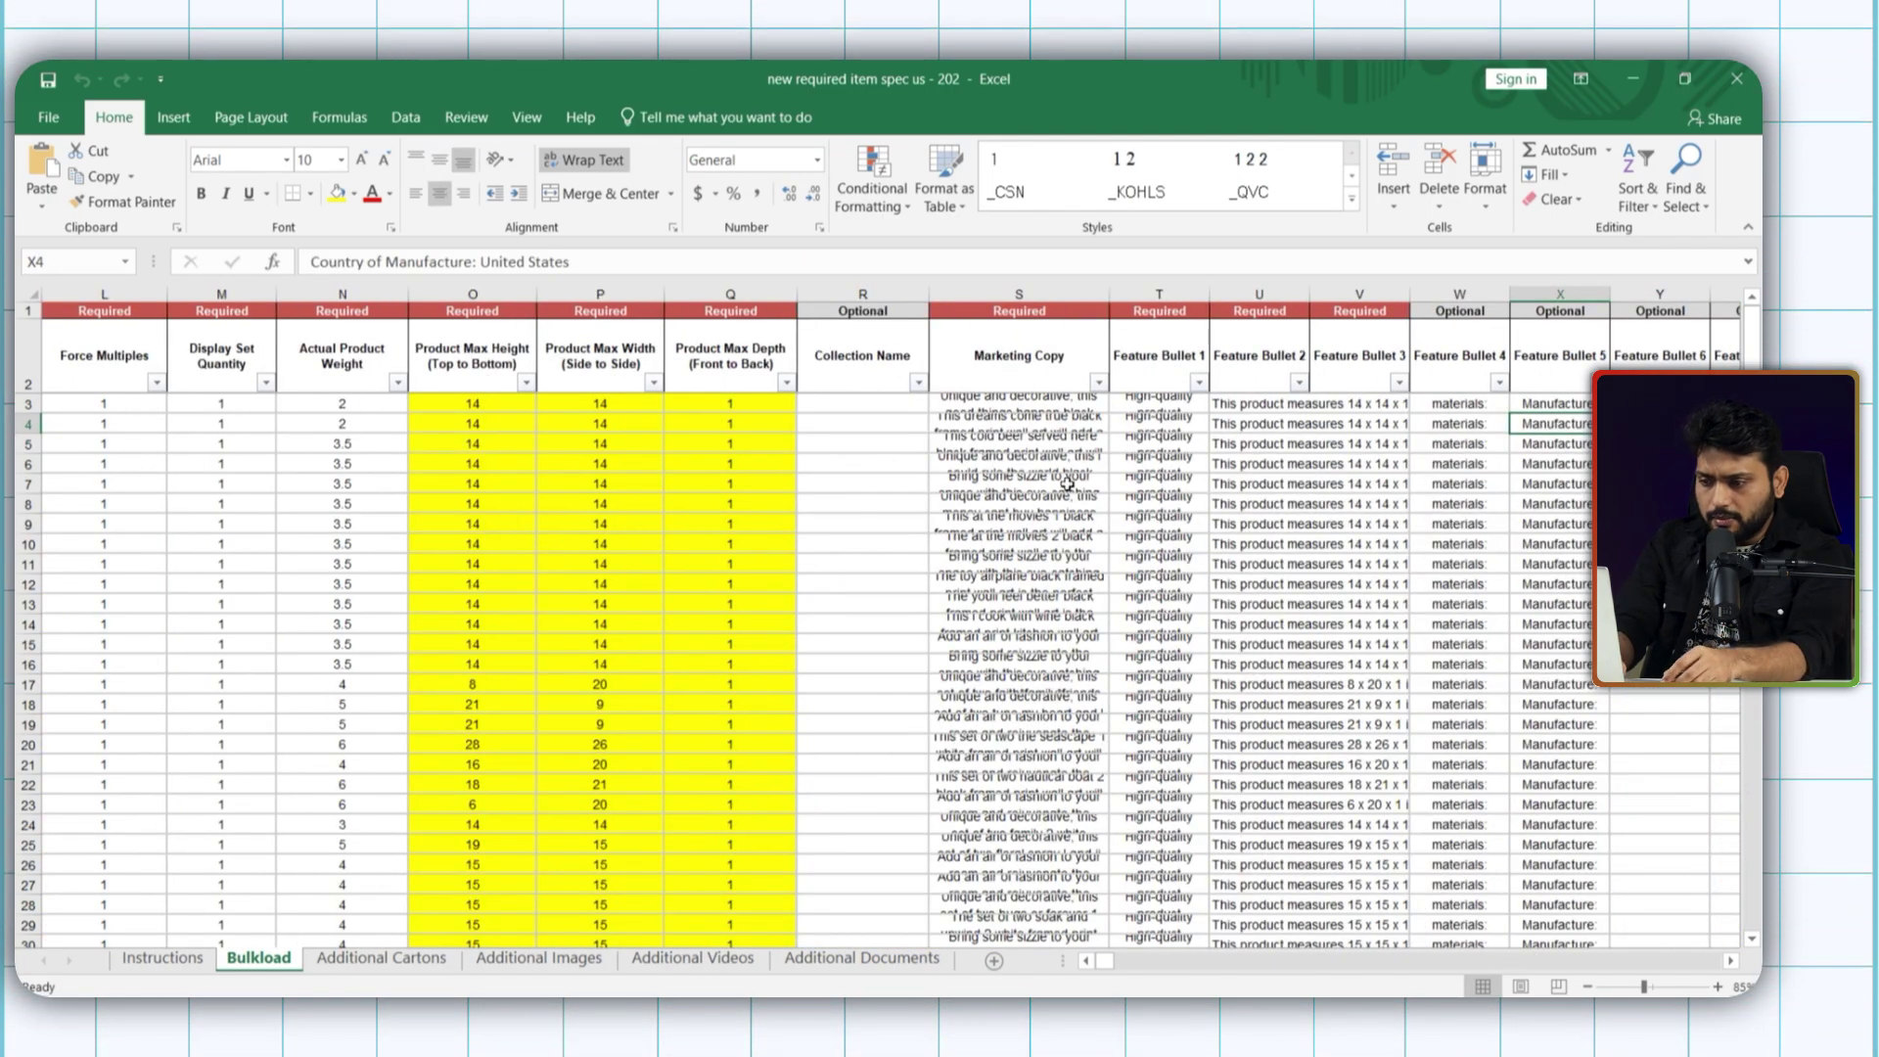
pyautogui.click(1019, 424)
pyautogui.click(1159, 424)
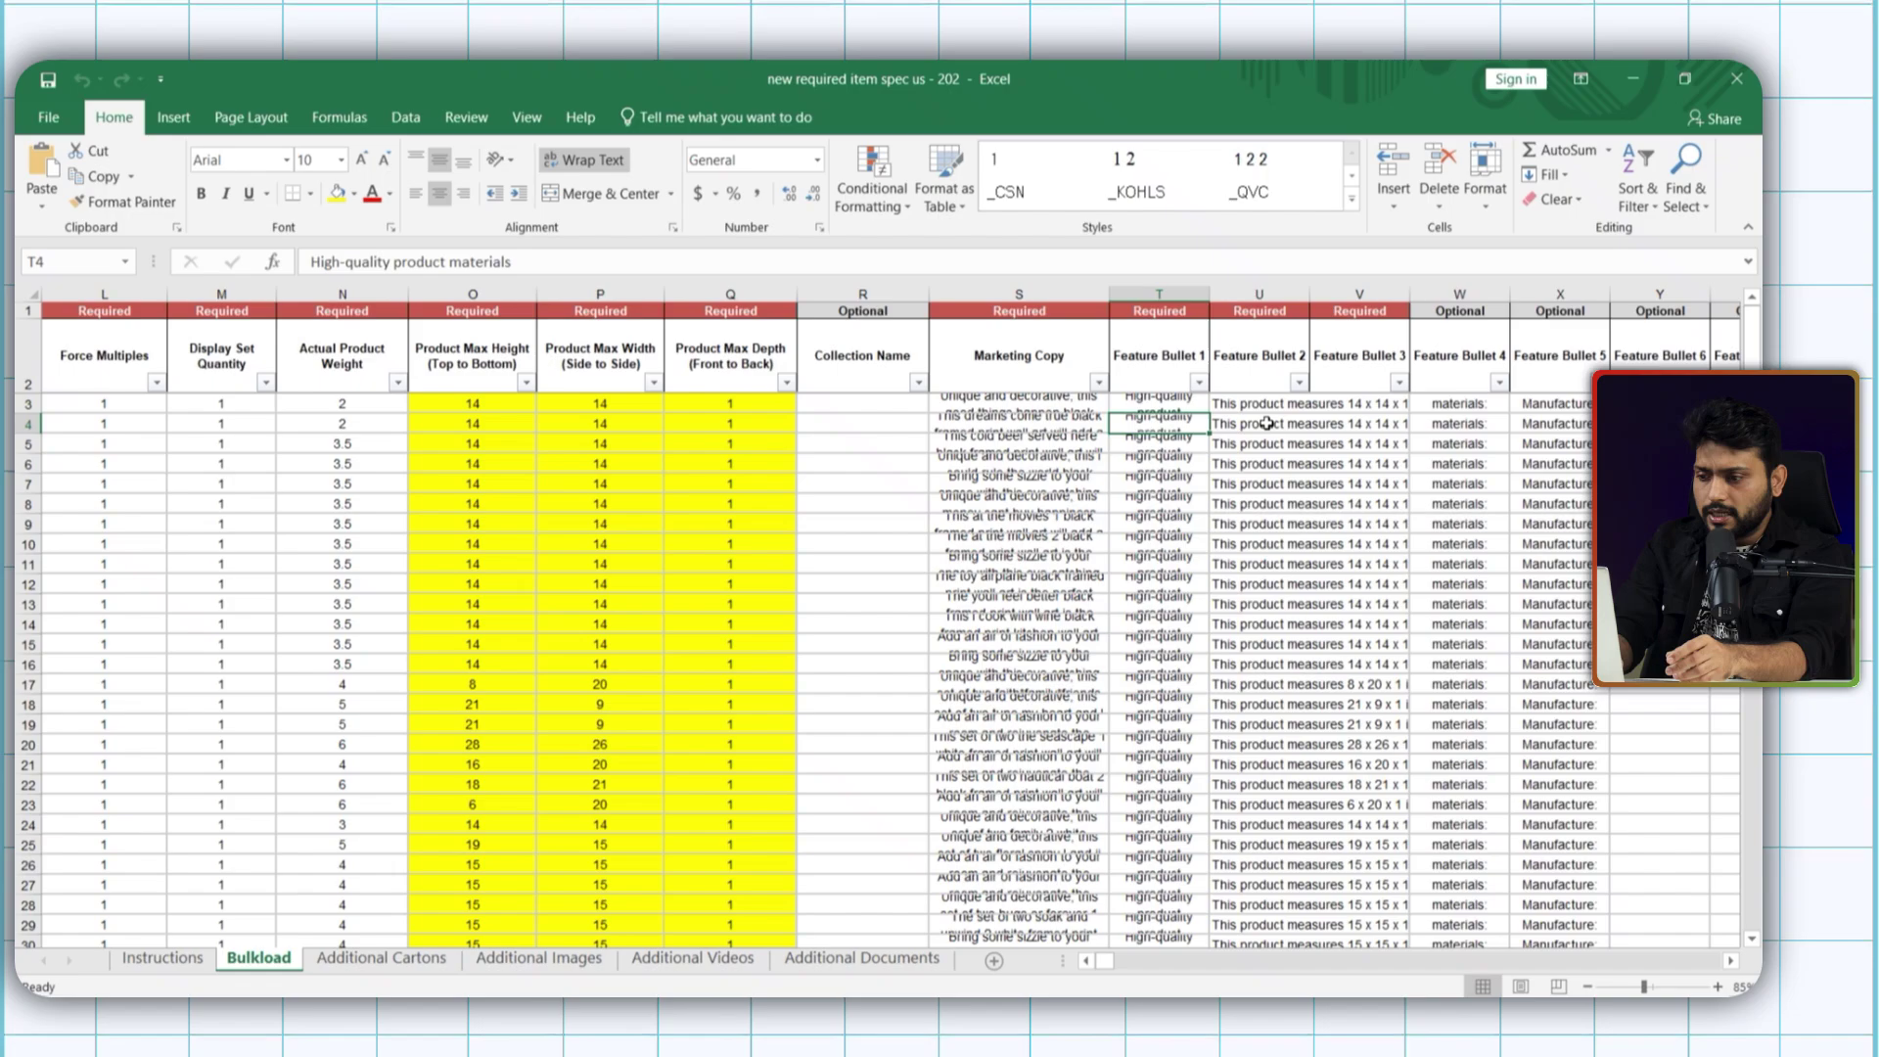
# Check the Image 1 File URLs, the empty Image 2–3 and Video 1–2 columns, and the remaining columns.
pyautogui.hscroll(10, 1267, 423)
pyautogui.click(1116, 453)
pyautogui.click(1214, 433)
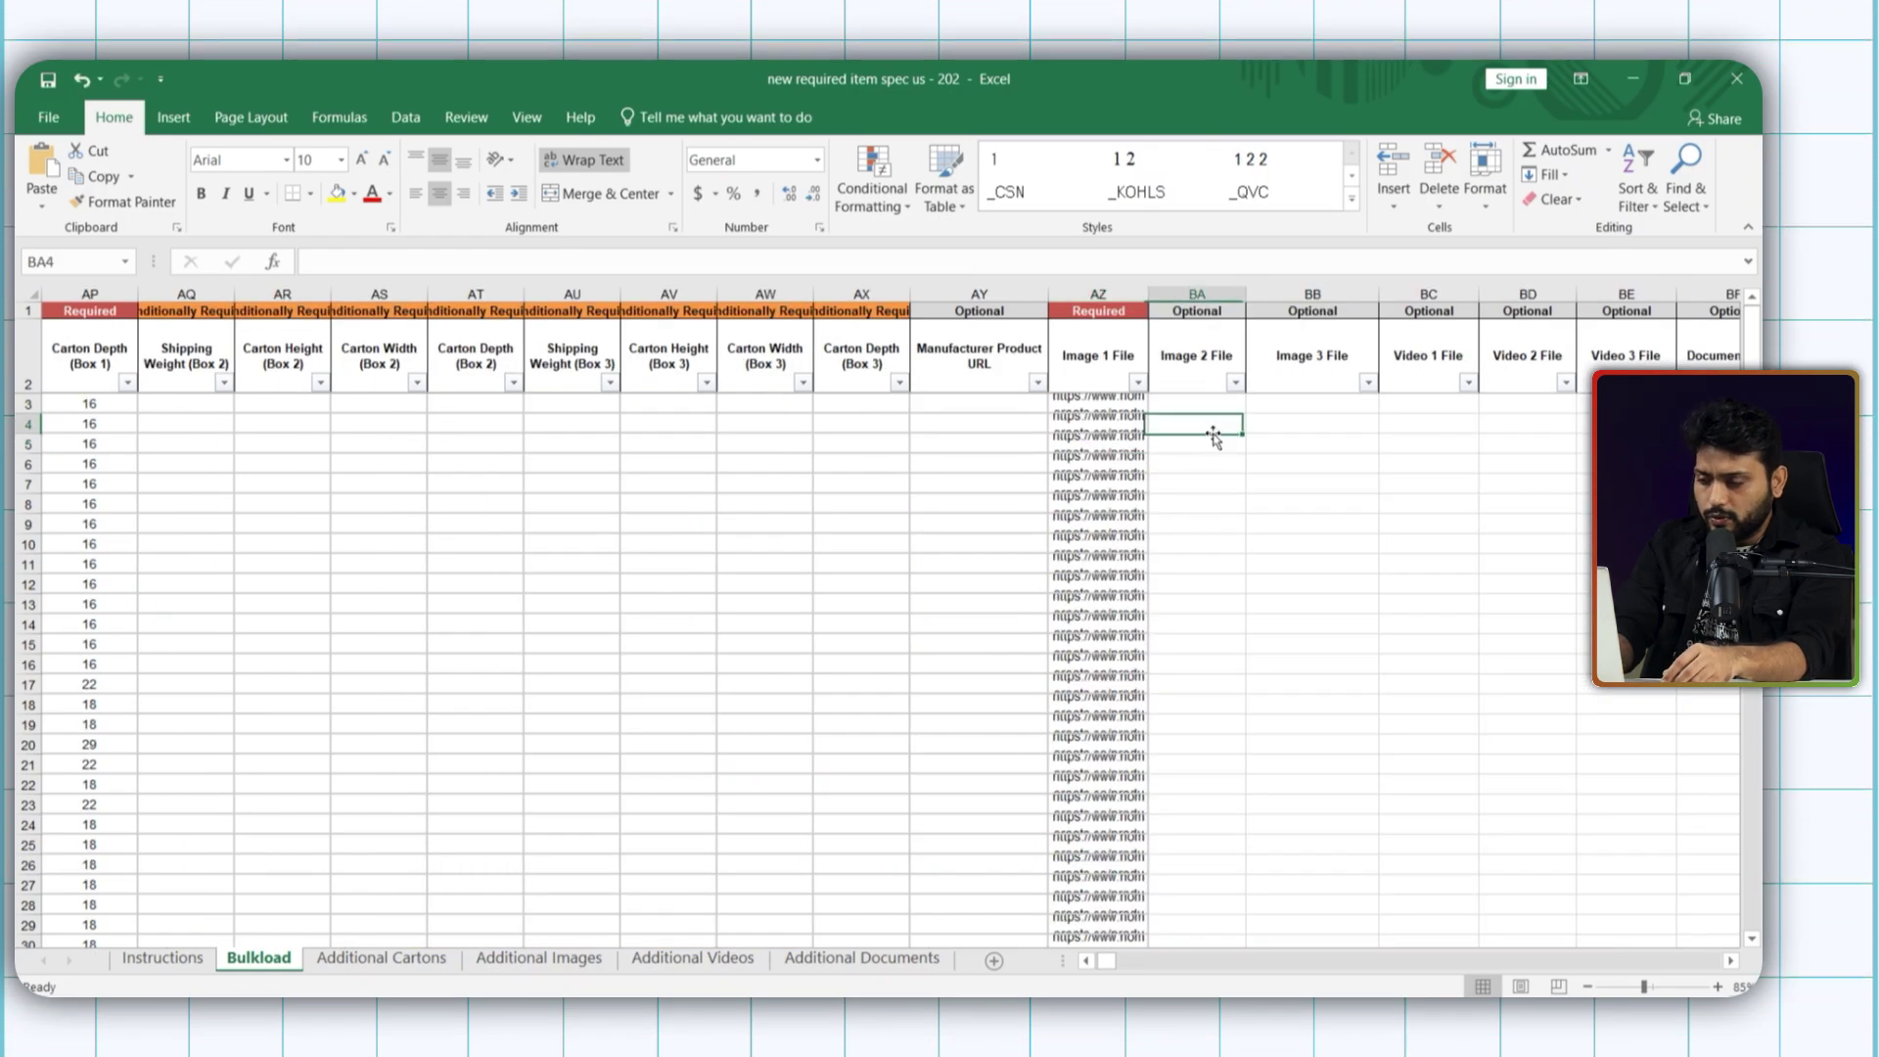
pyautogui.click(1308, 419)
pyautogui.press('Right')
pyautogui.press('Right')
pyautogui.press('Right')
pyautogui.press('Right')
pyautogui.press('Right')
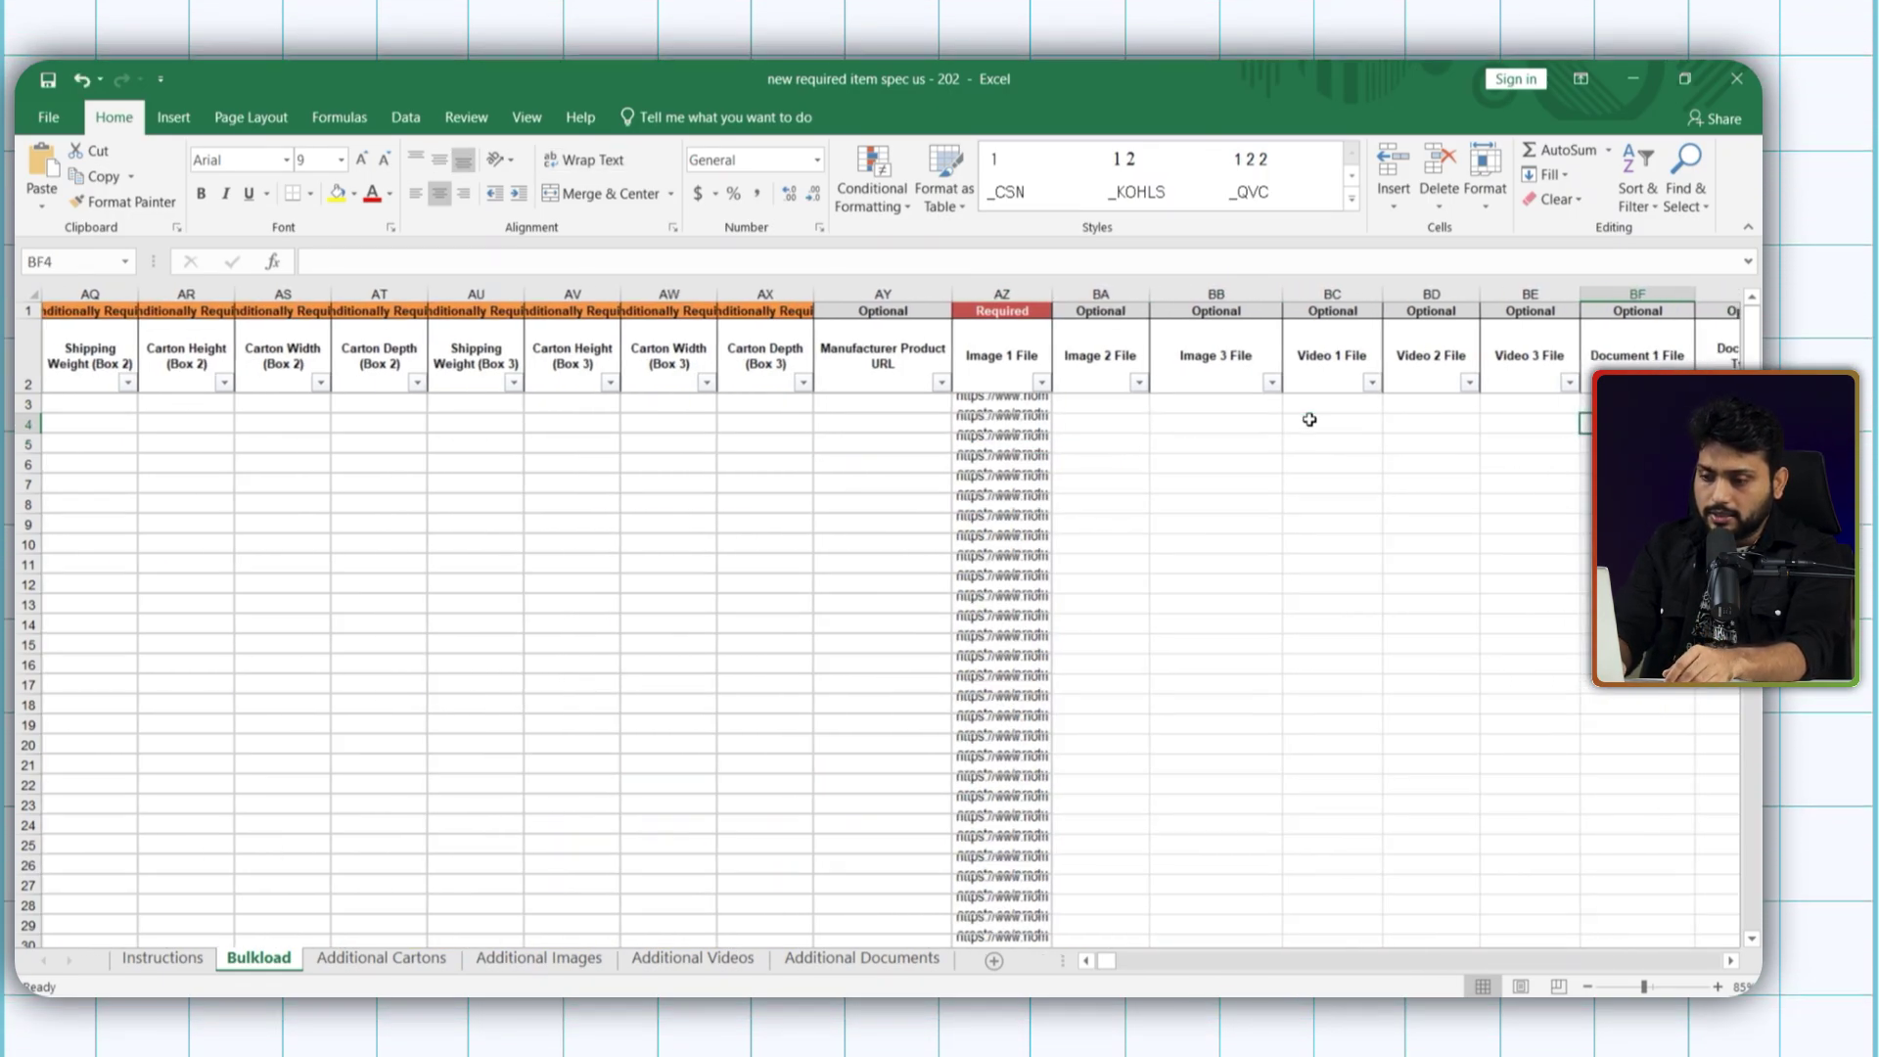
pyautogui.click(1231, 422)
pyautogui.click(1350, 421)
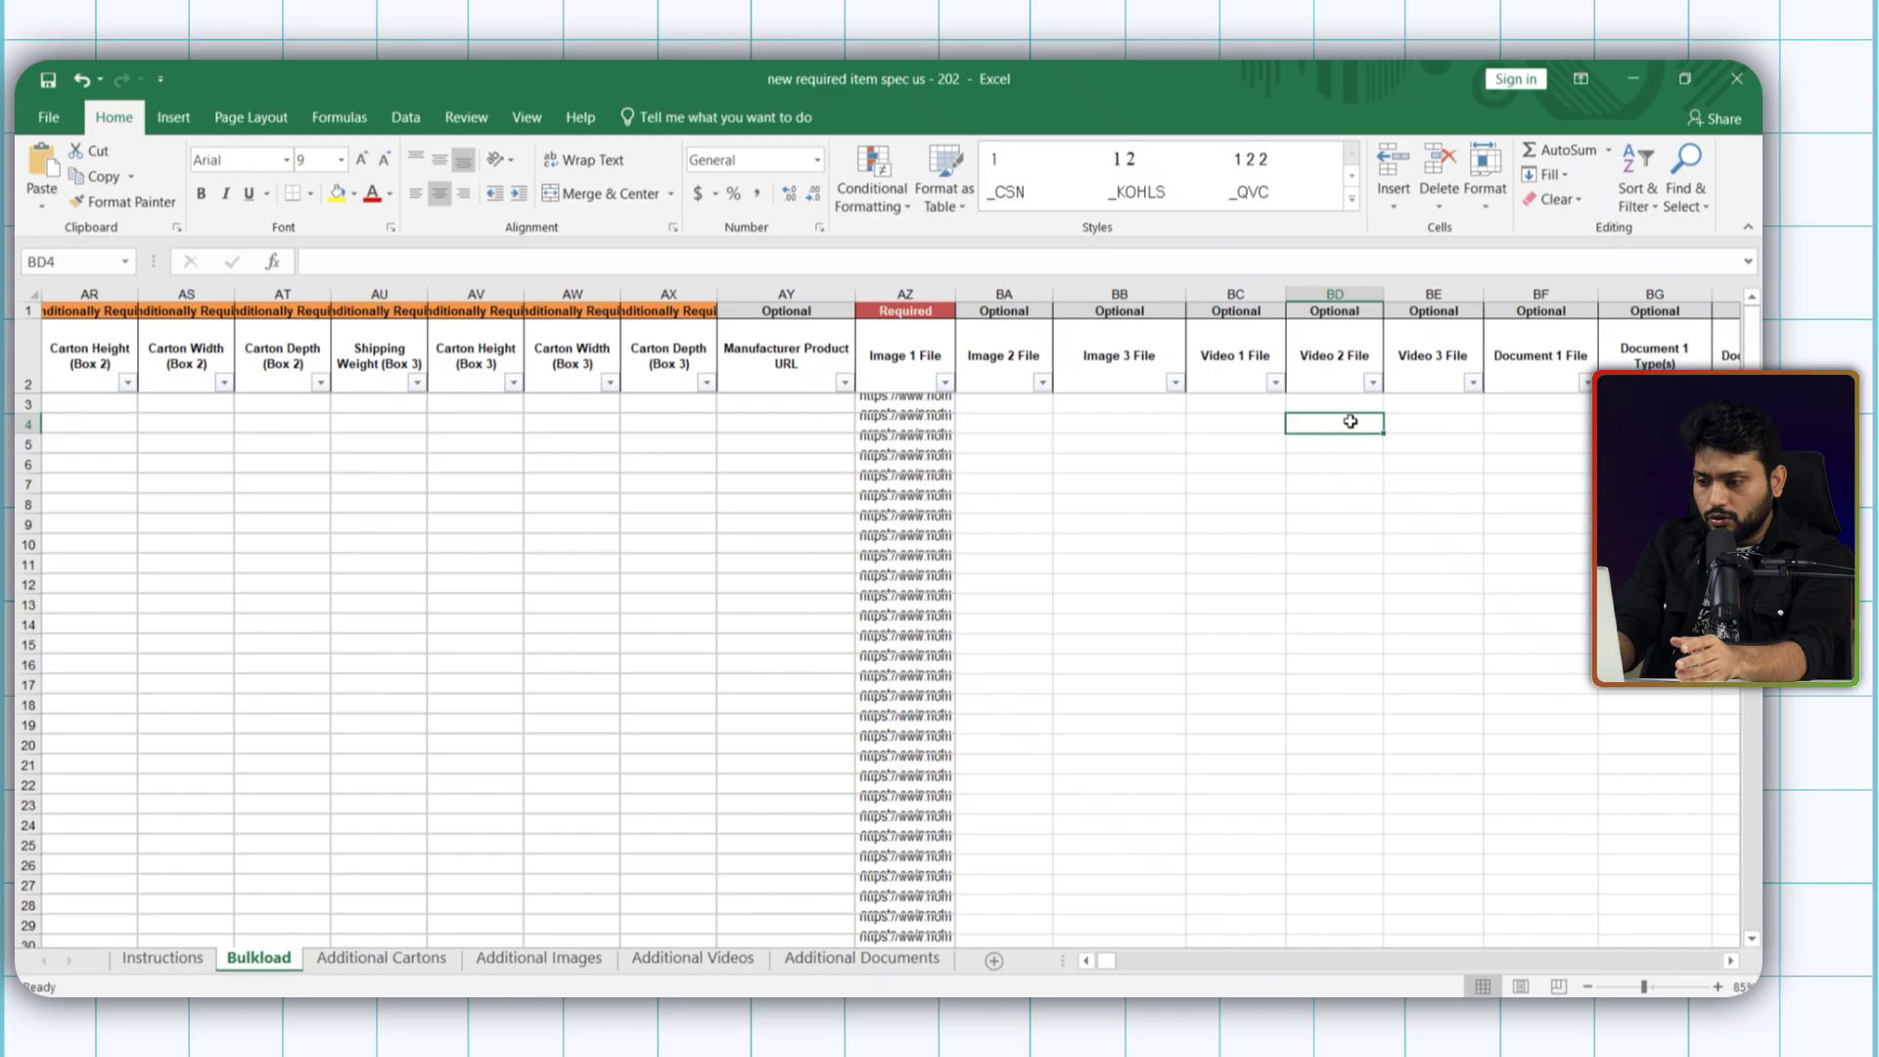
pyautogui.press('Right')
pyautogui.press('Right')
pyautogui.press('Right')
pyautogui.press('Right')
pyautogui.press('Right')
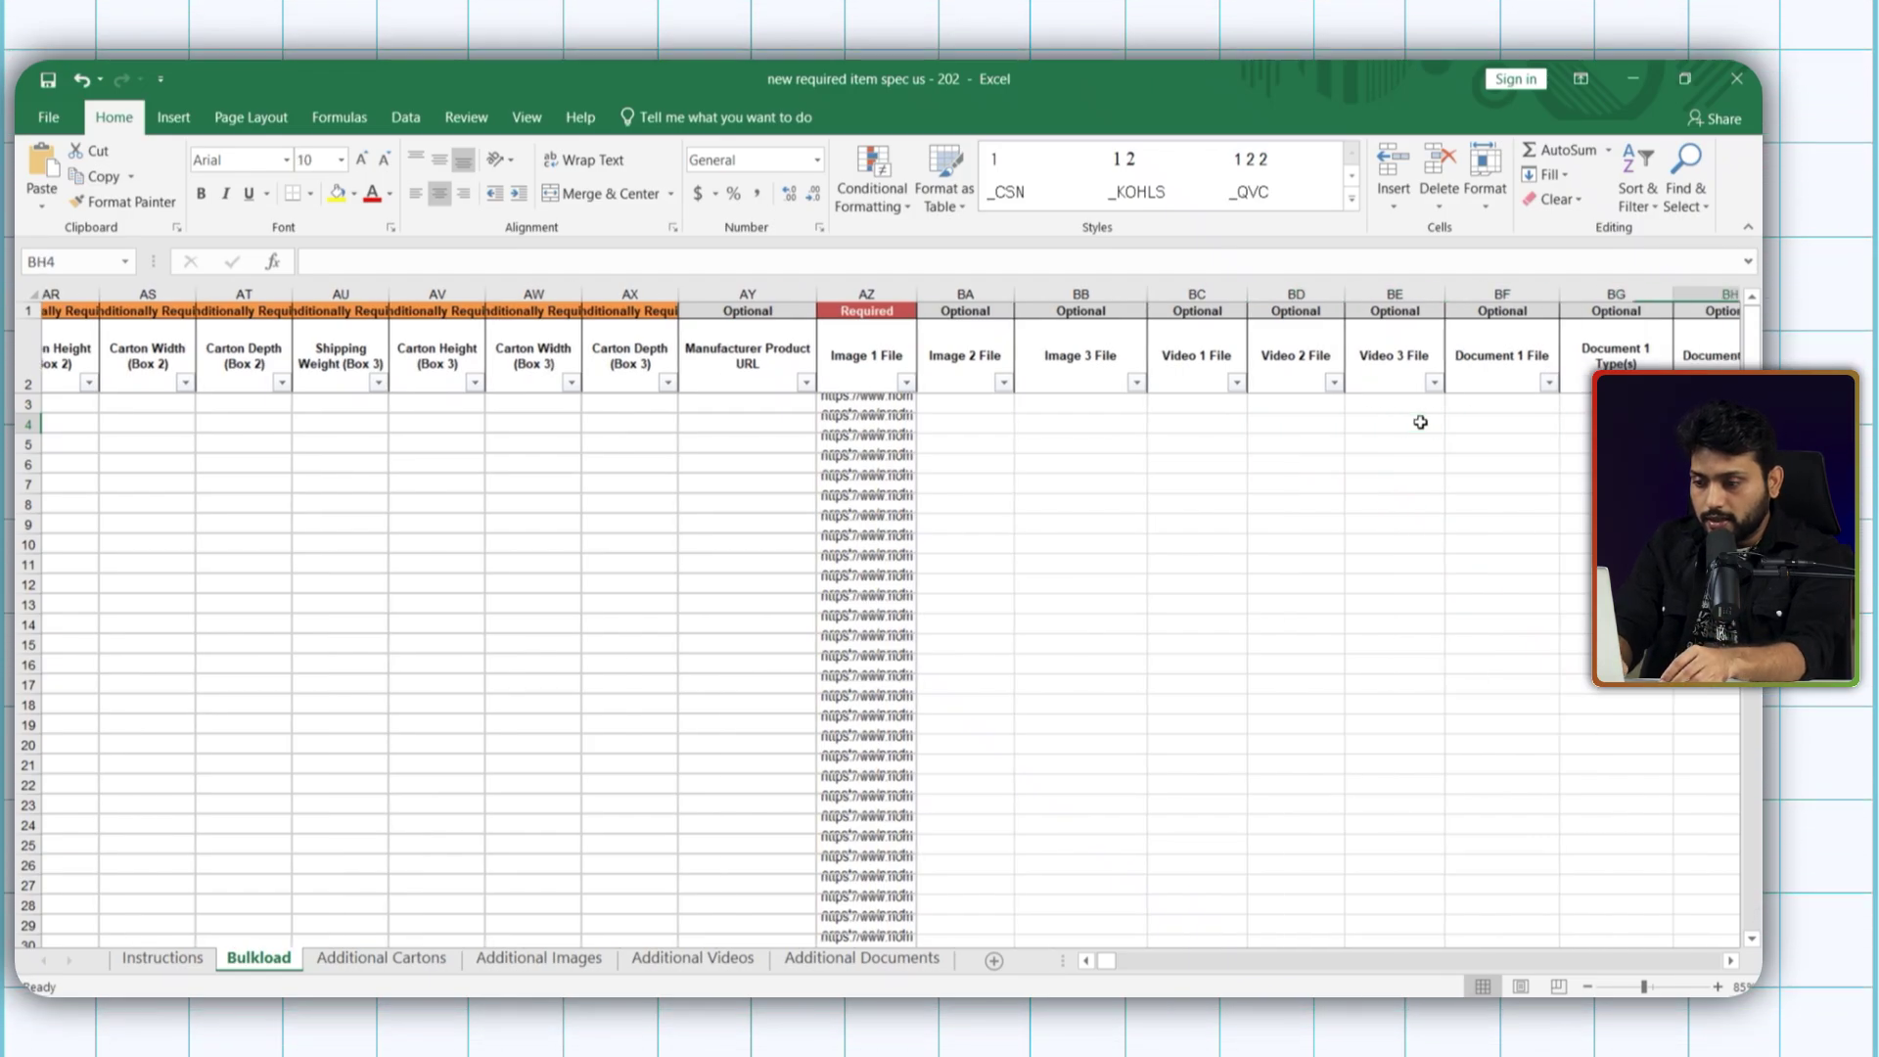
pyautogui.press('Right')
# Upload the filled item spec sheet from the Downloads folder into the project.
pyautogui.hotkey('alt', 'Tab')
pyautogui.click(557, 763)
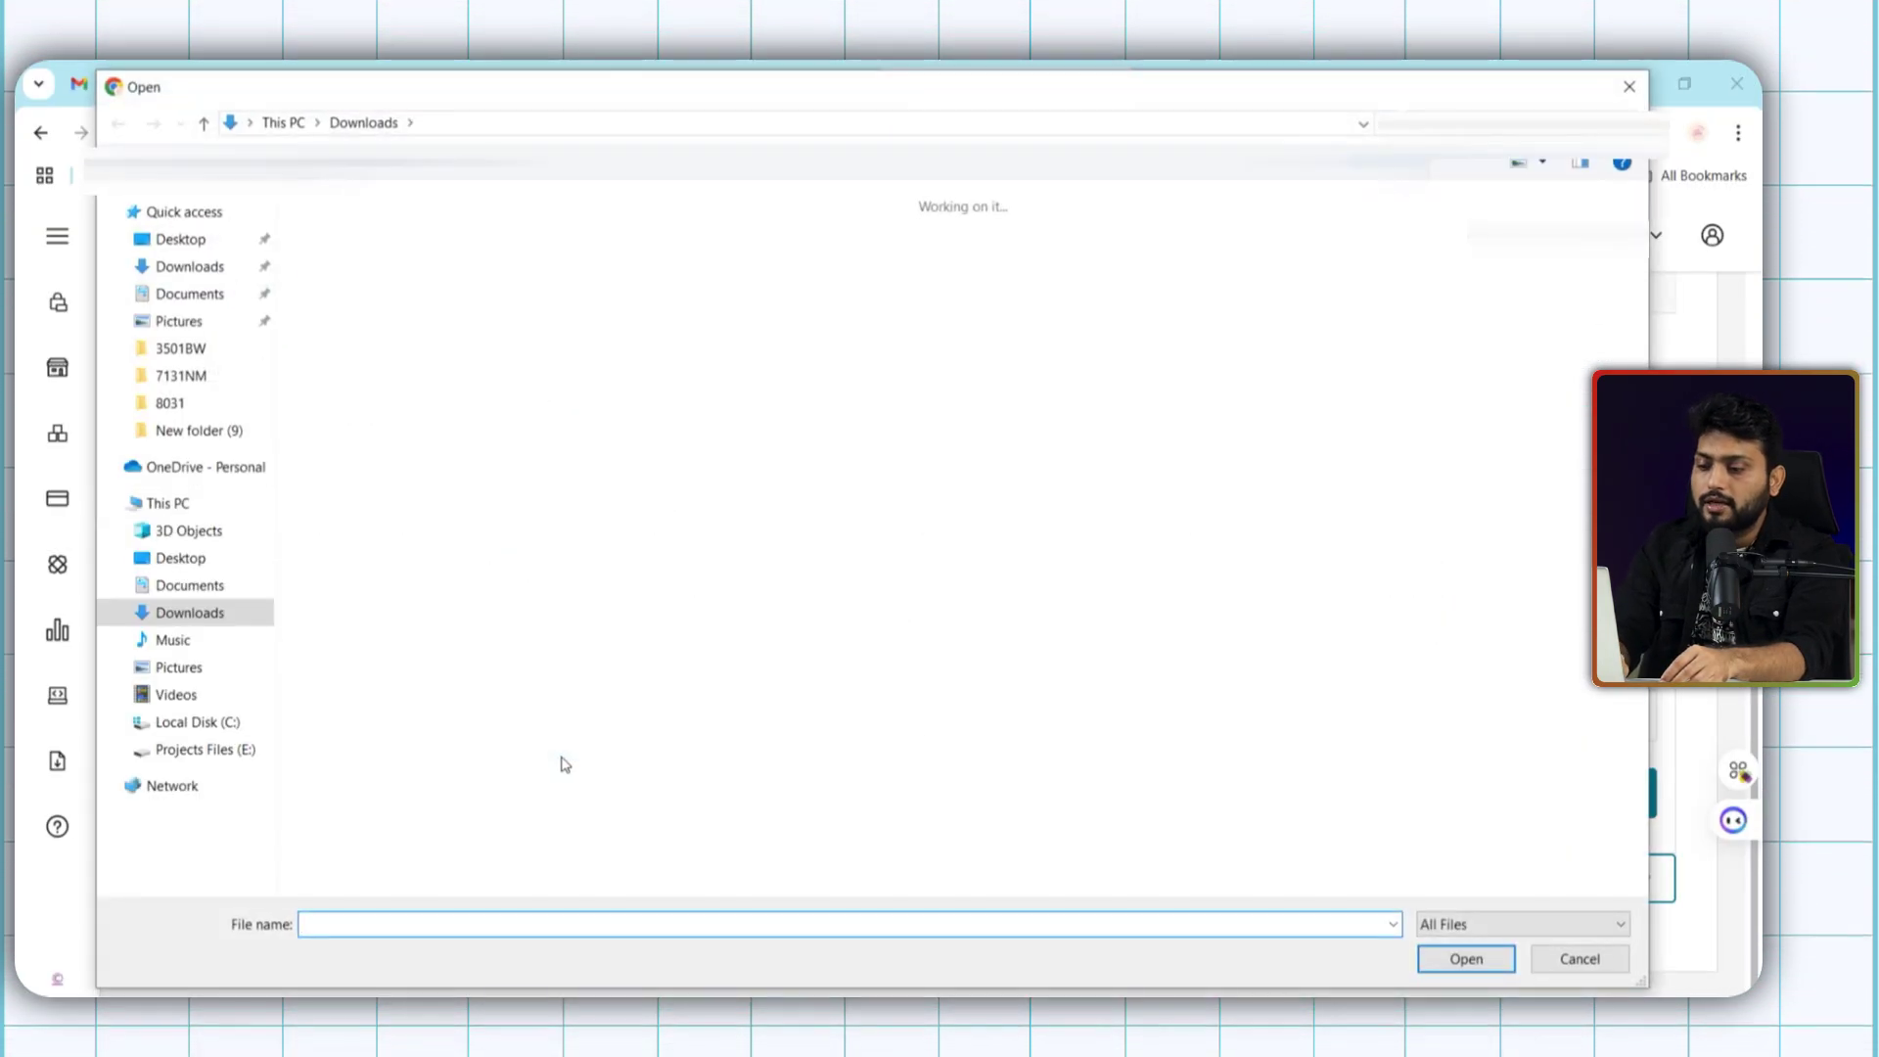
pyautogui.doubleClick(427, 375)
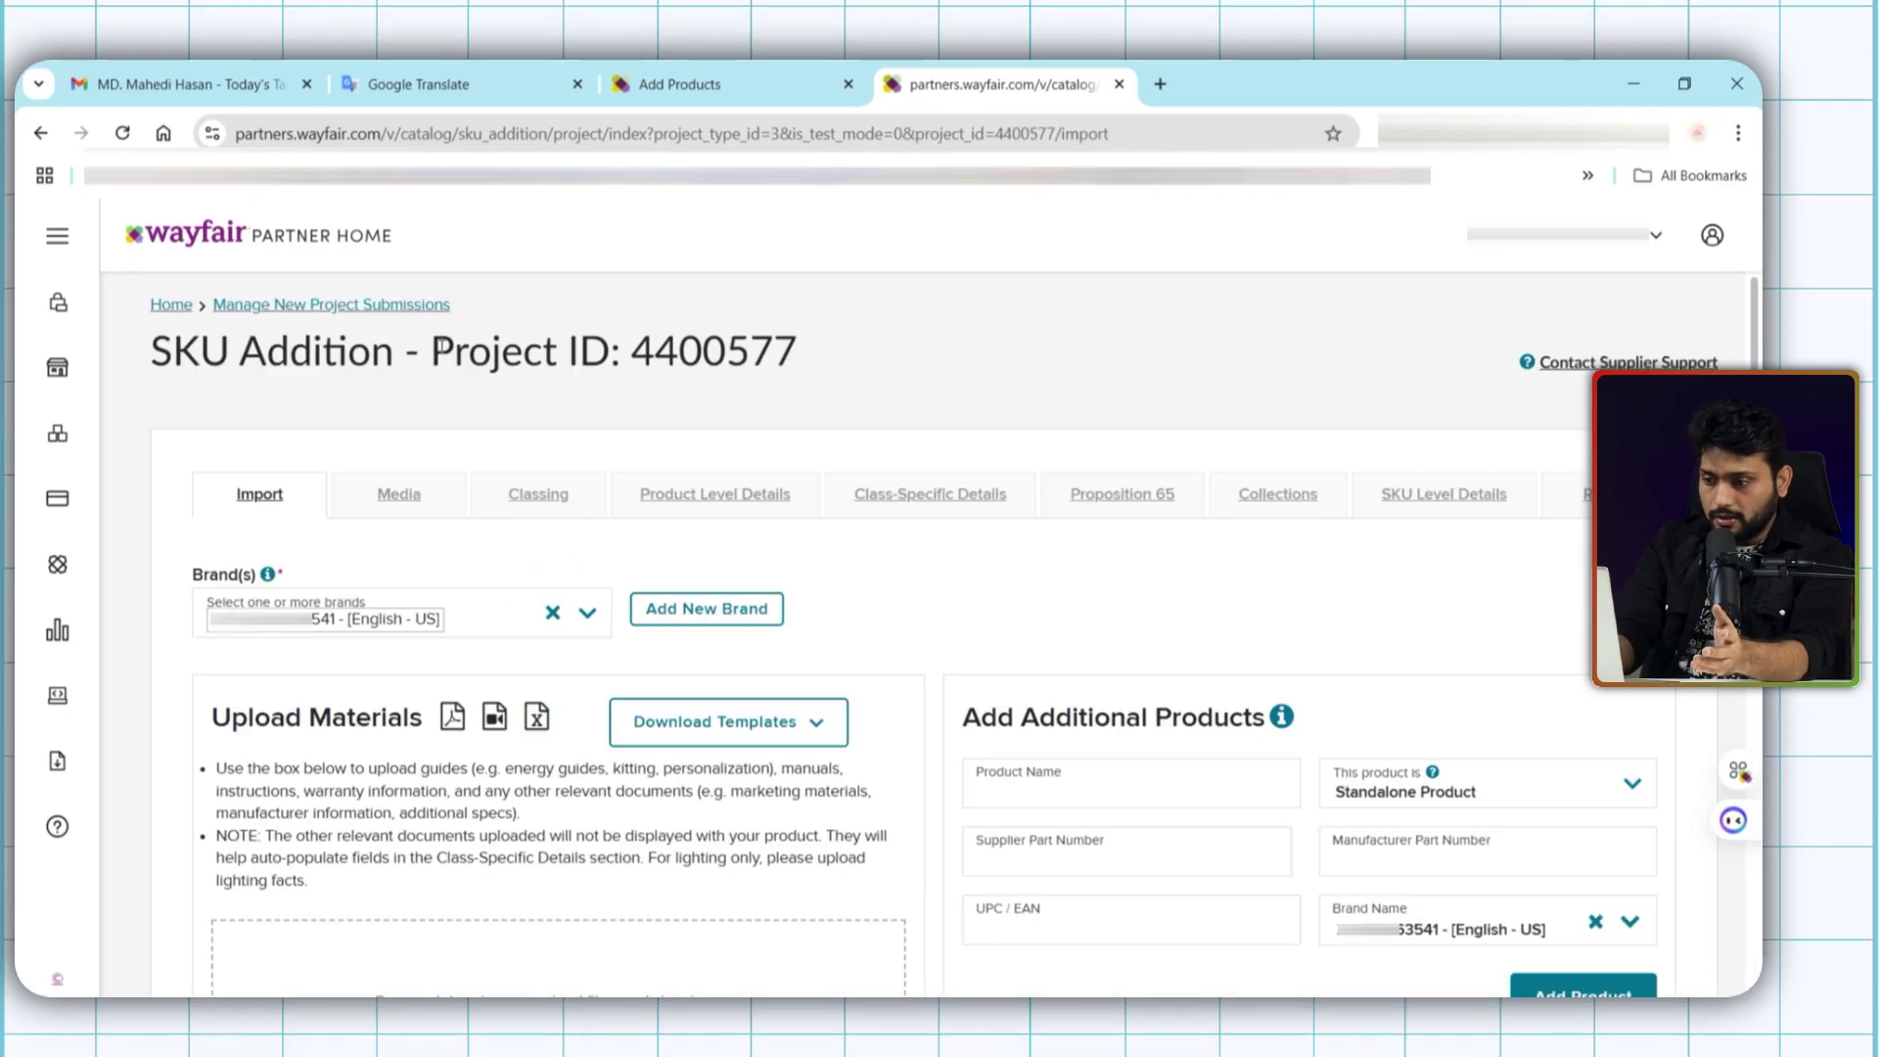
# Select all uploaded products in the project list, then clear the selection.
pyautogui.scroll(-10, 489, 489)
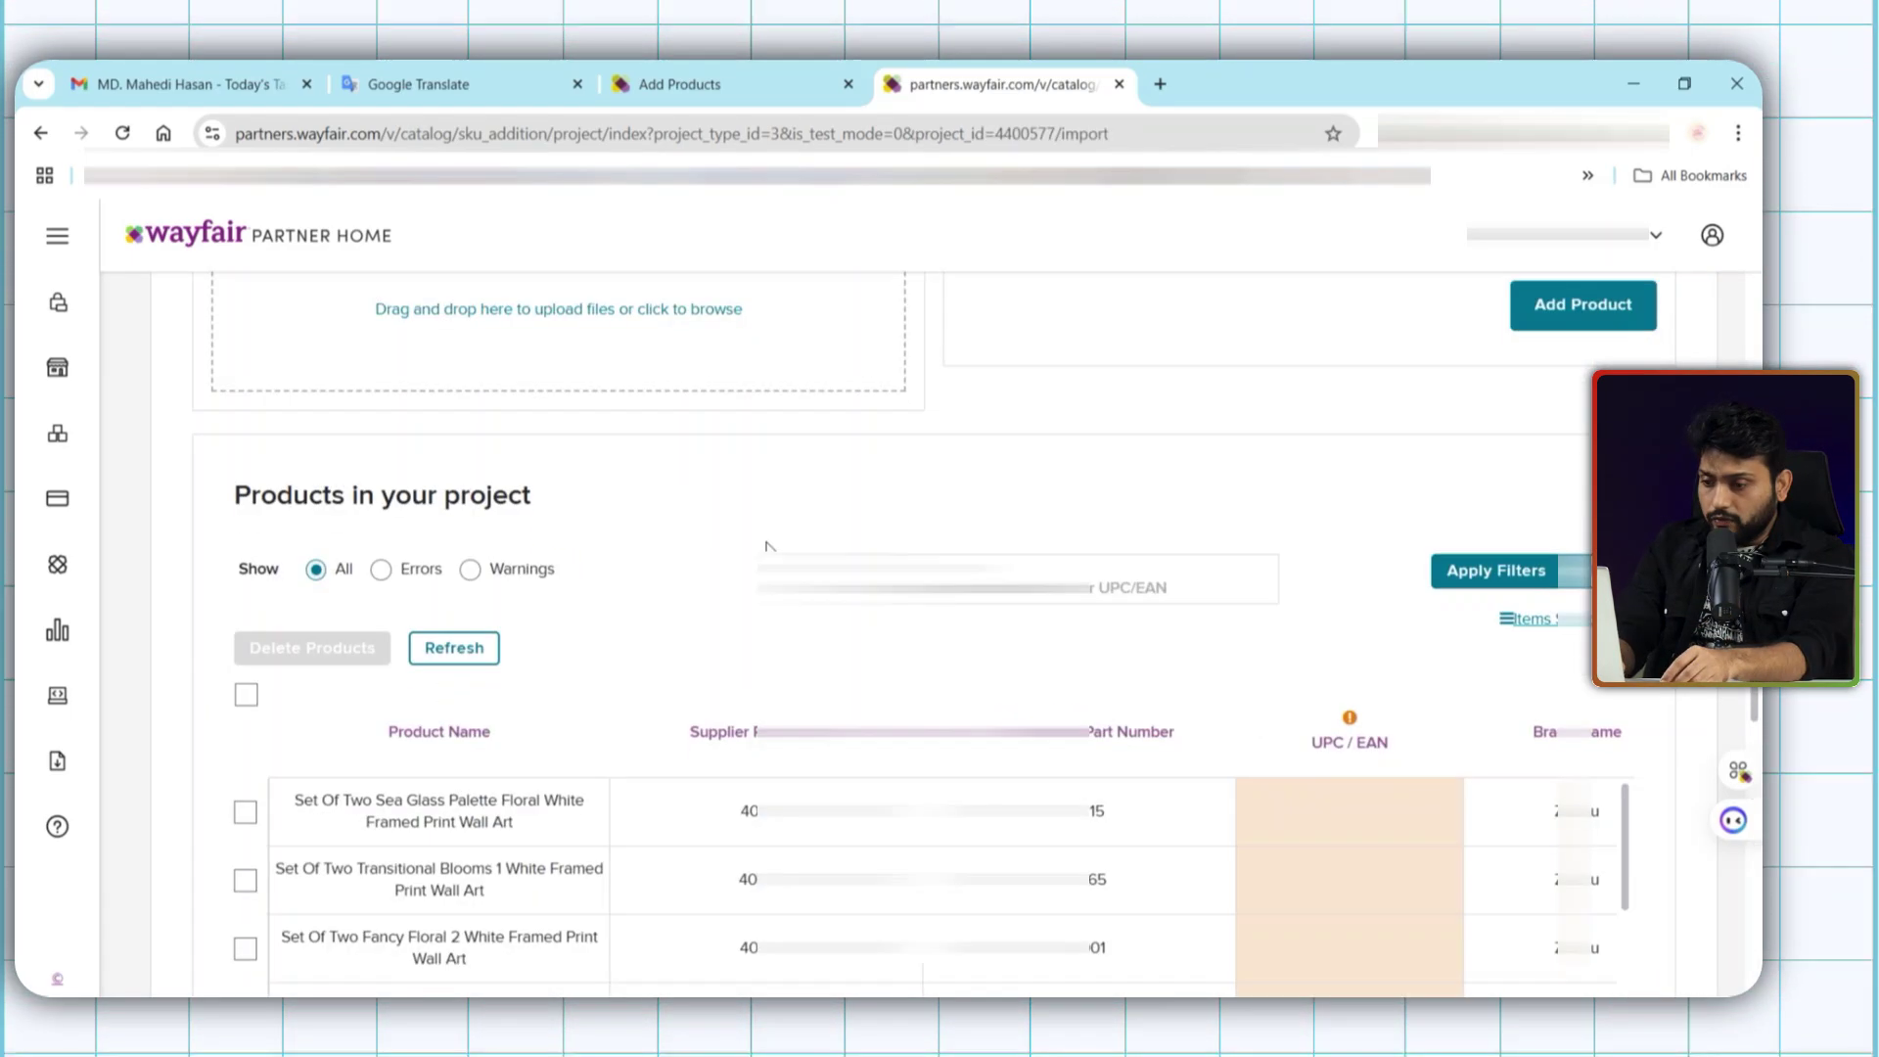
pyautogui.click(245, 476)
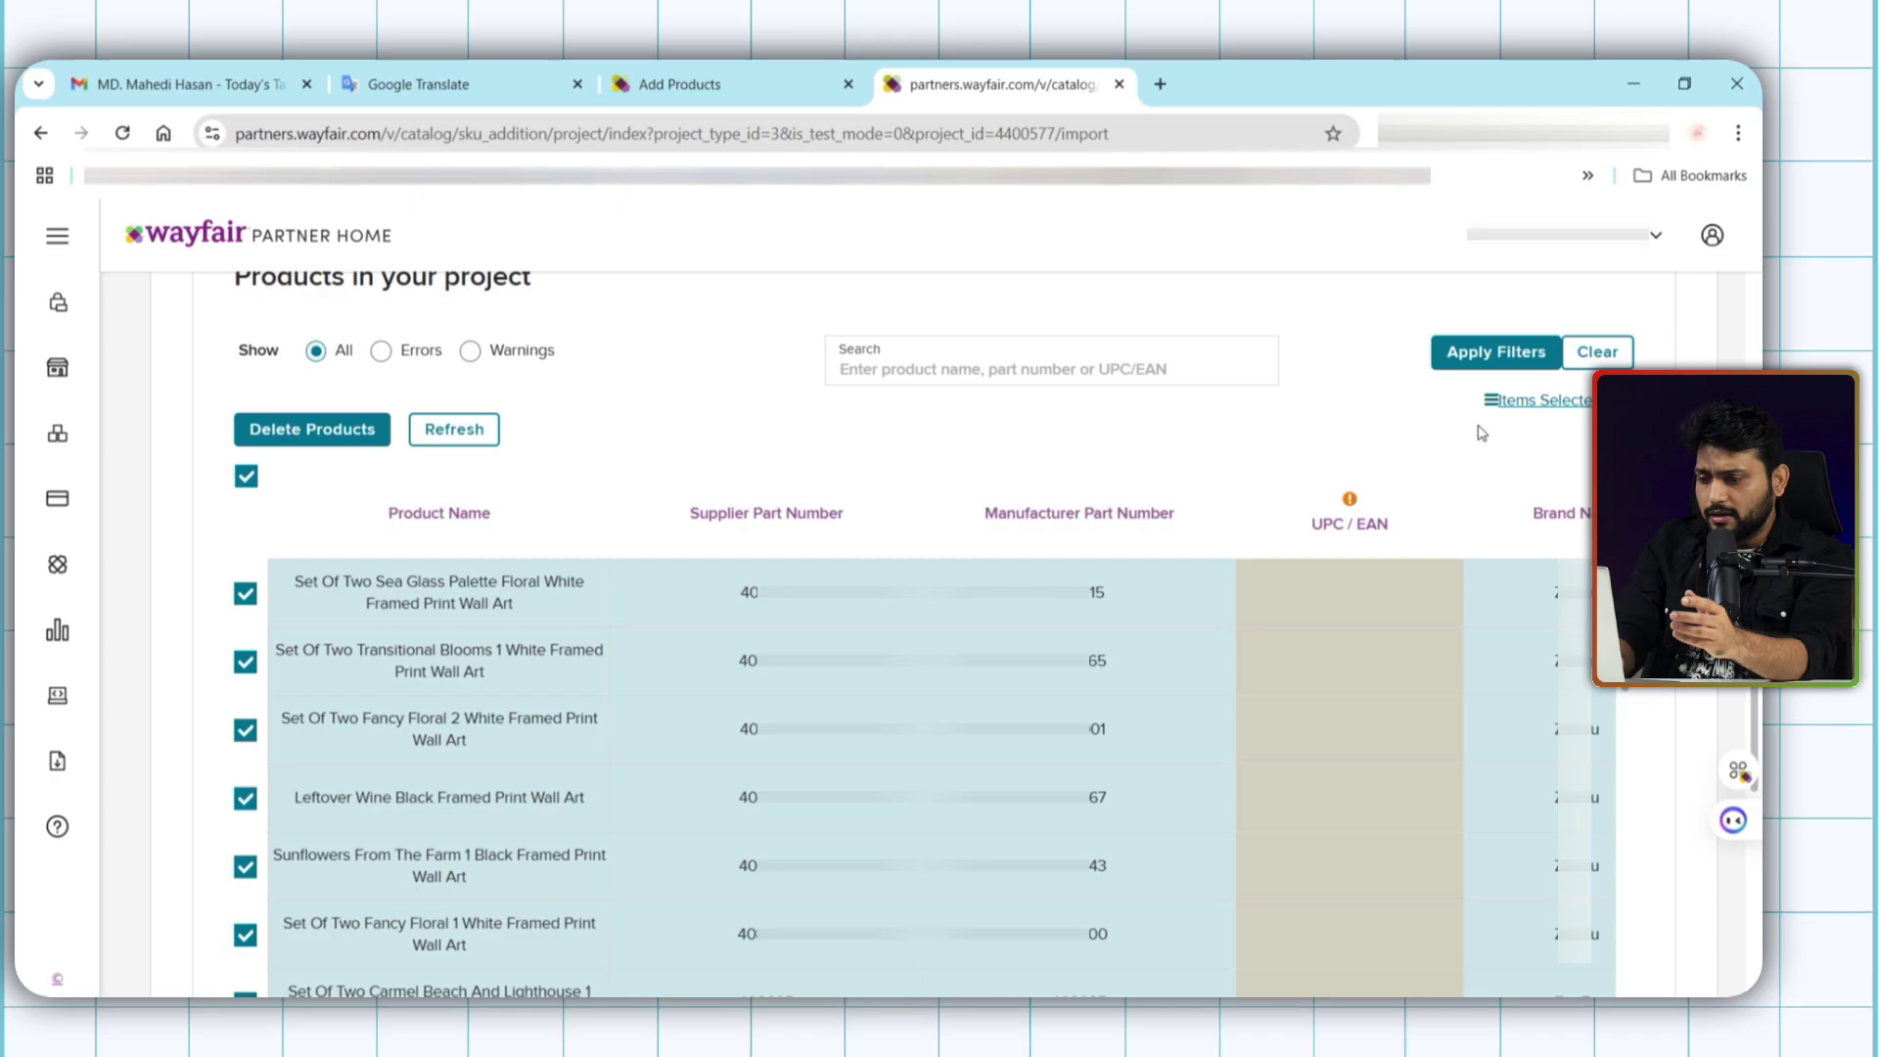
pyautogui.click(245, 480)
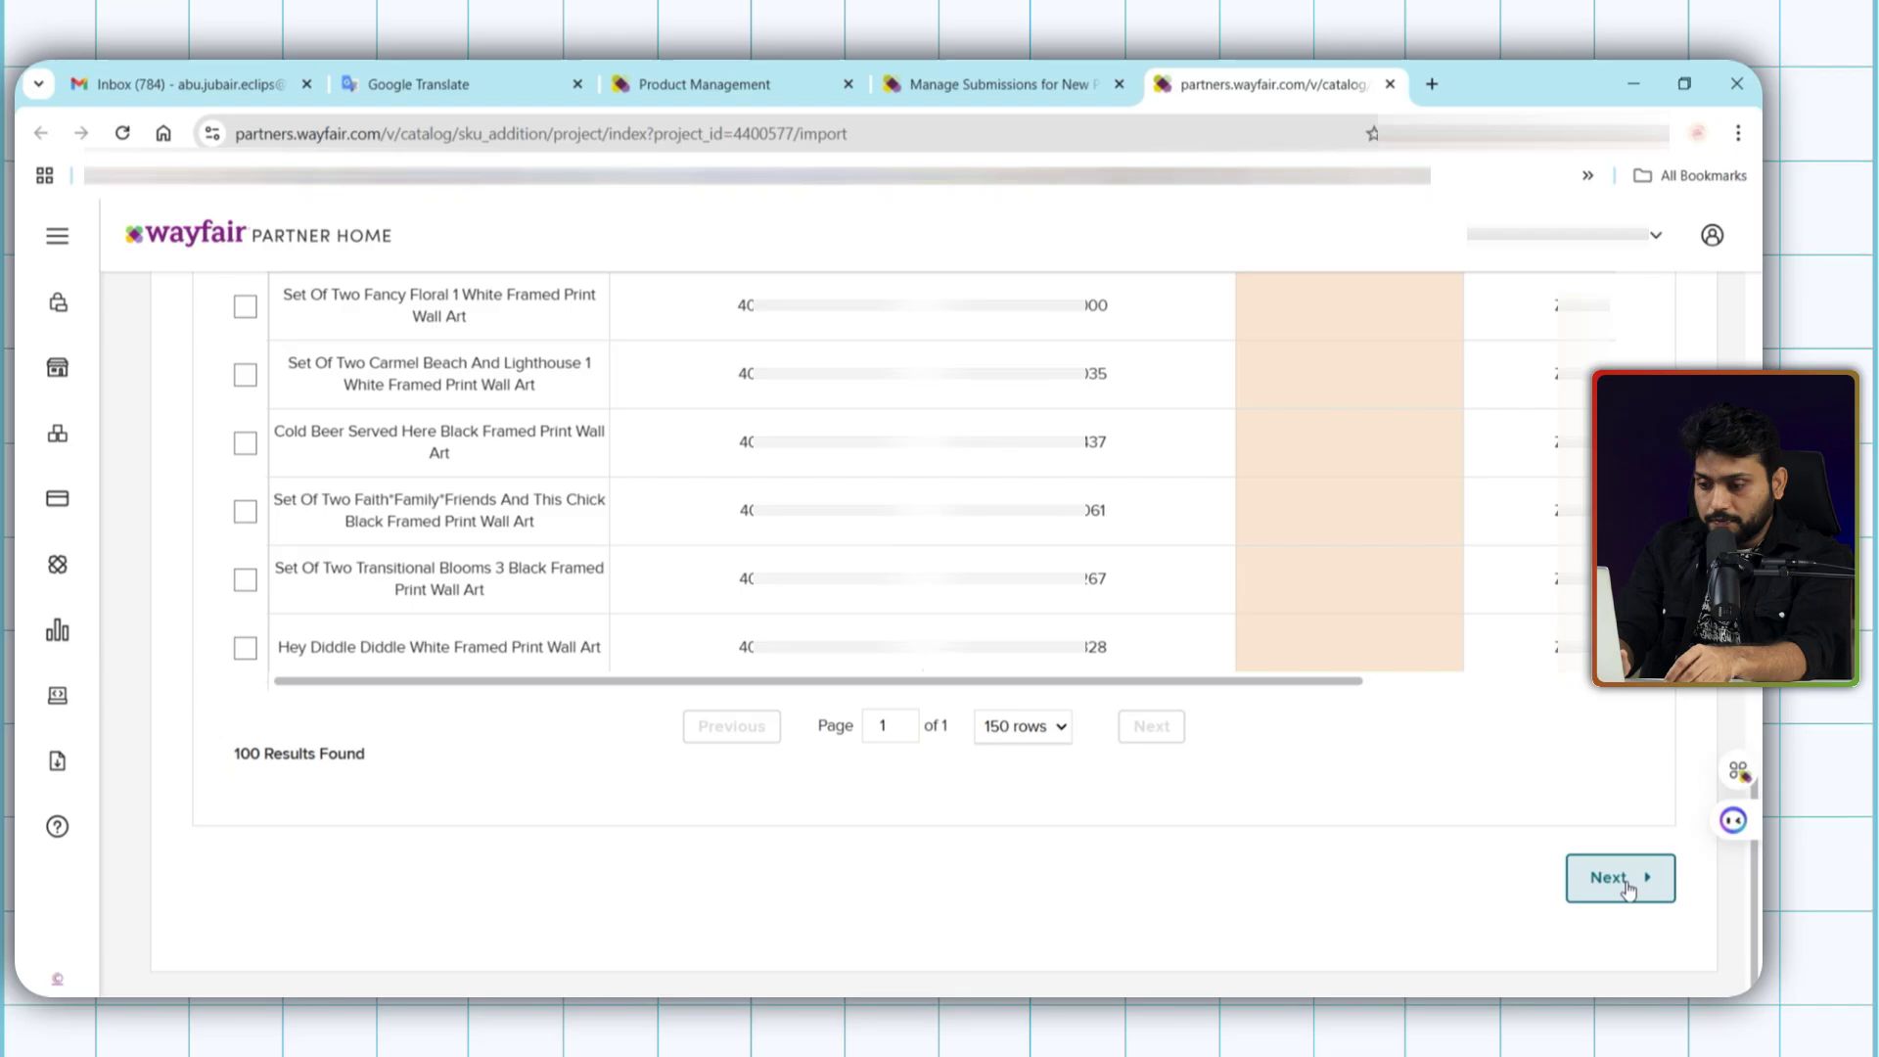
# Bypass the missing-UPC warnings and scroll through the Media step's images, videos and documents.
pyautogui.click(1624, 880)
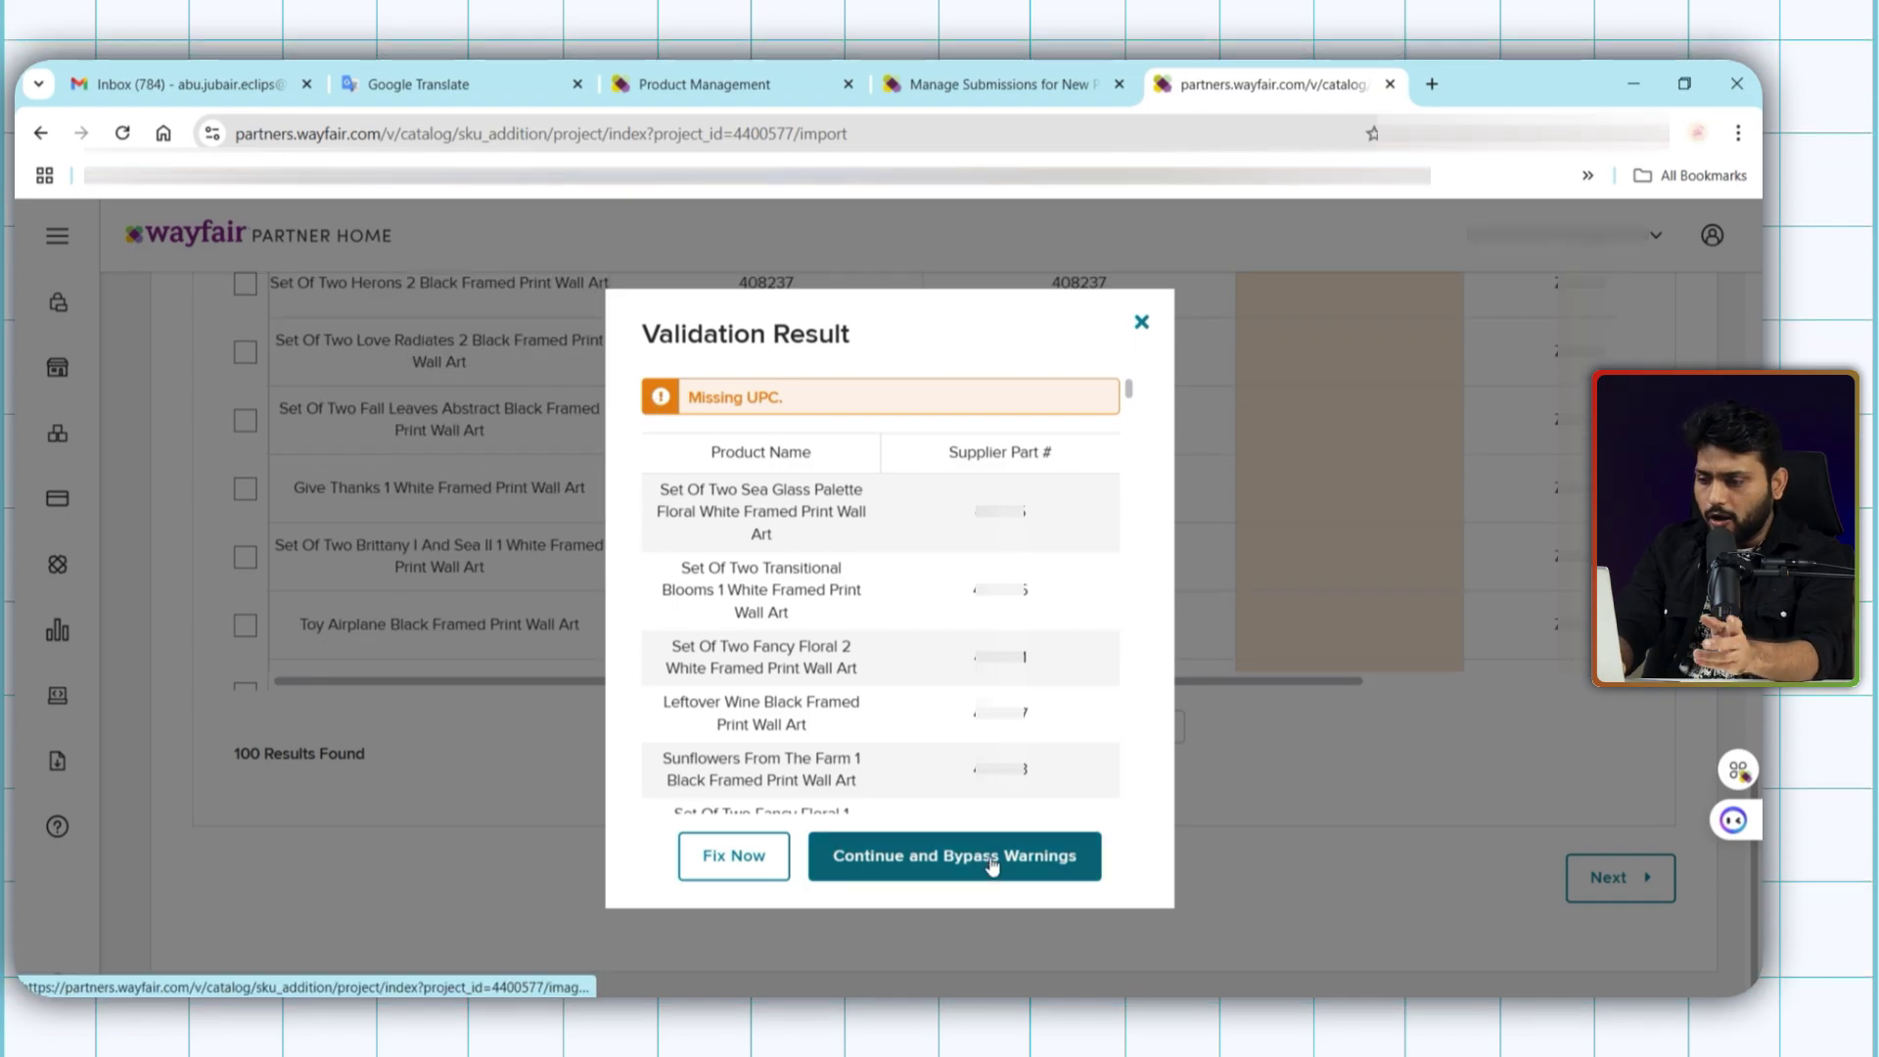
pyautogui.click(1027, 859)
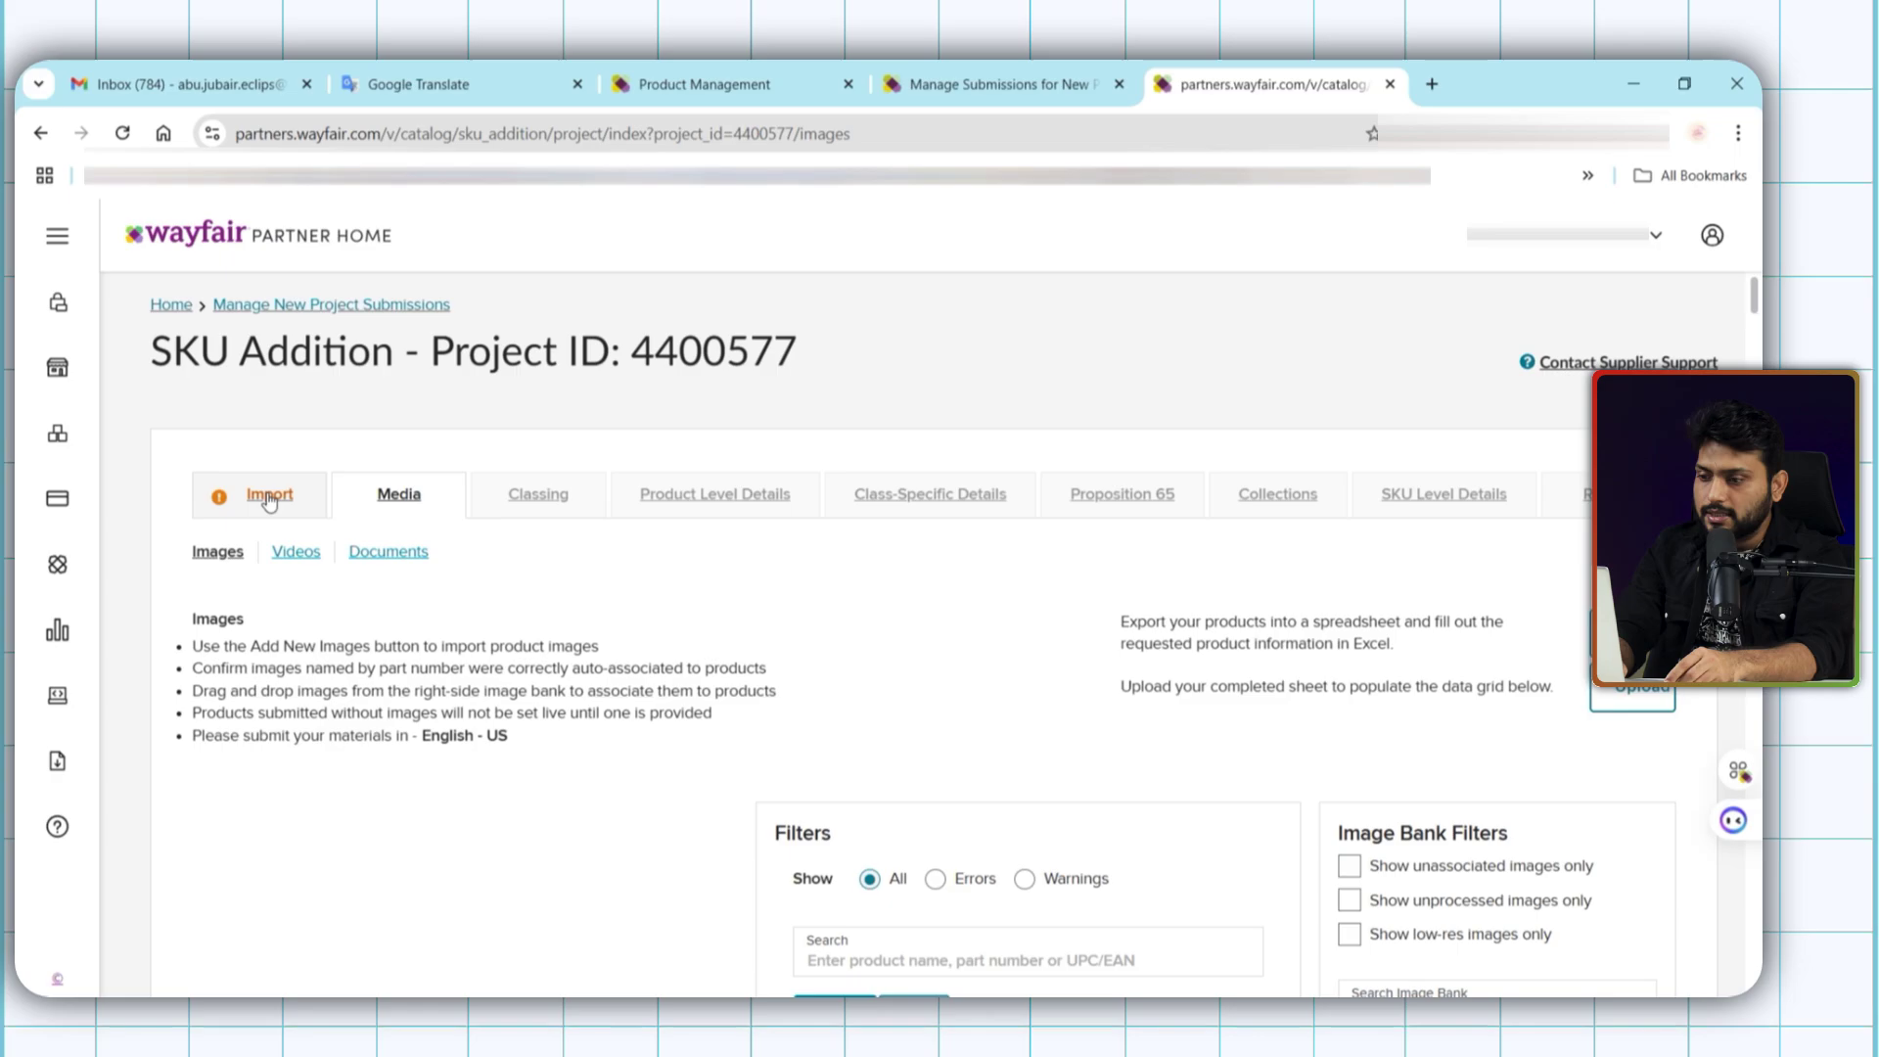
pyautogui.scroll(-10, 935, 591)
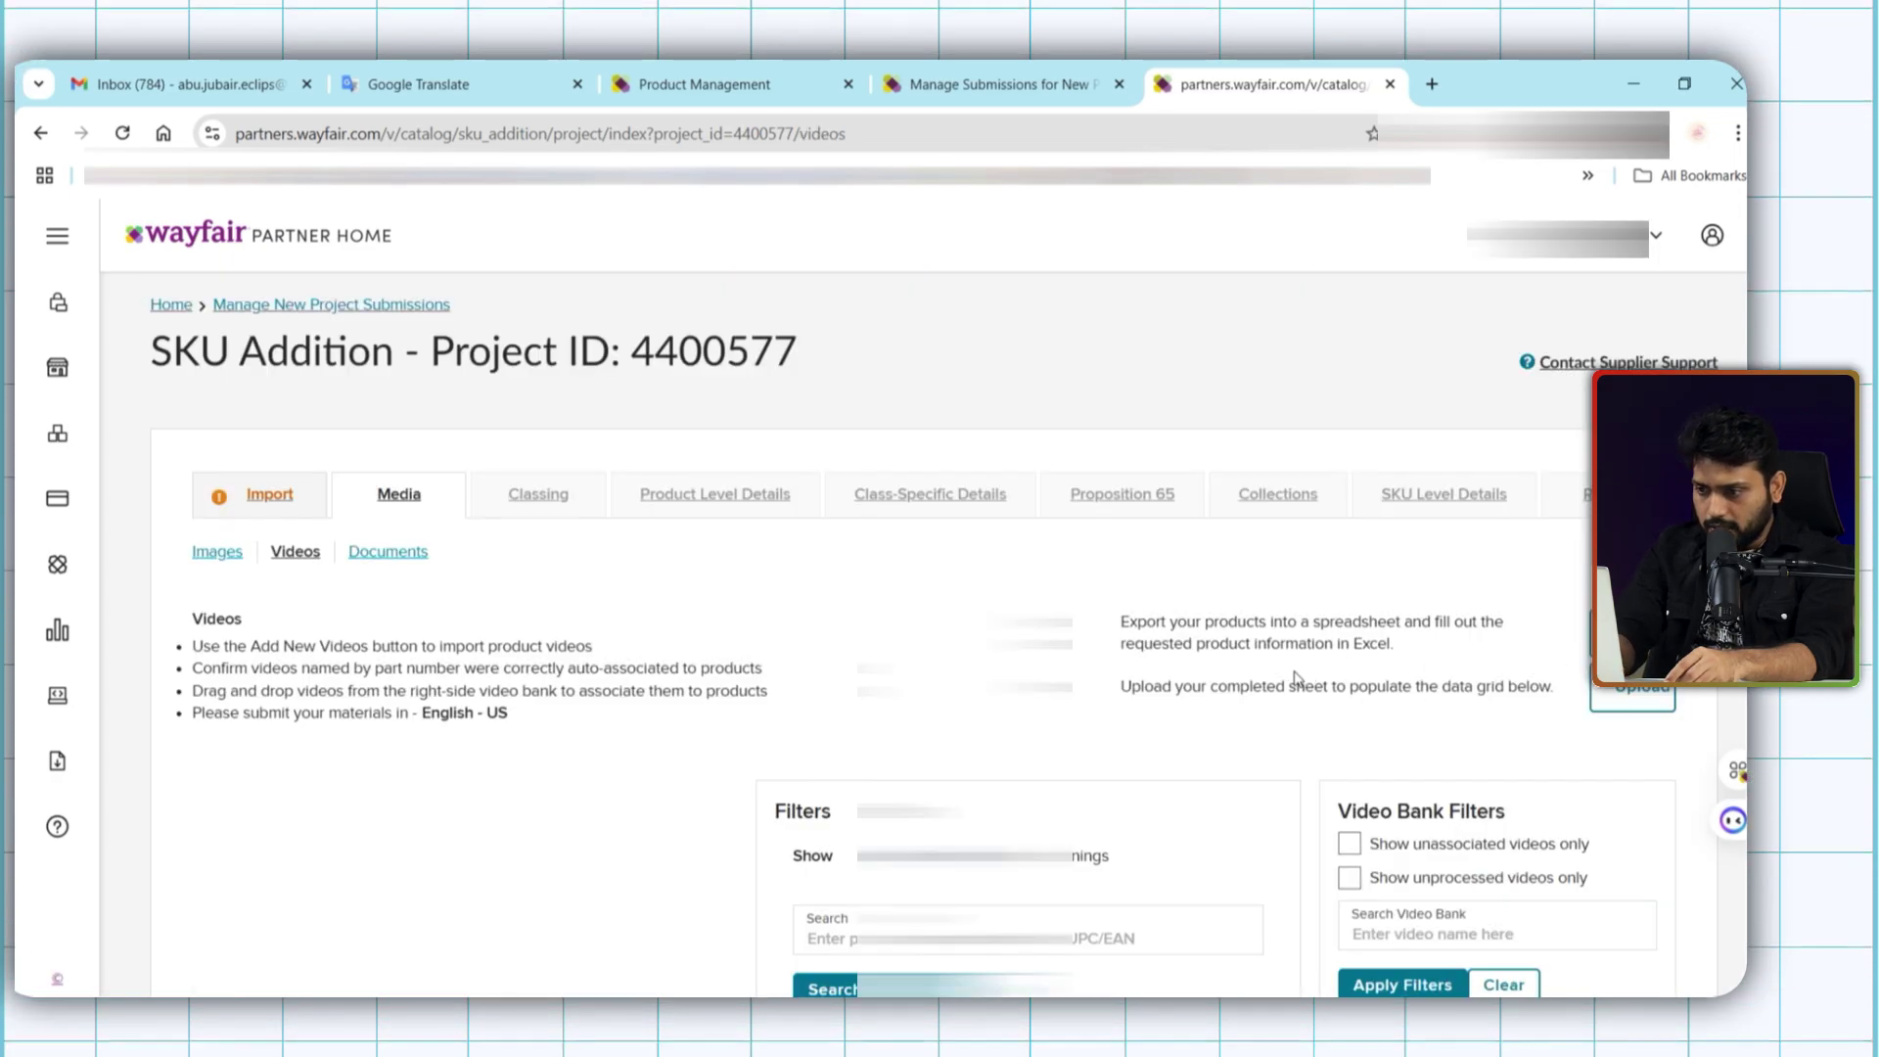
pyautogui.scroll(-6, 1292, 680)
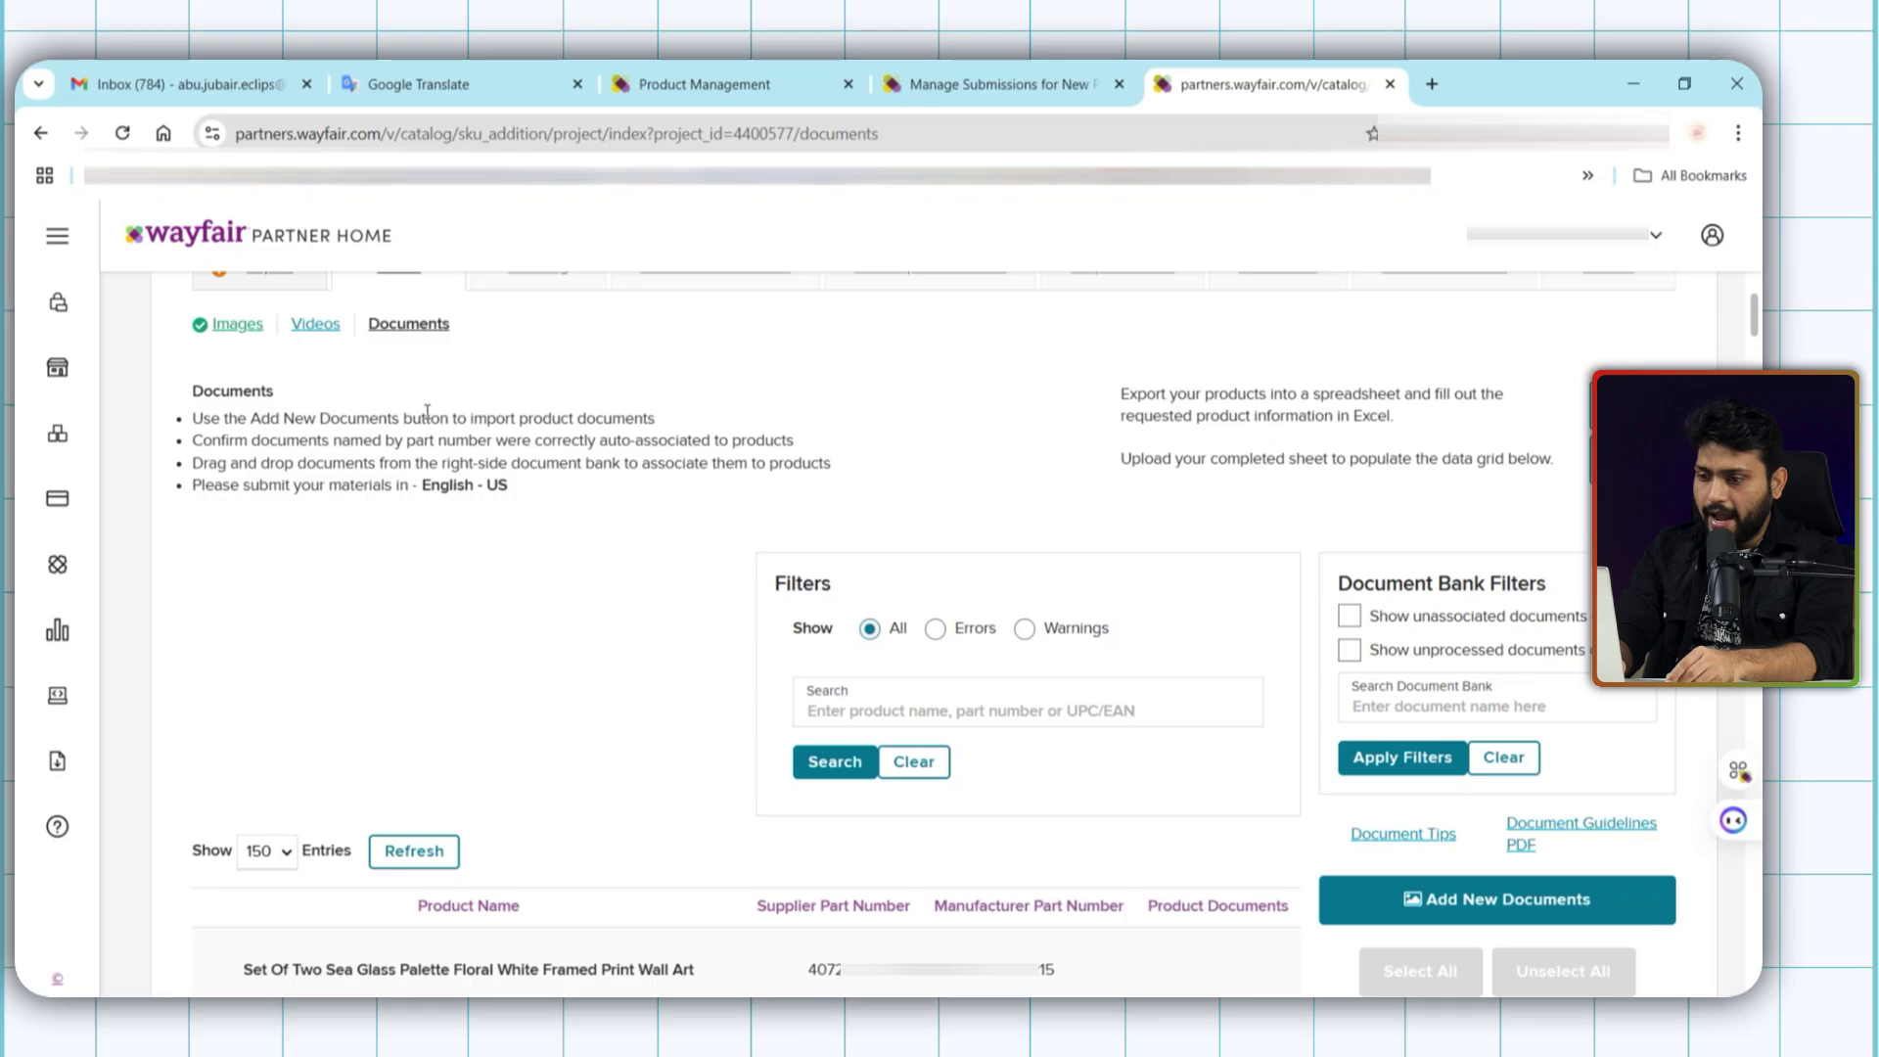
pyautogui.scroll(-3, 1132, 649)
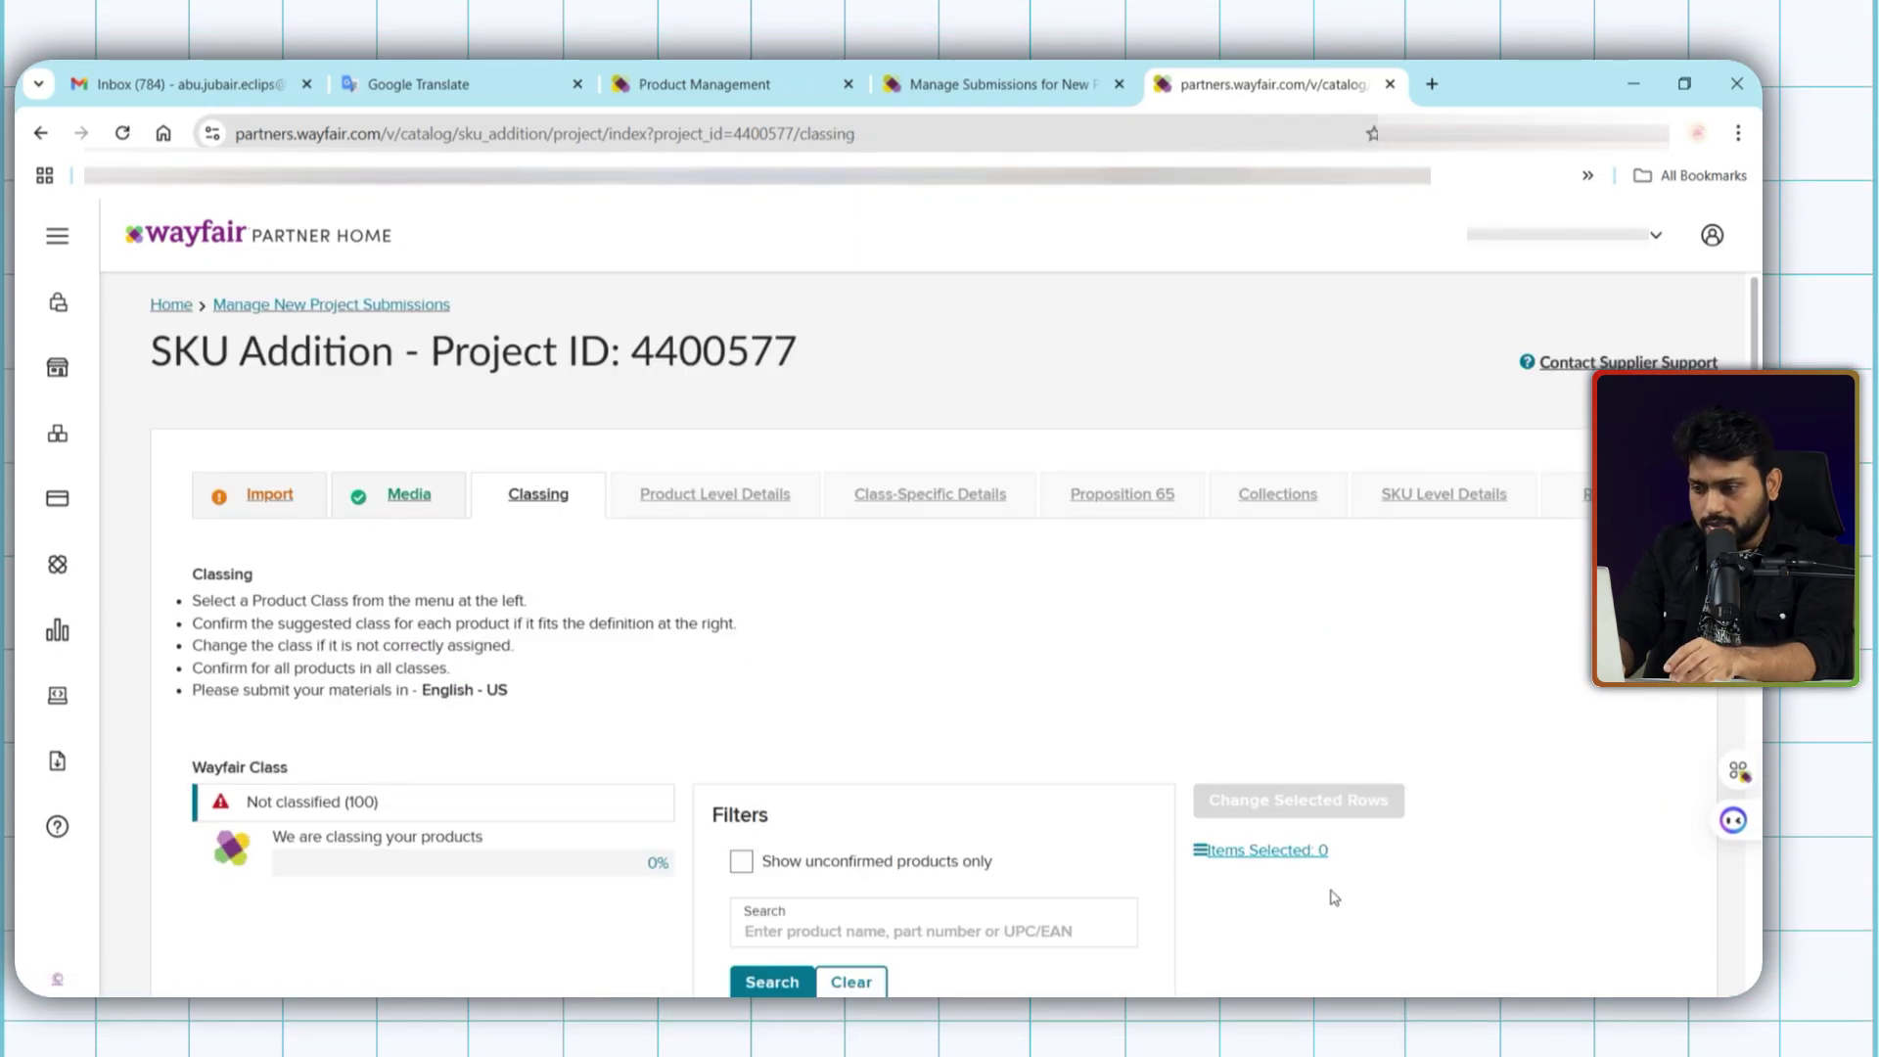
# Select all 100 products and assign them the Wall Art | Wall Art class.
pyautogui.scroll(-2, 322, 772)
pyautogui.scroll(-2, 330, 827)
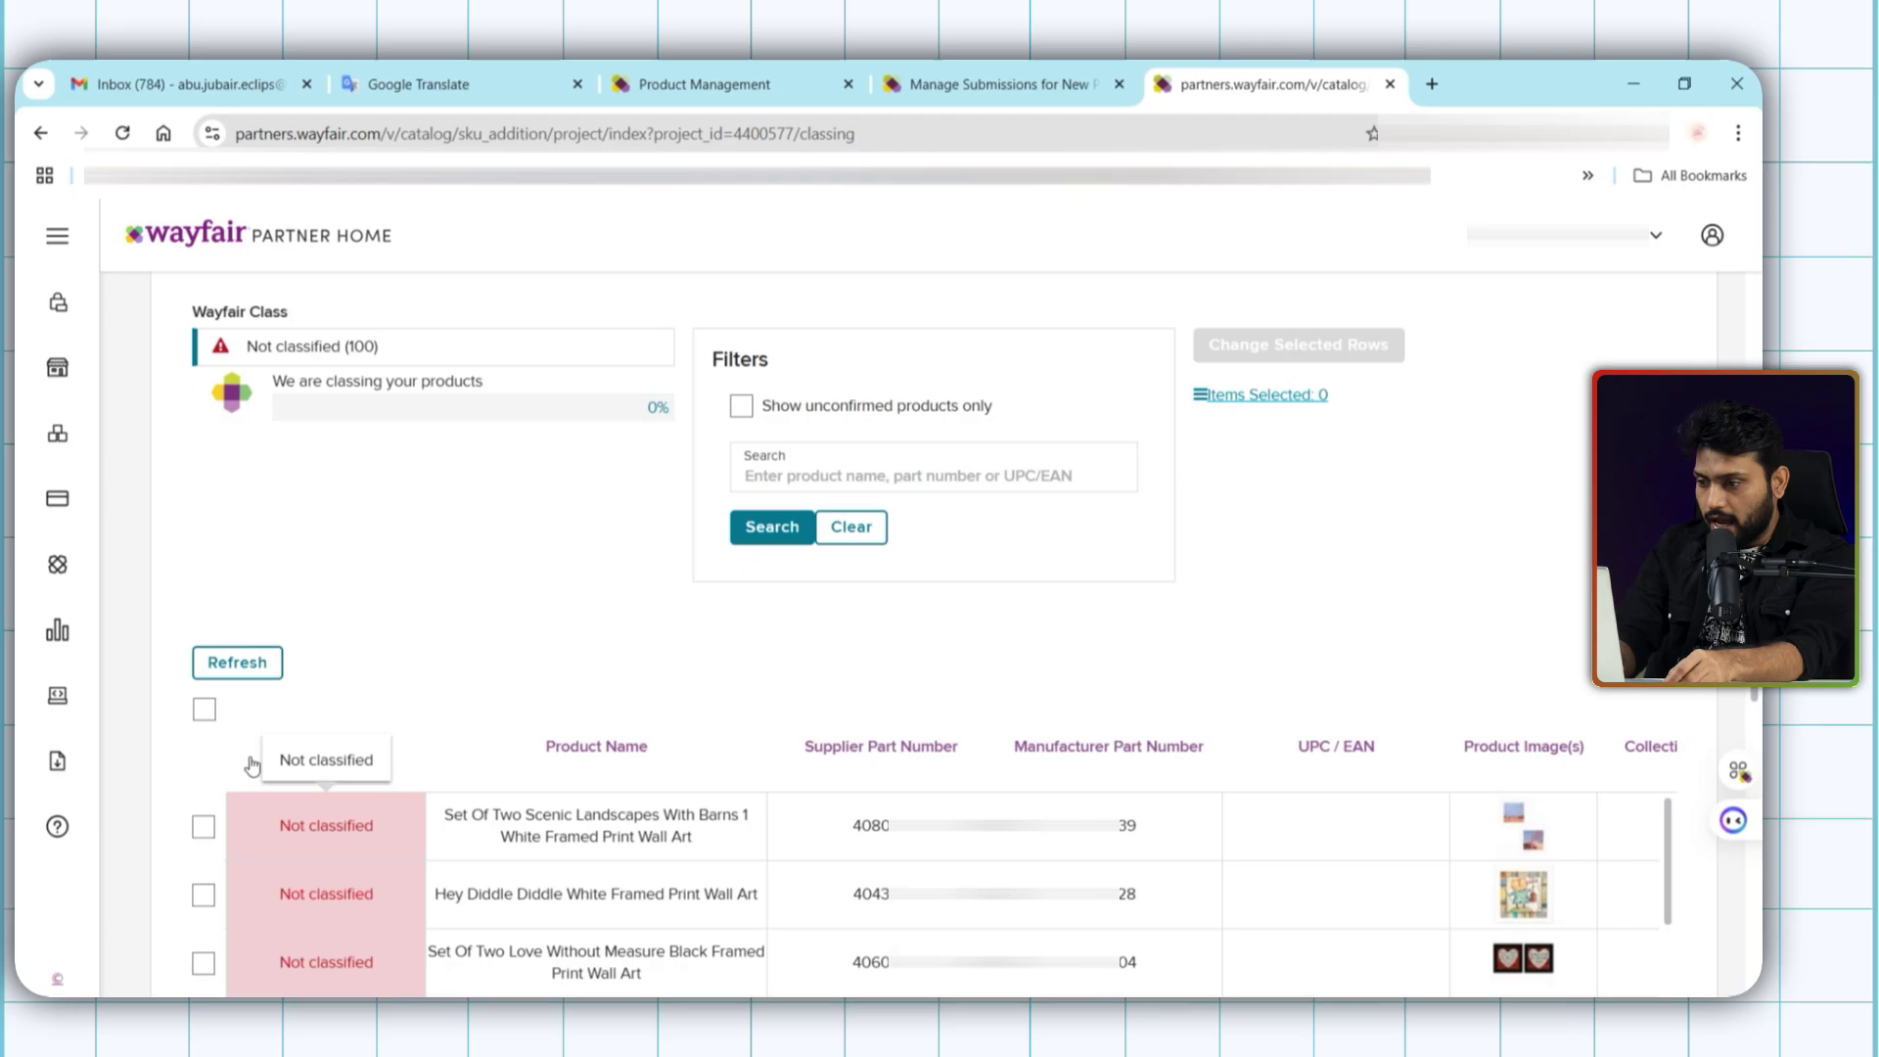
pyautogui.click(204, 710)
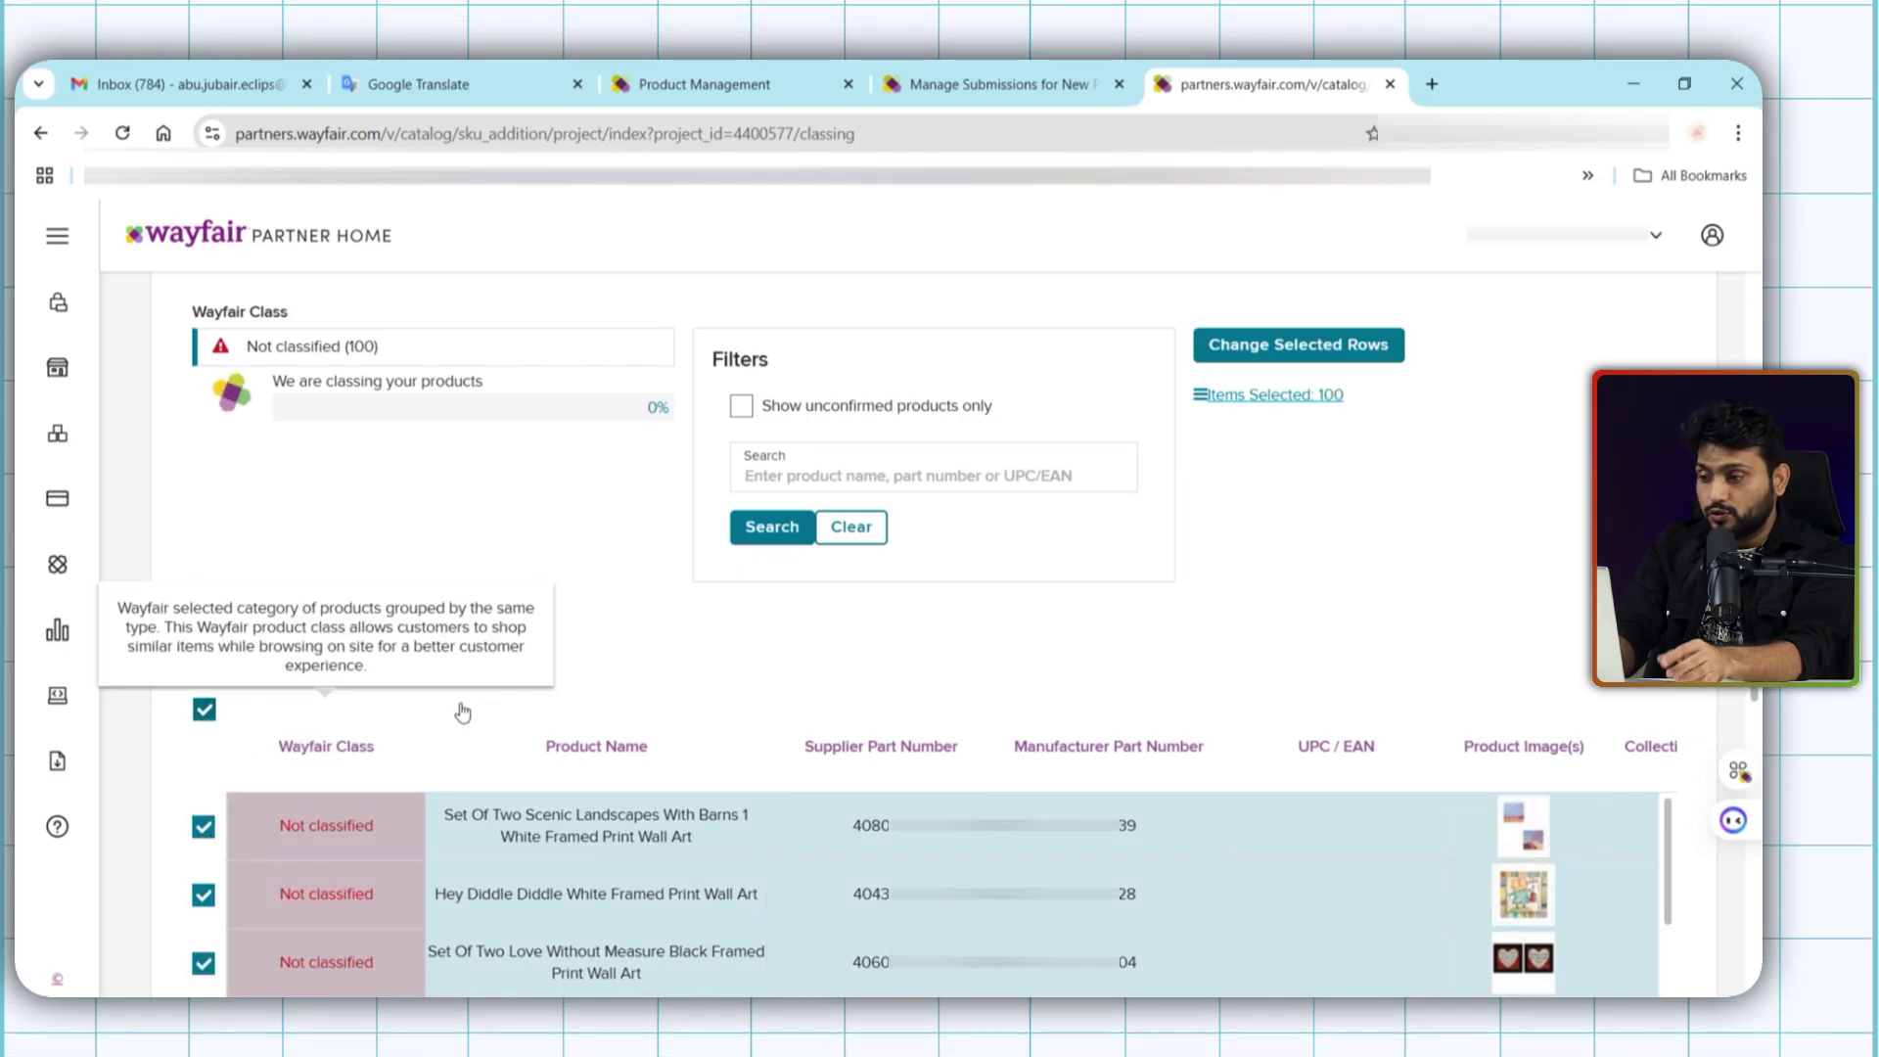
pyautogui.click(1278, 348)
pyautogui.click(587, 636)
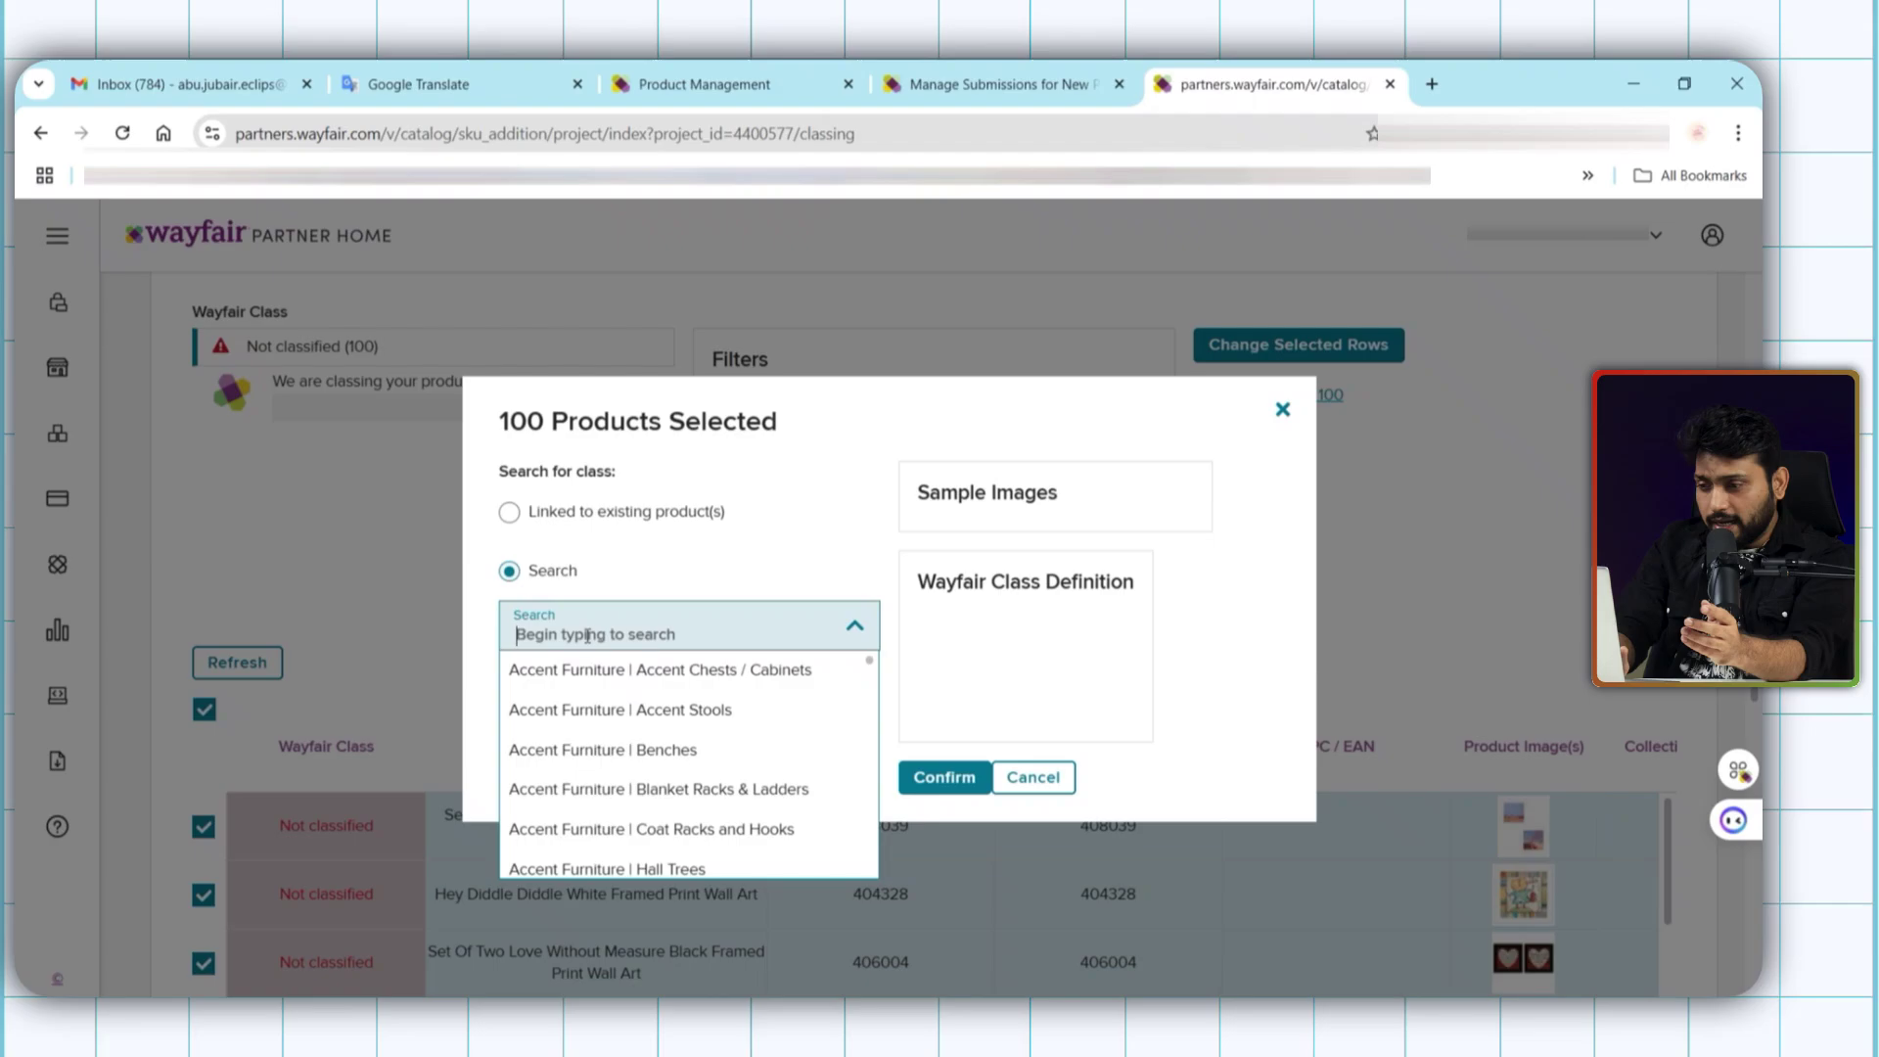
pyautogui.write('wall art')
pyautogui.click(596, 721)
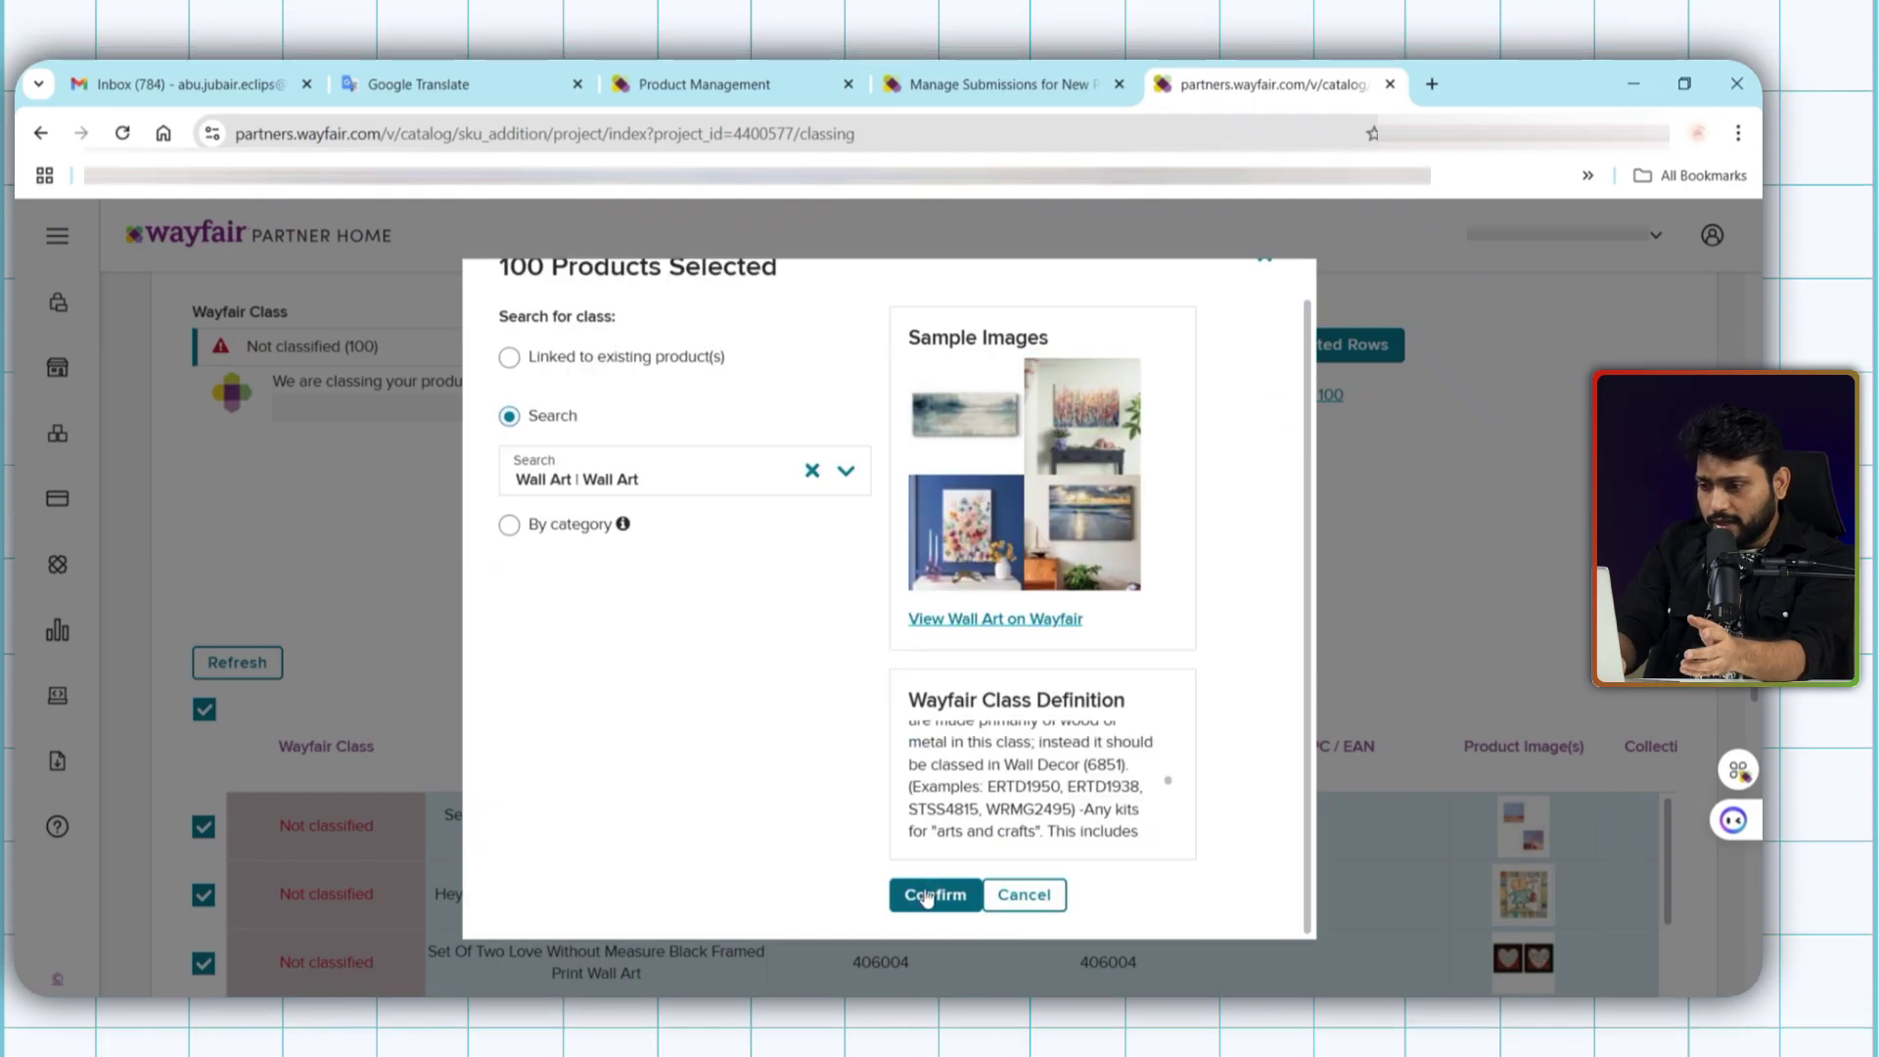
pyautogui.click(923, 896)
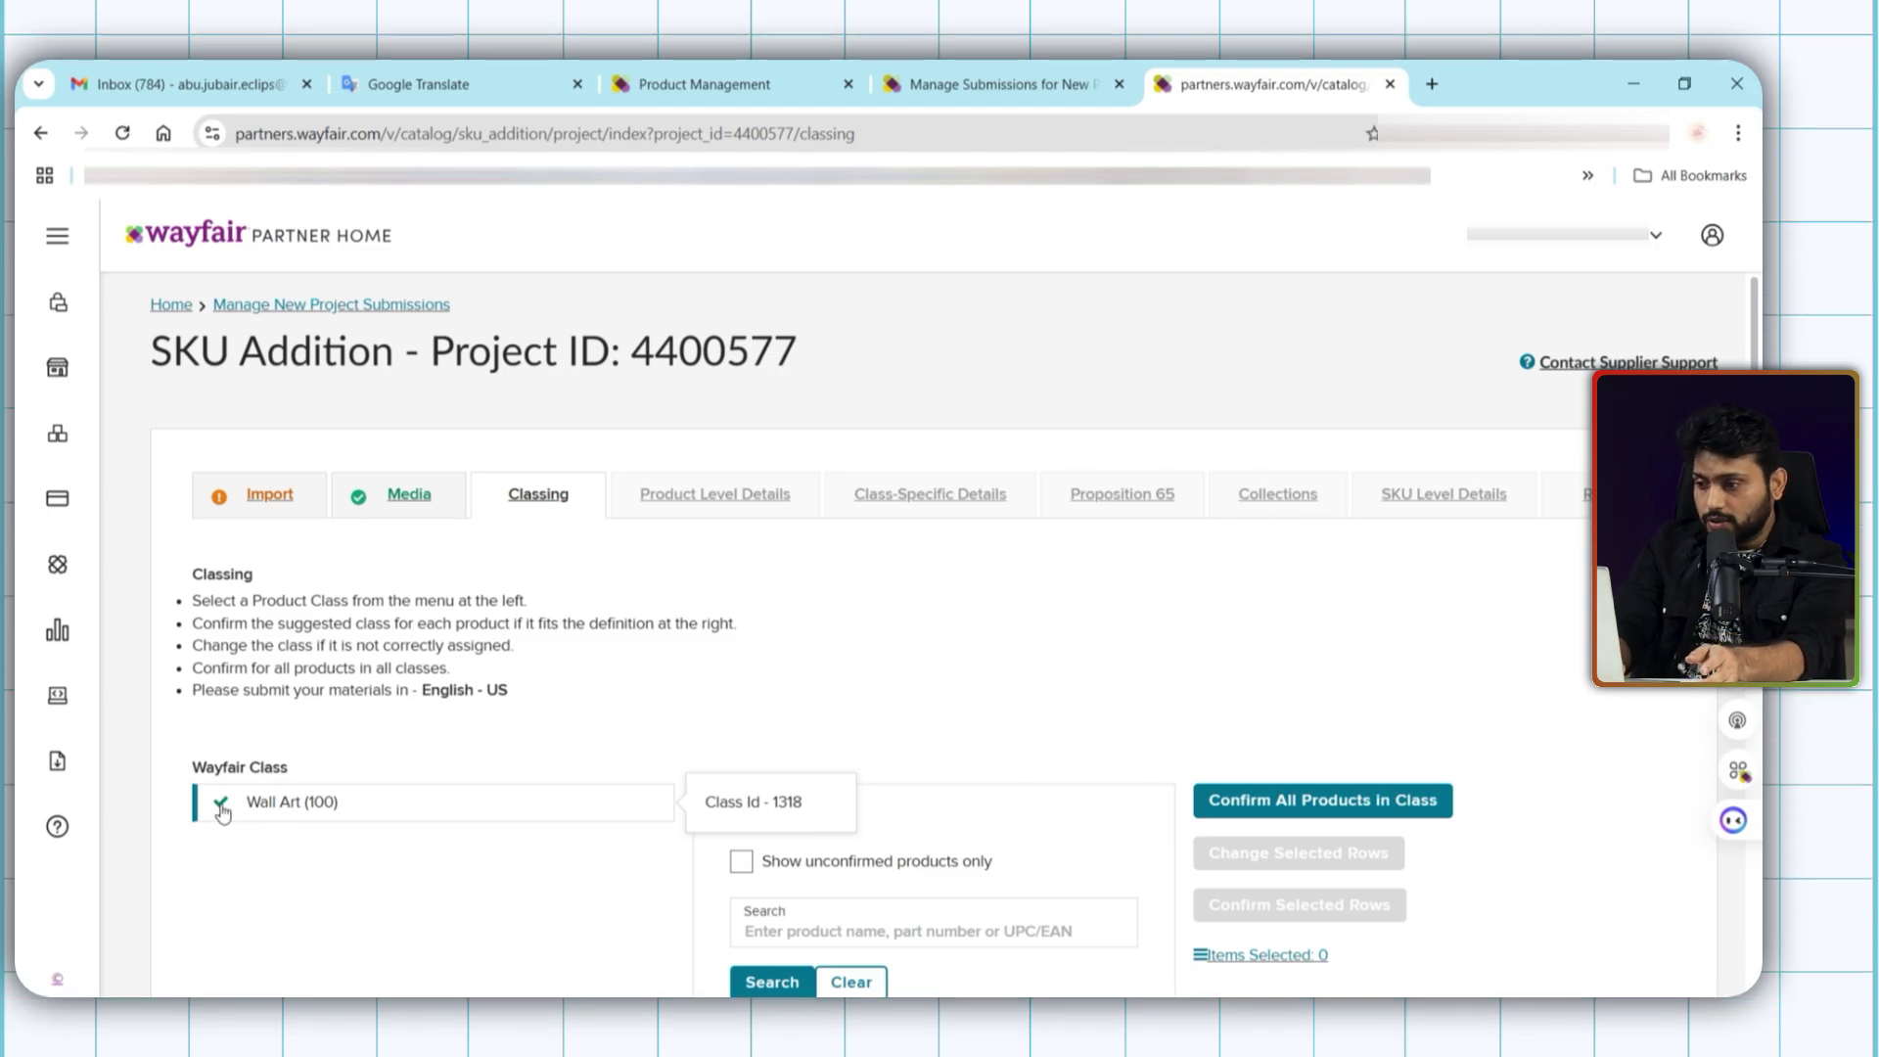
# Scroll through the Shipping Carton and Shipping Info pages and advance to Pricing.
pyautogui.scroll(-10, 548, 773)
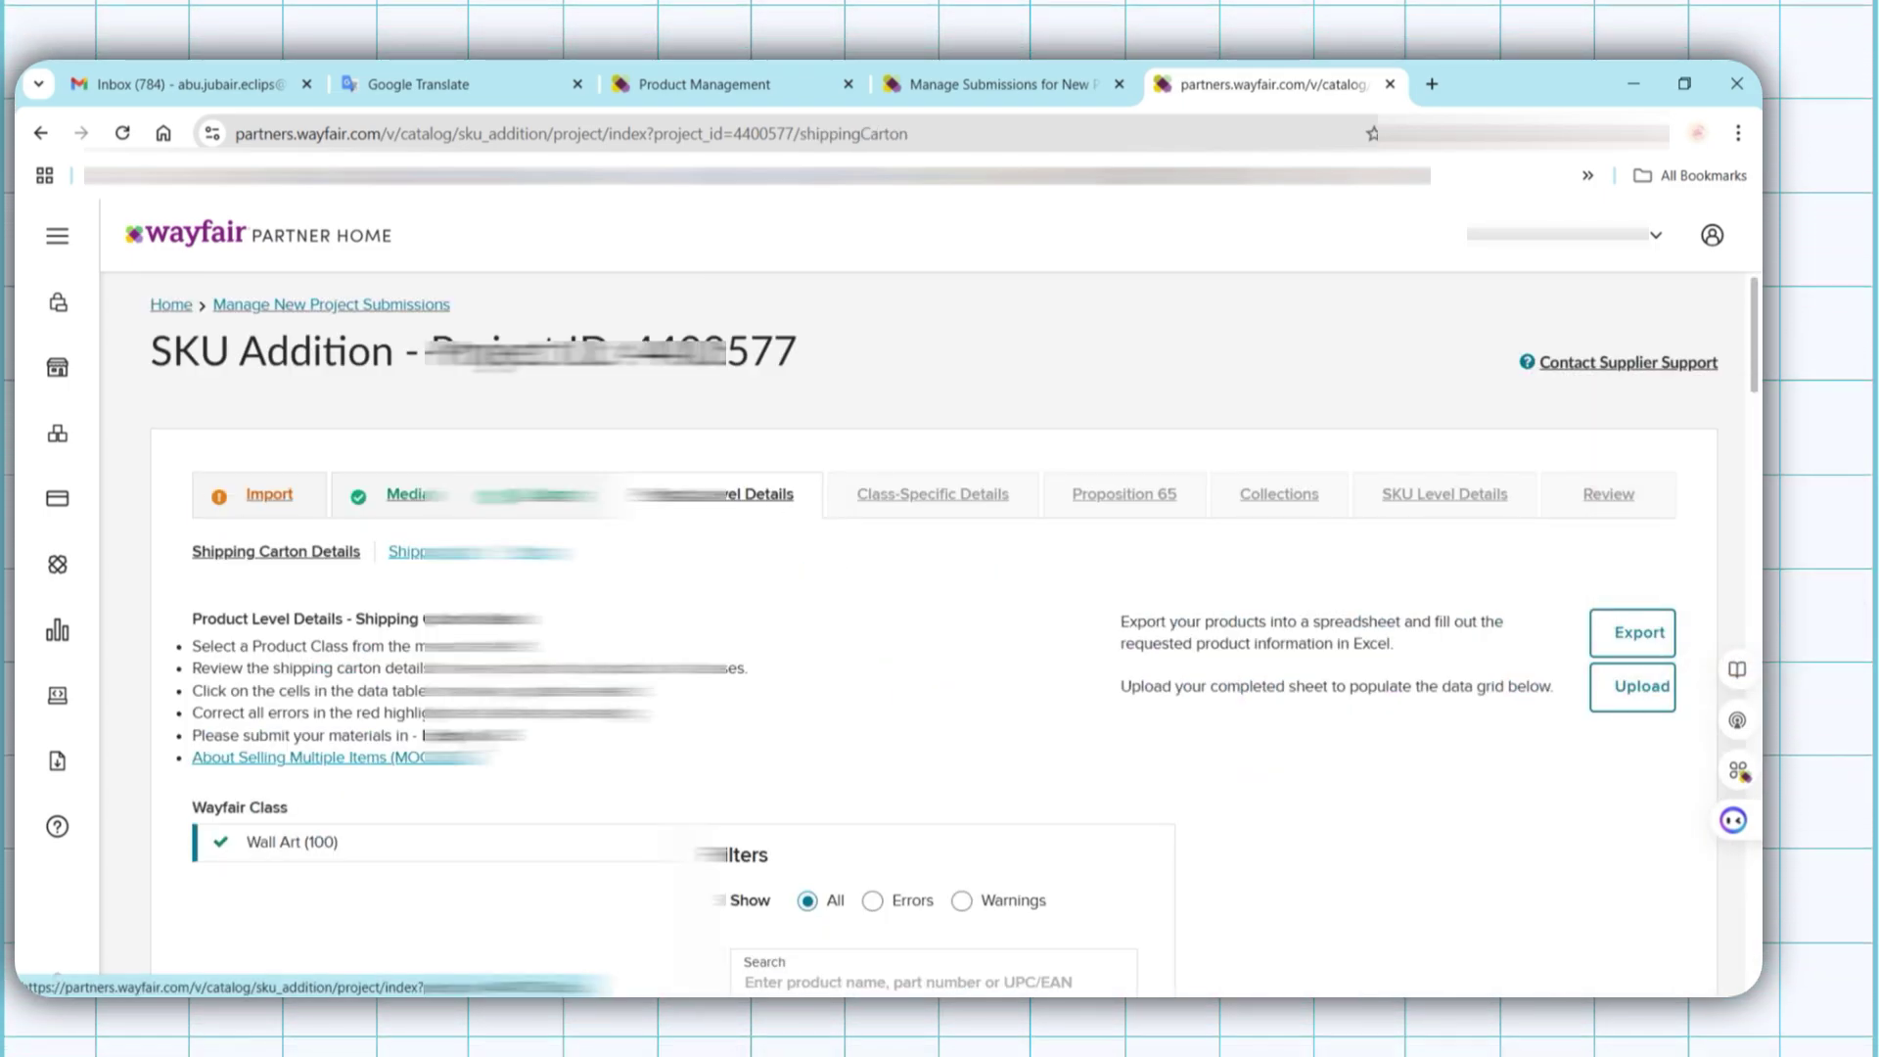
pyautogui.scroll(-10, 1047, 807)
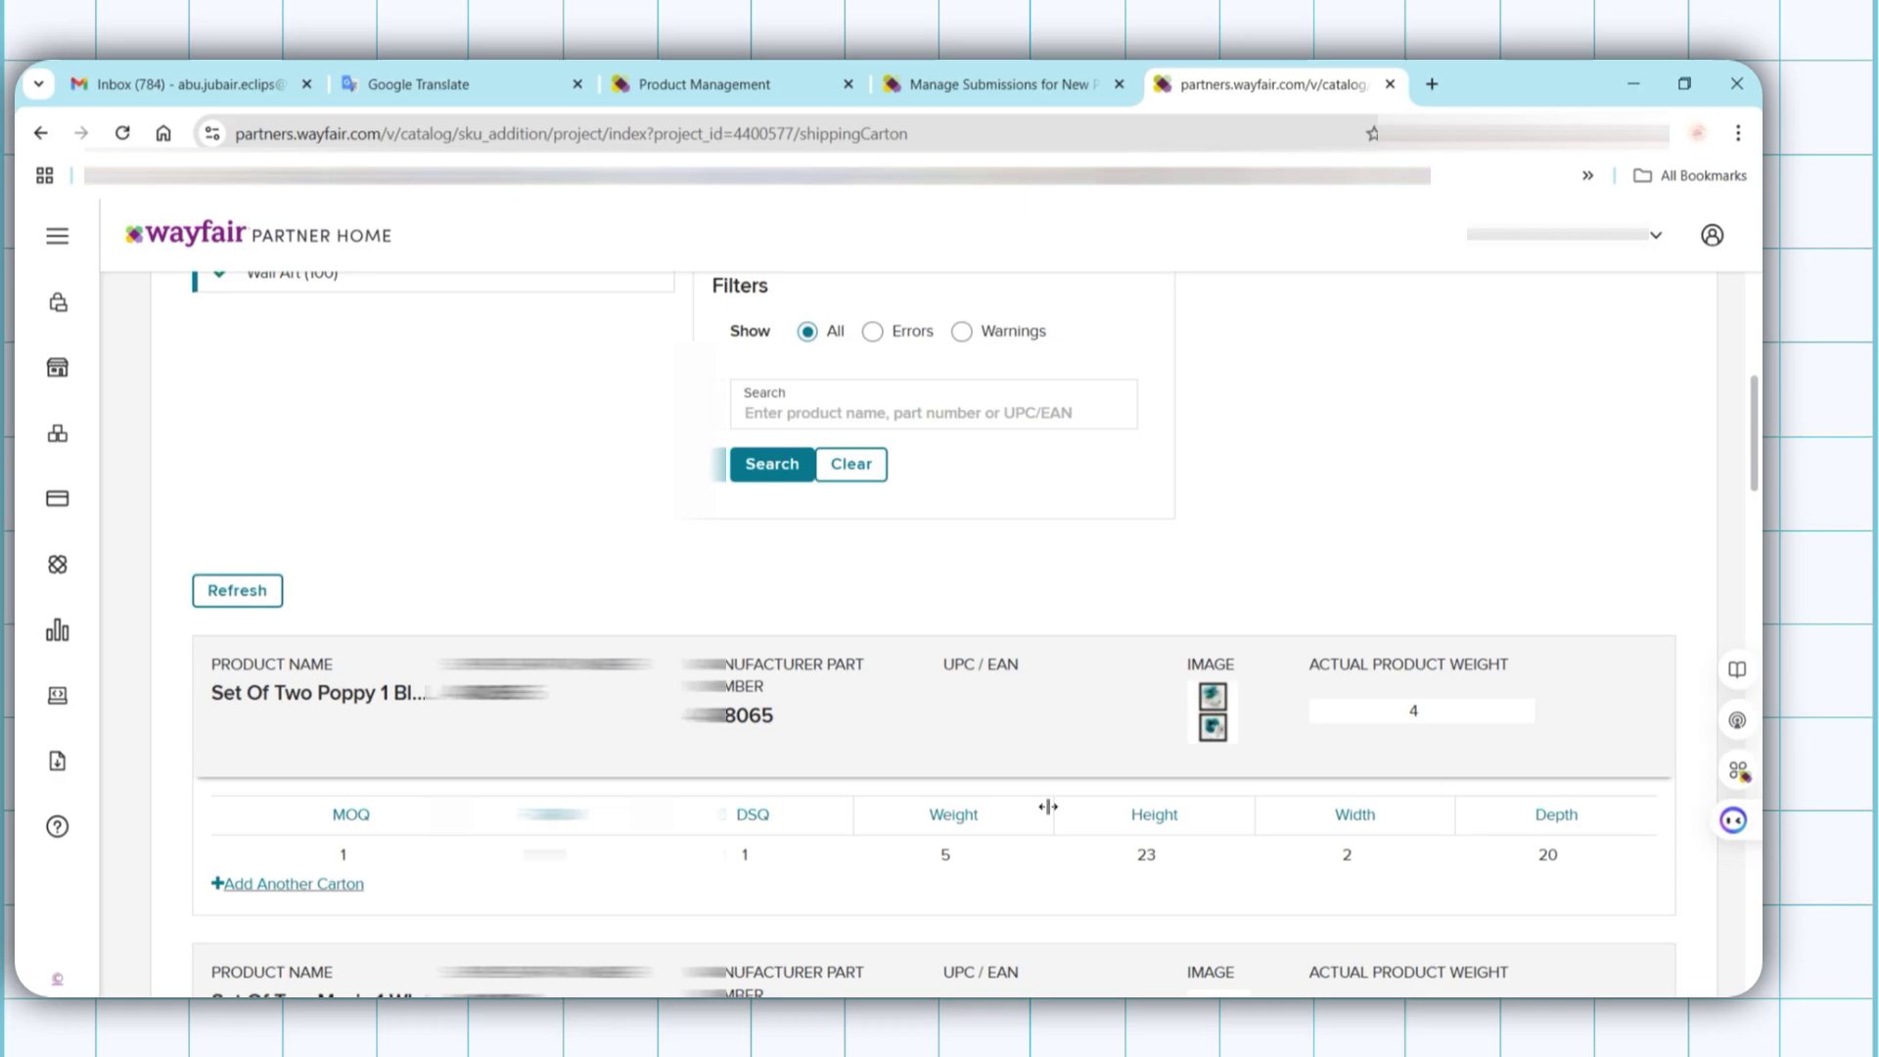
pyautogui.scroll(-5, 1375, 858)
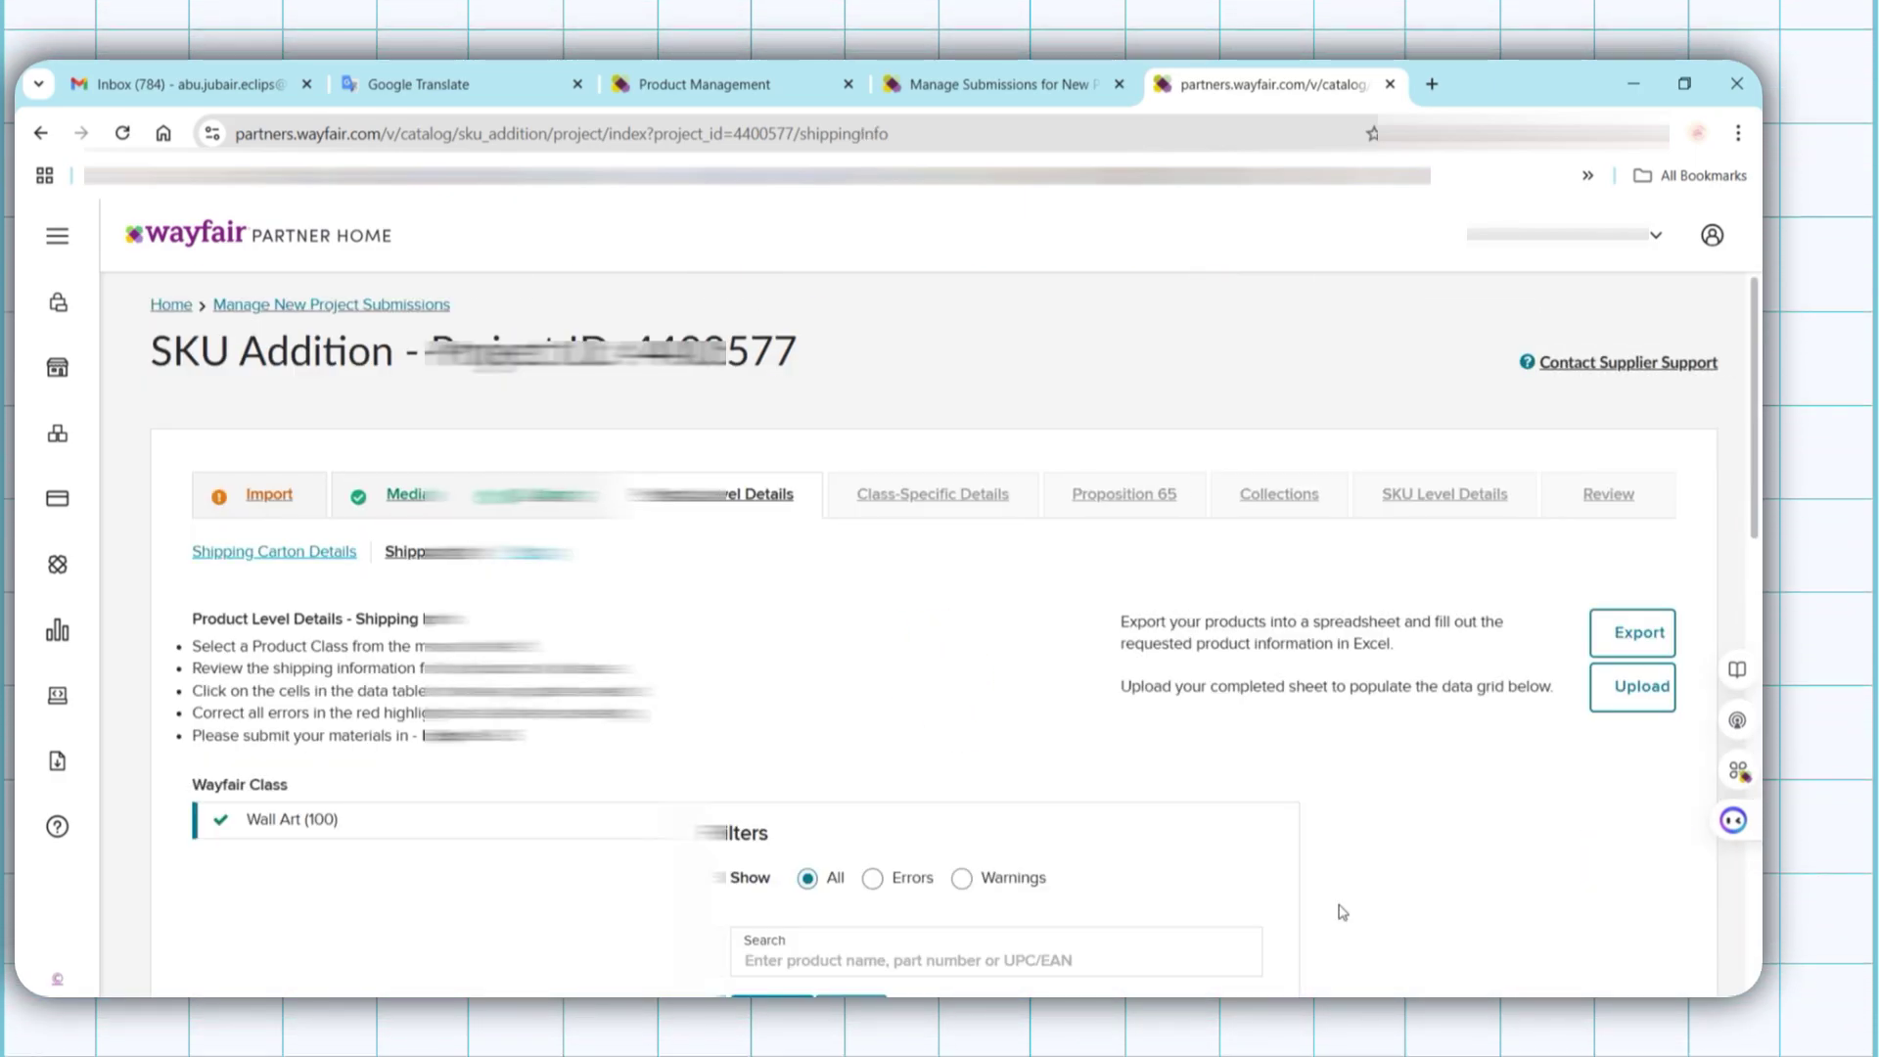
pyautogui.scroll(-5, 1035, 614)
pyautogui.scroll(-10, 1326, 609)
pyautogui.click(1606, 876)
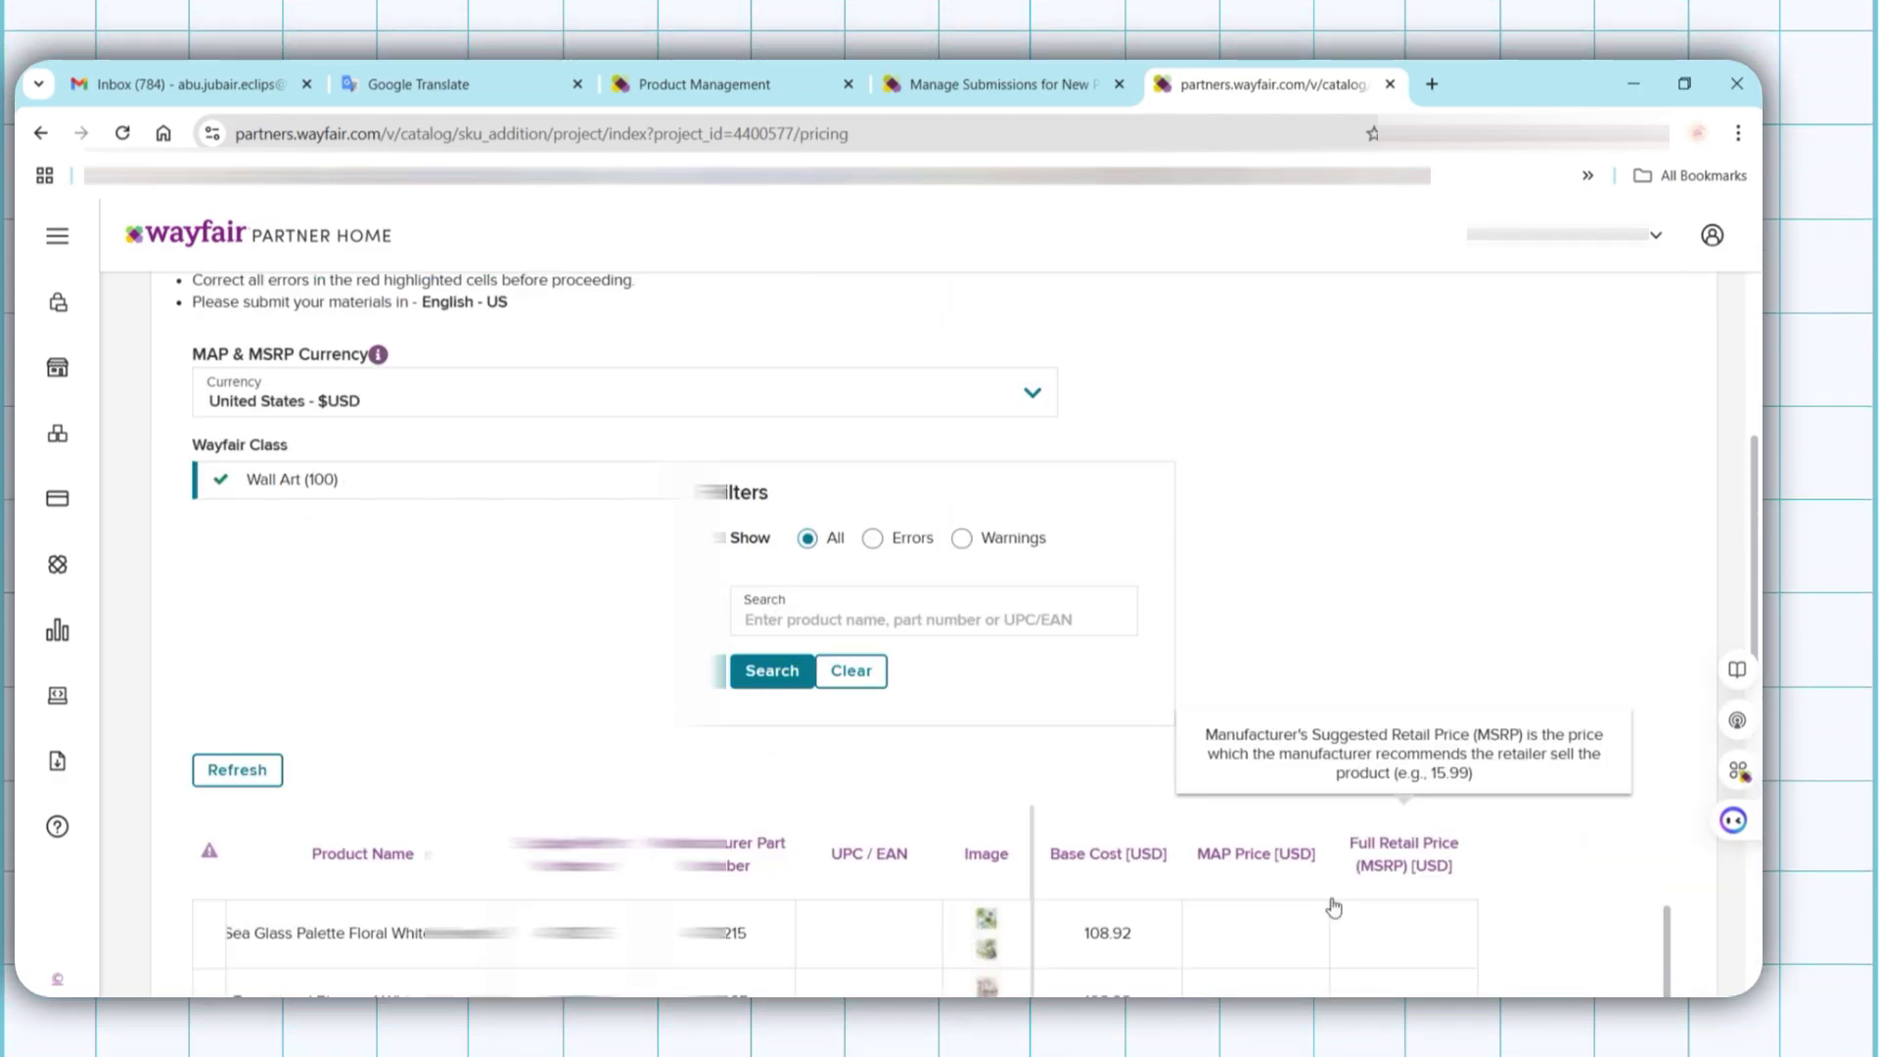
# Move past Pricing to Class-Specific Details and check the possible Print Type values.
pyautogui.scroll(-10, 1623, 755)
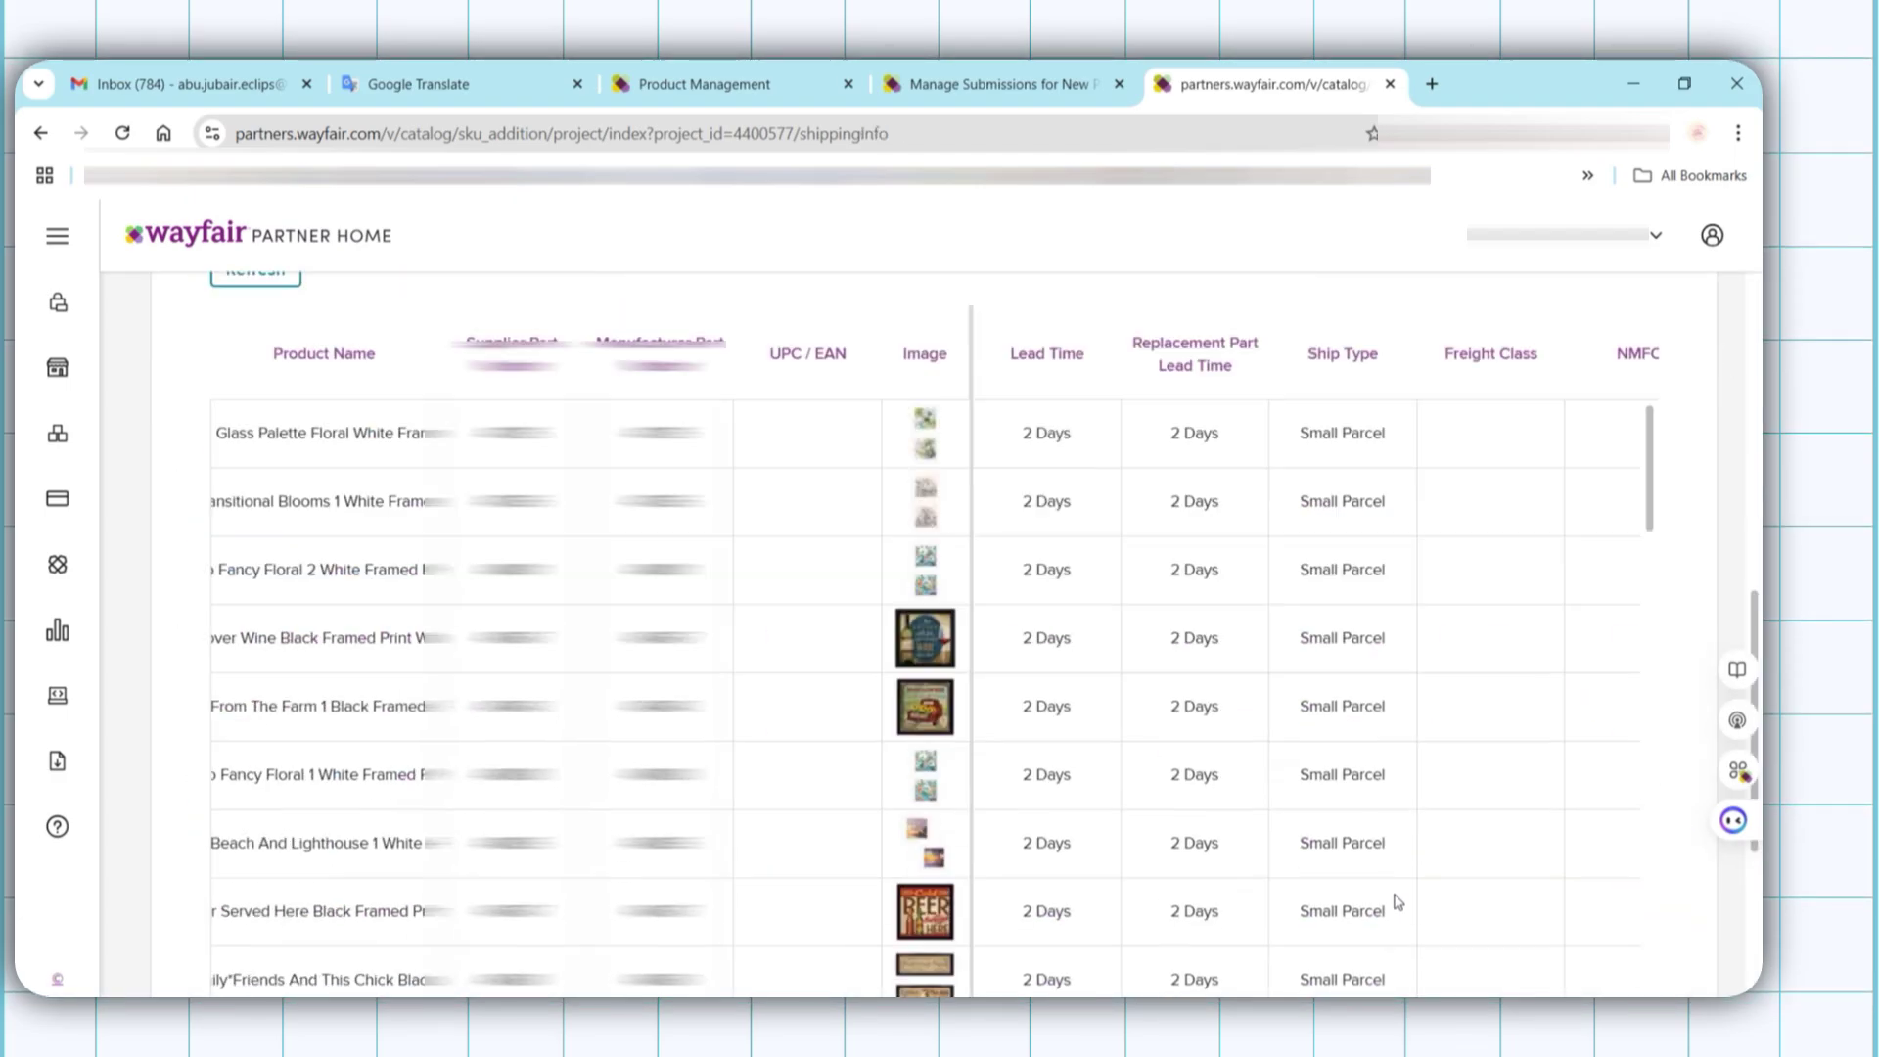
pyautogui.scroll(-5, 1566, 861)
pyautogui.click(1643, 877)
pyautogui.scroll(-10, 1685, 858)
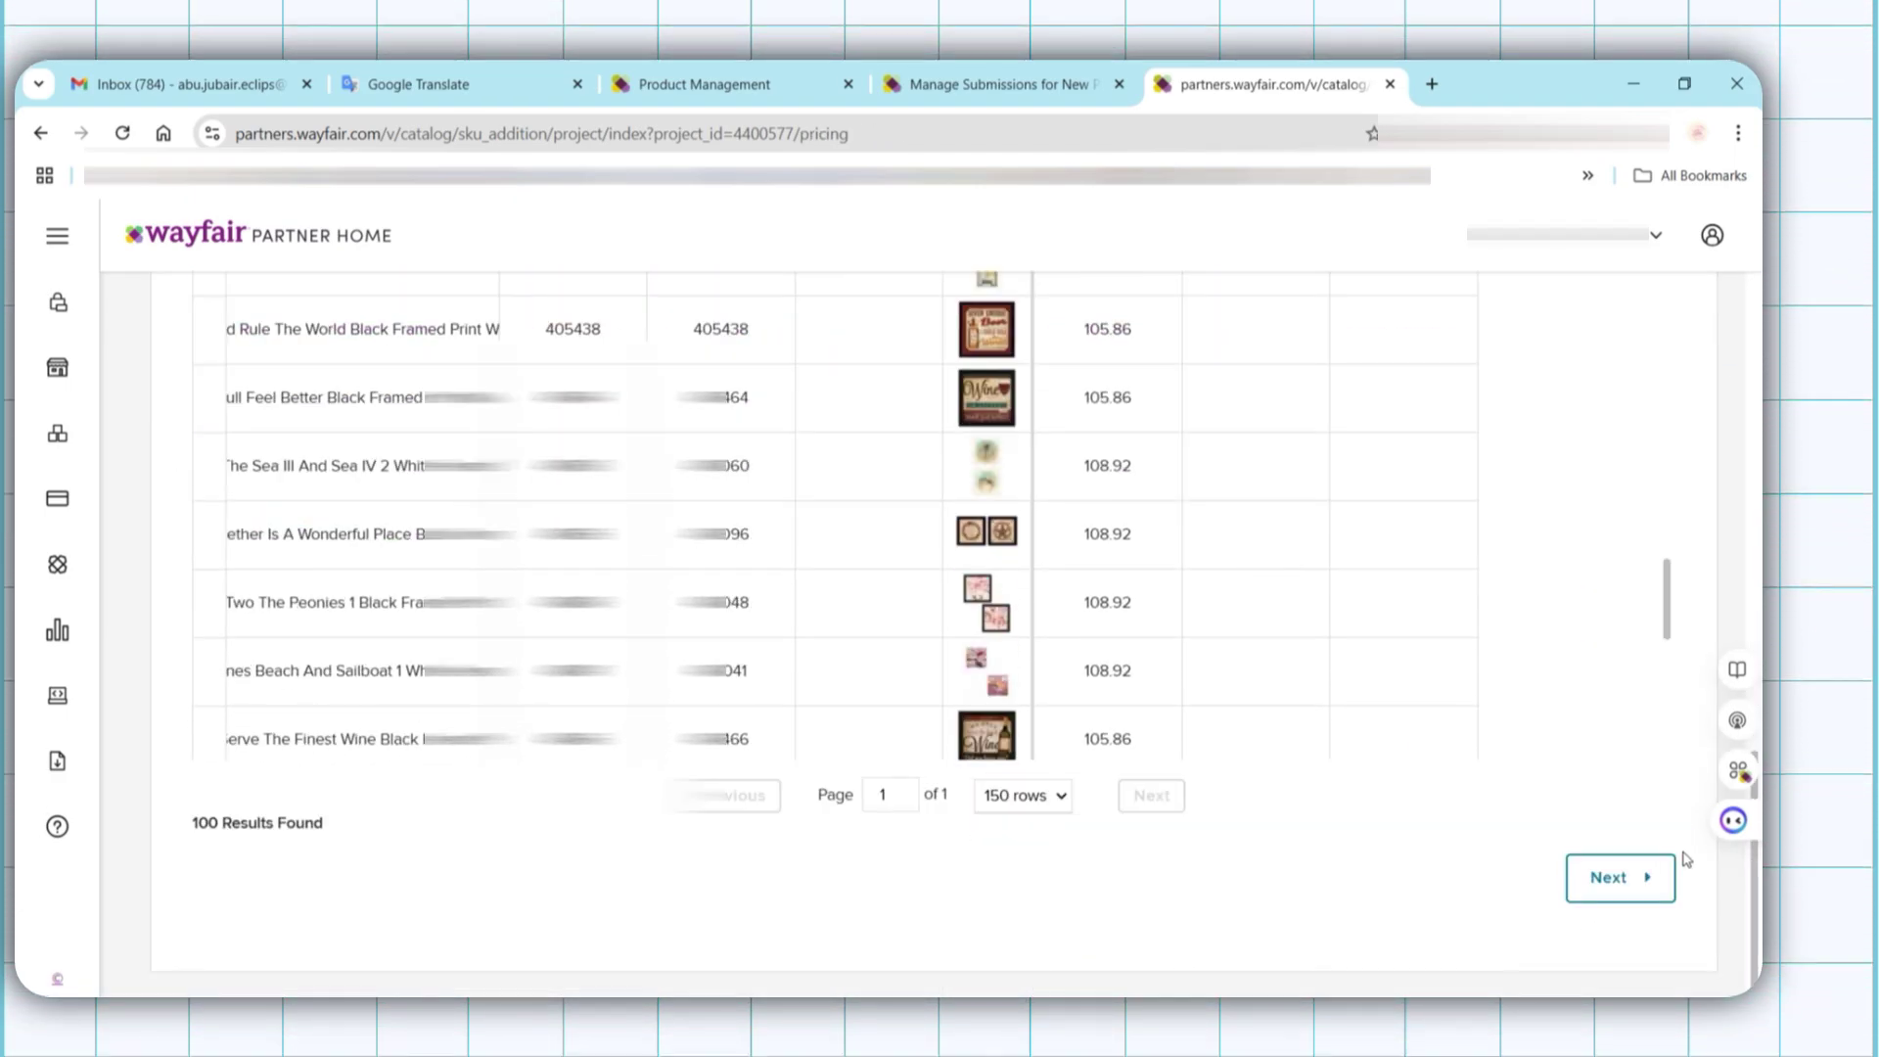
pyautogui.scroll(-5, 1282, 440)
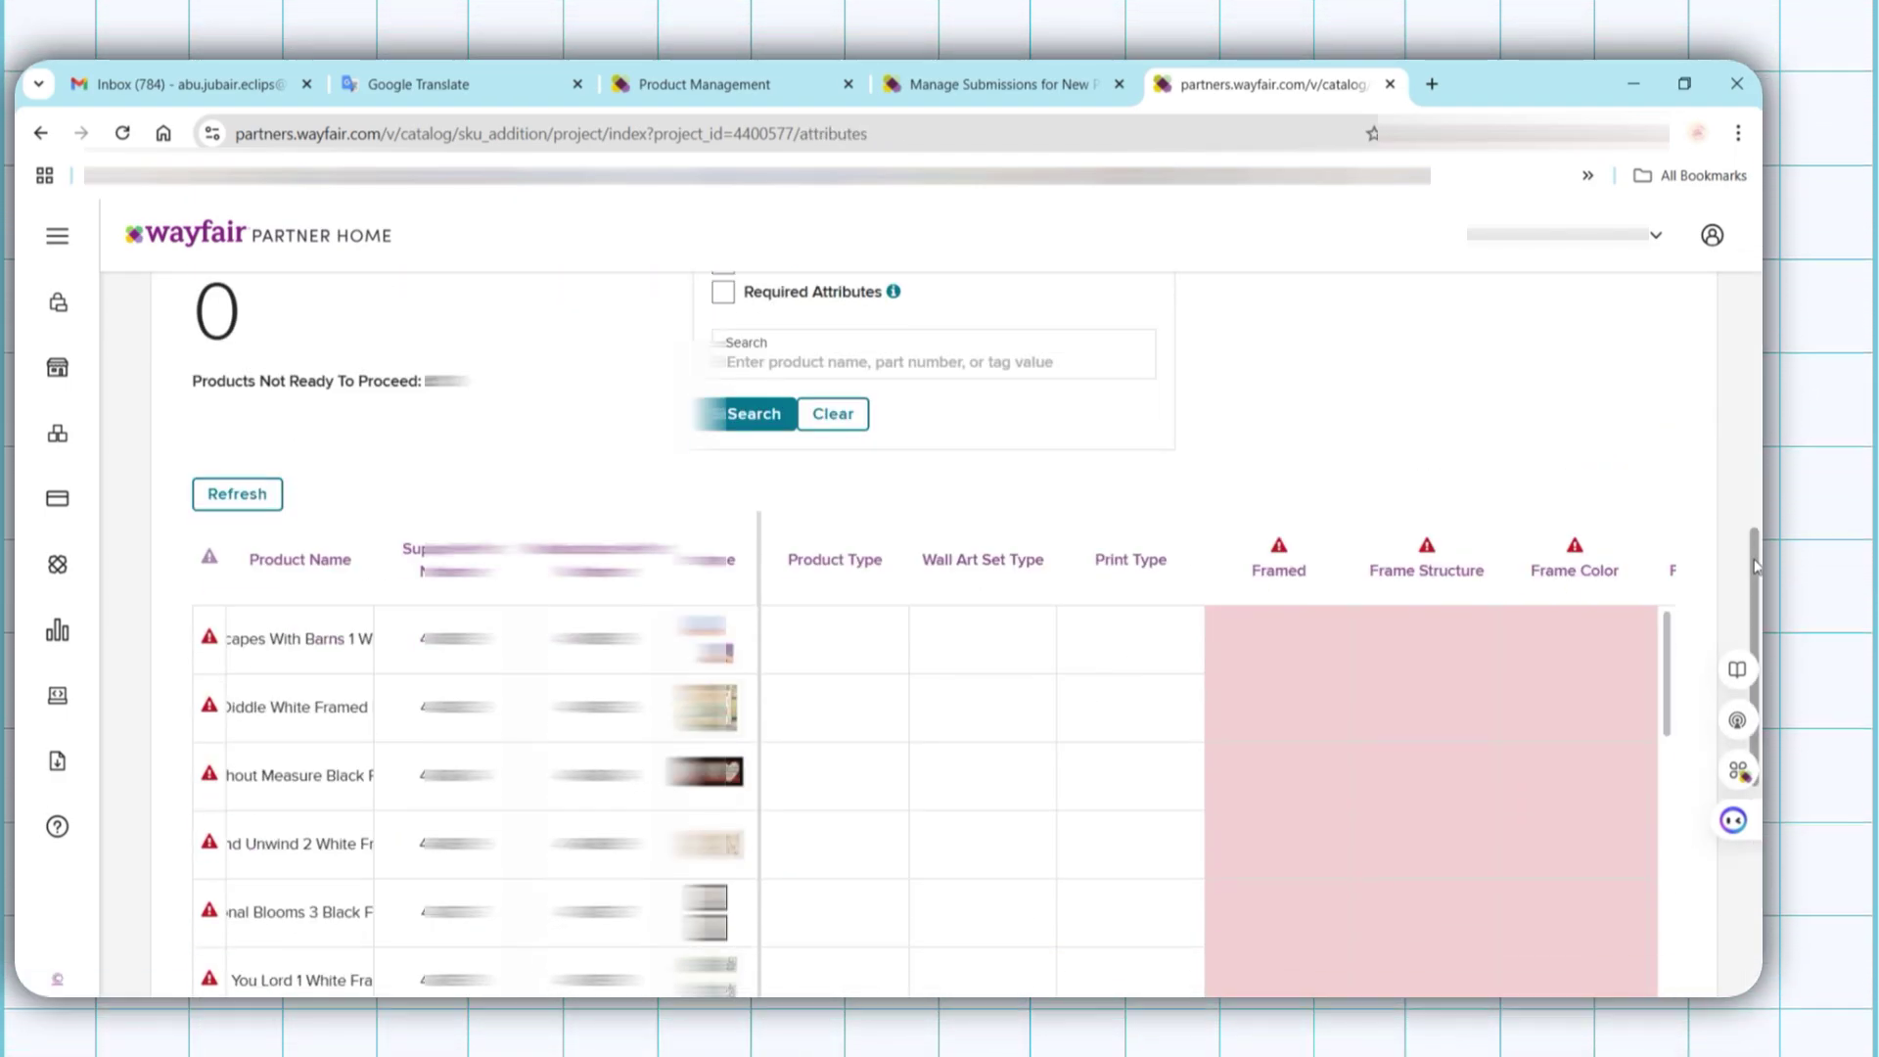
pyautogui.click(1130, 445)
pyautogui.hscroll(10, 1131, 636)
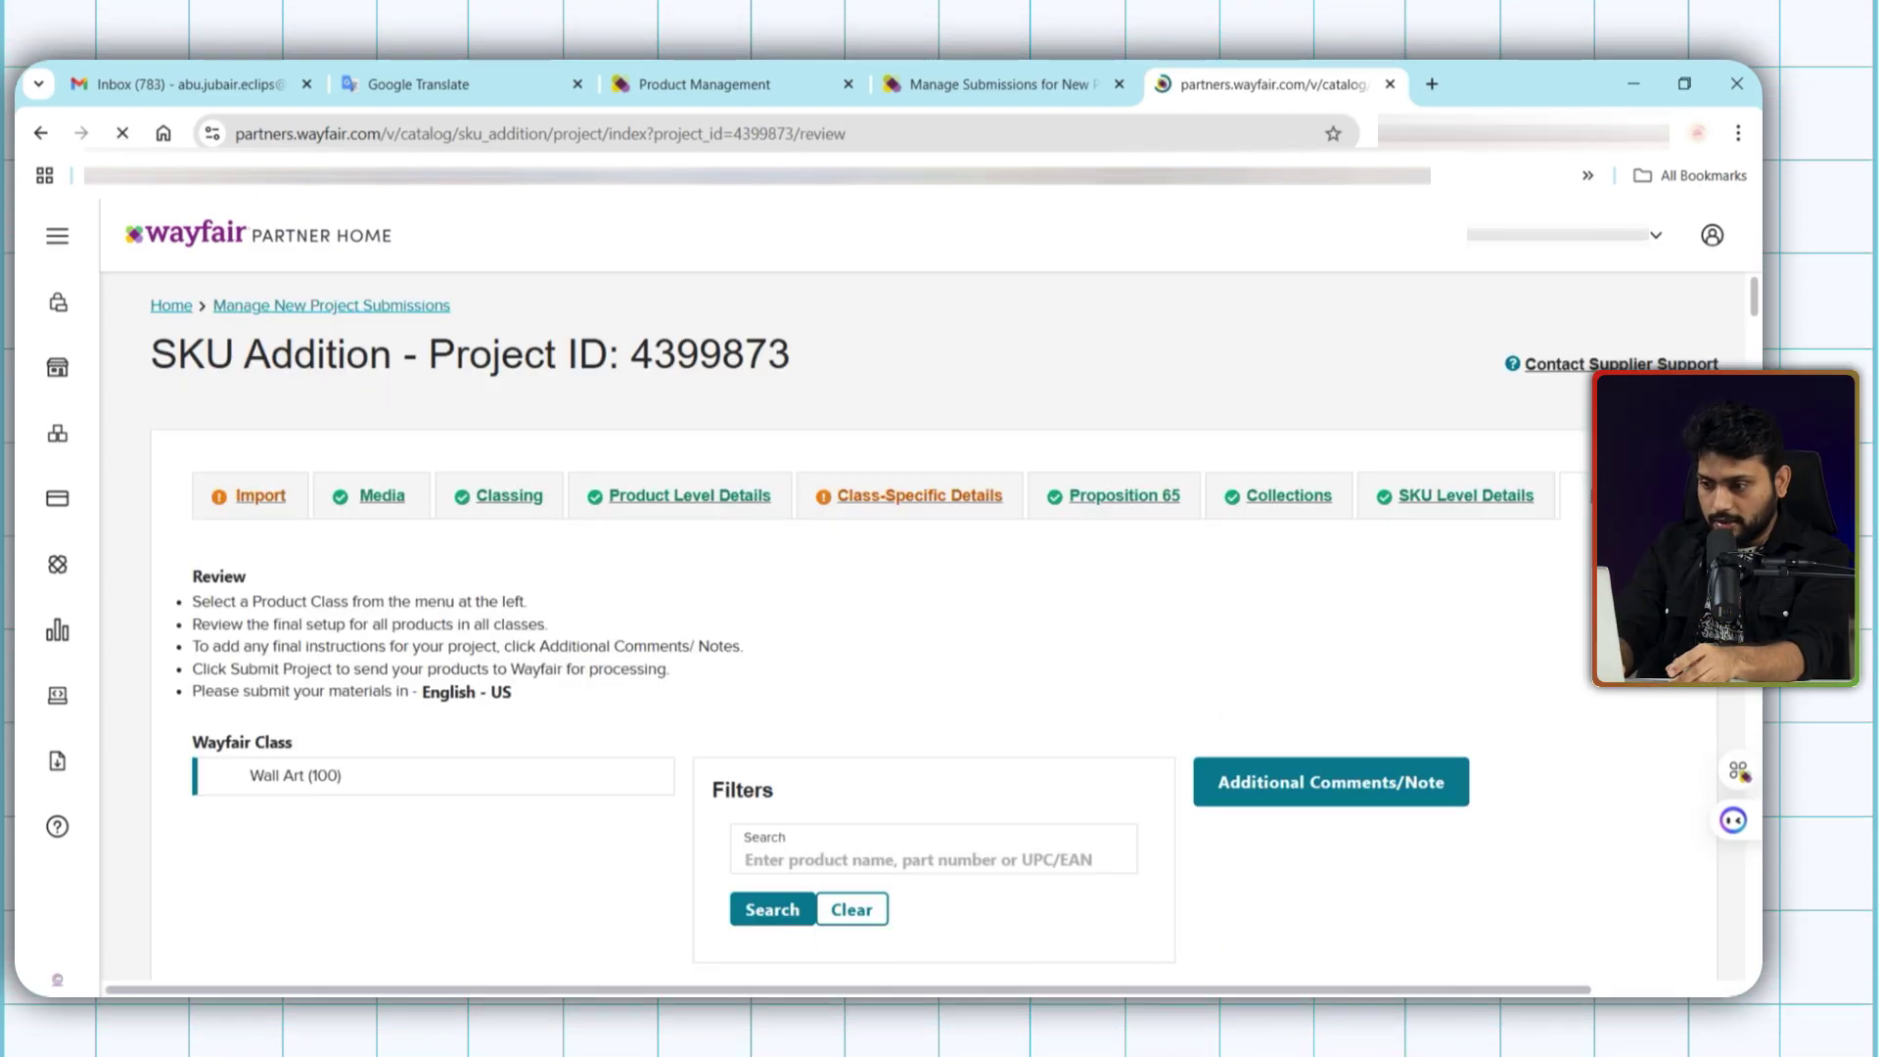
# Tick the confirmation that all 100 products' information is complete and accurate.
pyautogui.scroll(-15, 1436, 675)
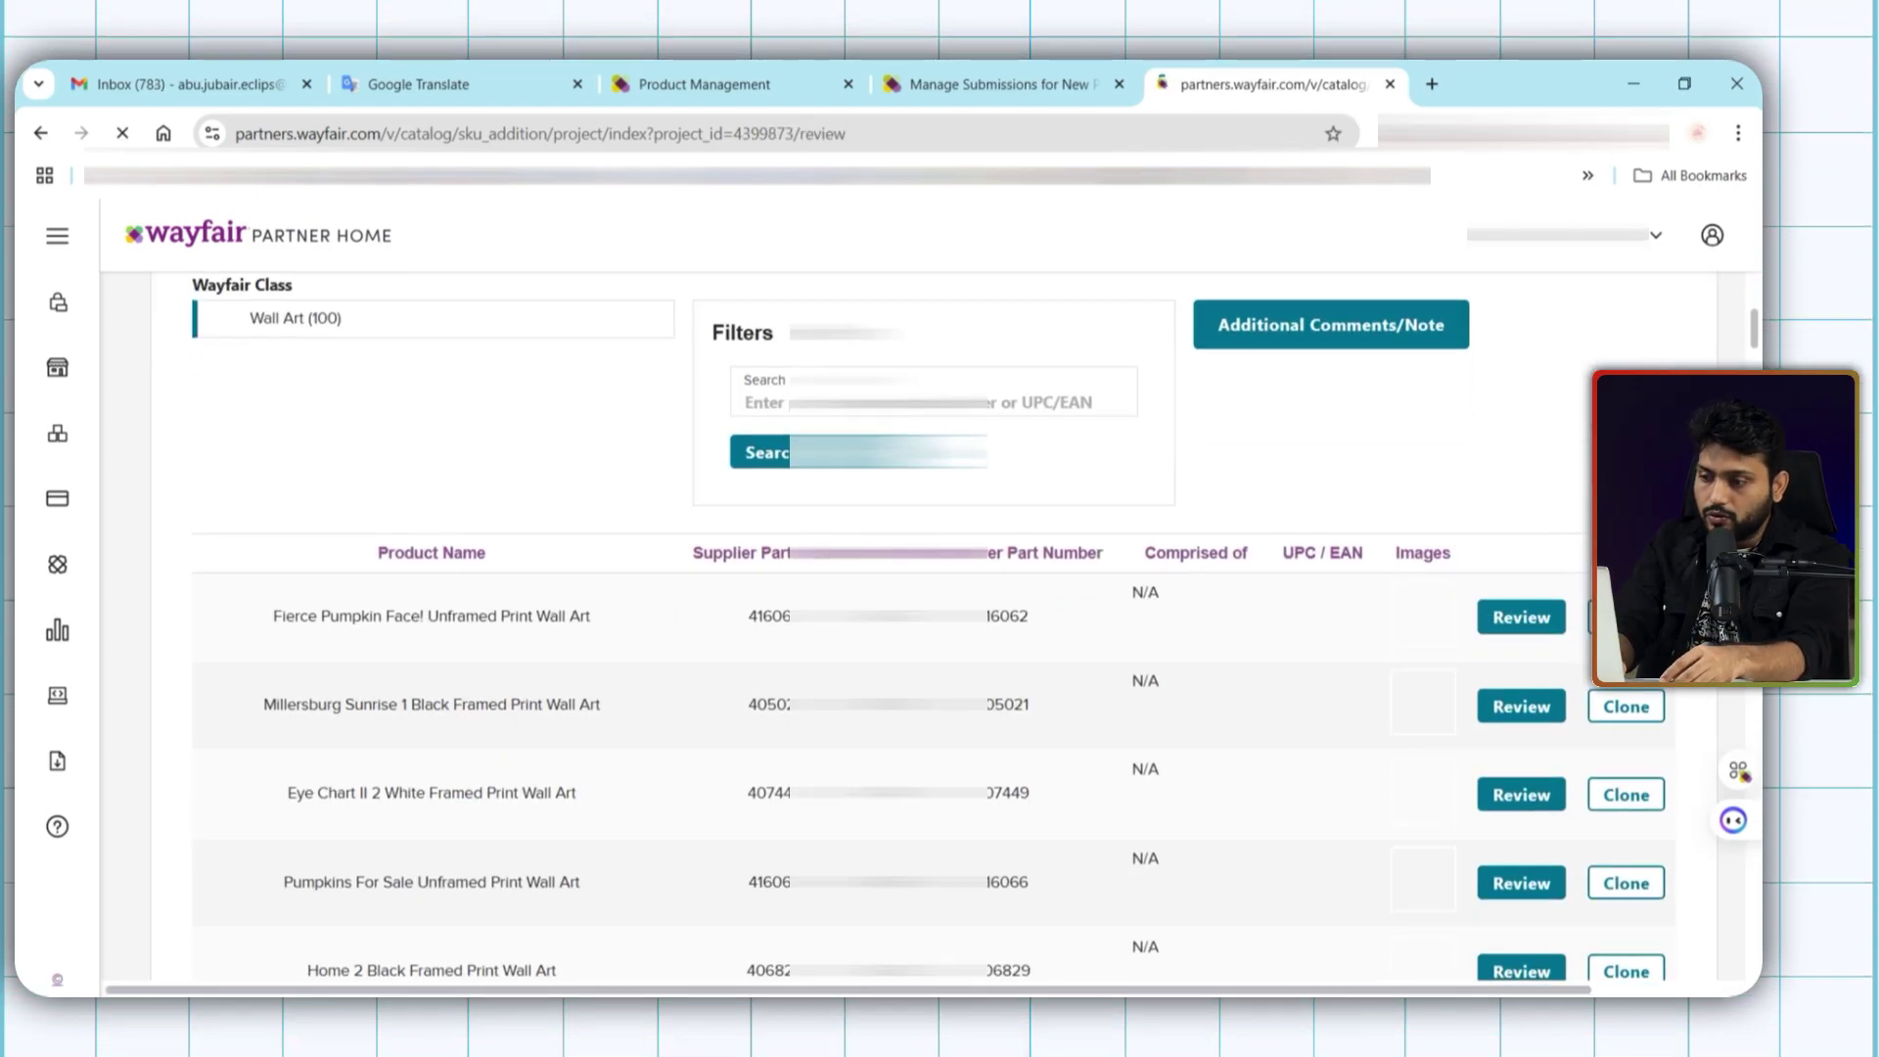
pyautogui.scroll(-6, 1436, 675)
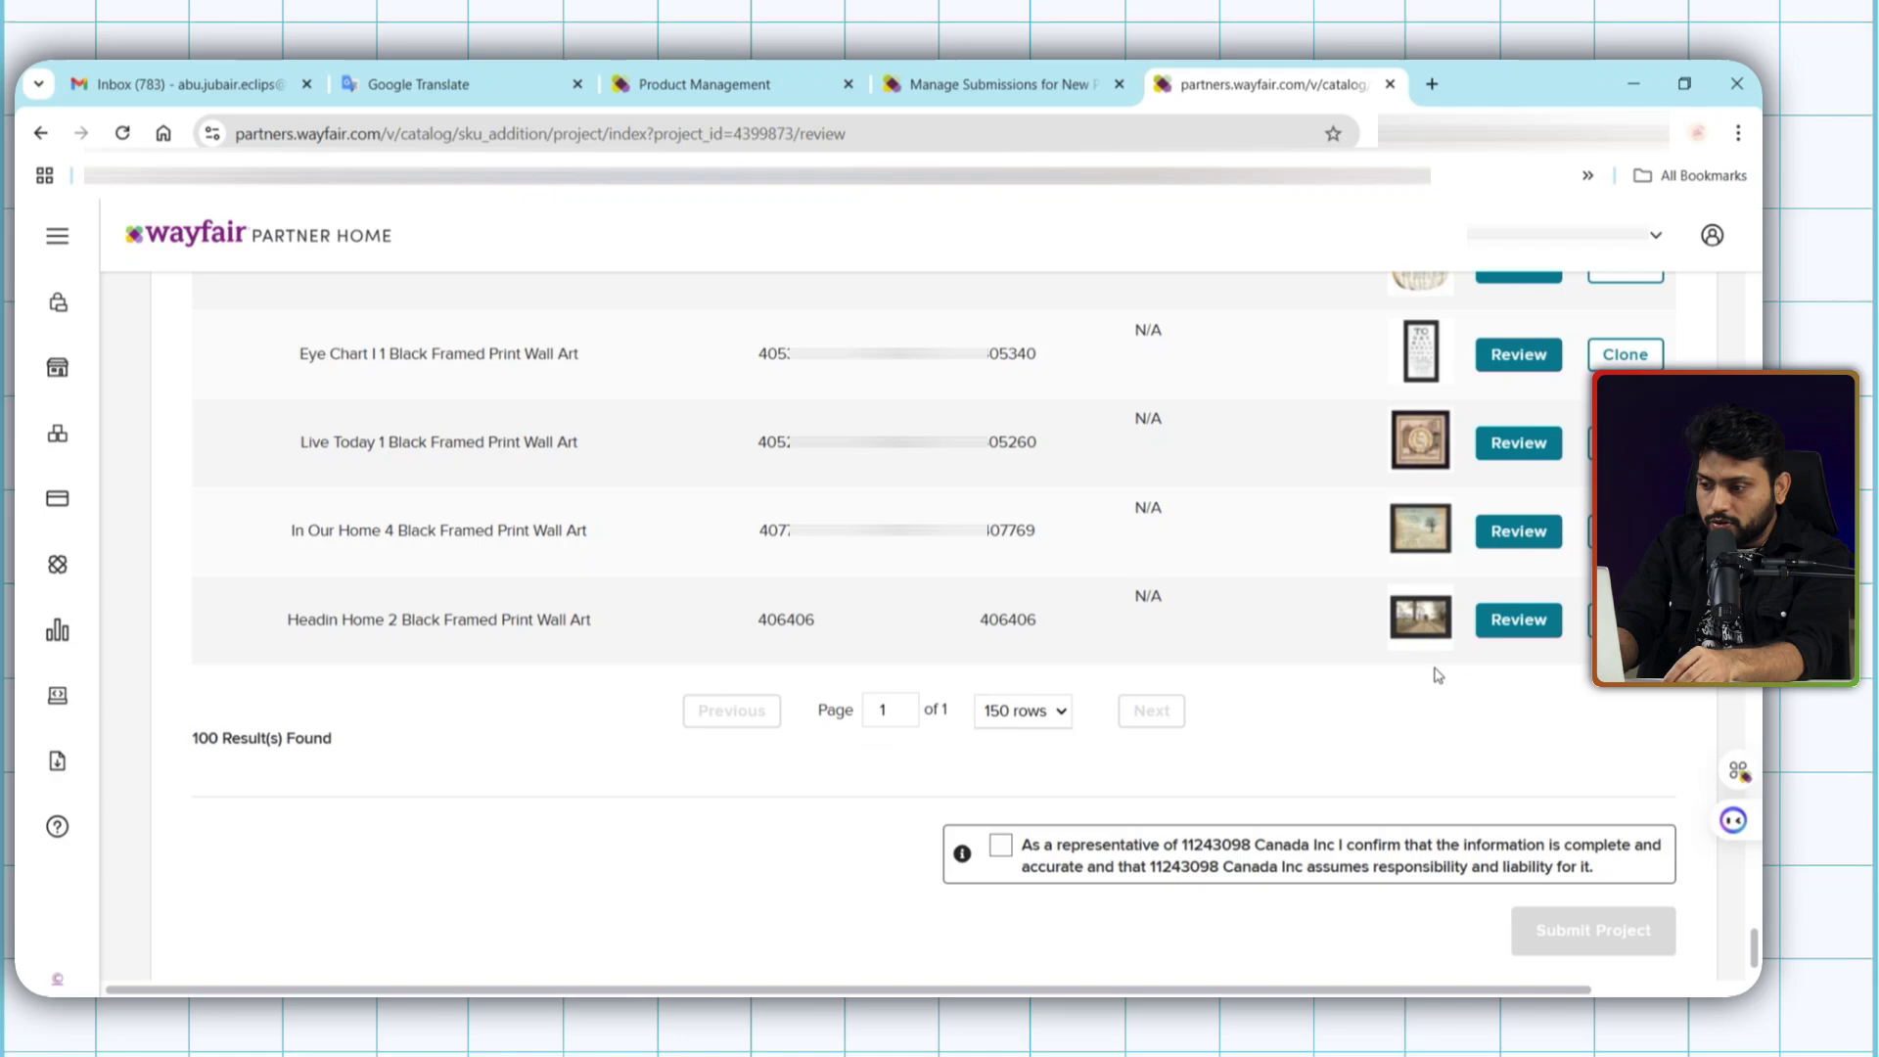
pyautogui.click(1000, 756)
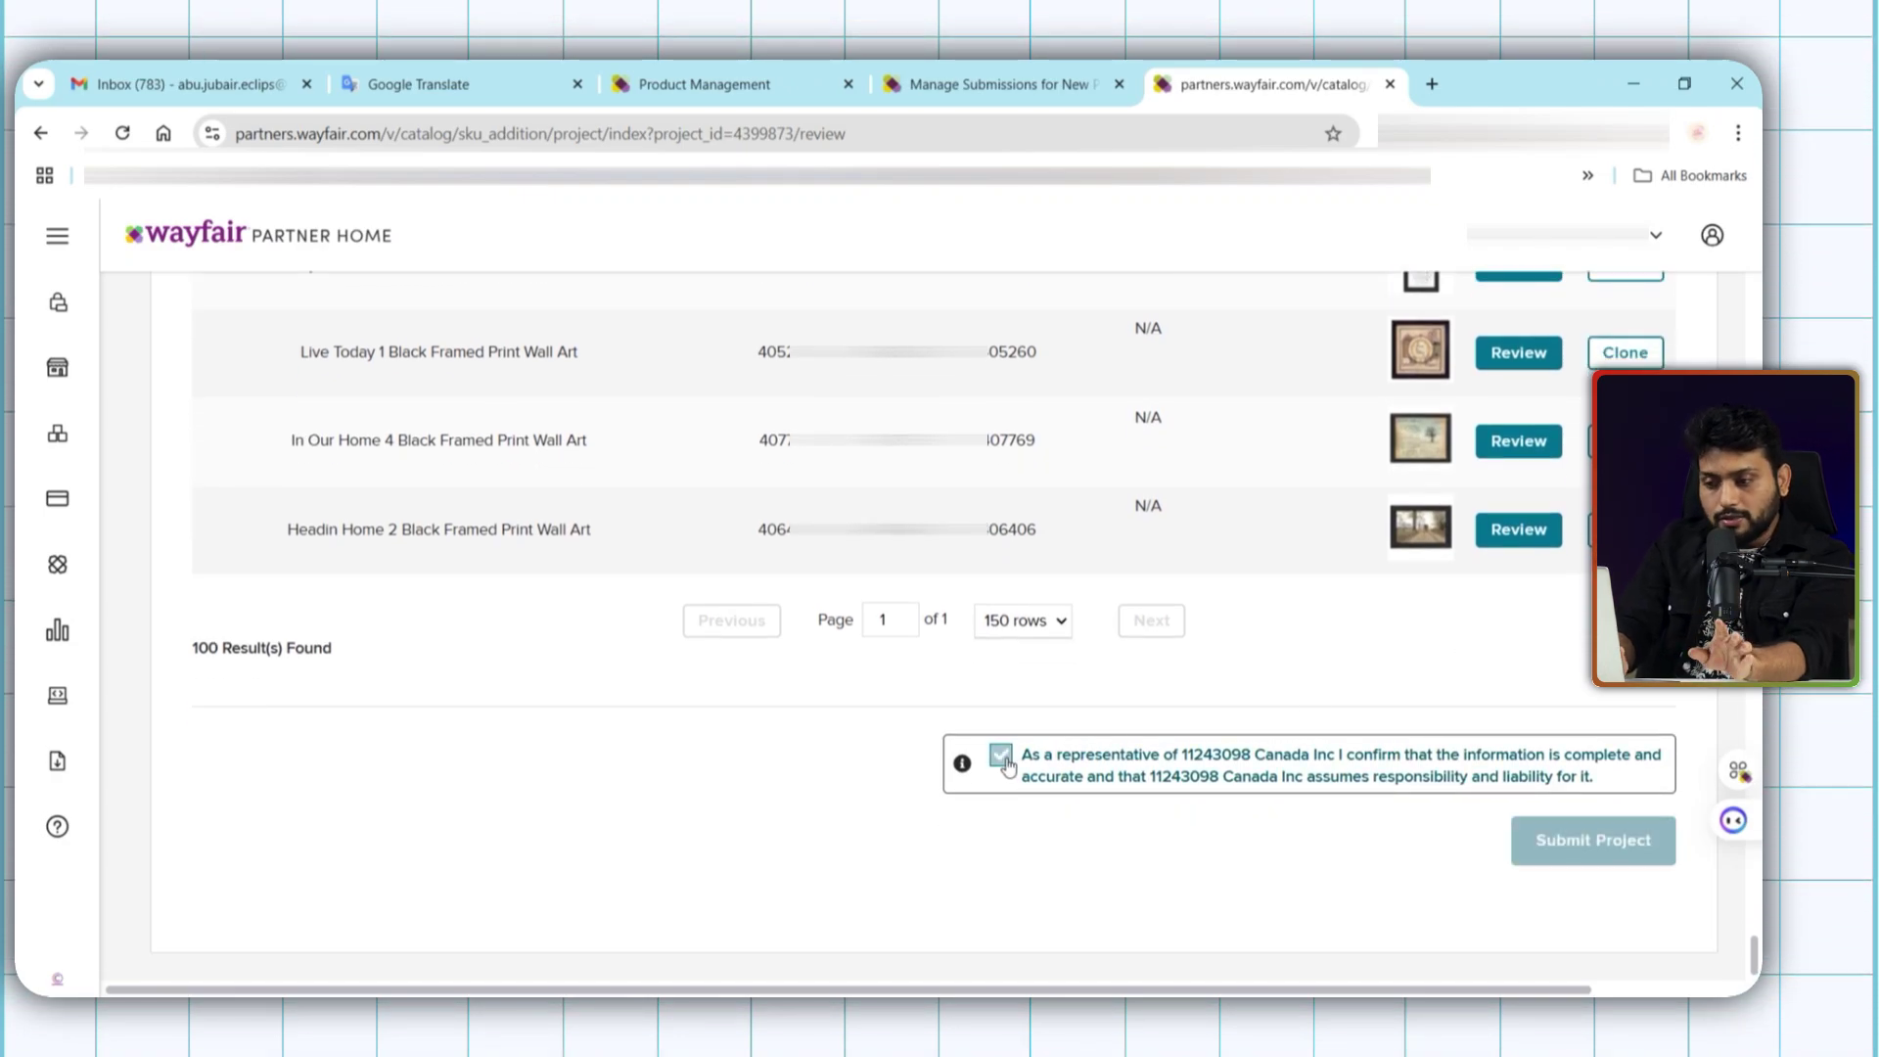